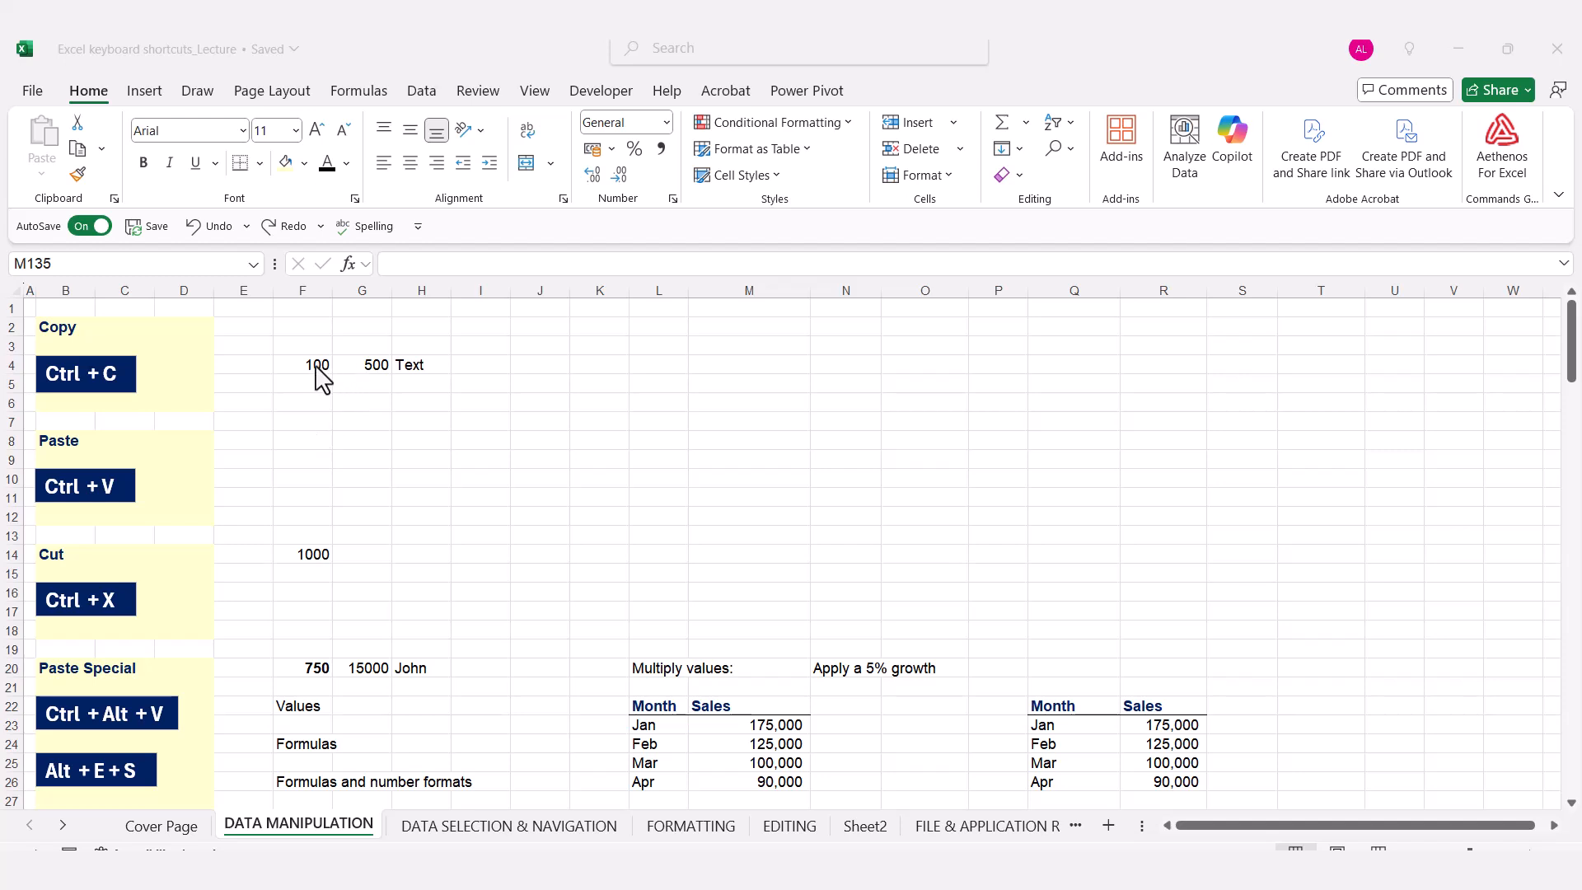
Copy the sample cells F4:H4 and paste them into row 9 starting at F9
left_click_drag(318, 375, 416, 375)
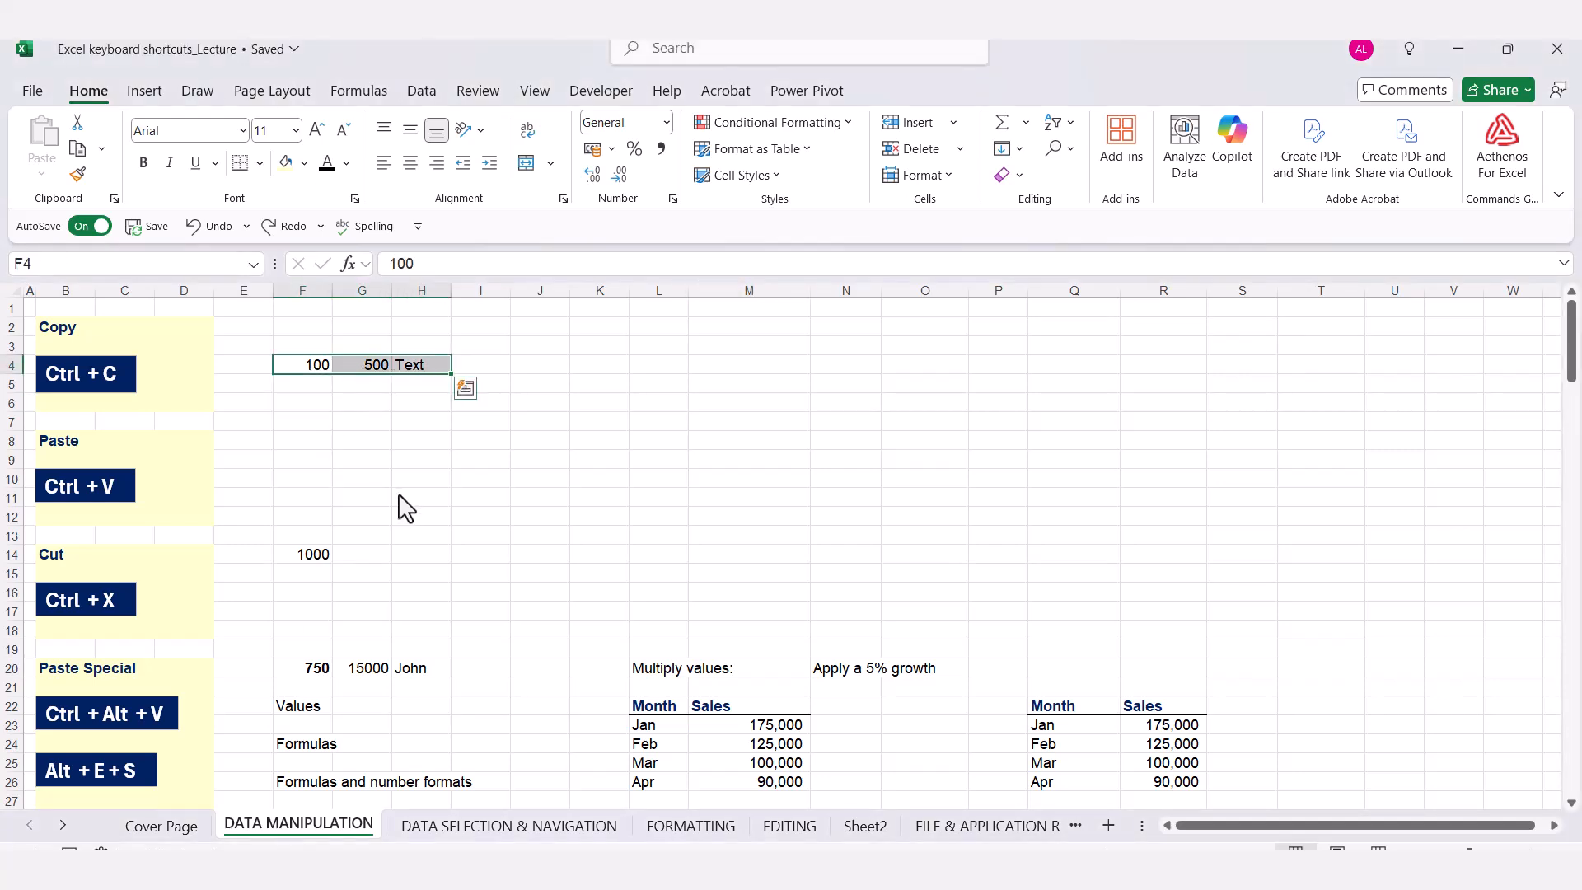
key("ctrl+c")
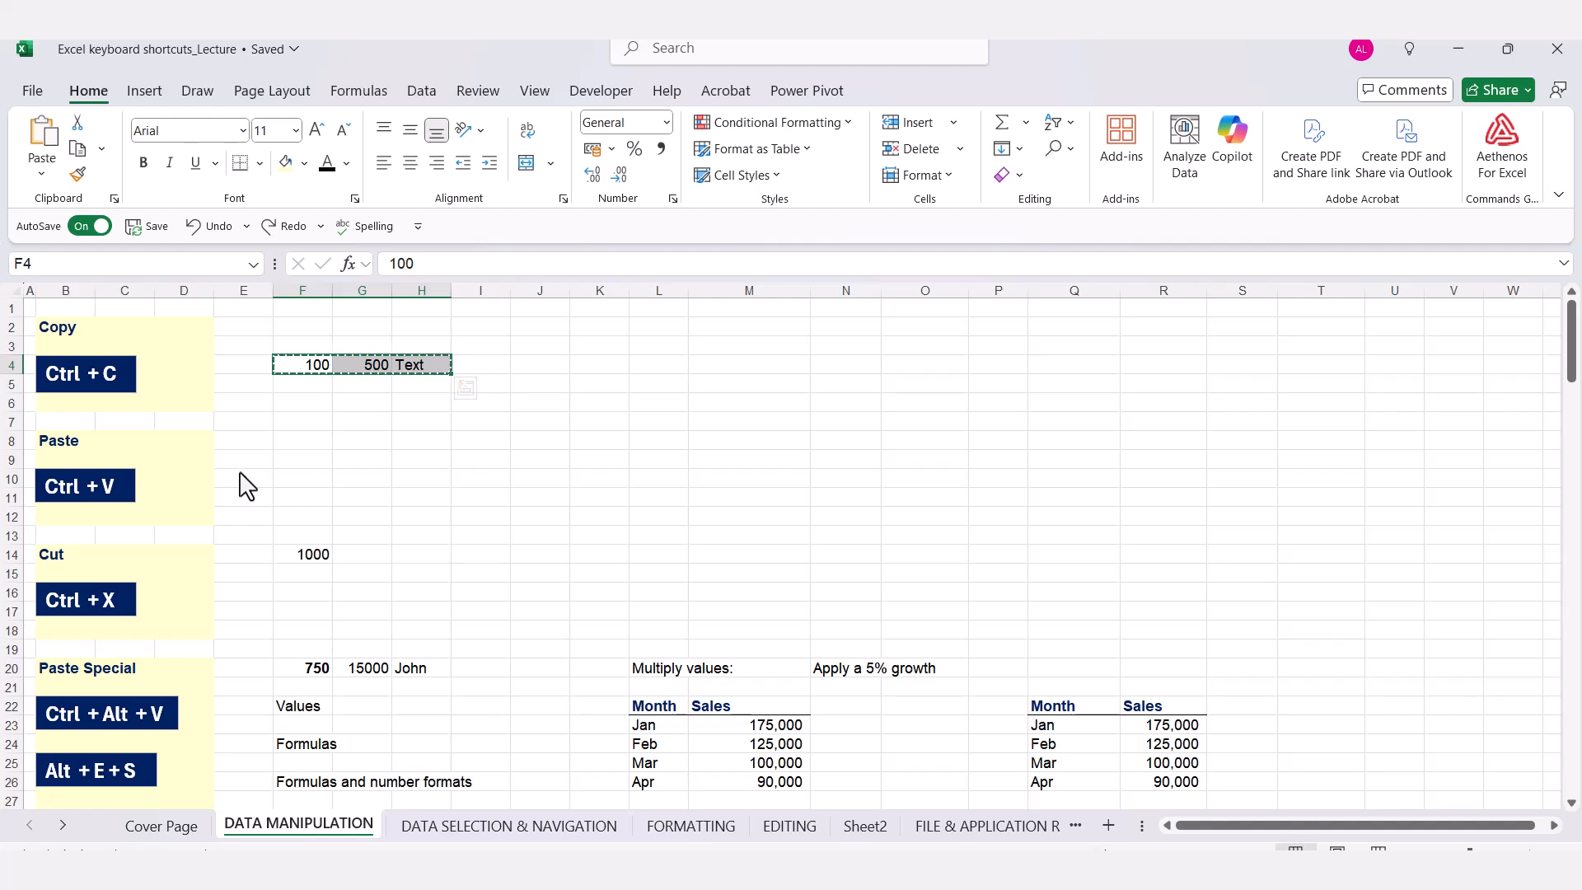
left_click(313, 461)
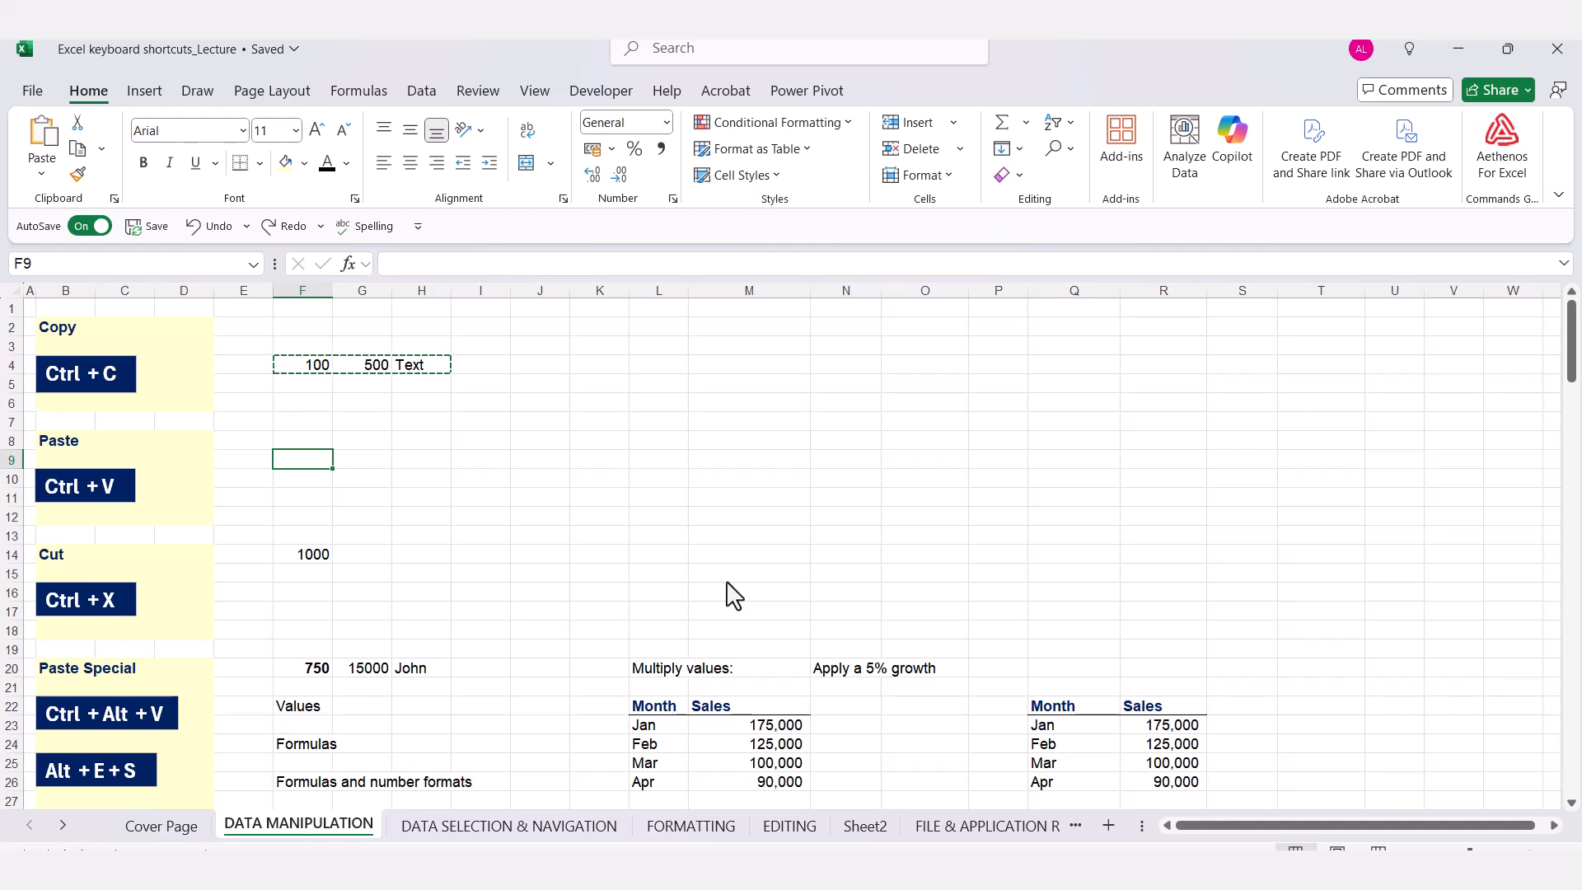
key("ctrl+v")
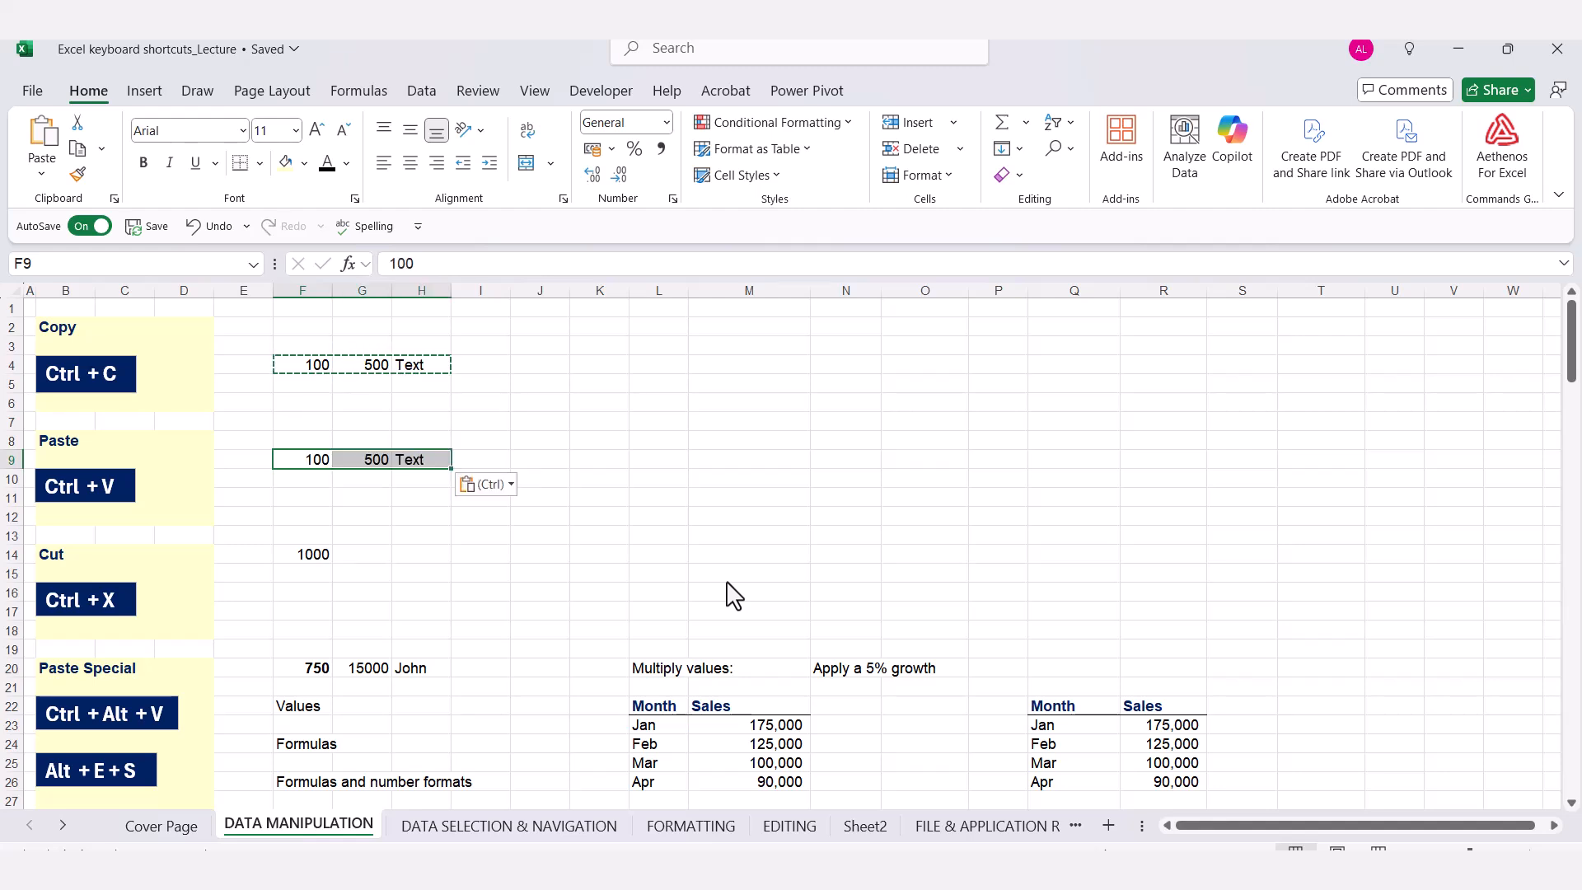
key("Escape")
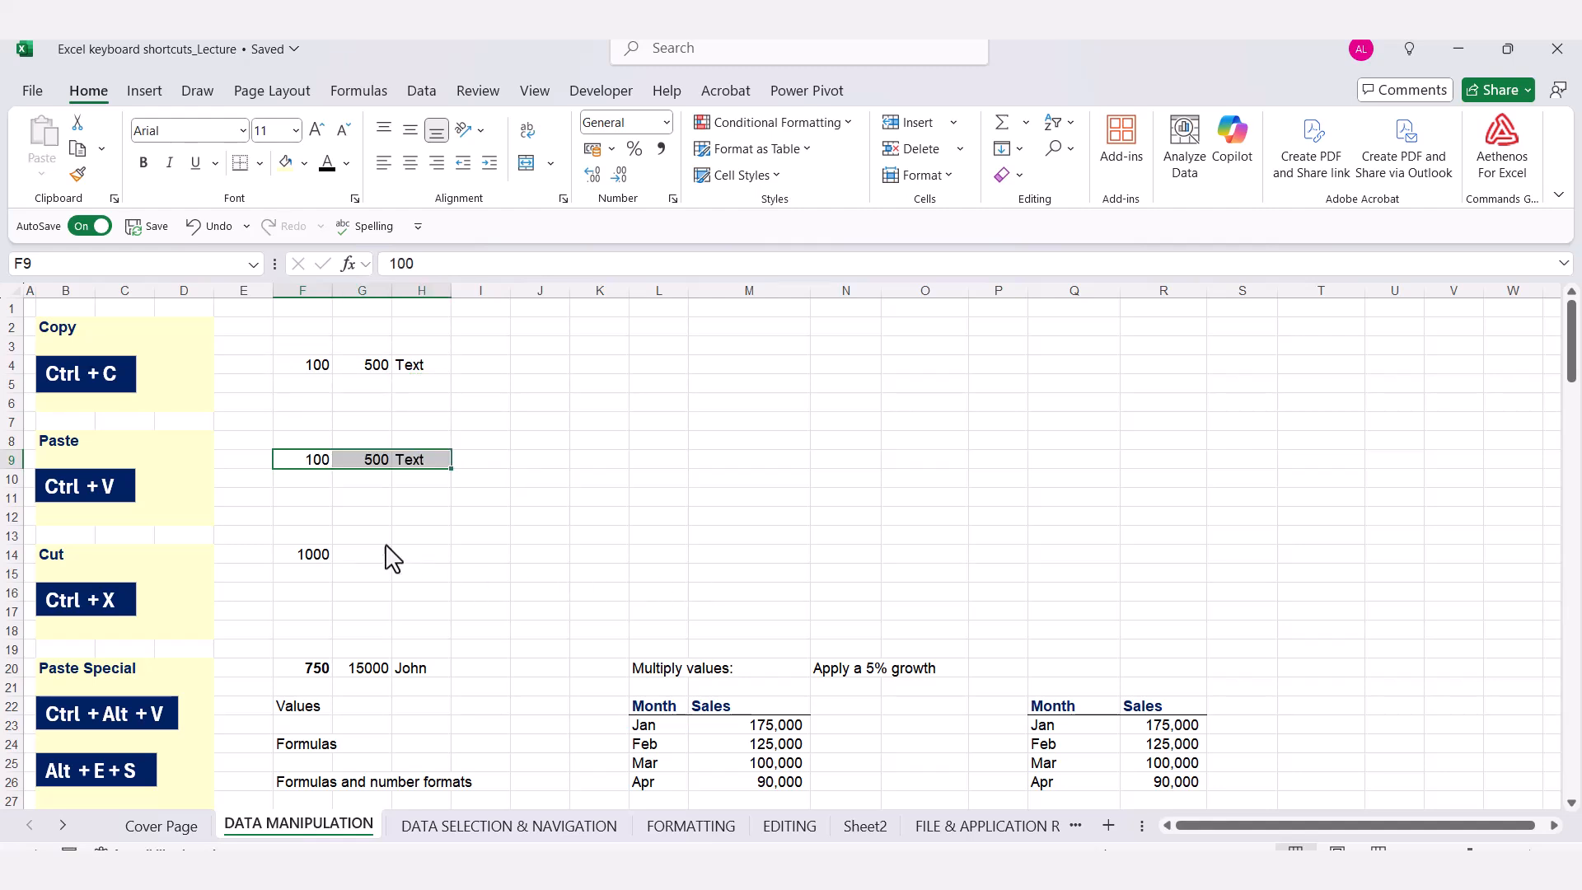
Cut the value in F14 of the Cut section and paste it into cell I15
left_click(320, 563)
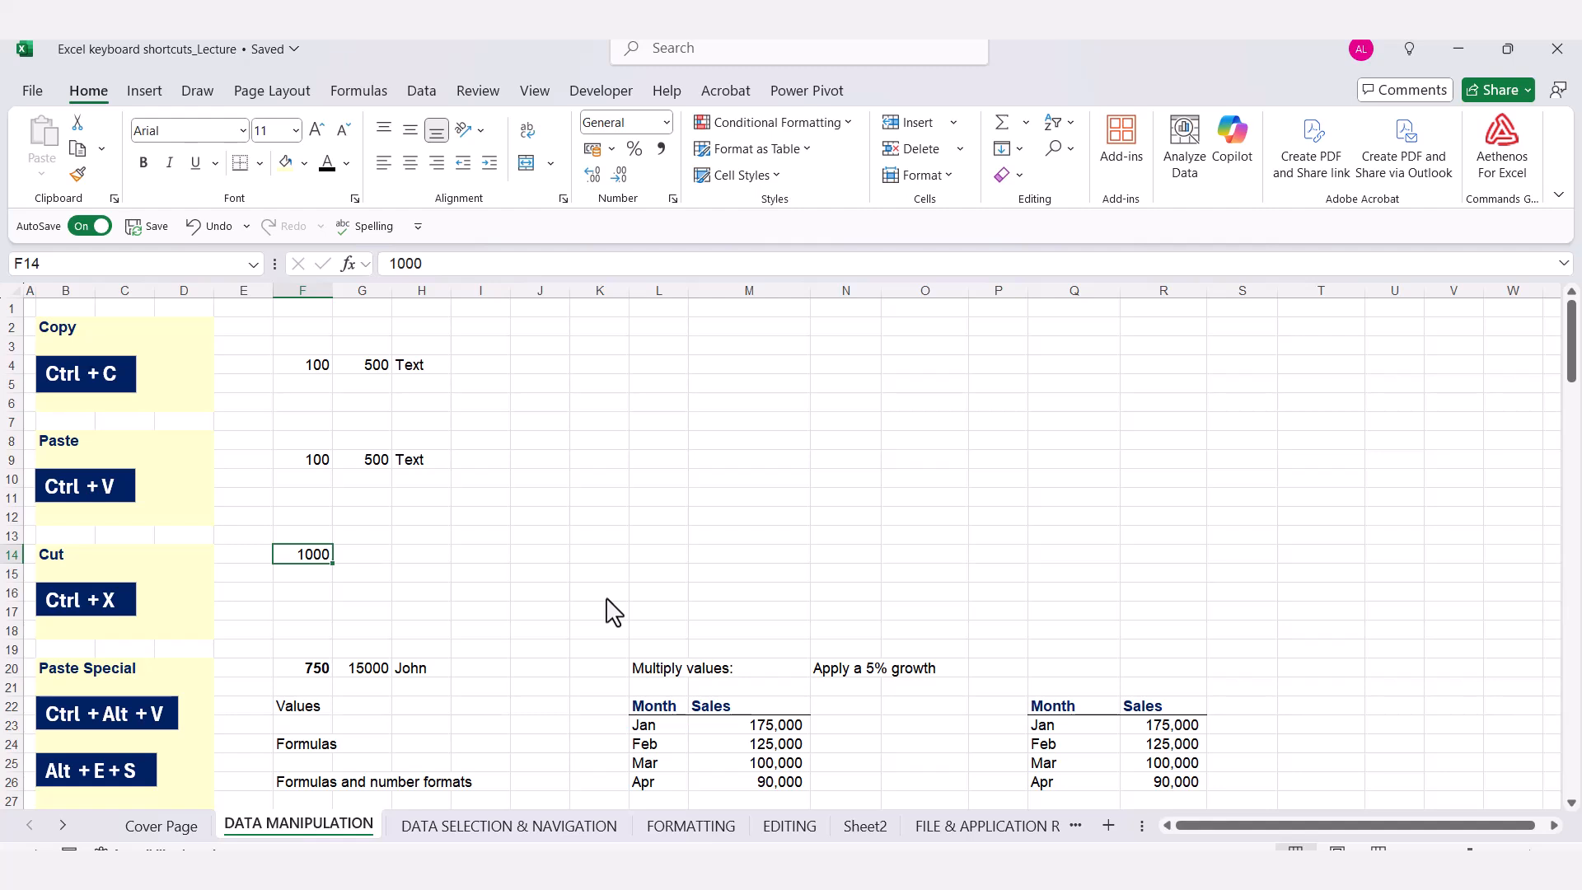
key("ctrl+x")
left_click(473, 579)
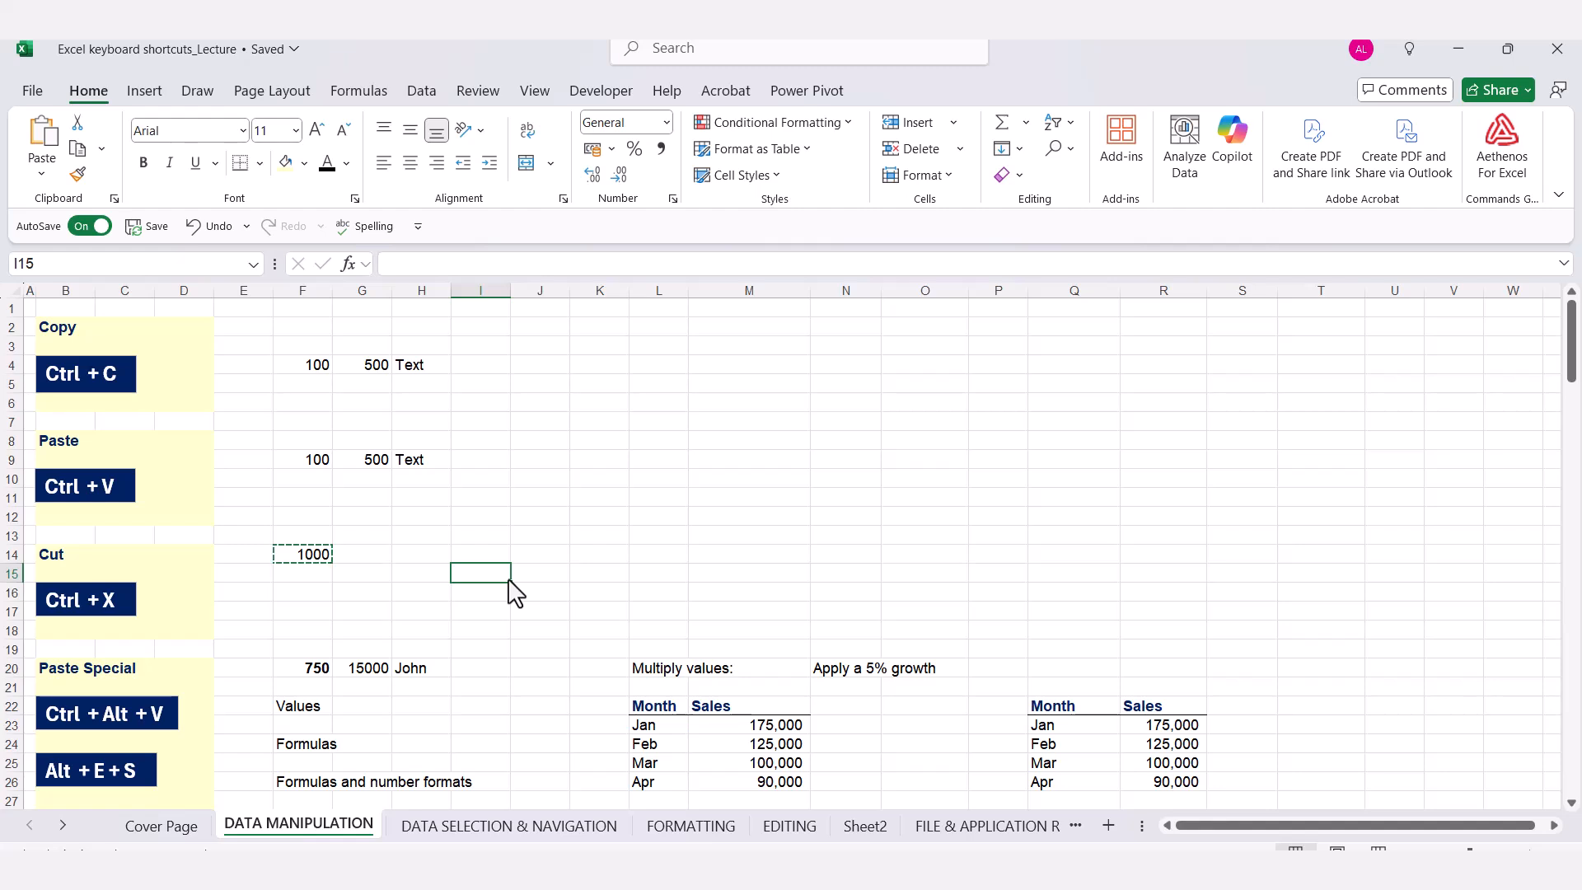
key("ctrl+v")
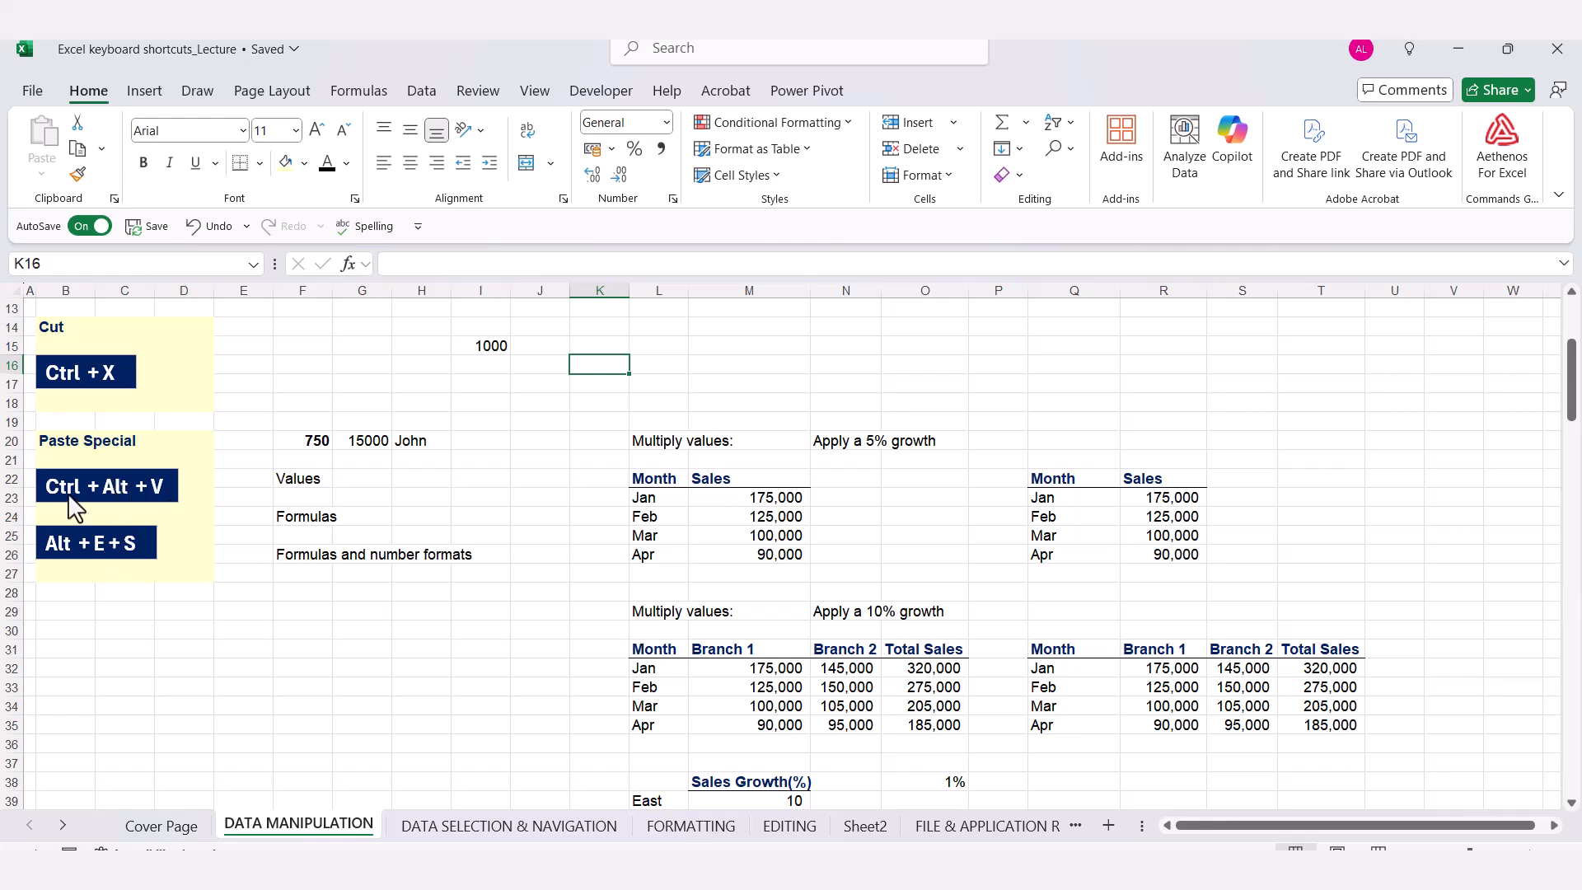
Copy F20:H20 and use Paste Special to paste only the values beside the Values label, starting at G22
left_click_drag(318, 449, 425, 450)
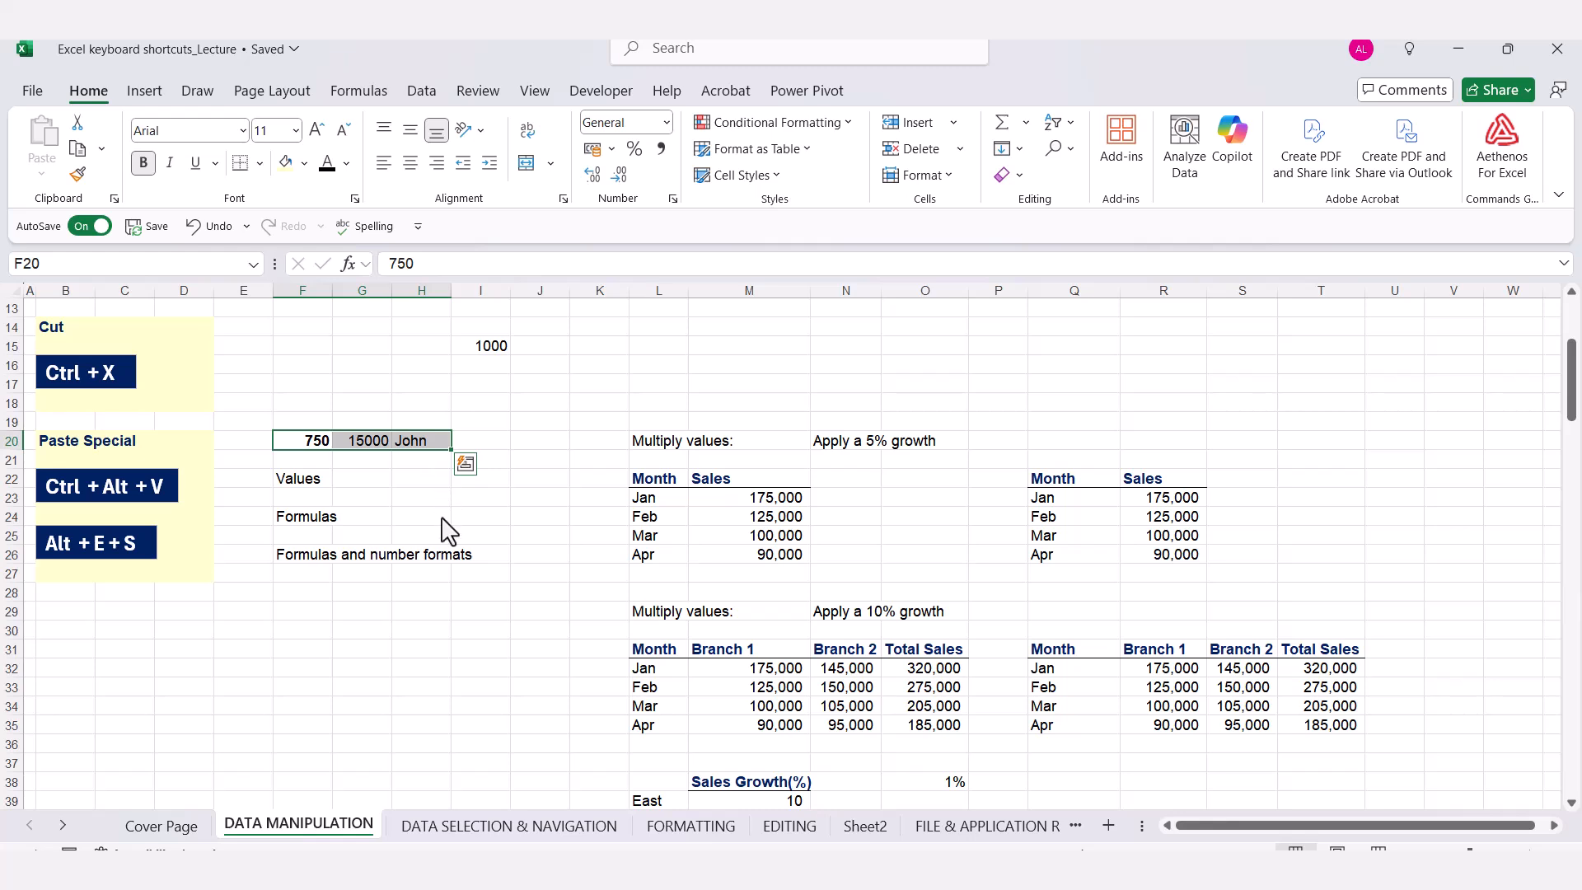
key("ctrl+c")
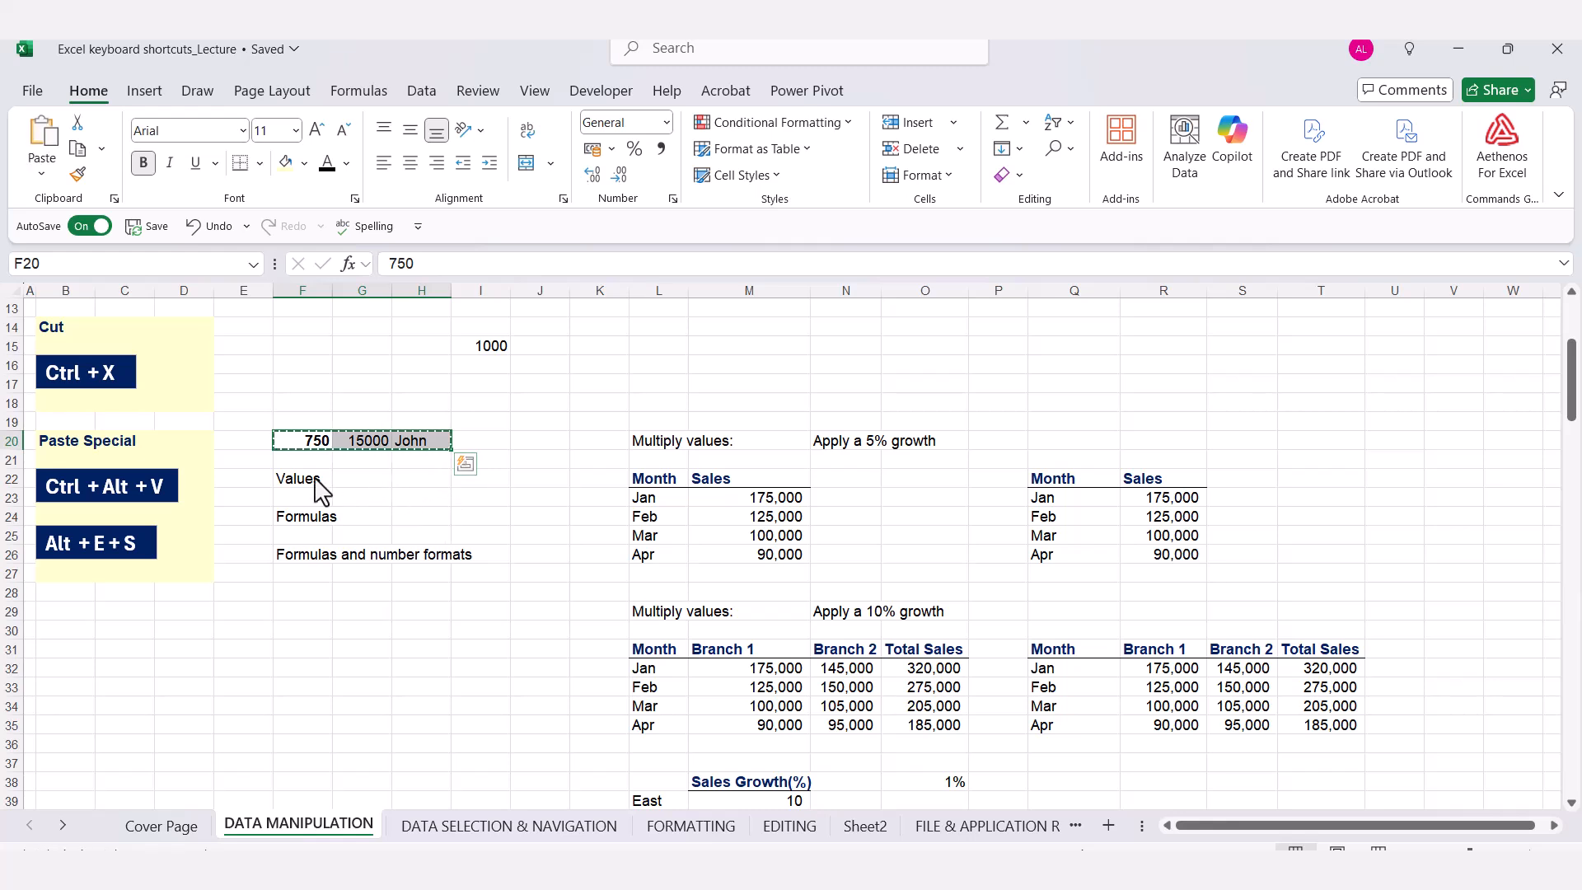
left_click(370, 482)
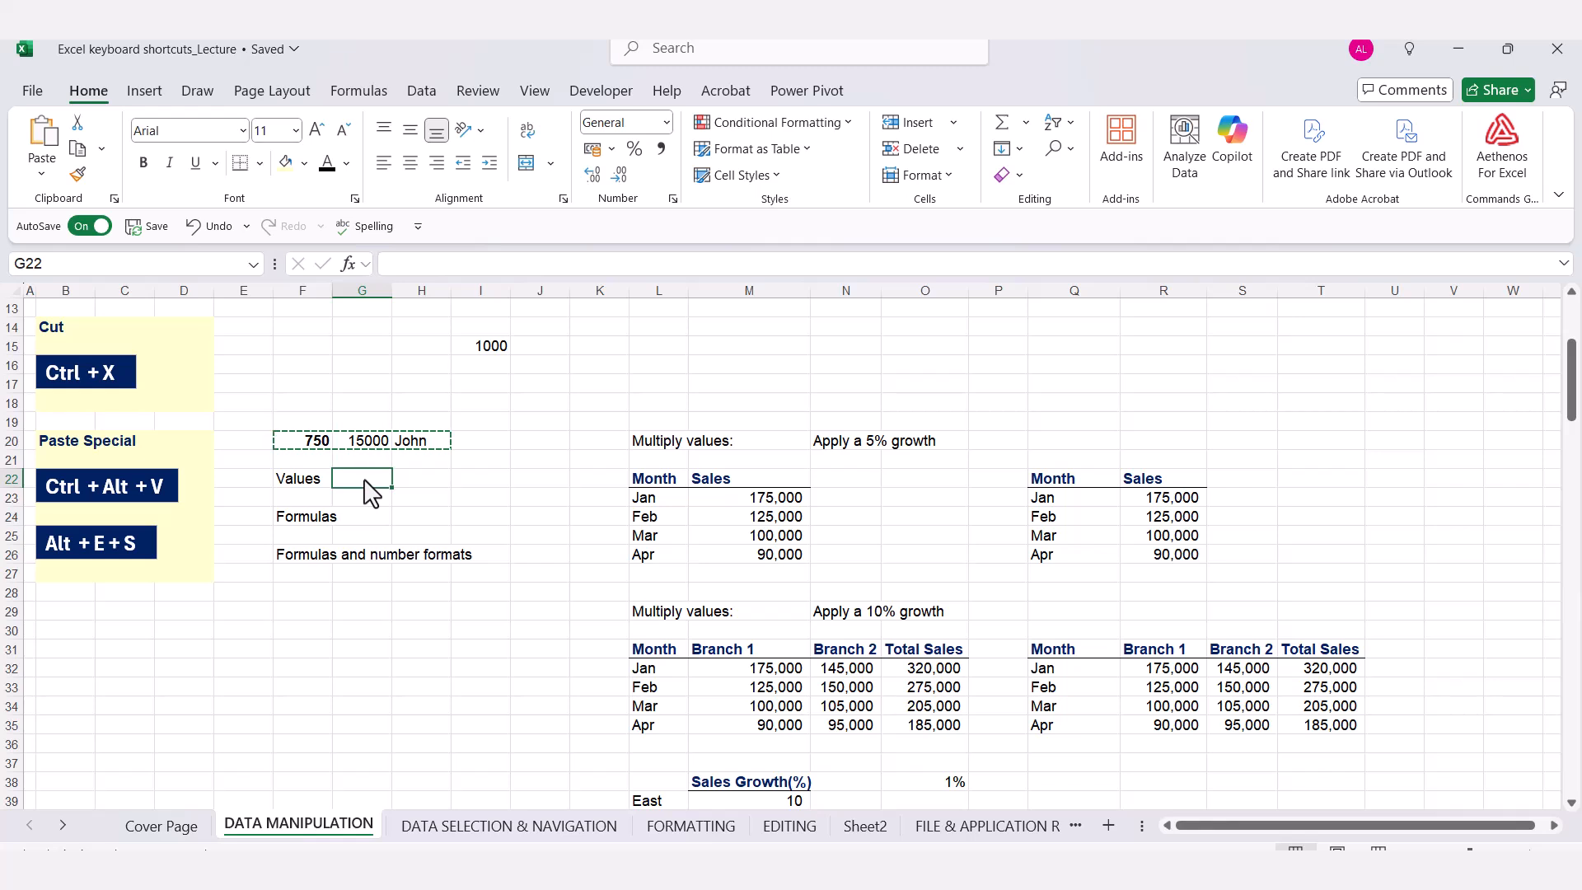
key("alt+e")
key("s")
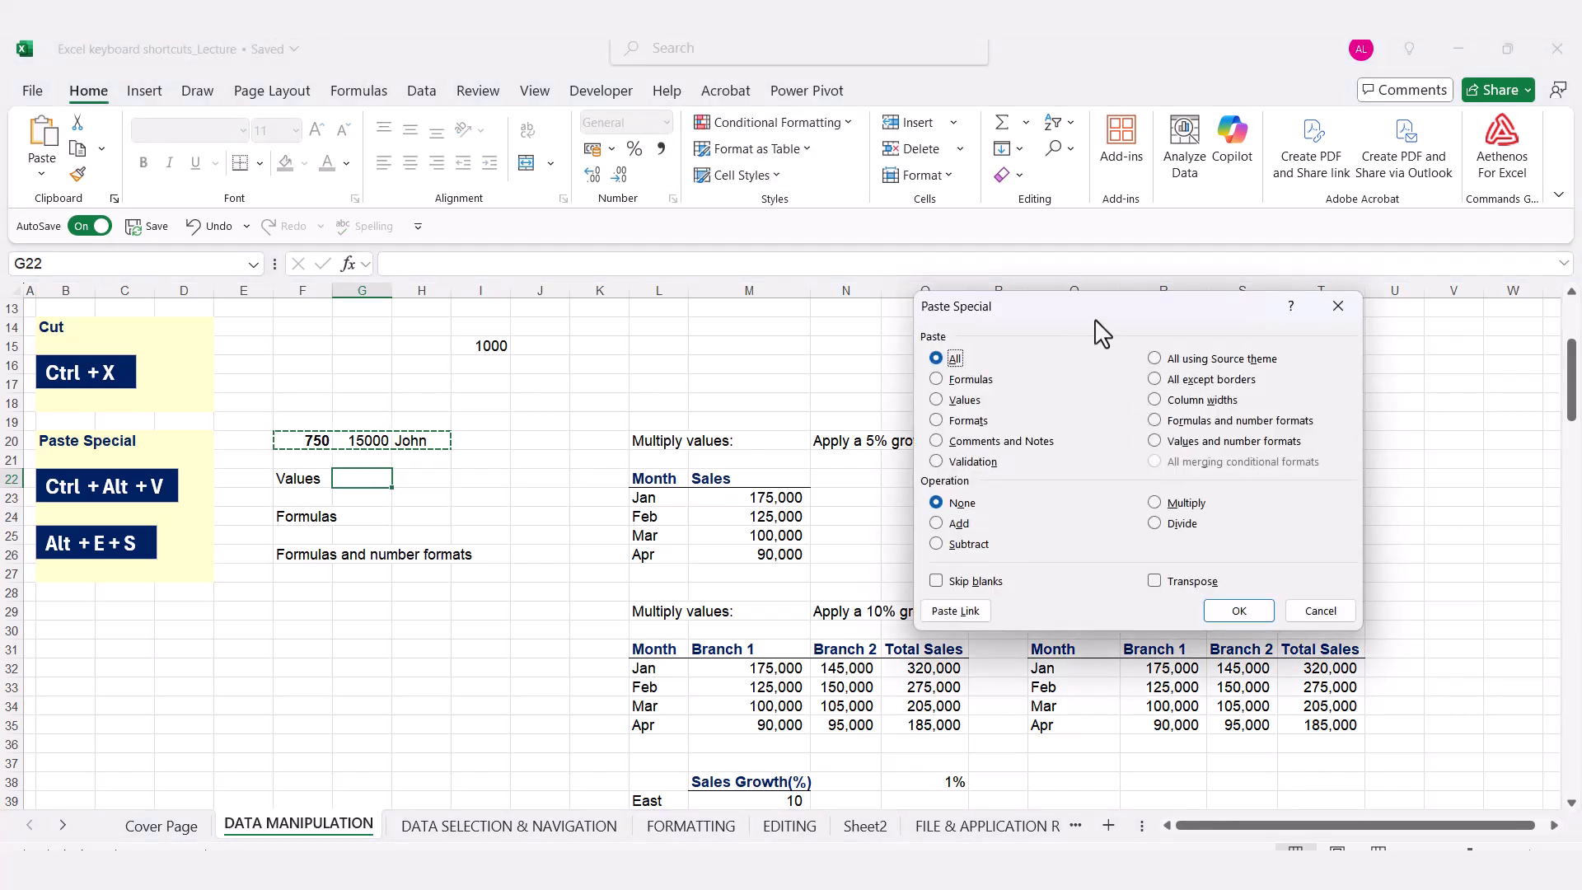
left_click_drag(1093, 321, 682, 283)
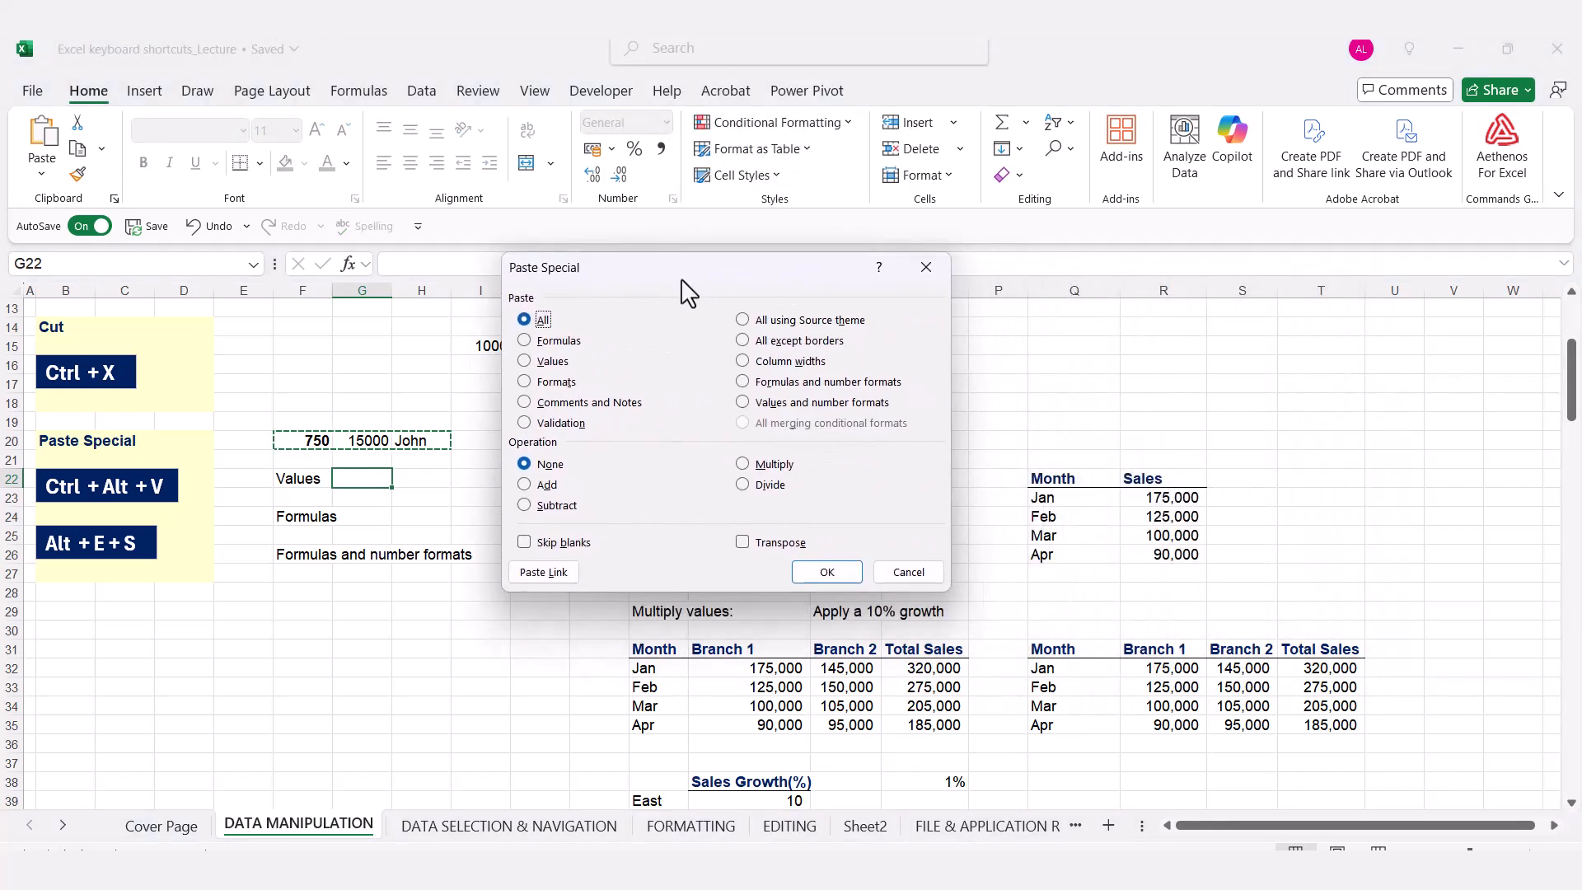
left_click(524, 362)
left_click(826, 572)
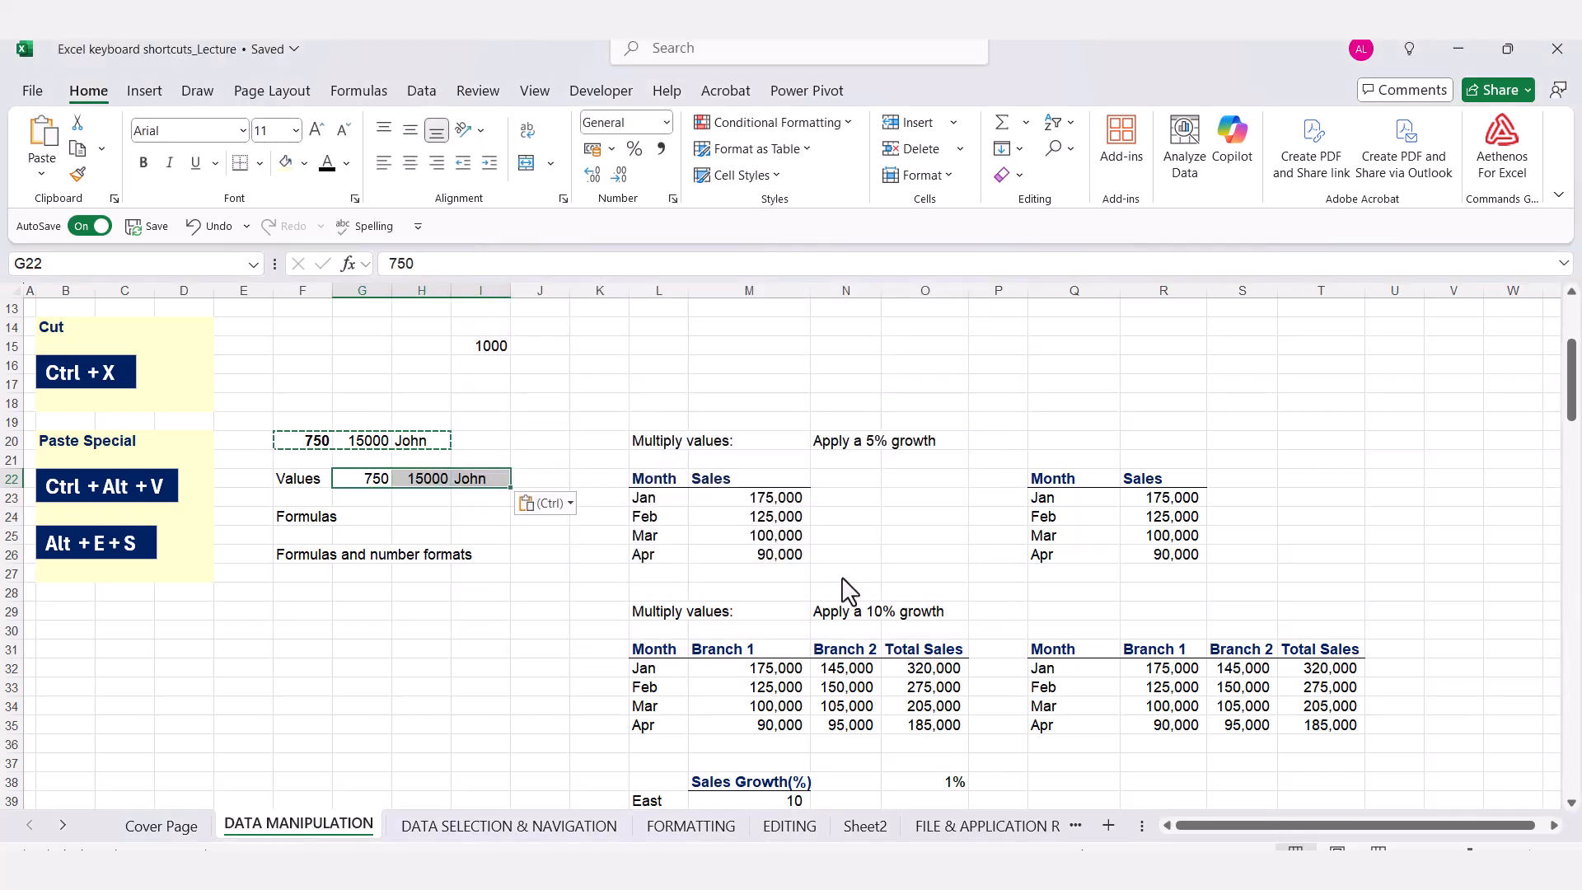
key("Escape")
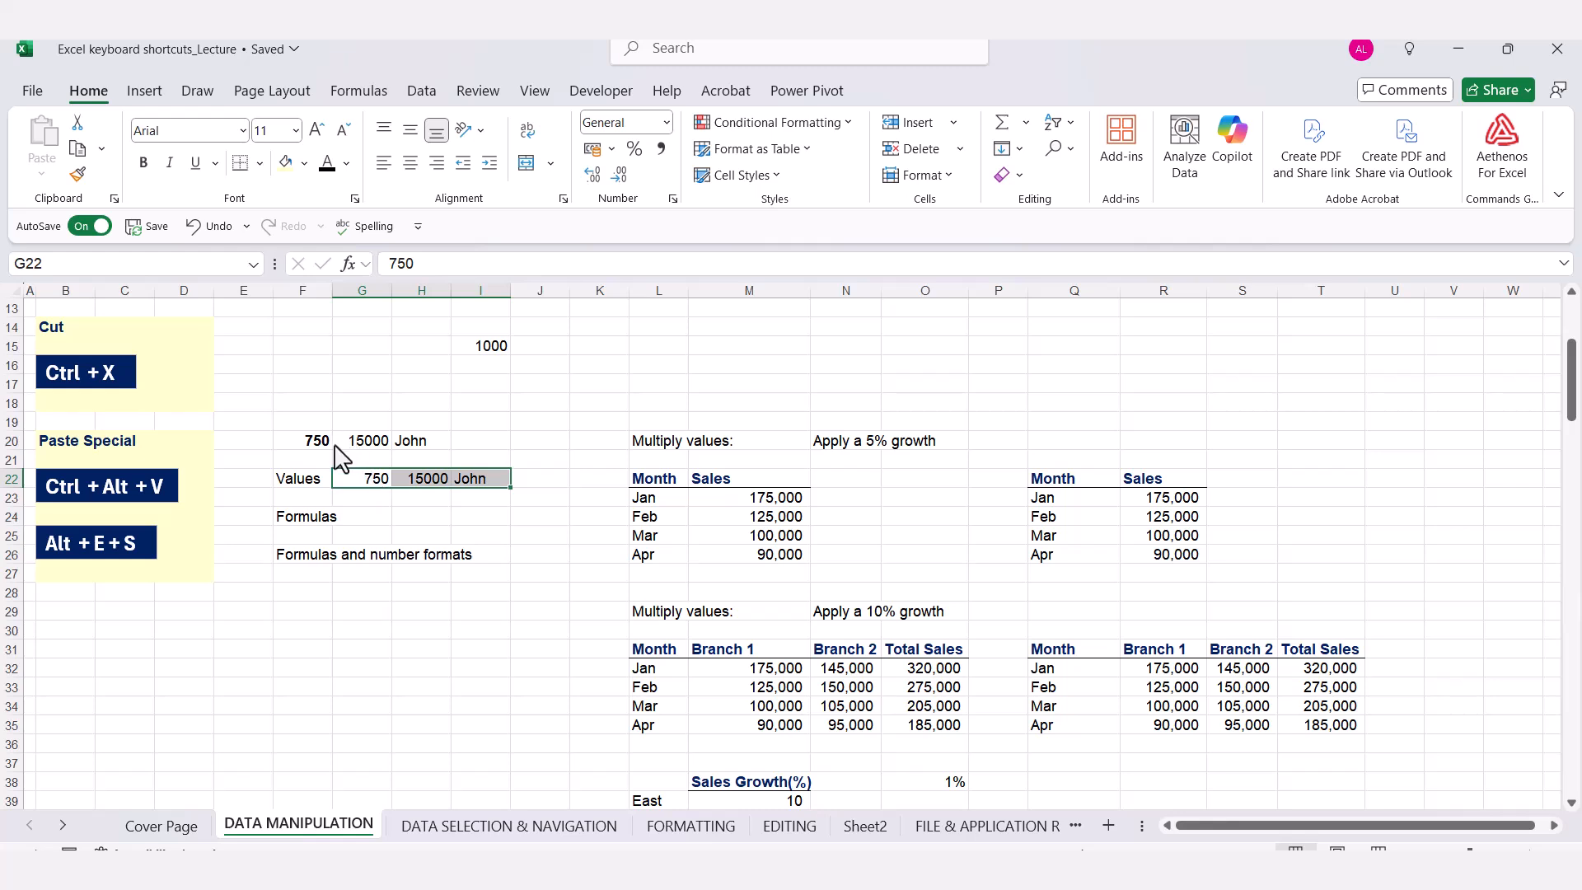
Compare the contents and formatting of the source cells in row 20 with the values pasted in row 22
left_click(327, 447)
left_click(372, 480)
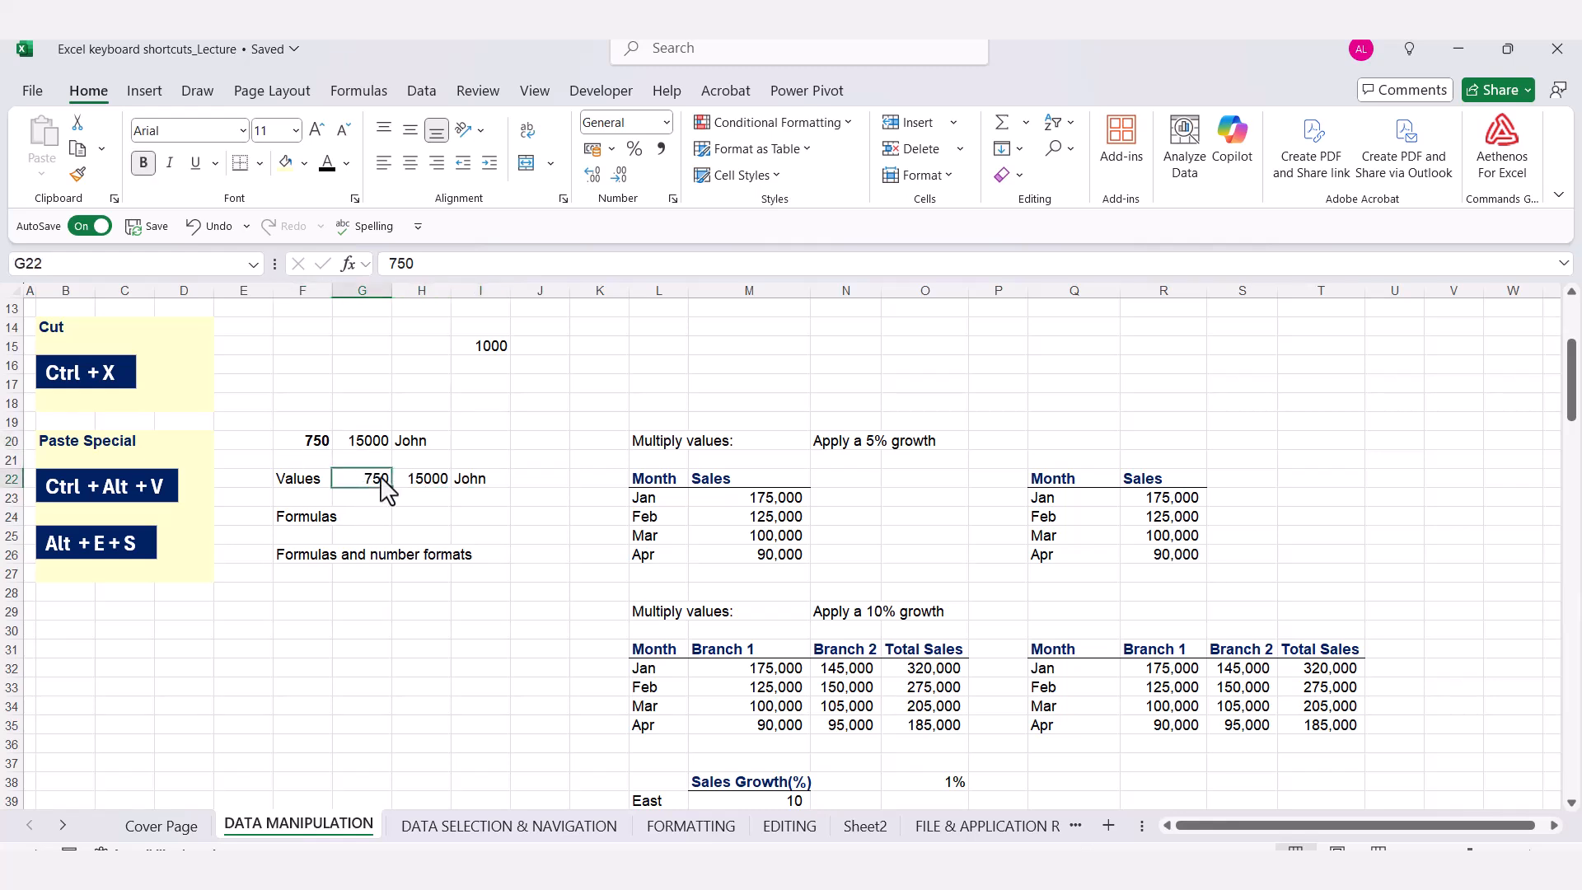
left_click(436, 480)
left_click(477, 482)
left_click(370, 443)
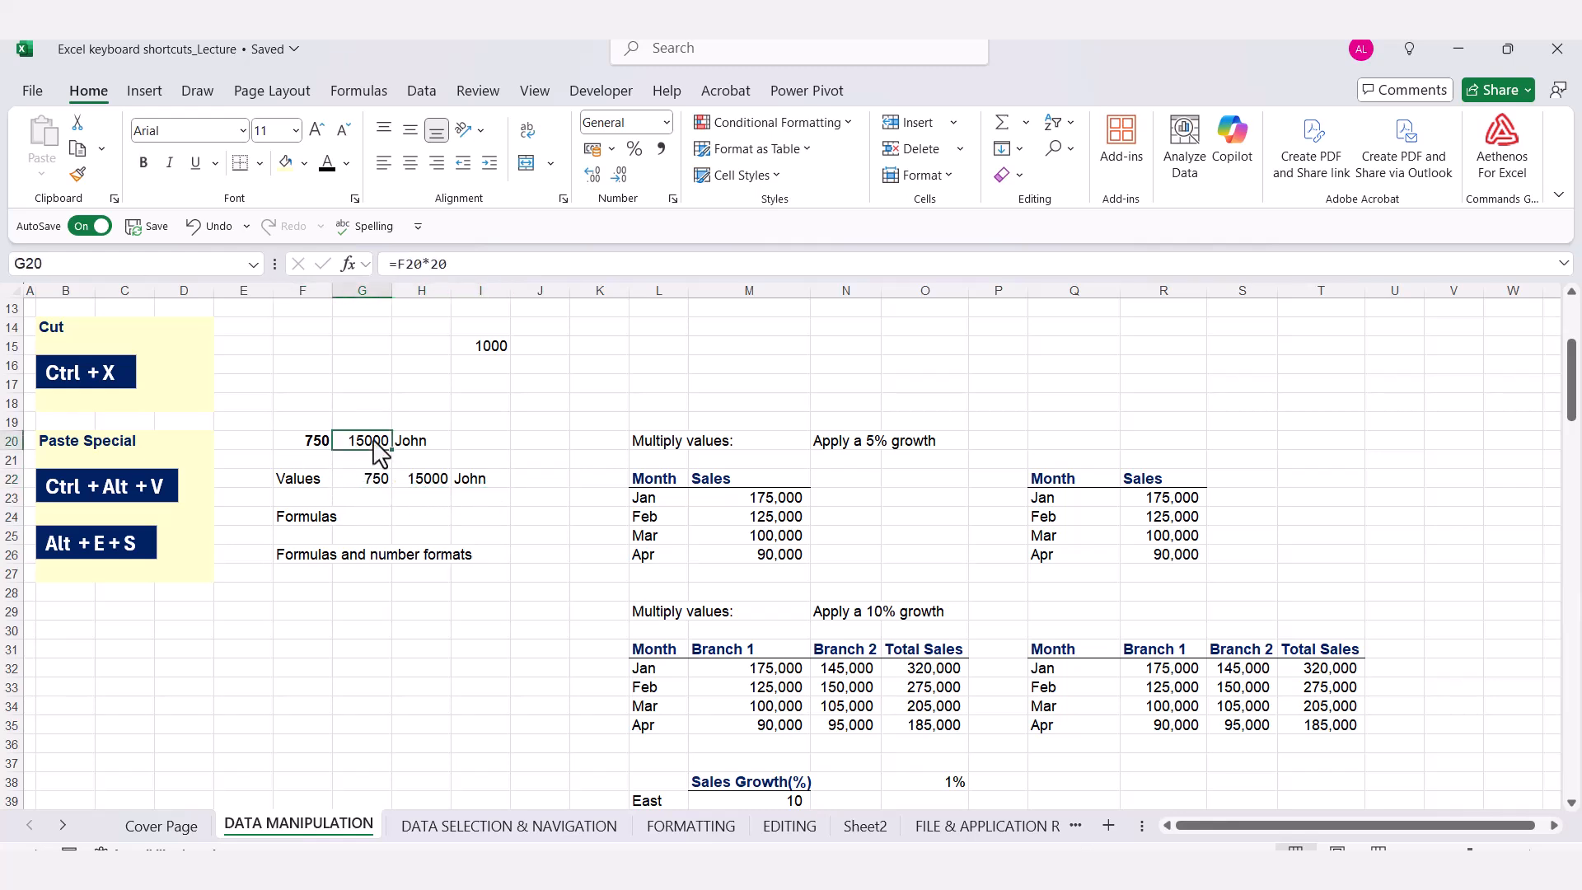
left_click(427, 480)
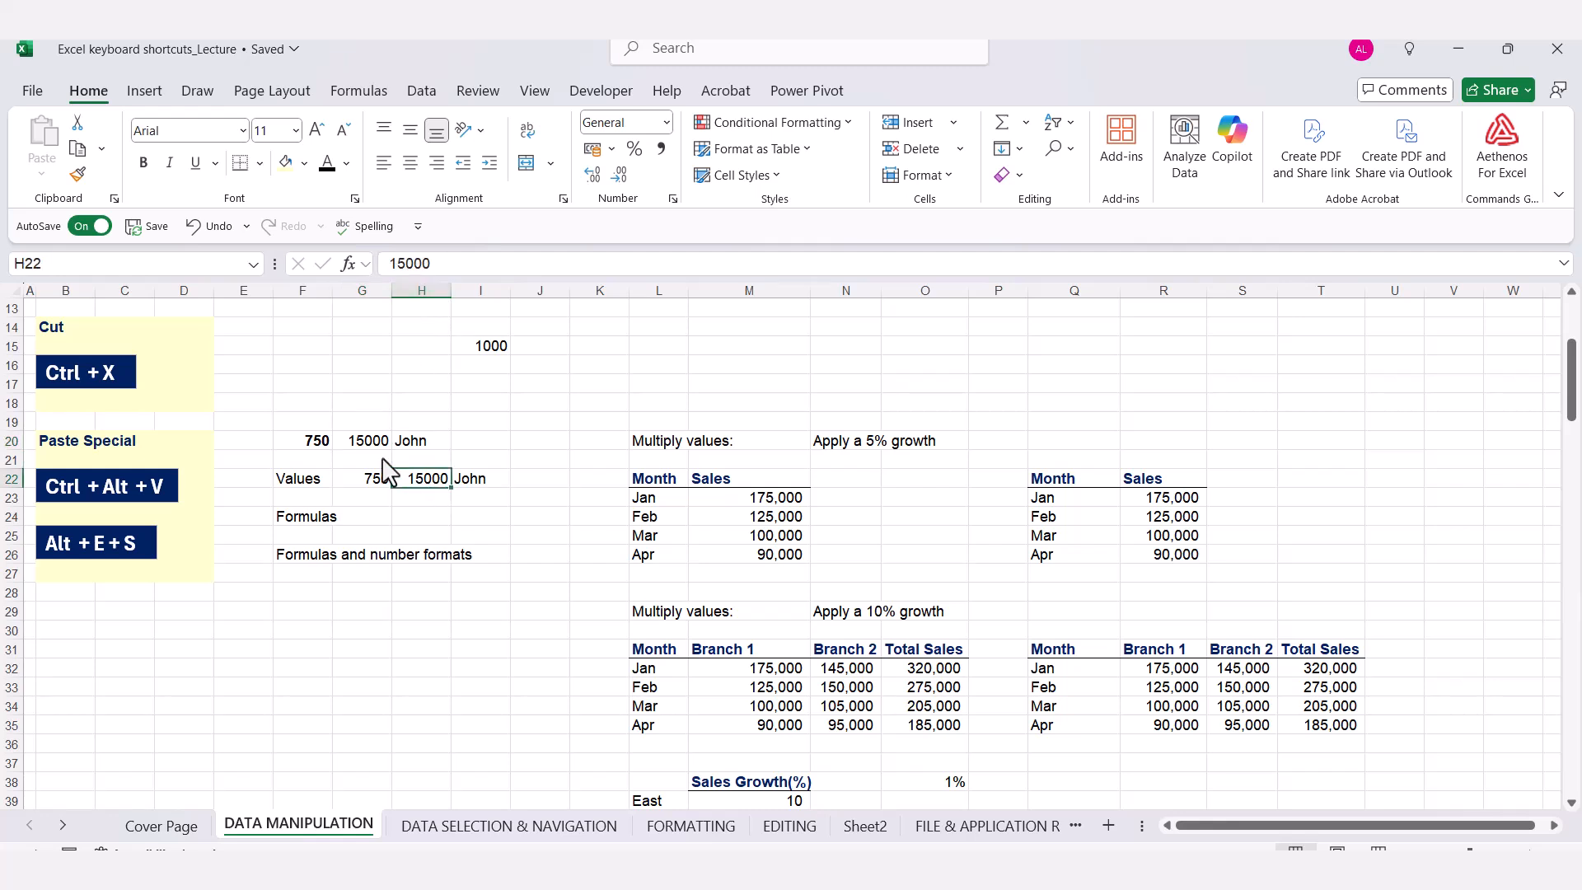
left_click(536, 536)
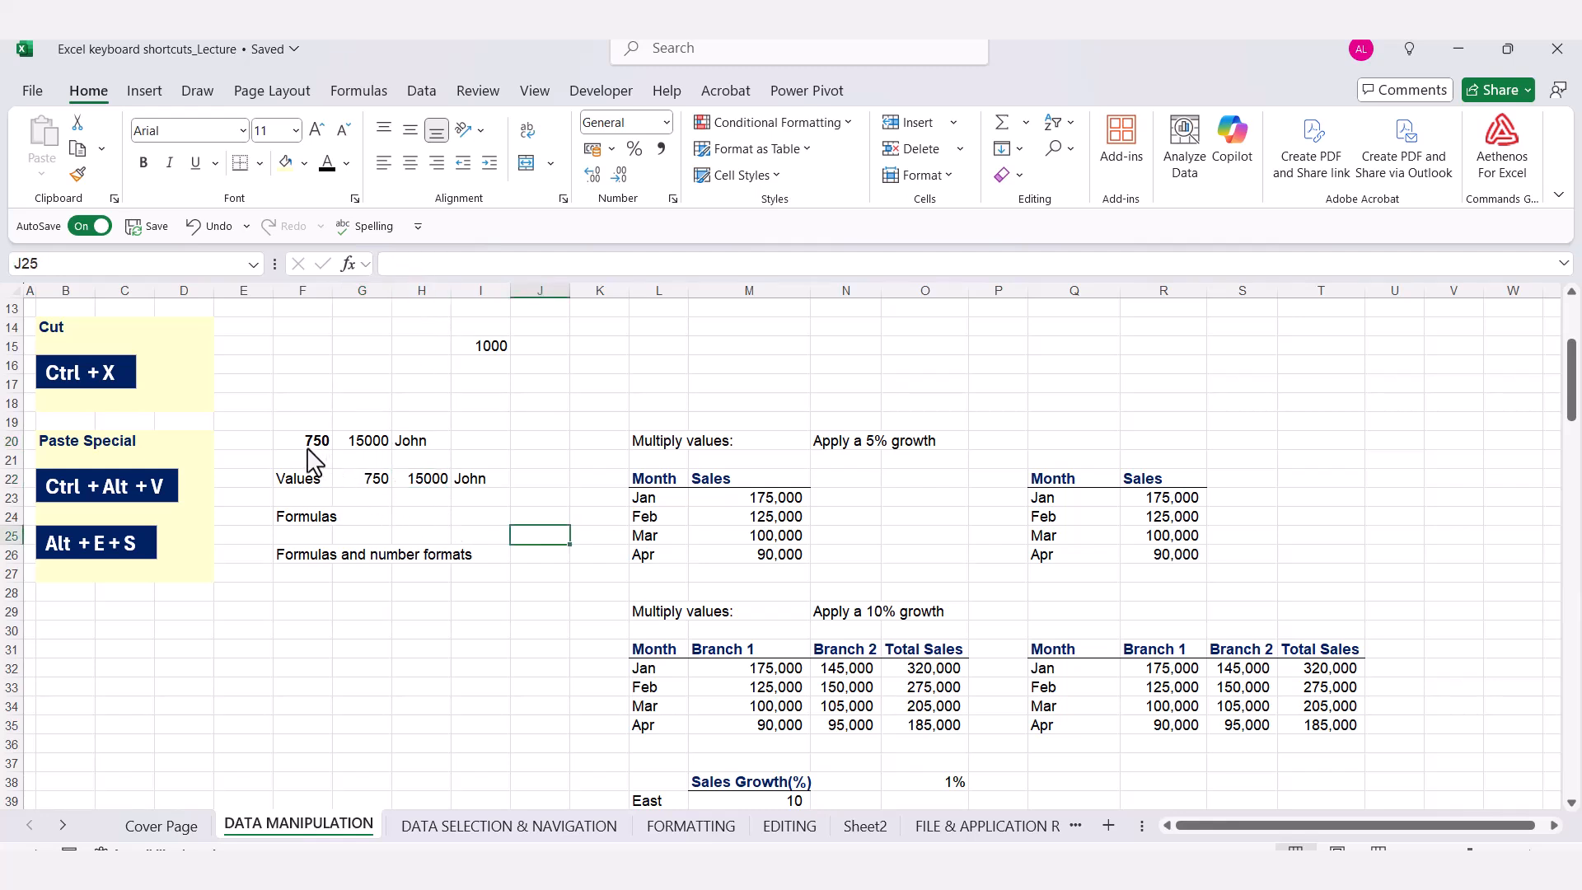
Copy F20:H20 and use Paste Special to paste only the formulas in the Formulas row, starting at H24
left_click_drag(317, 449, 429, 446)
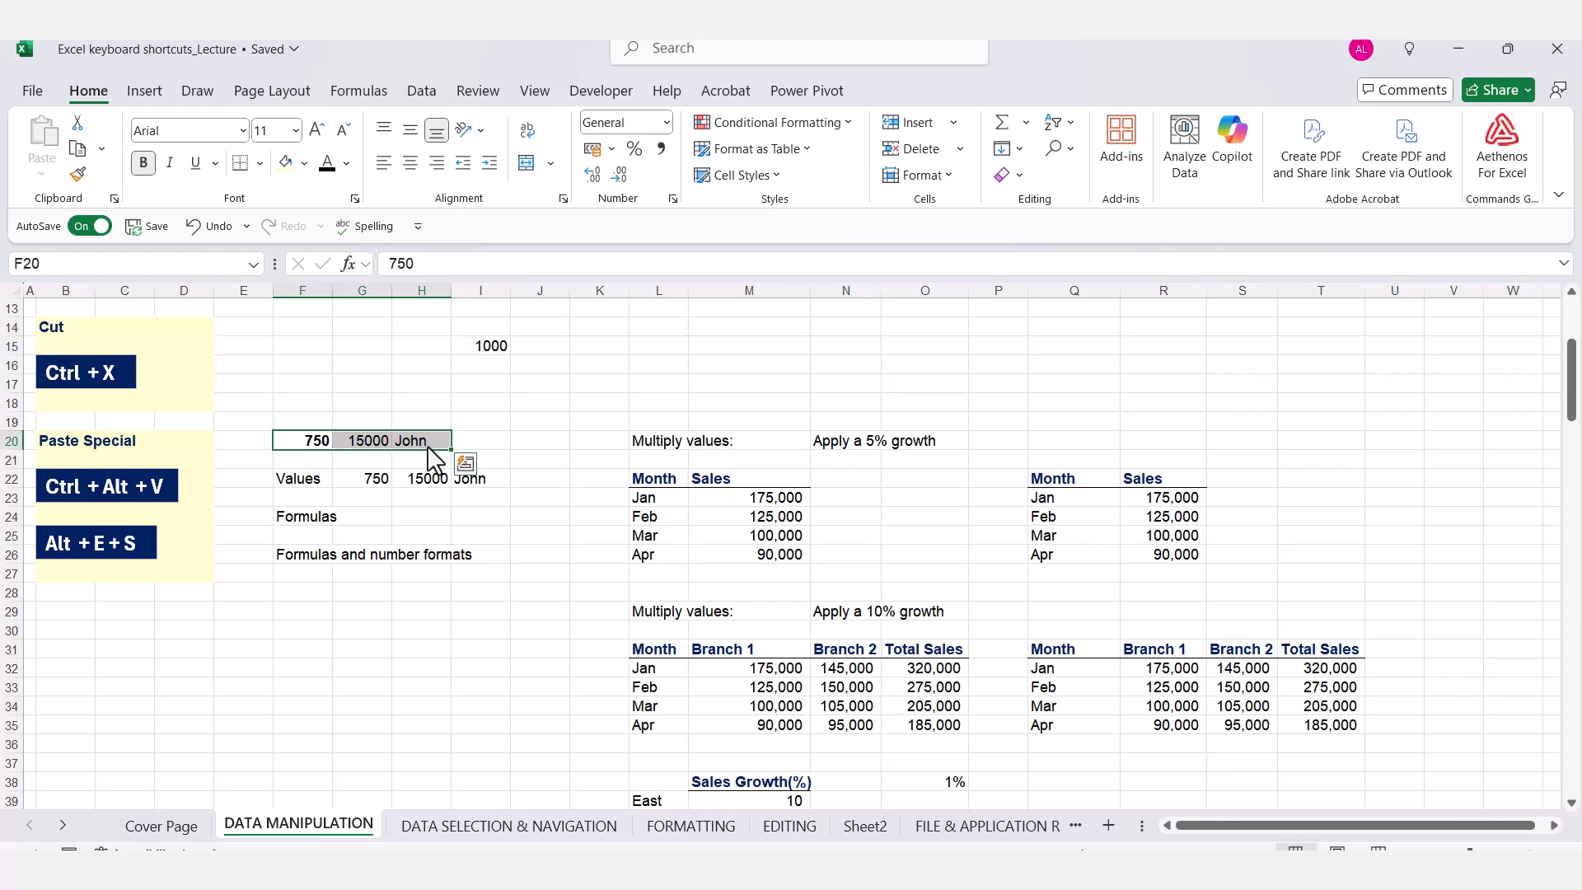
key("ctrl+c")
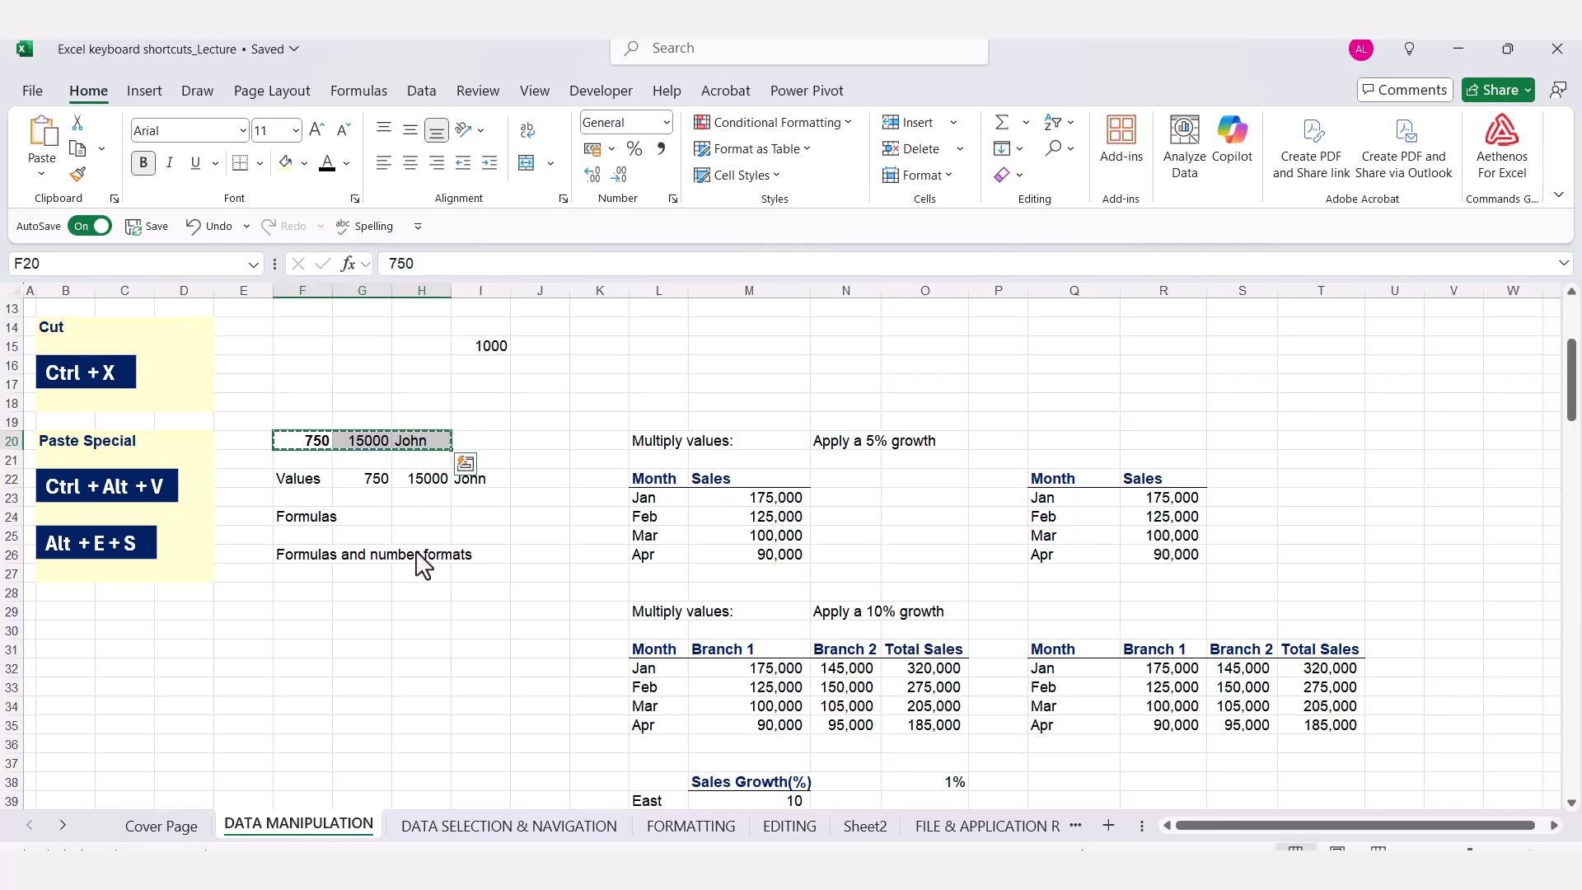
left_click(445, 517)
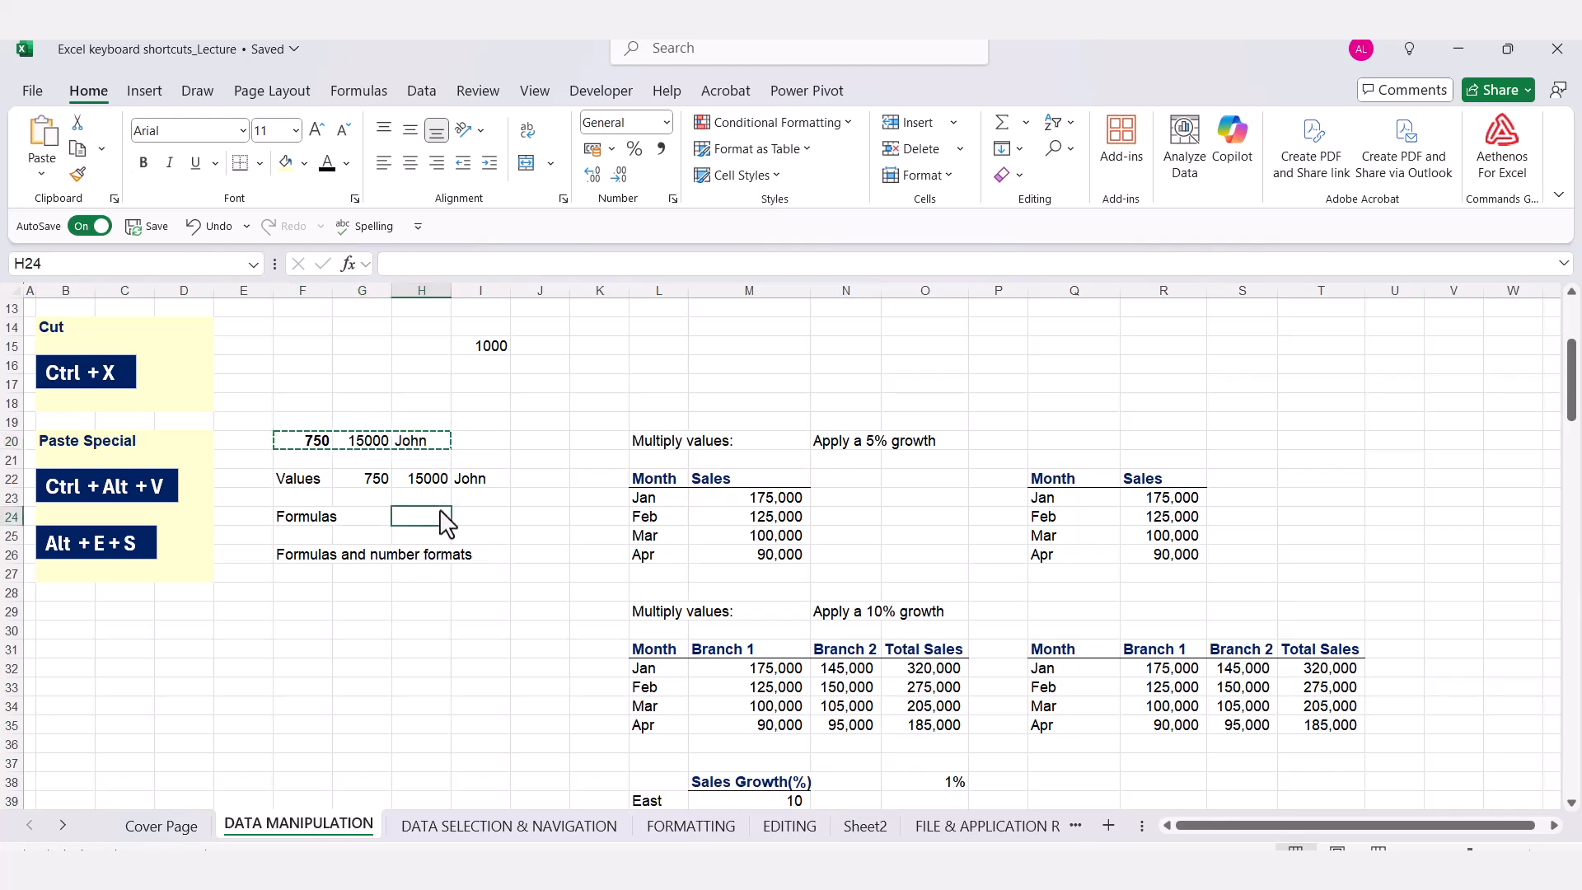
key("alt+e")
key("s")
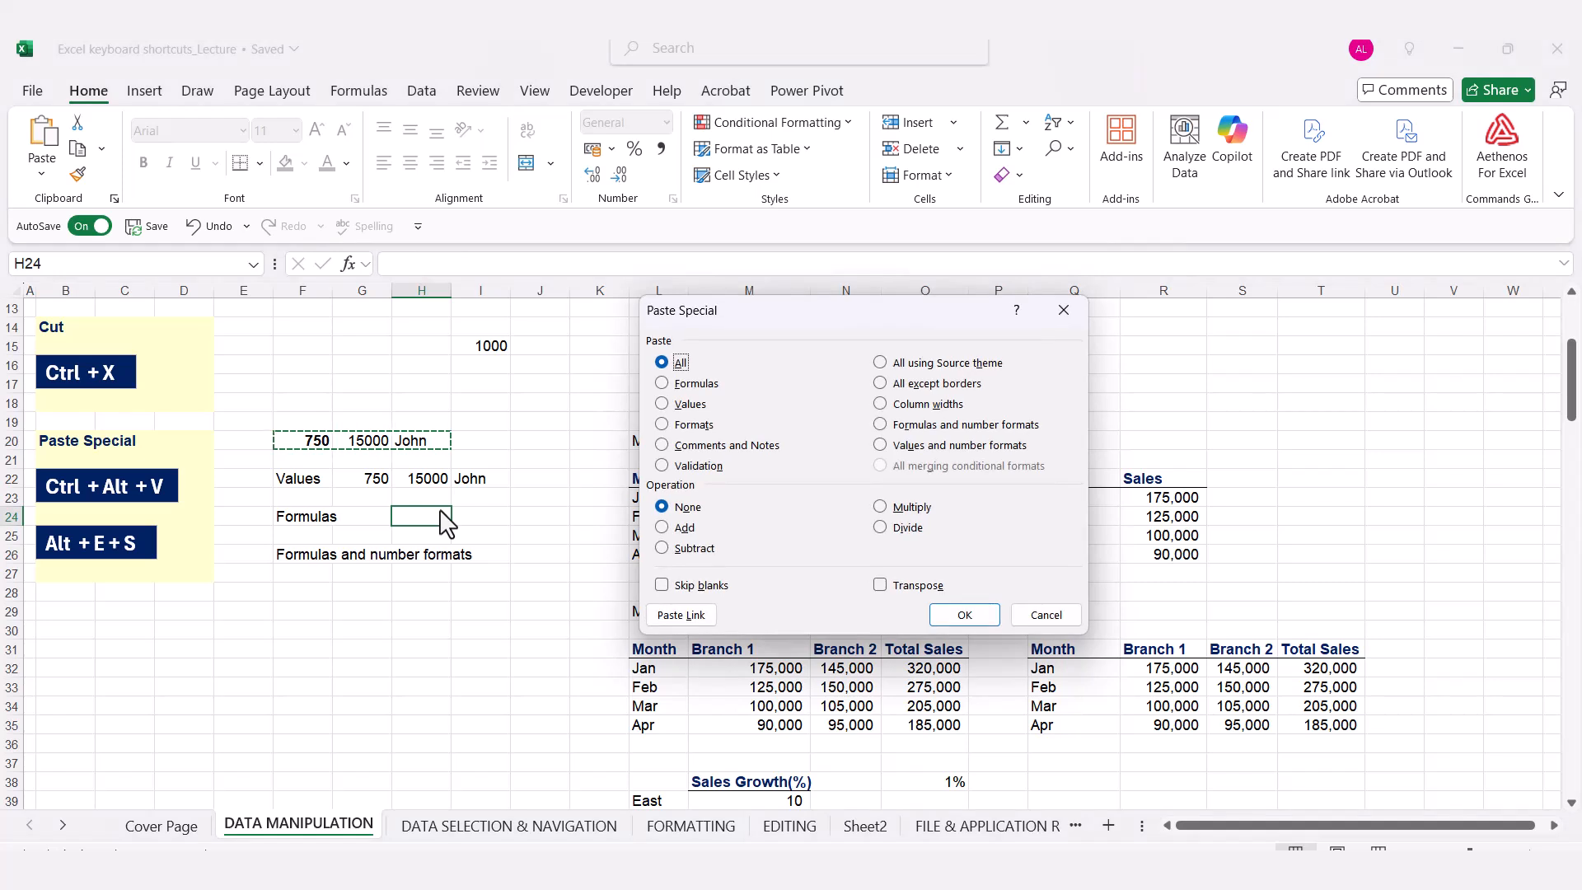
left_click(671, 385)
left_click(967, 616)
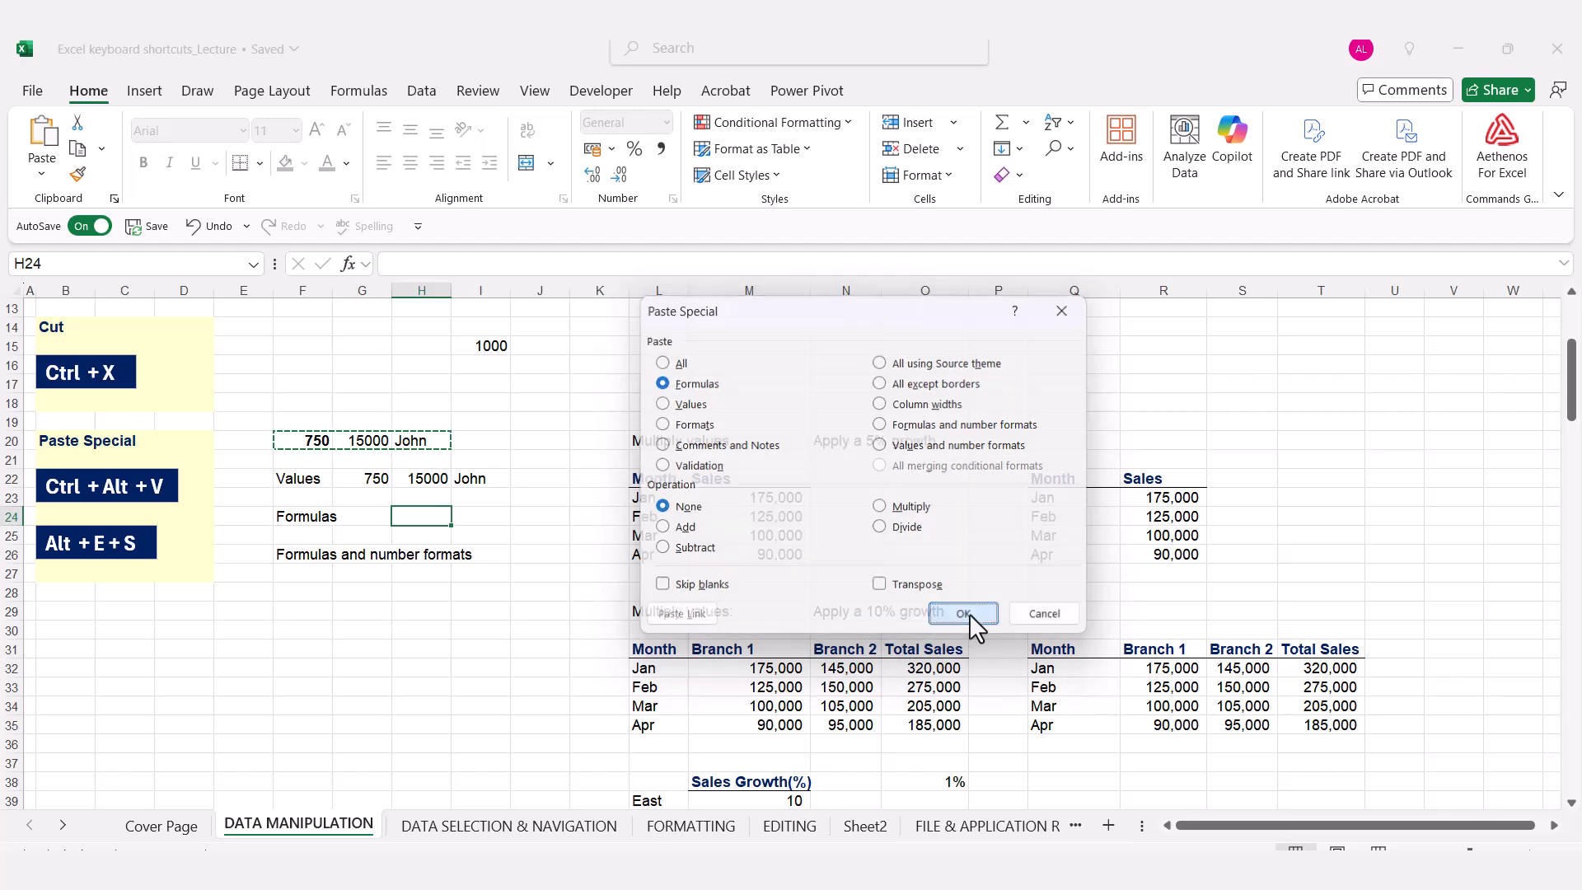
key("Escape")
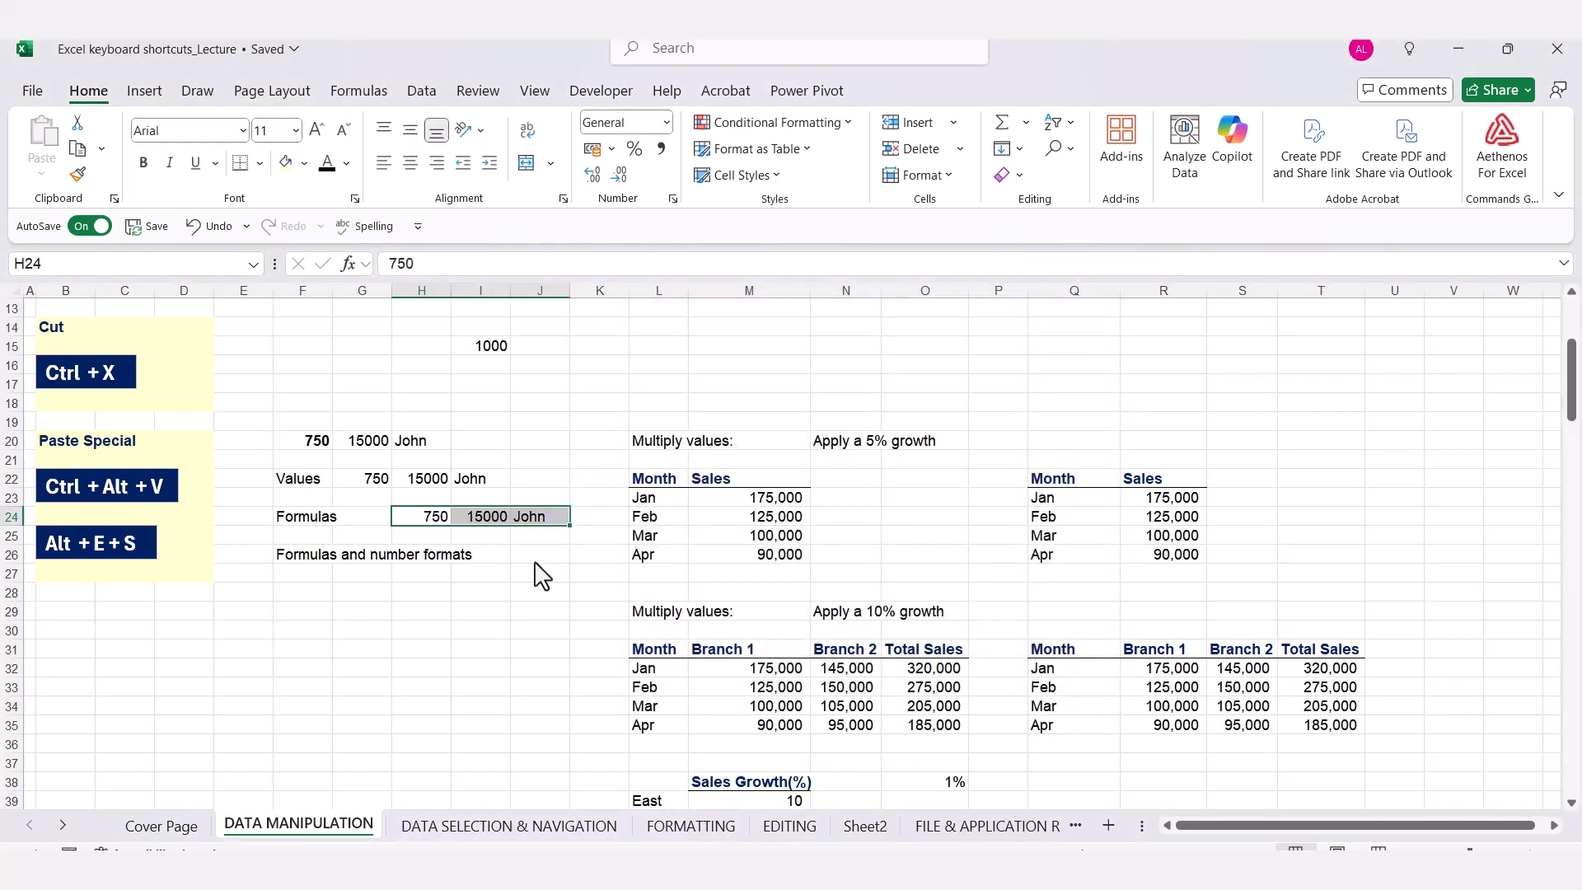
Inspect the underlying contents of the pasted cells H24 and I24 for constants or formulas
left_click(430, 524)
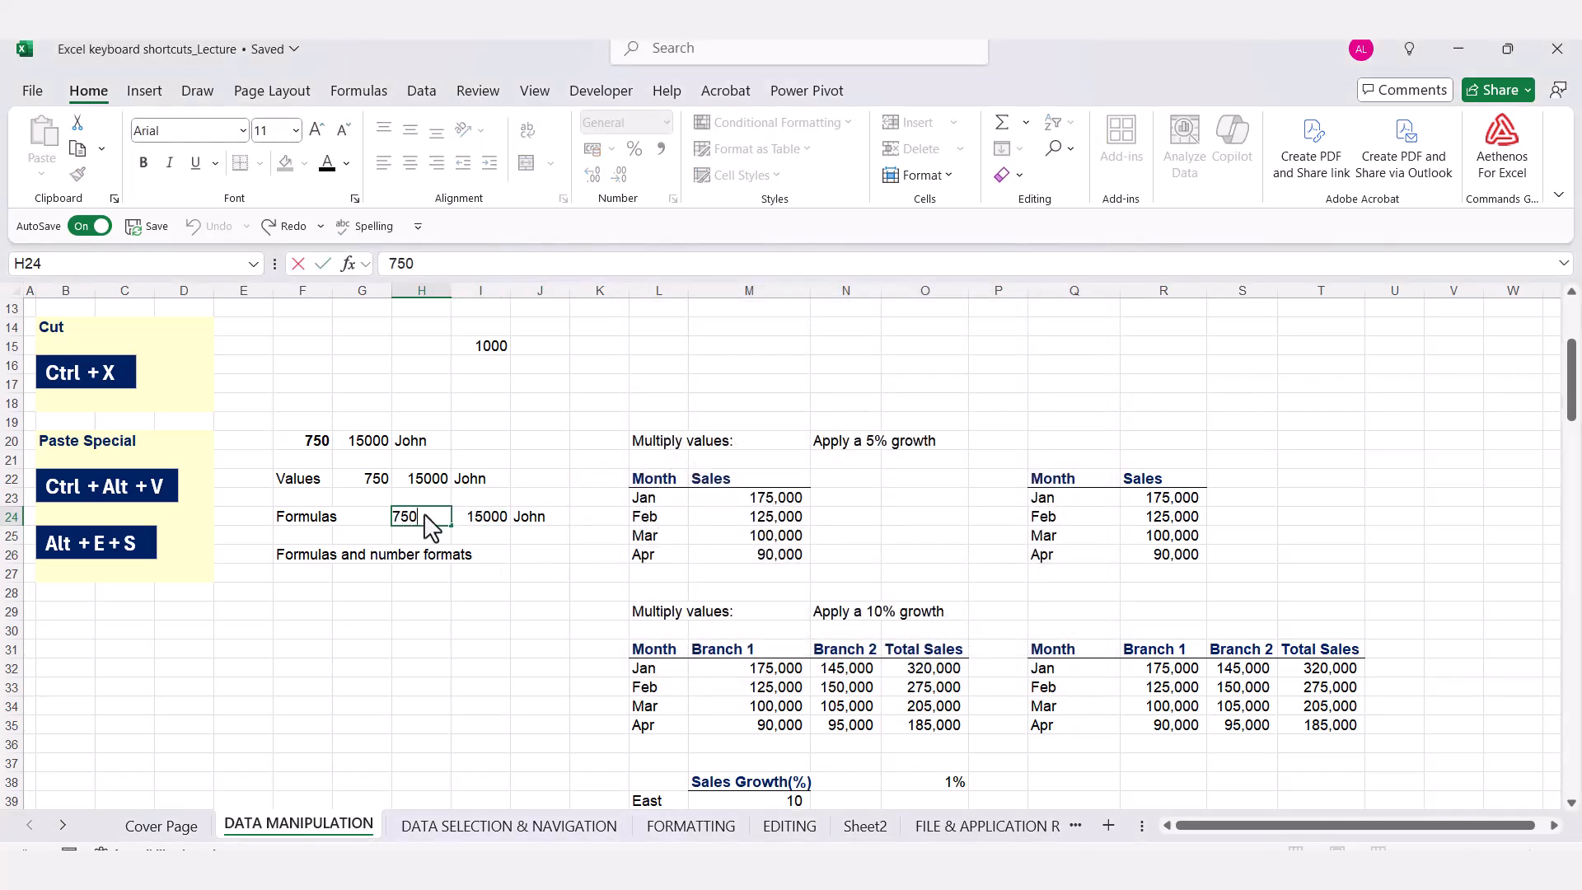
double_click(489, 531)
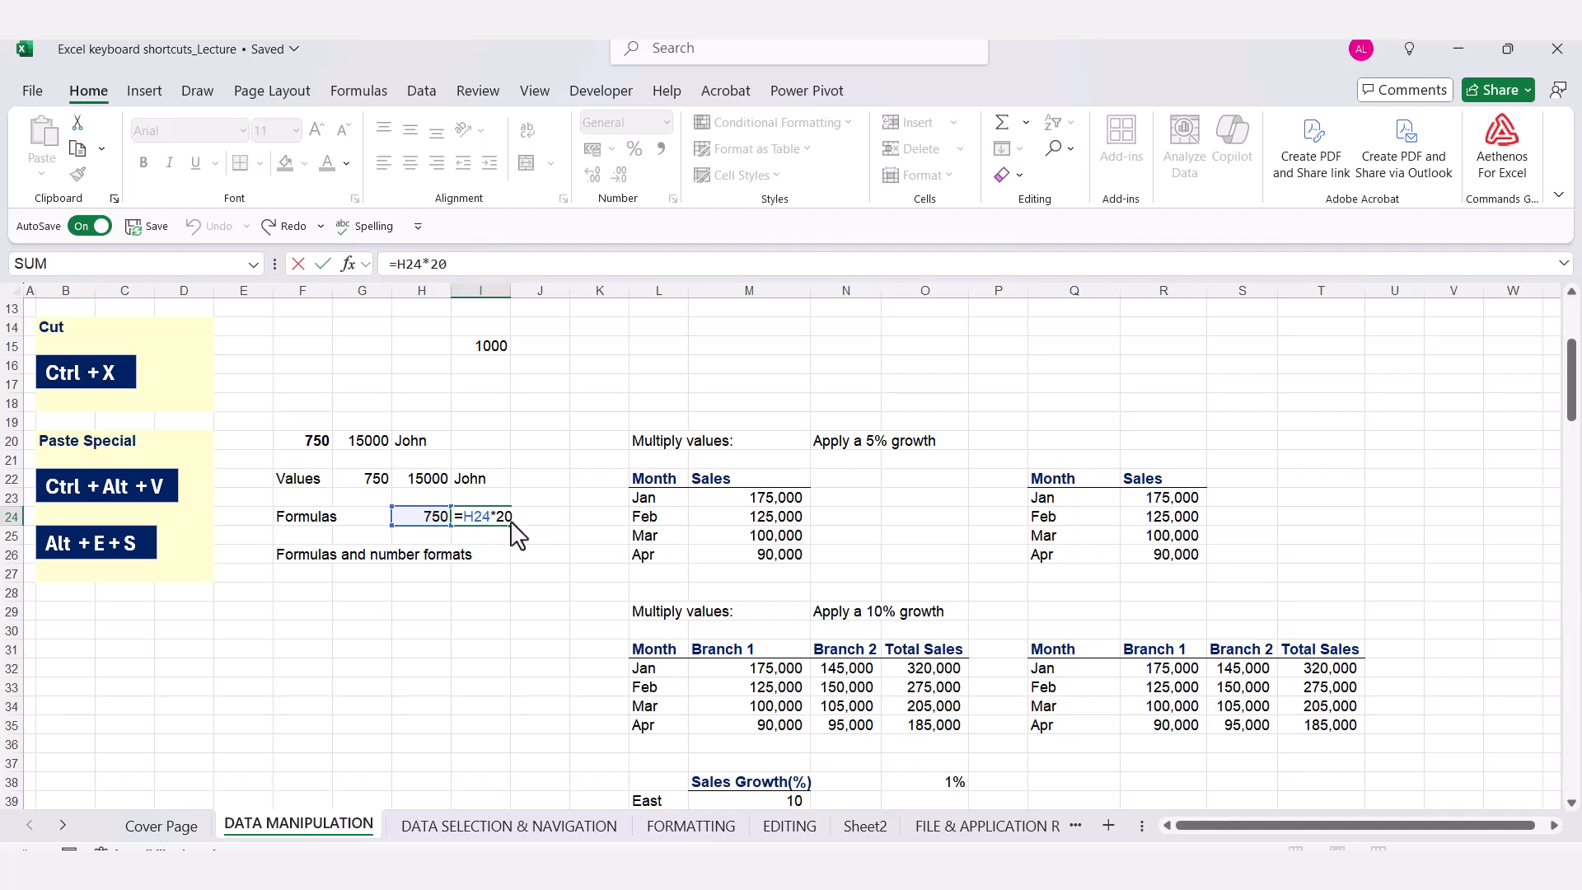
key("Escape")
left_click(319, 593)
key("Right")
key("Right")
key("Right")
key("Right")
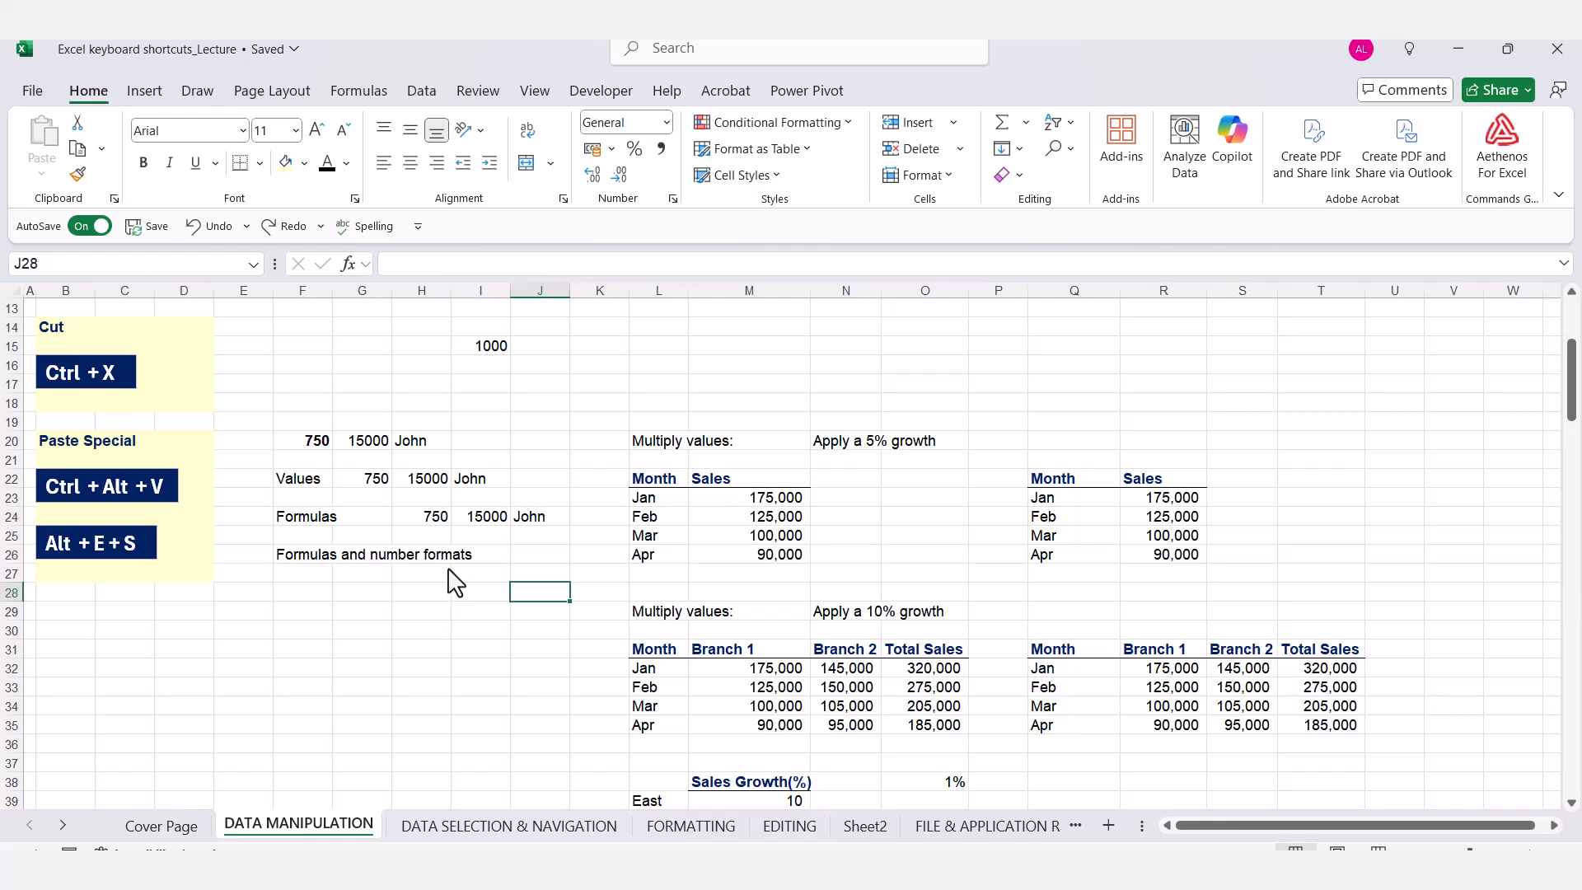
Apply the Comma Style number format to cells F20 and G20 in the Paste Special section
left_click(319, 442)
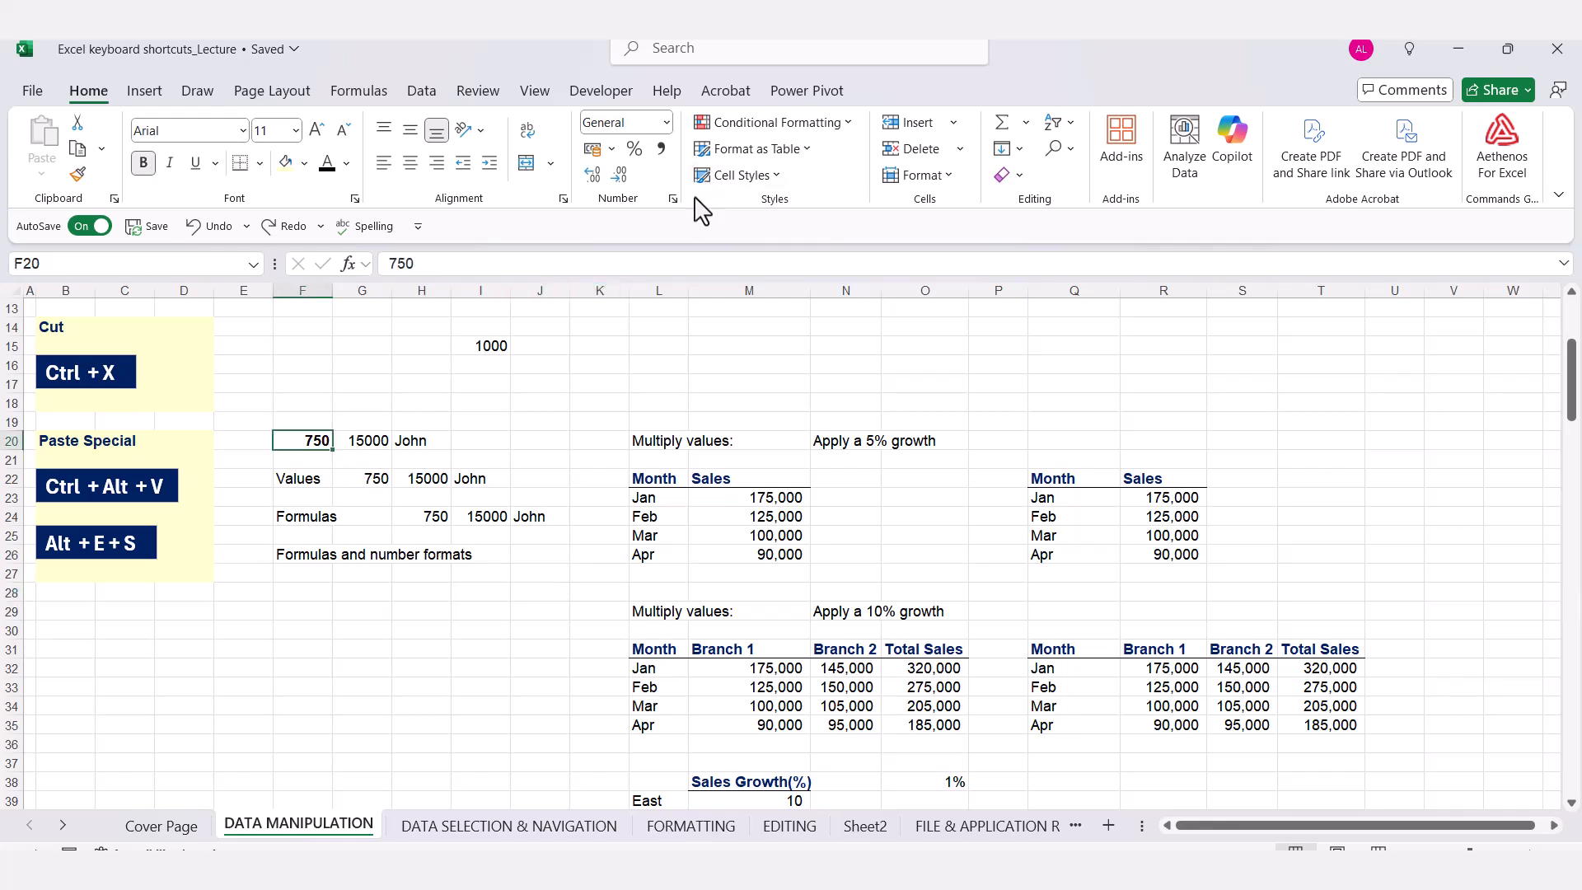
left_click(659, 149)
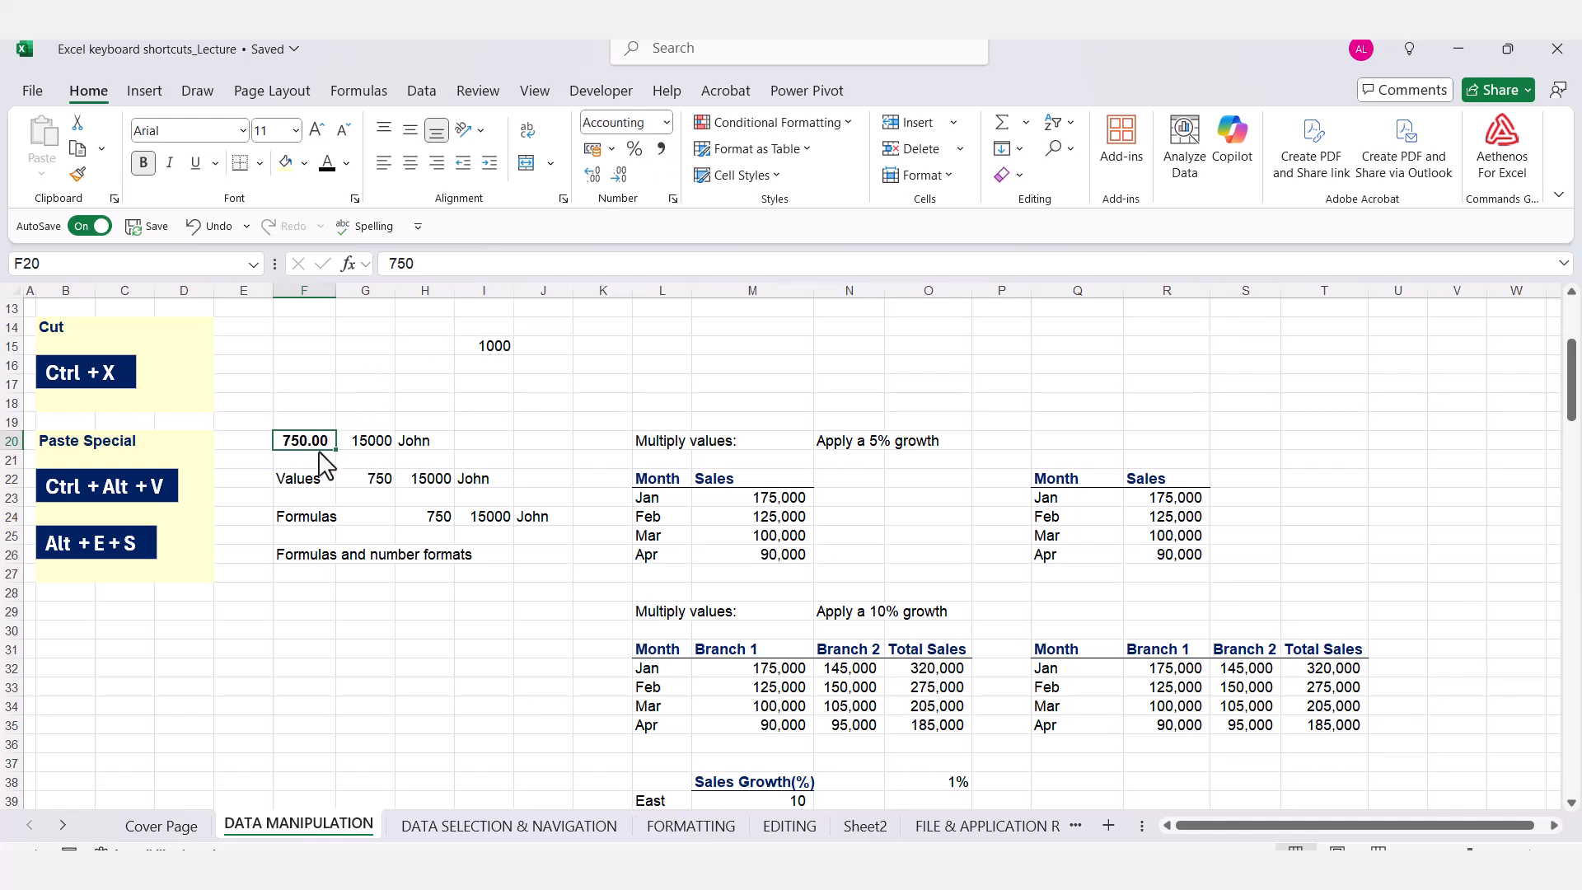
left_click(372, 445)
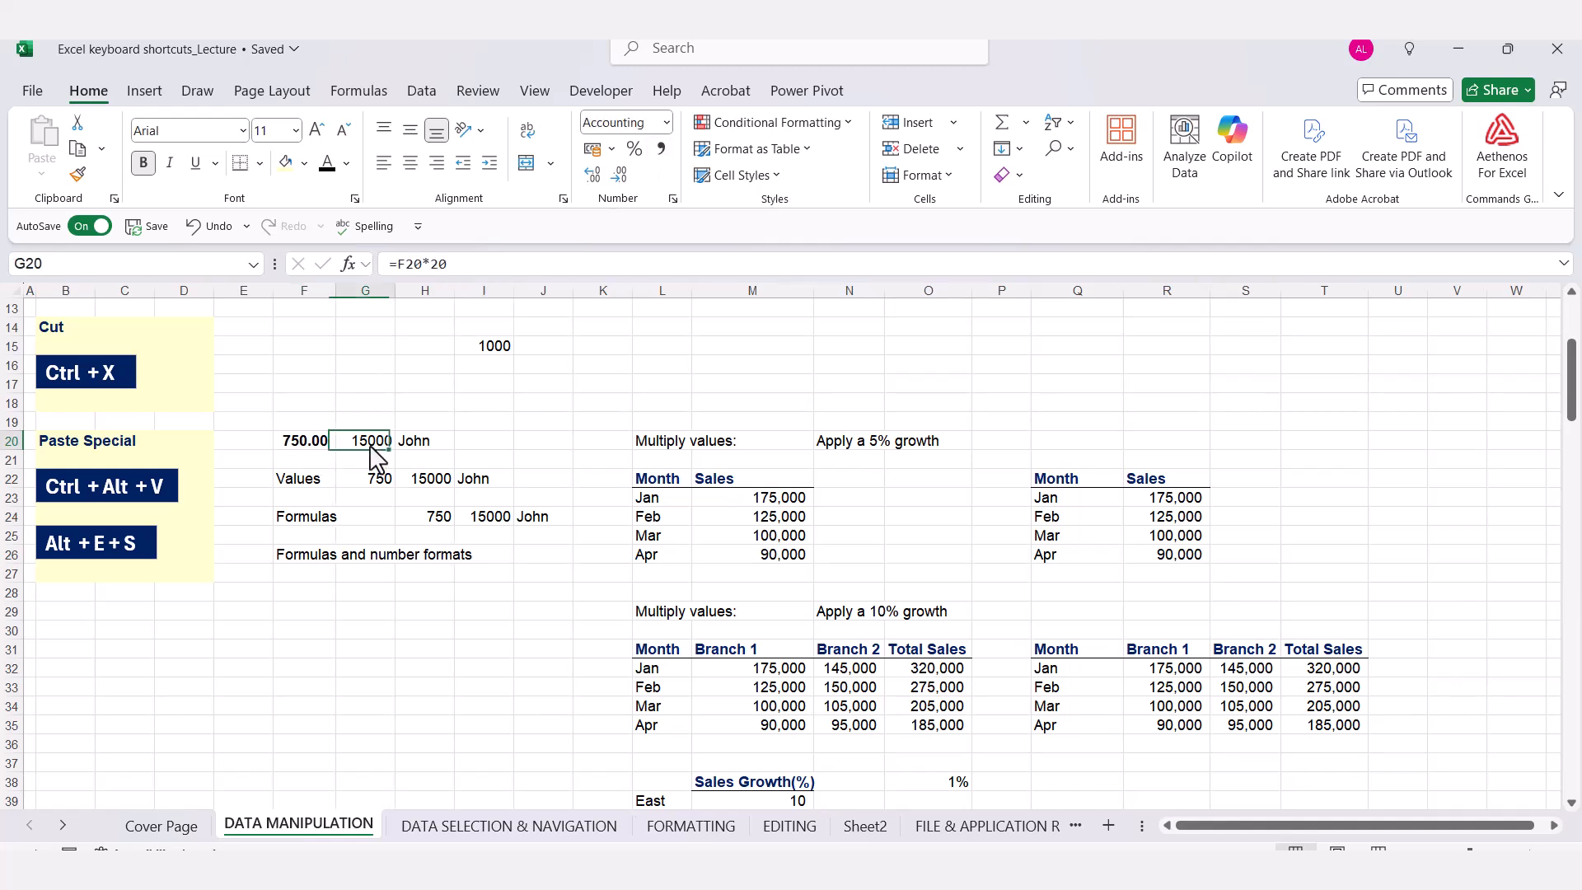
left_click(661, 150)
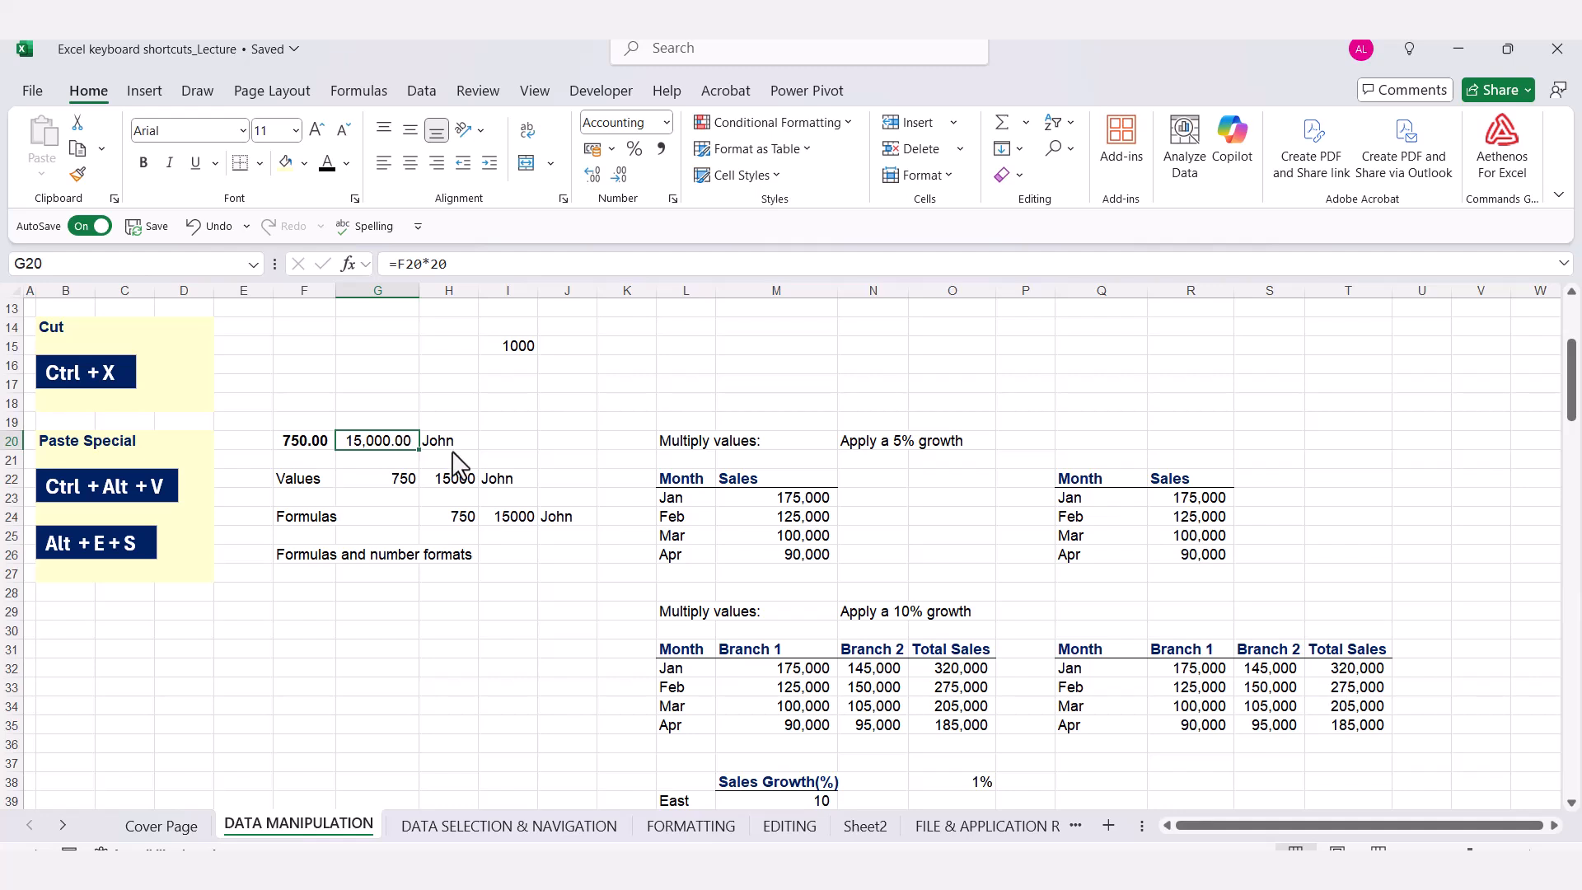
left_click(582, 445)
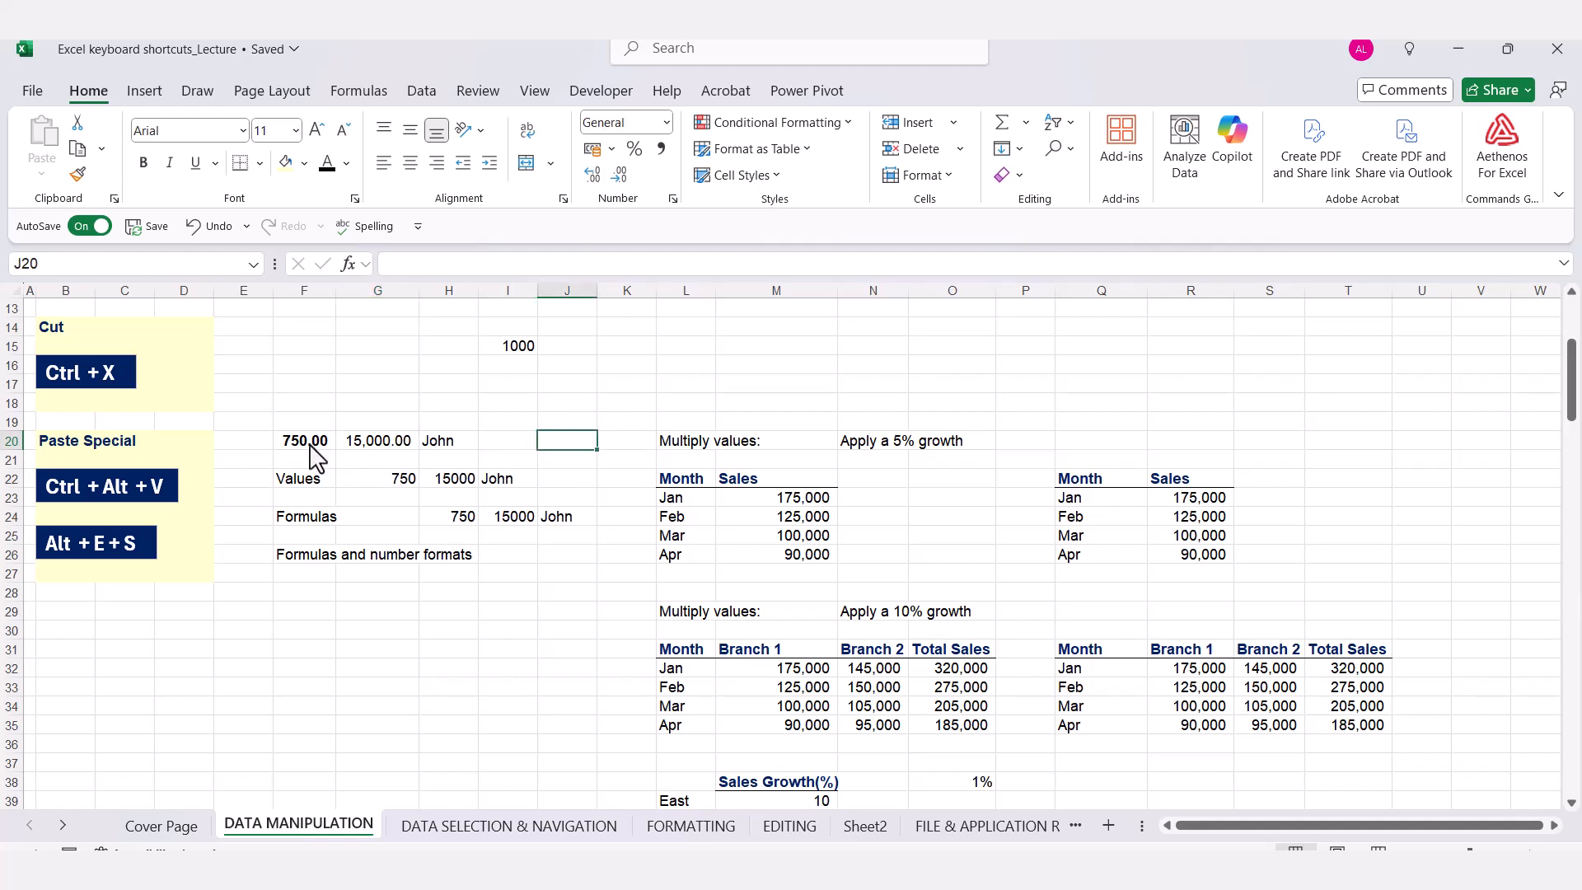
Copy F20:H20 and use Paste Special to paste formulas and number formats into row 28, starting at F28
left_click_drag(311, 446, 449, 452)
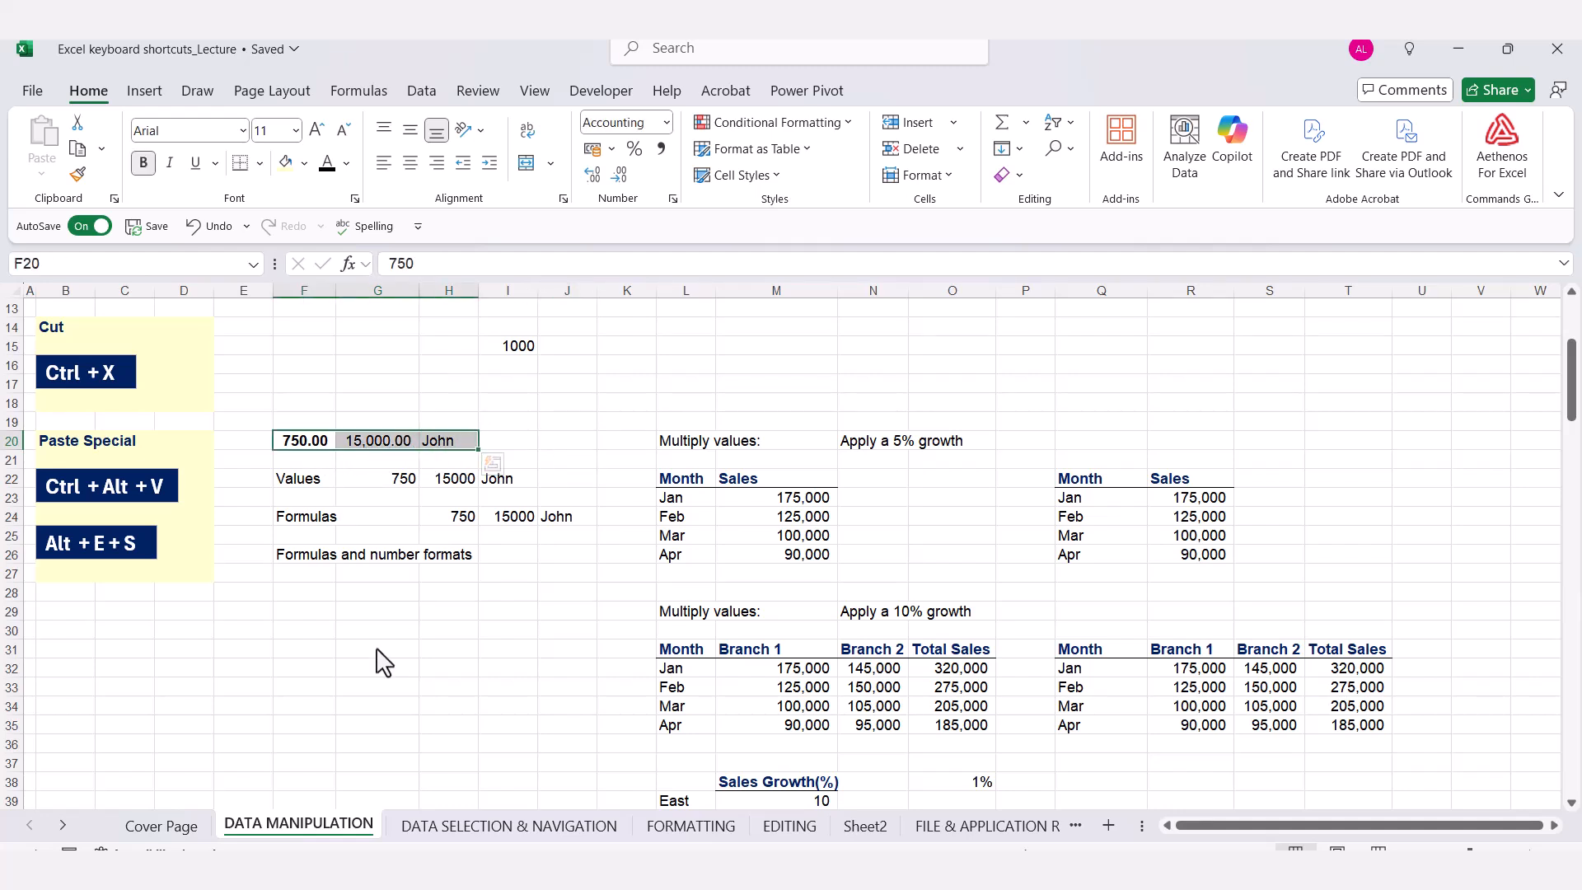
key("ctrl+c")
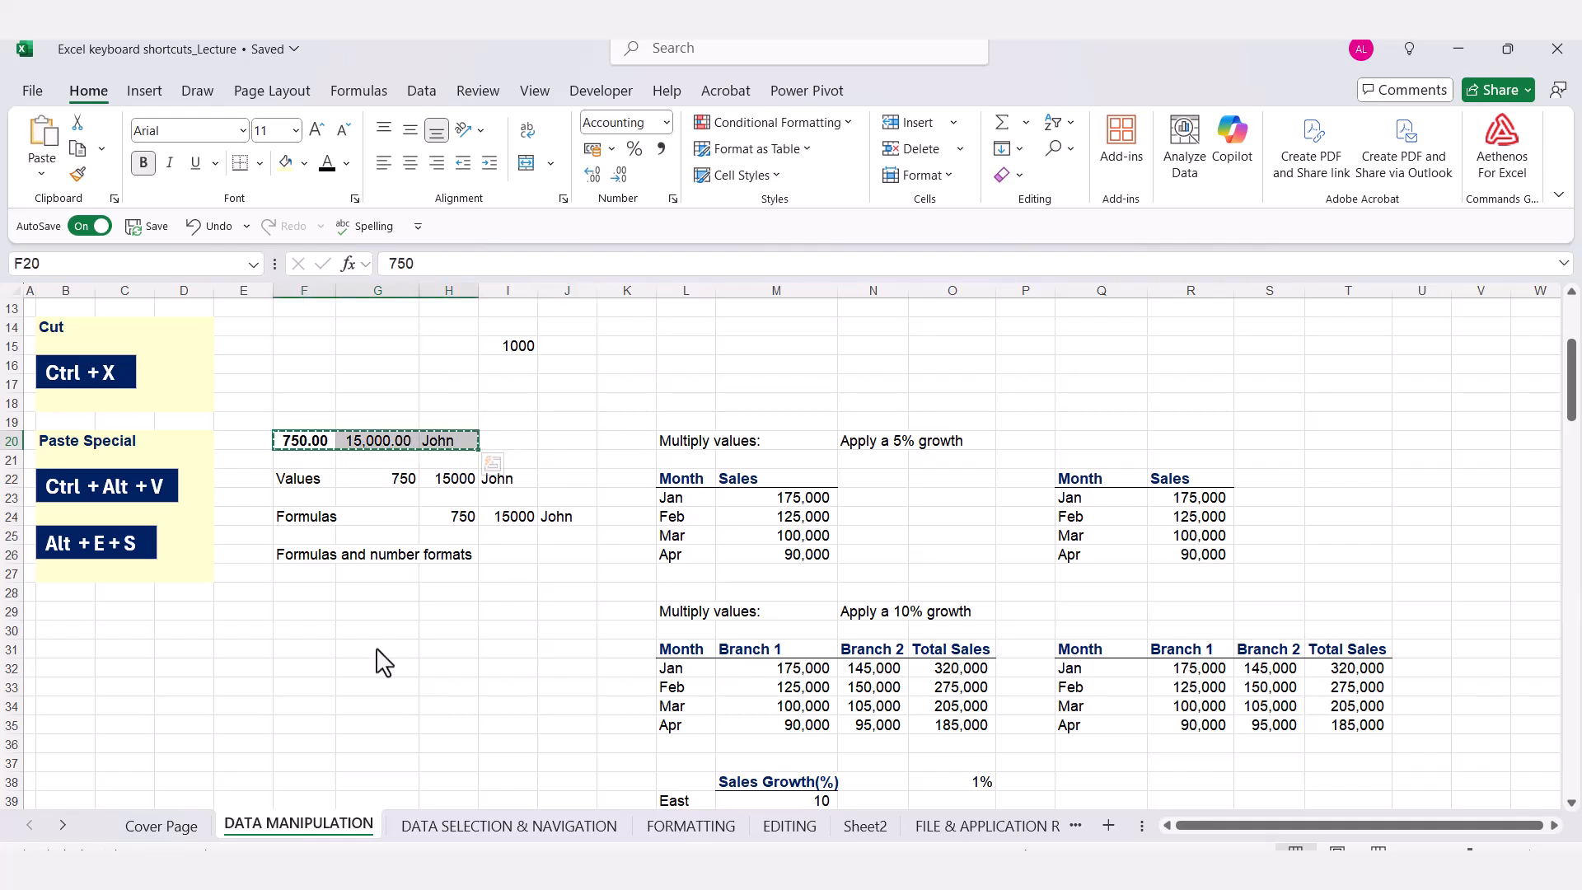
left_click(313, 595)
key("alt+e")
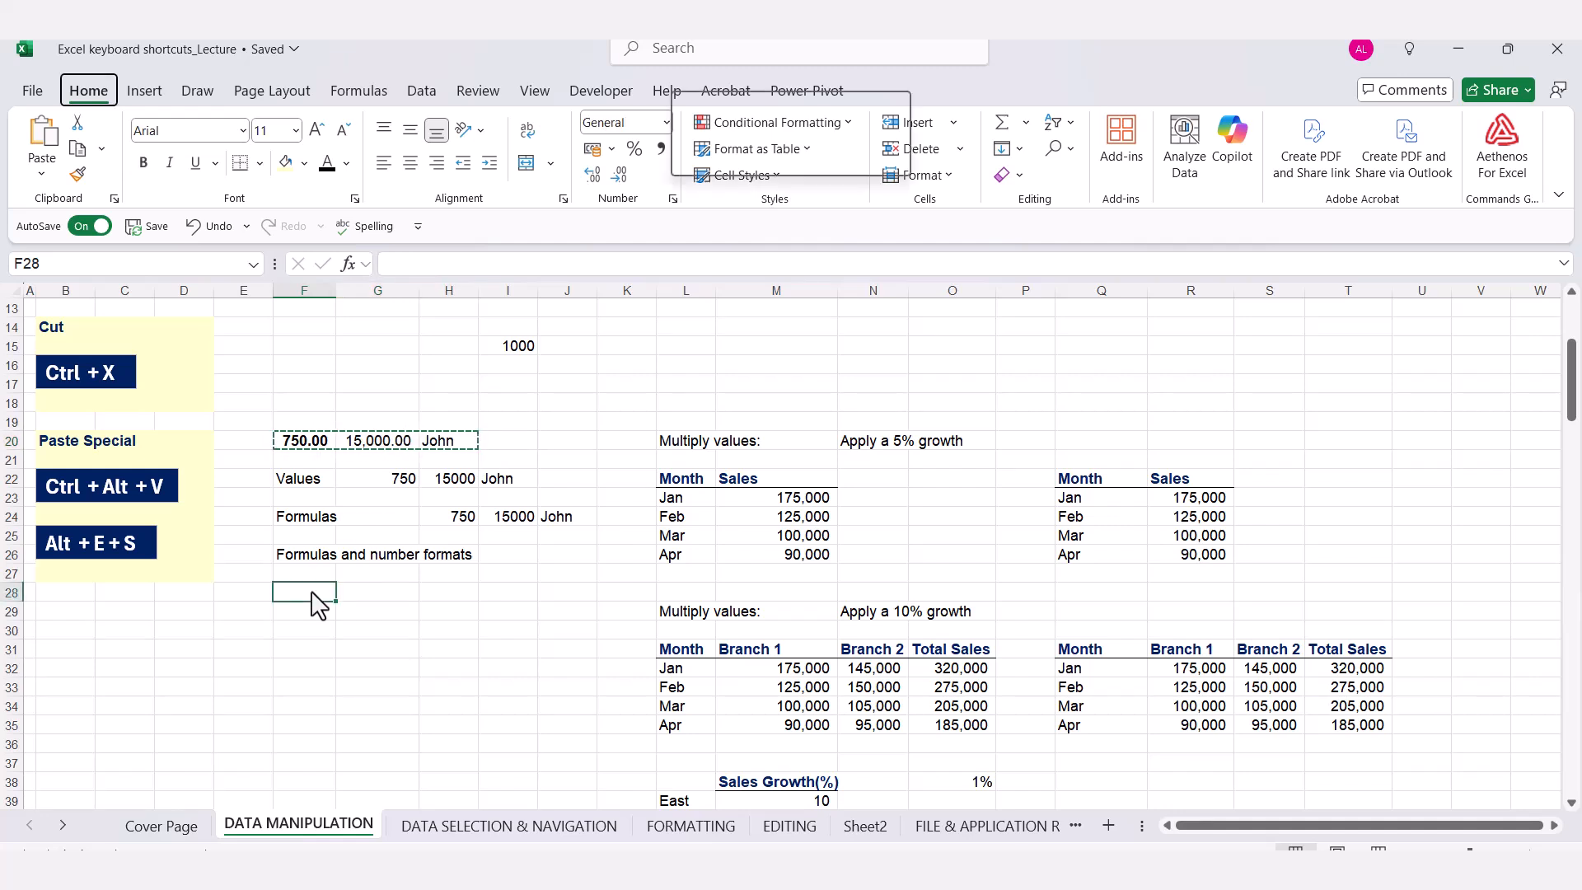
key("s")
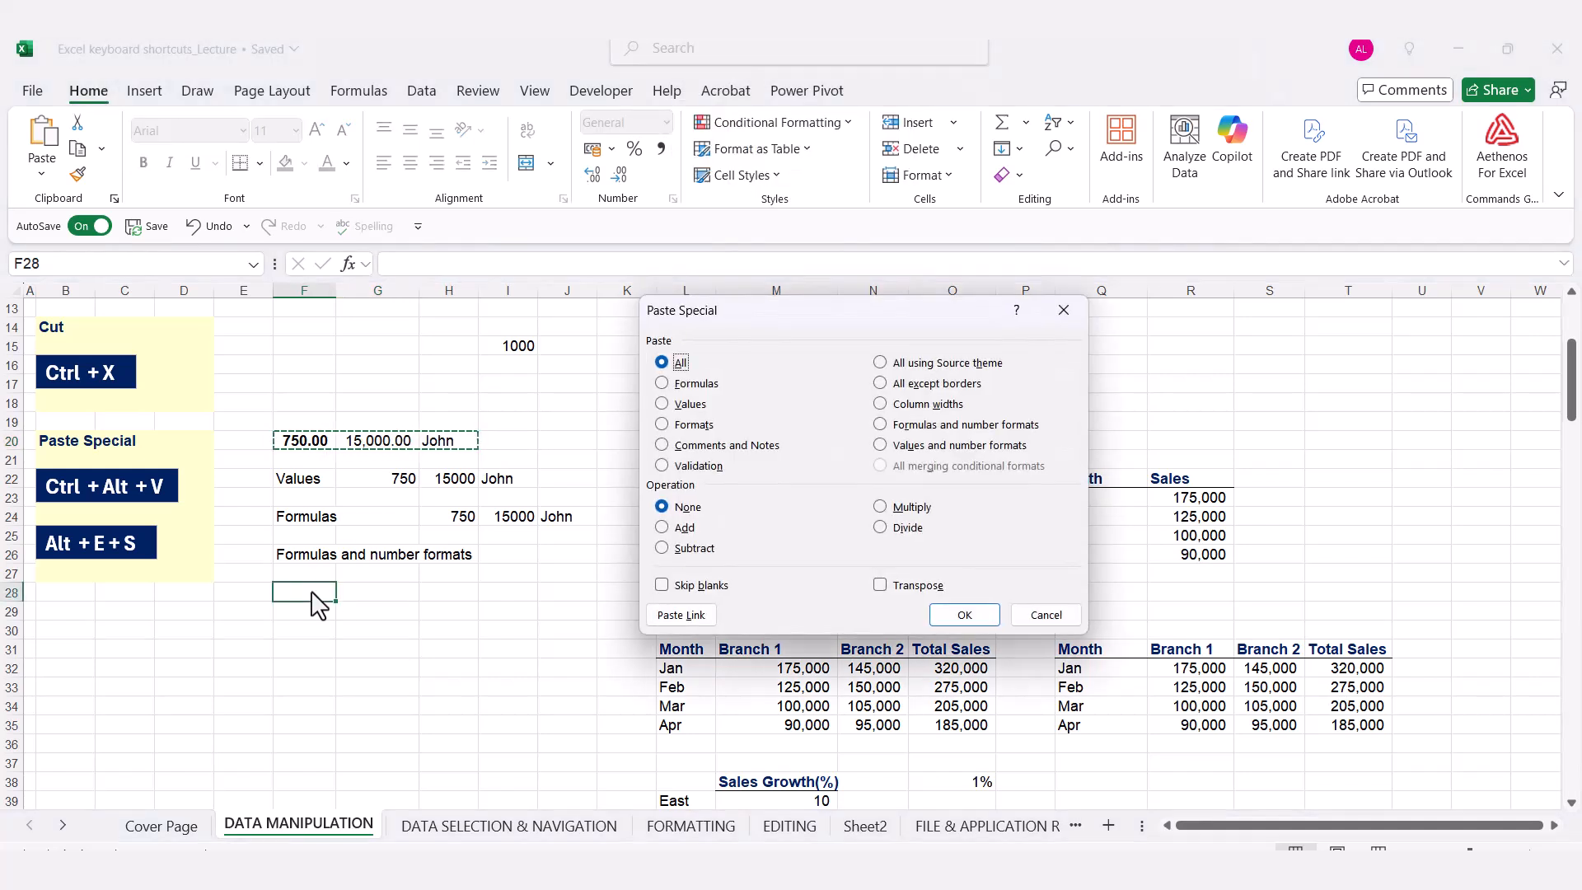
left_click(898, 425)
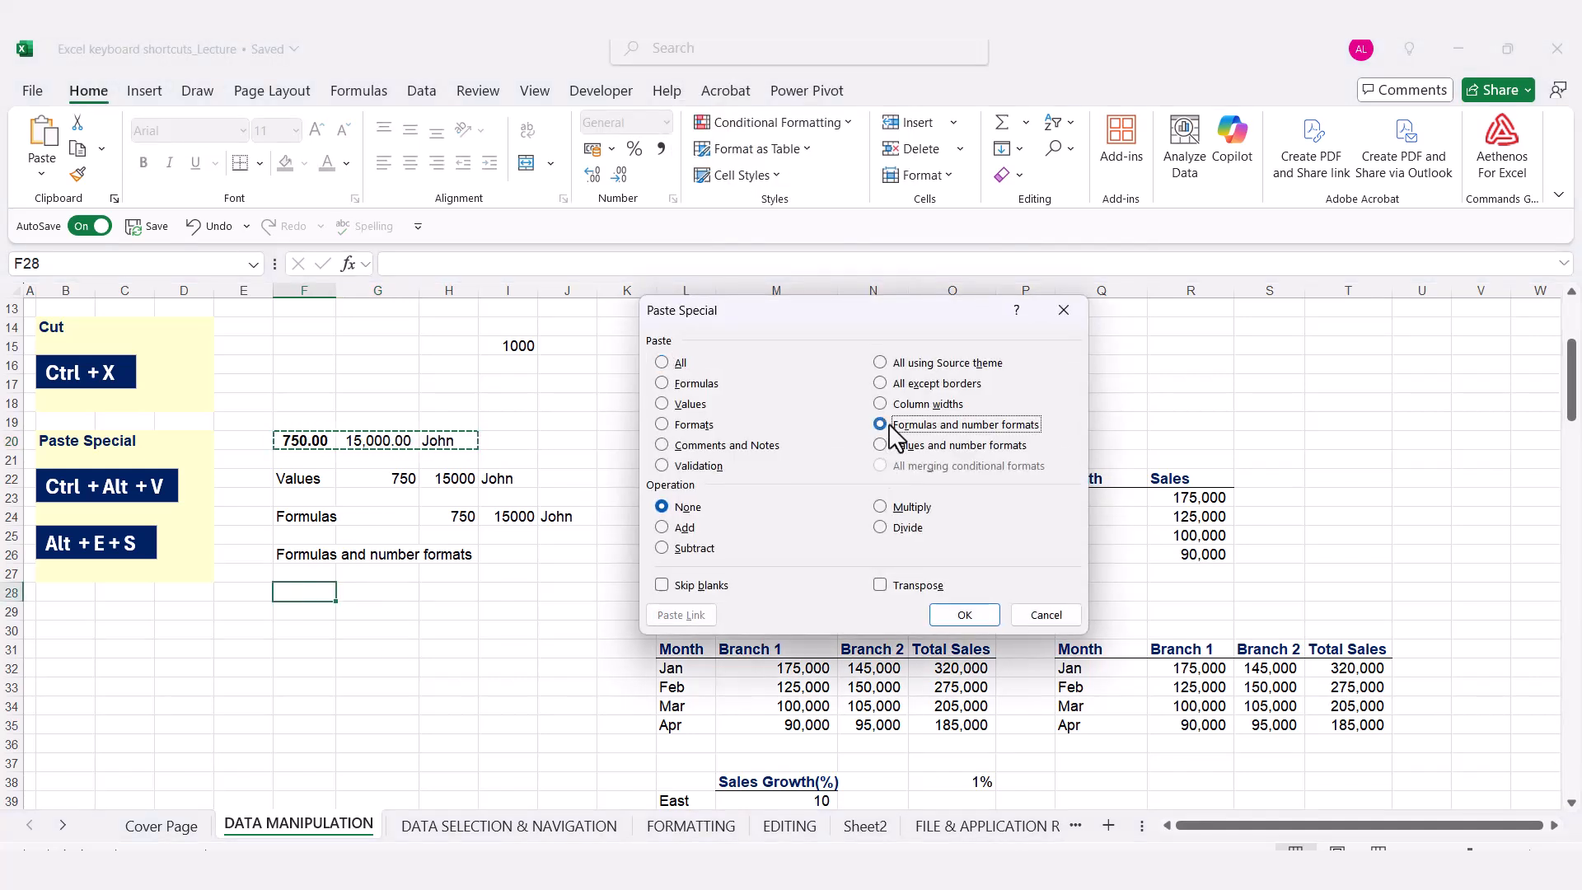
left_click(958, 616)
key("Escape")
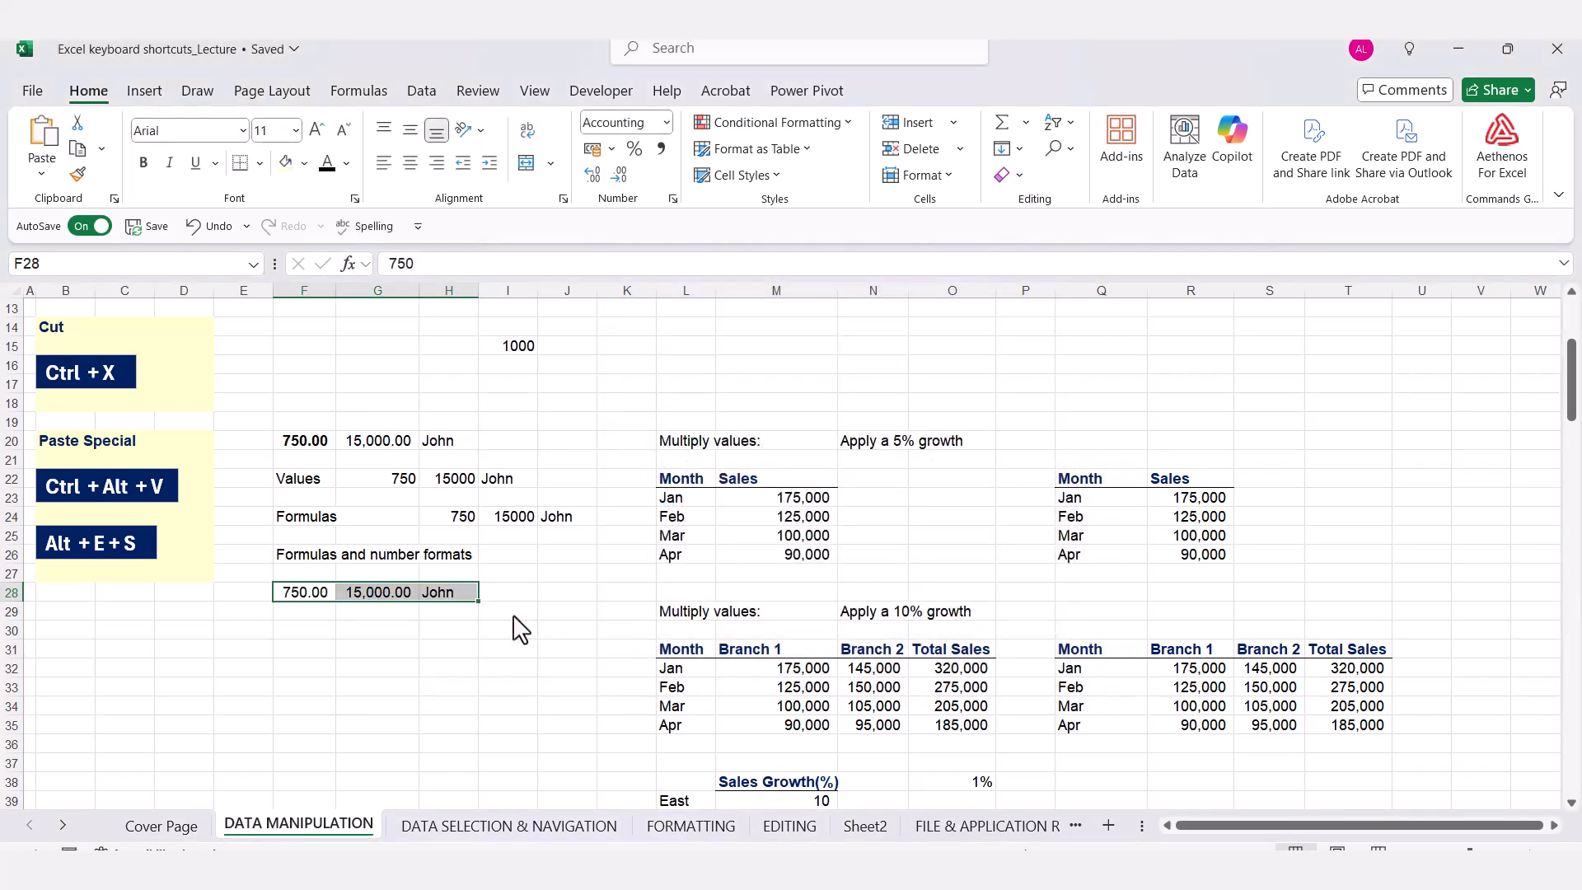
Compare the formula and number format of pasted cell G28 with those of source cell G20
left_click(425, 636)
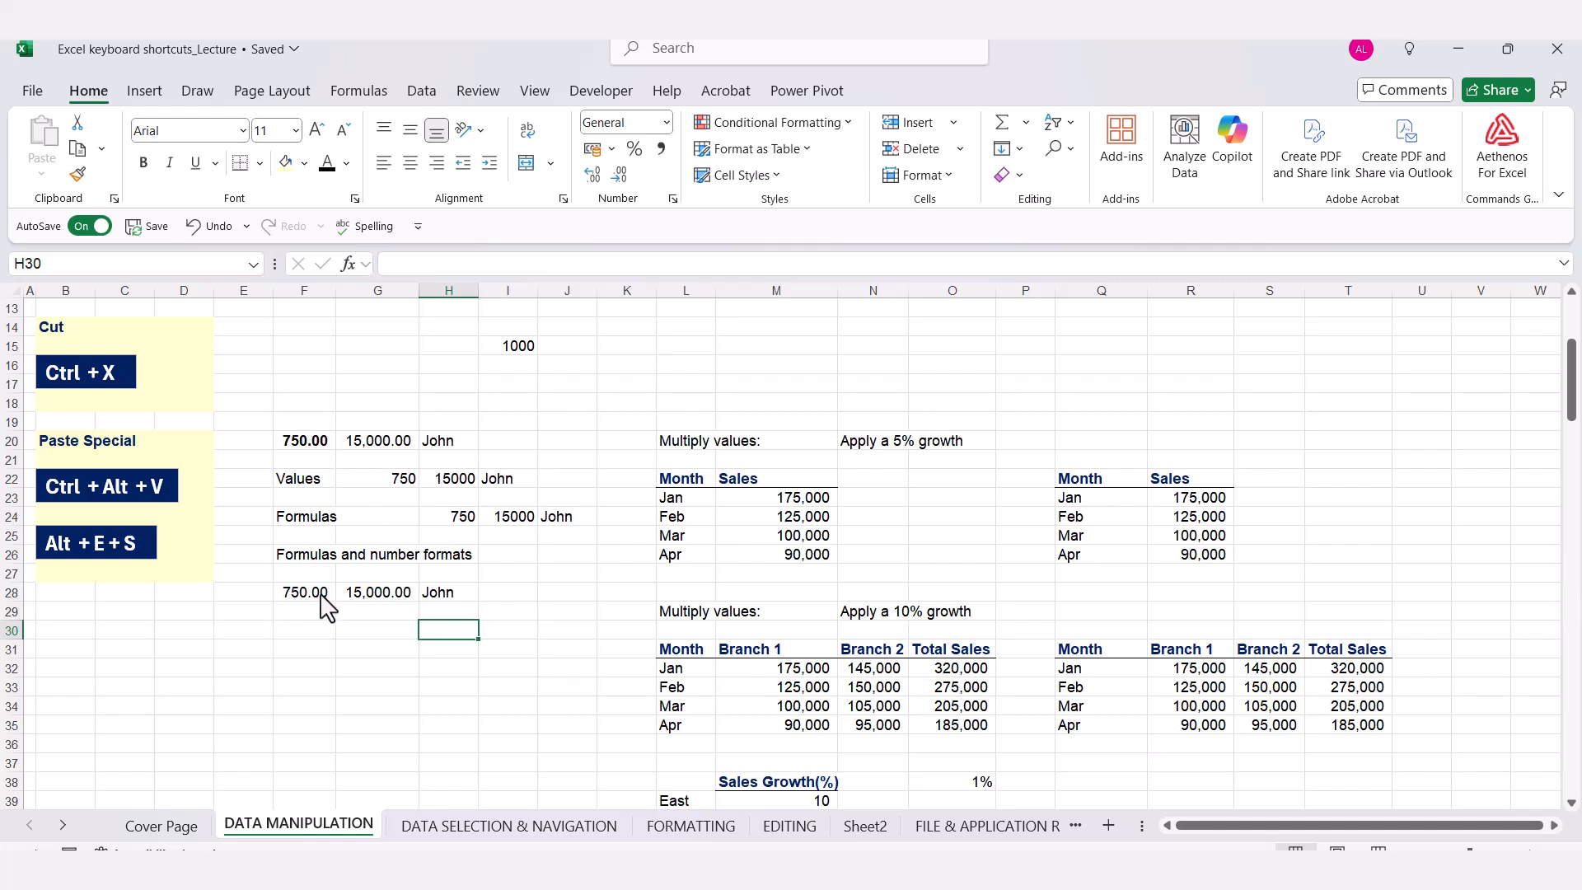
left_click(388, 599)
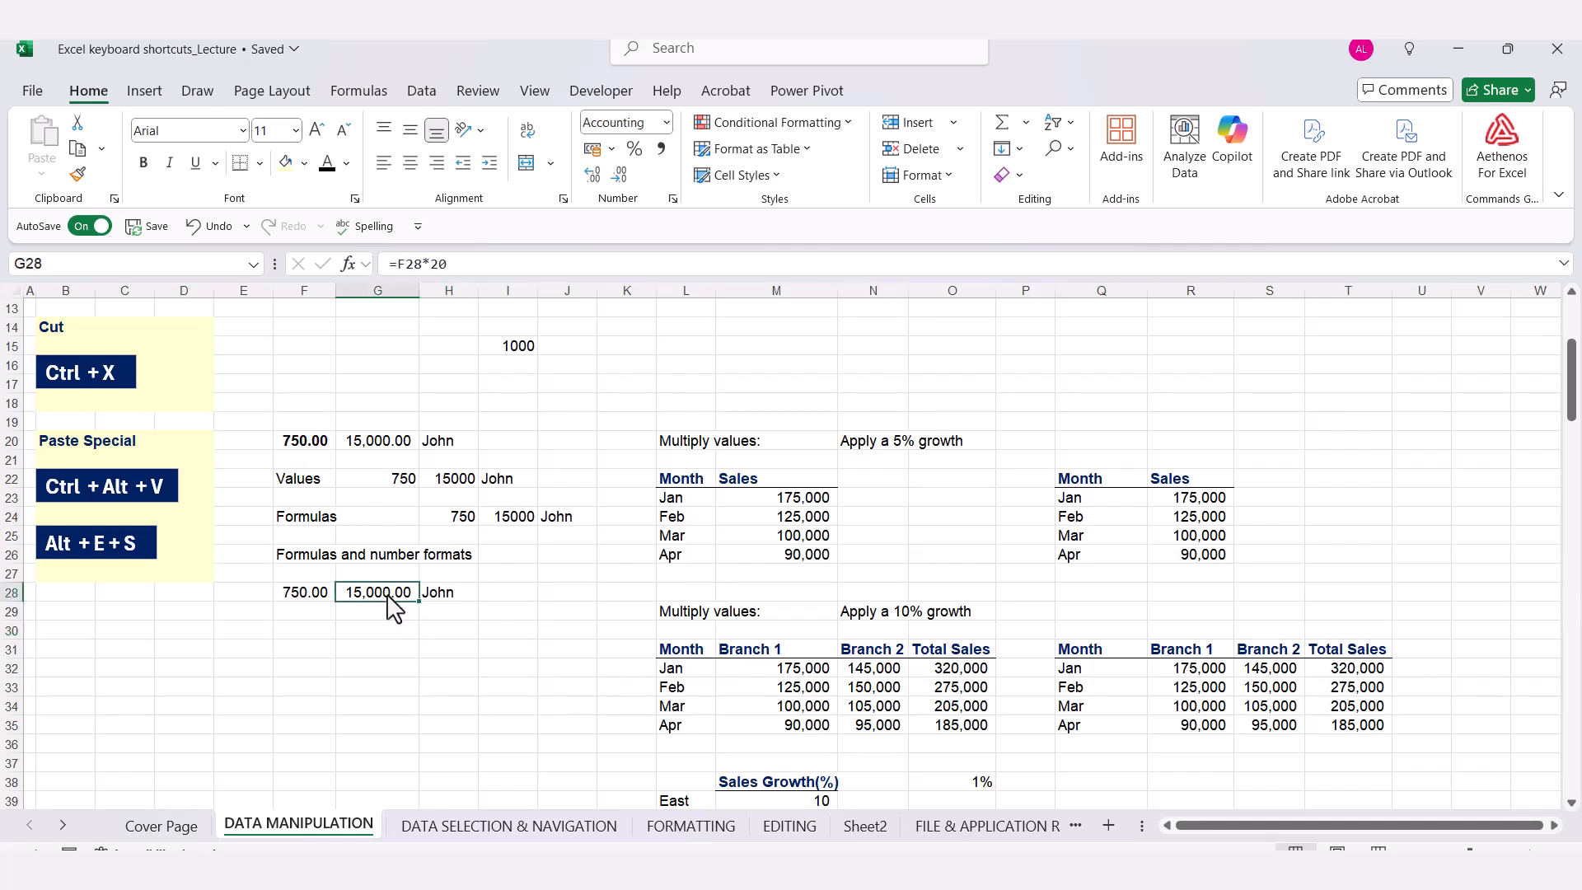
left_click(399, 445)
left_click(375, 599)
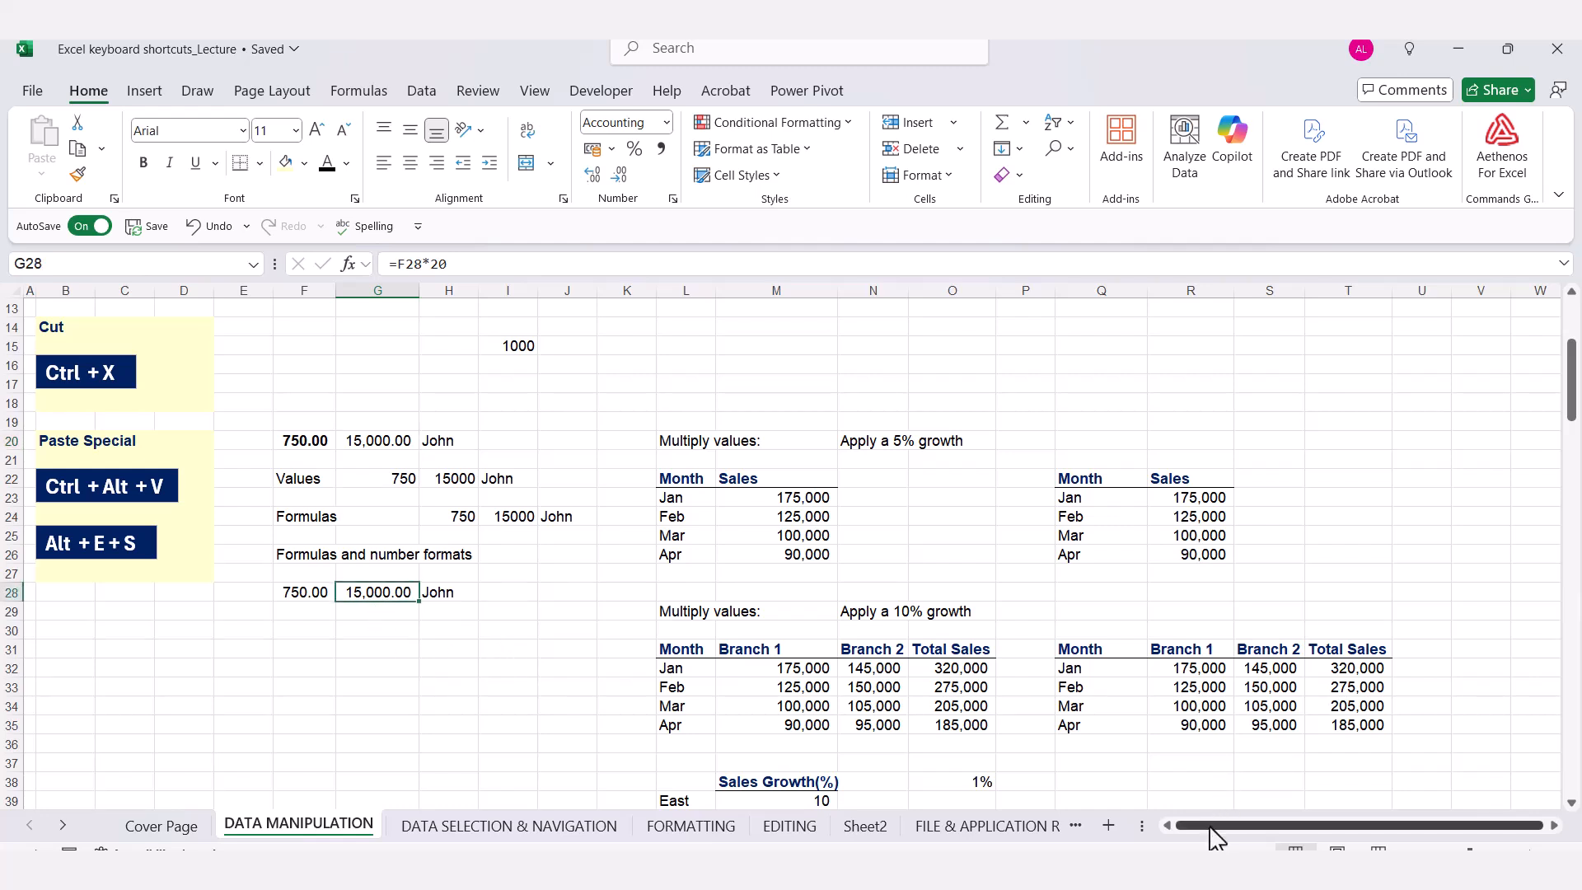
Calculate 5% growth on the Jan–Apr sales by entering =M23*1.05 in N23 and filling it down to N26
left_click_drag(1211, 826, 1316, 823)
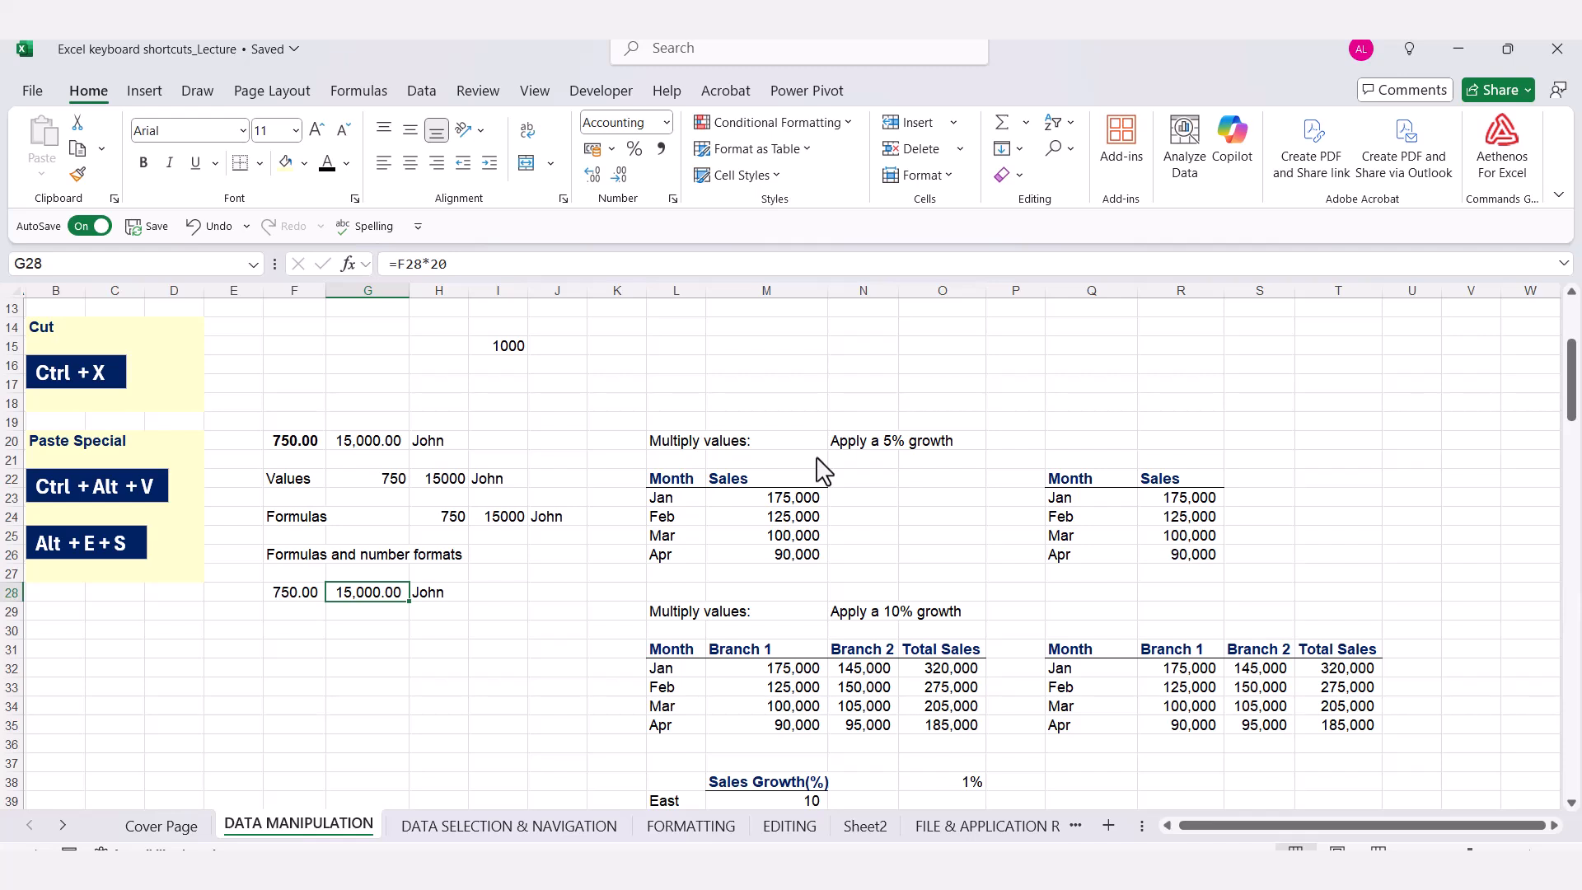
left_click(752, 501)
left_click_drag(749, 508, 748, 547)
left_click(745, 460)
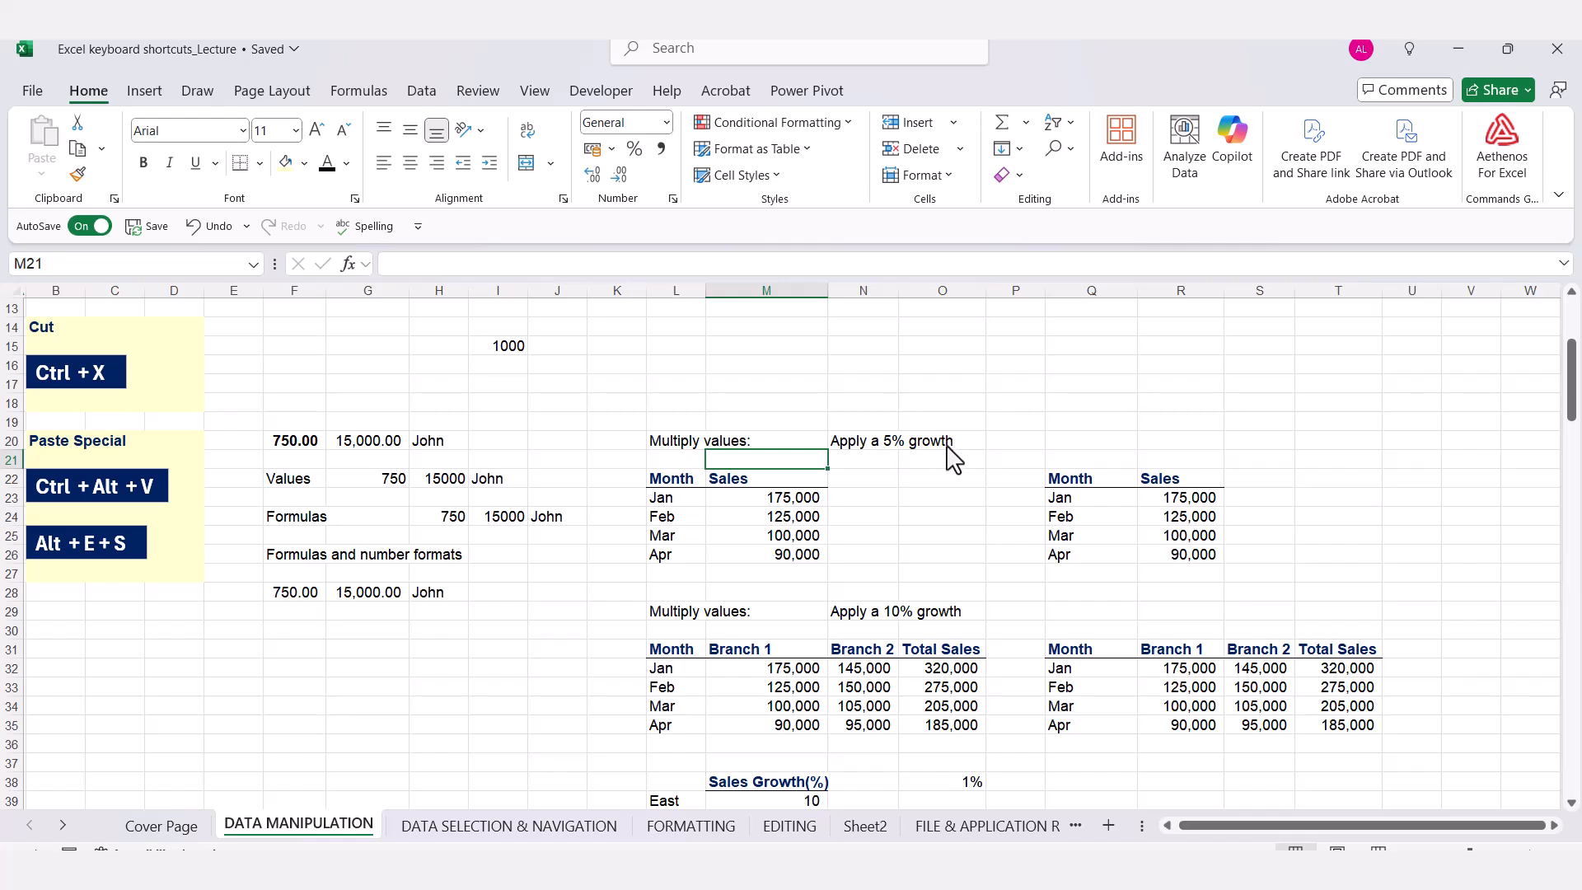
left_click_drag(769, 501, 770, 564)
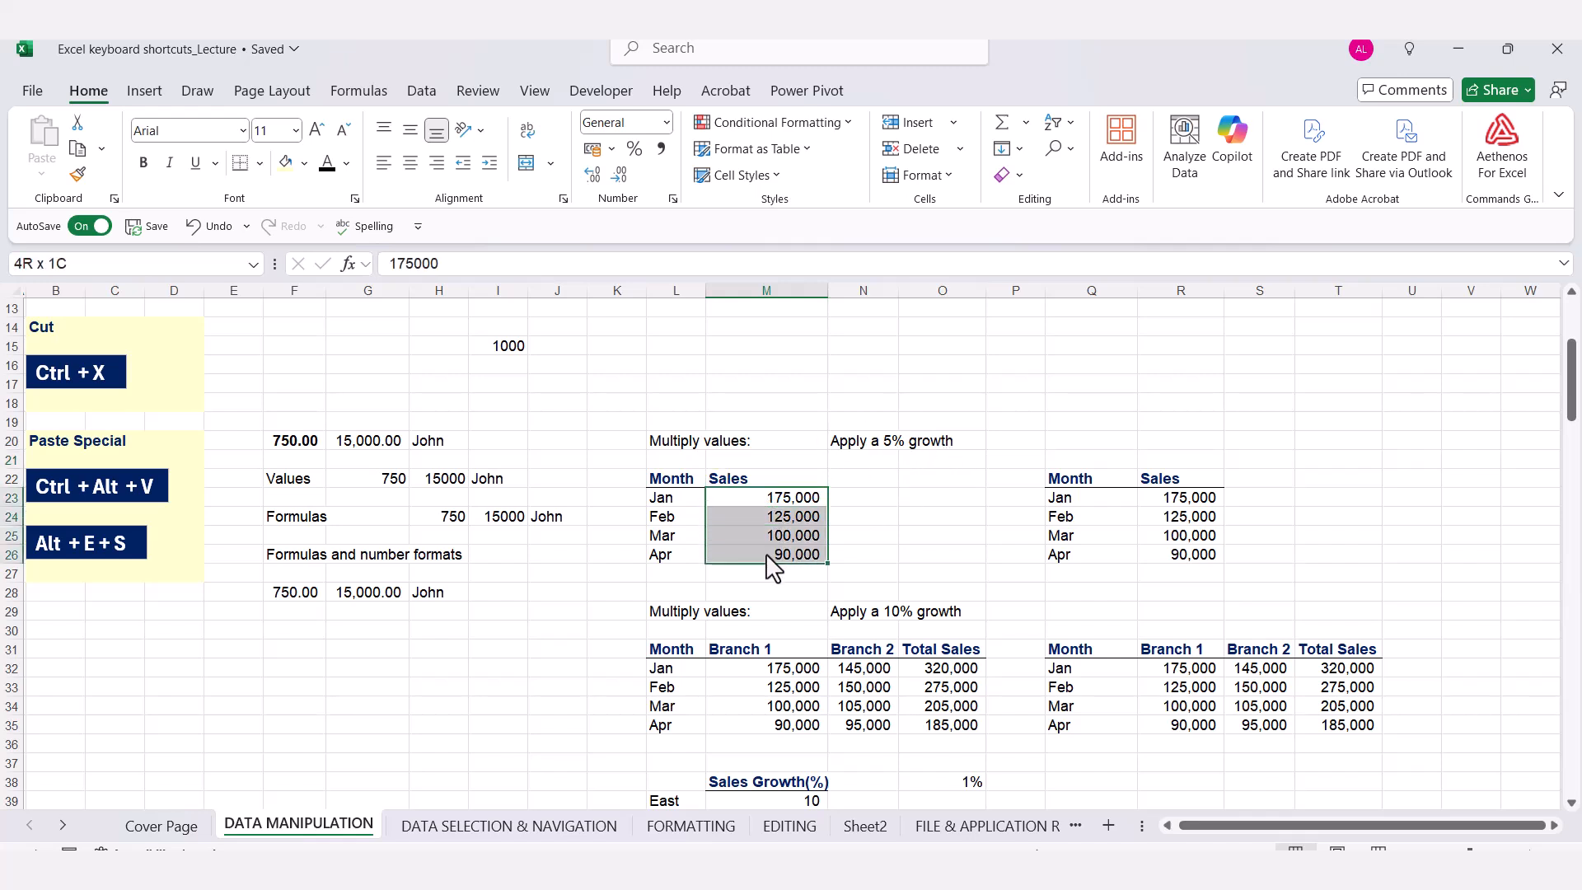
left_click(878, 503)
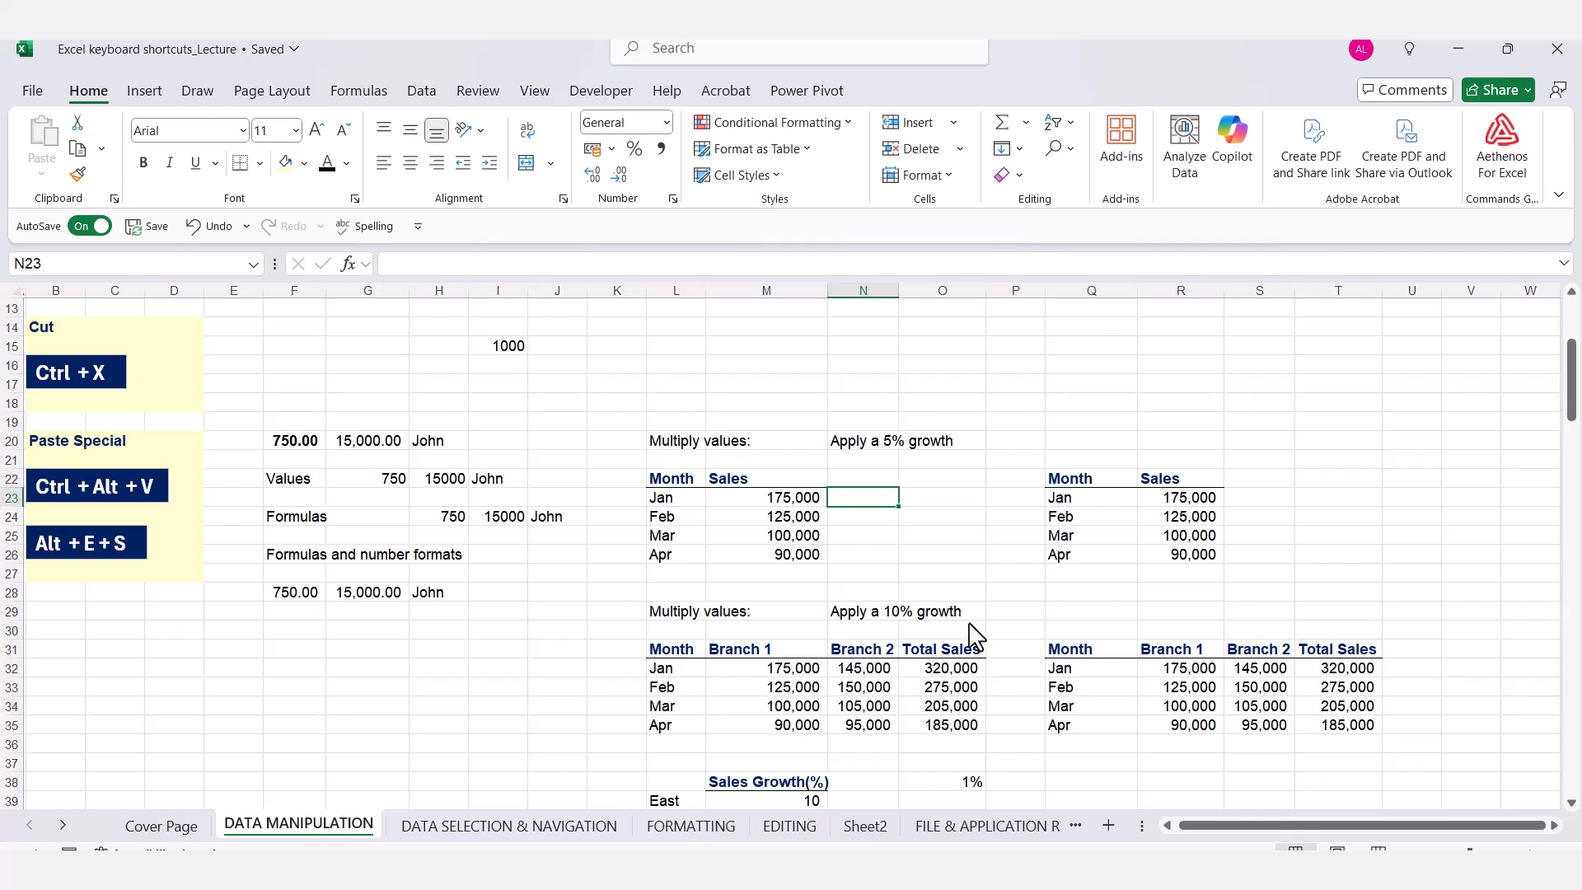
type("=")
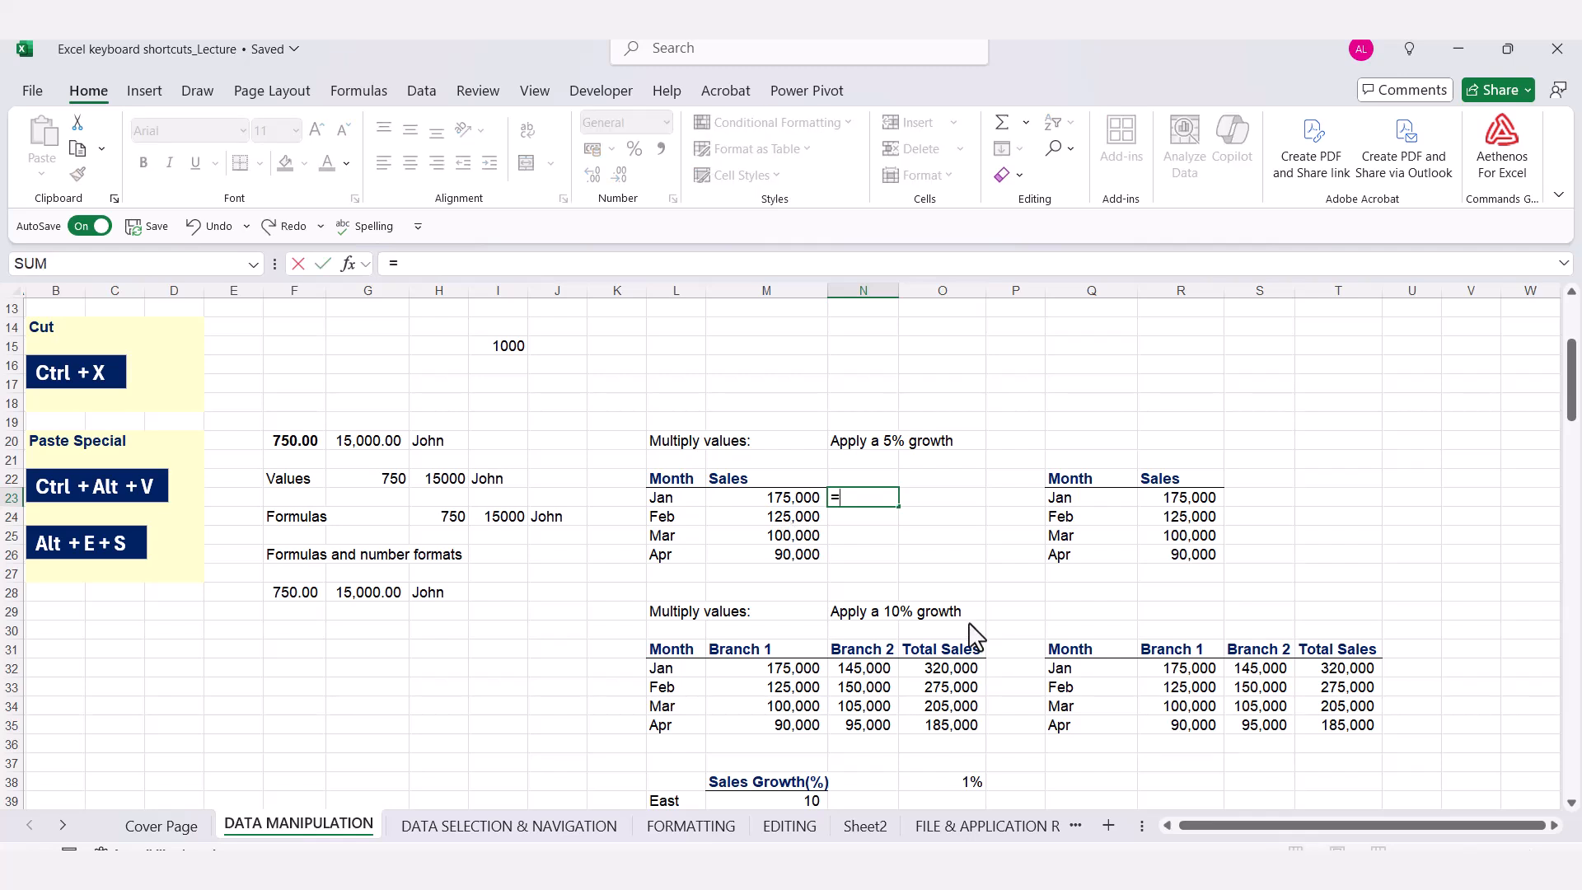
key("Left")
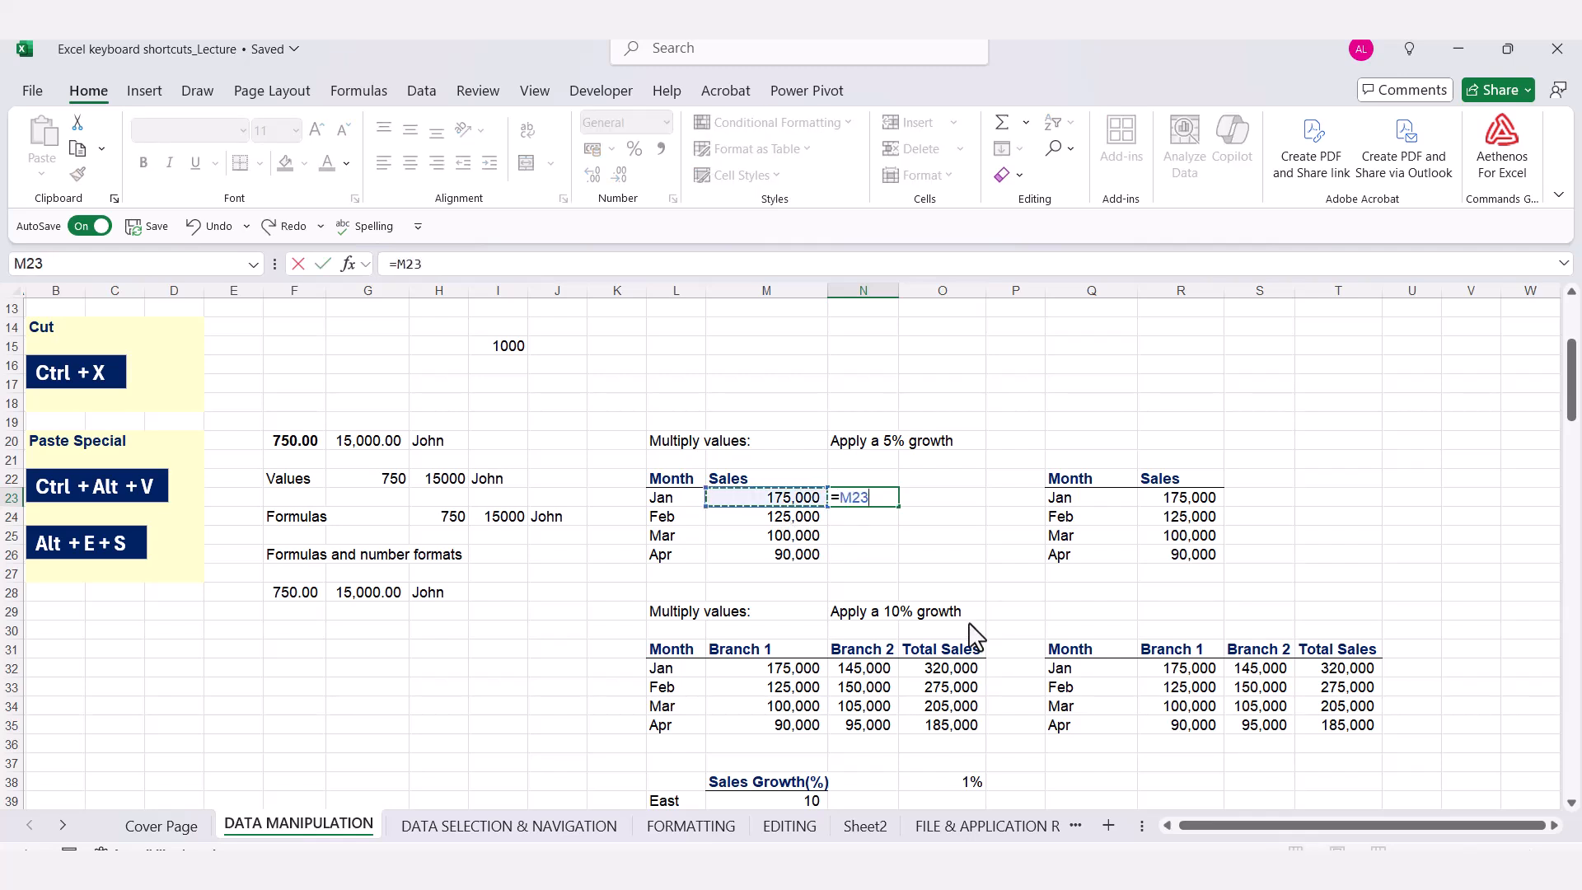
type("*")
key("ctrl+Return")
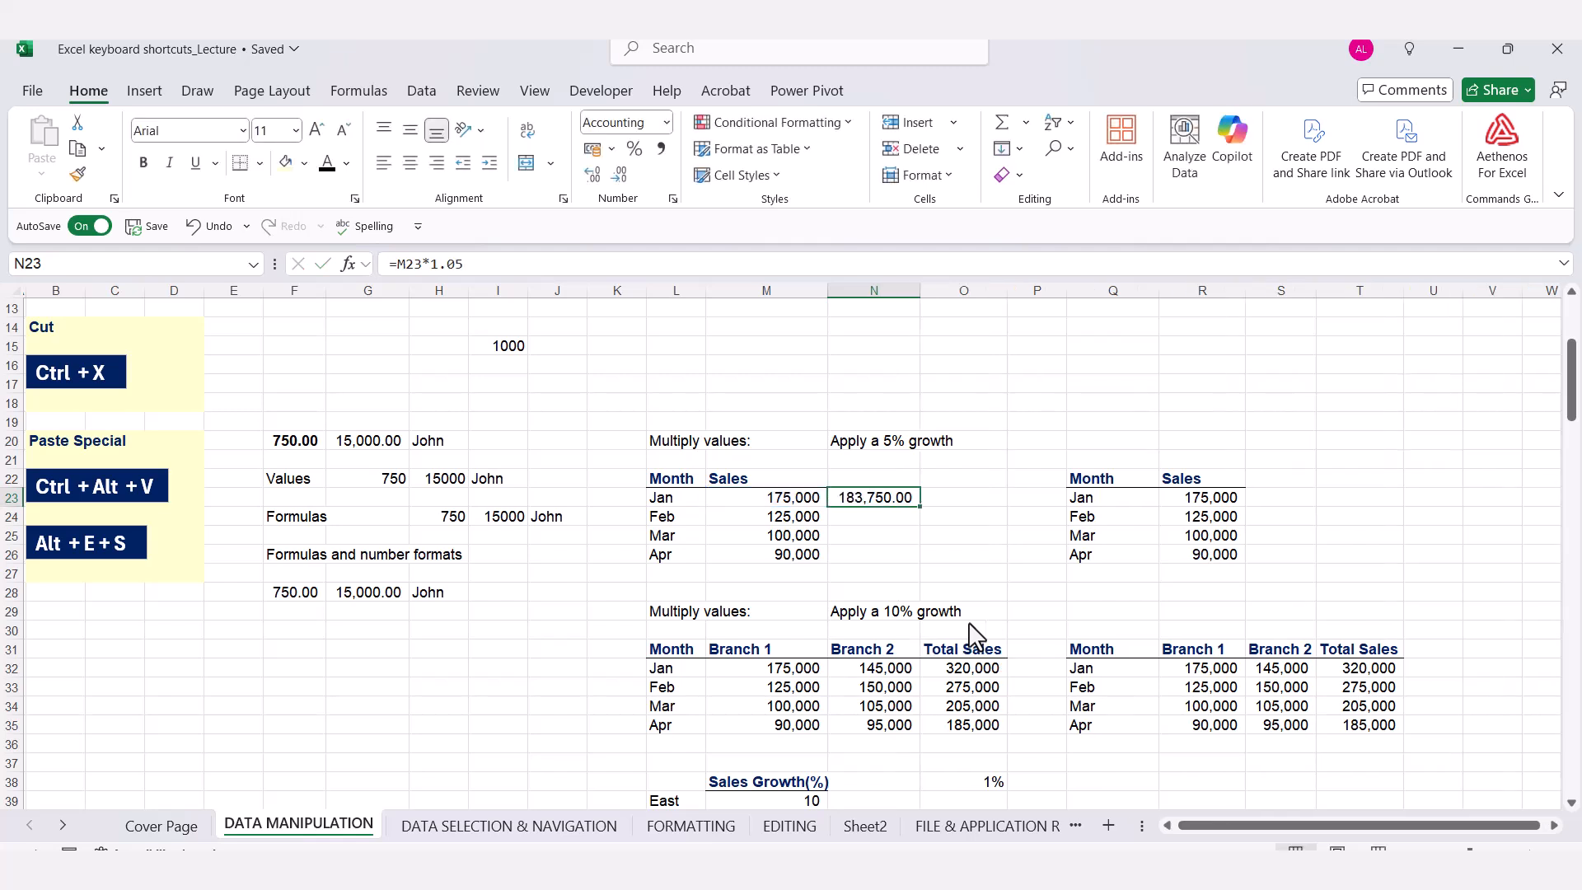
double_click(919, 507)
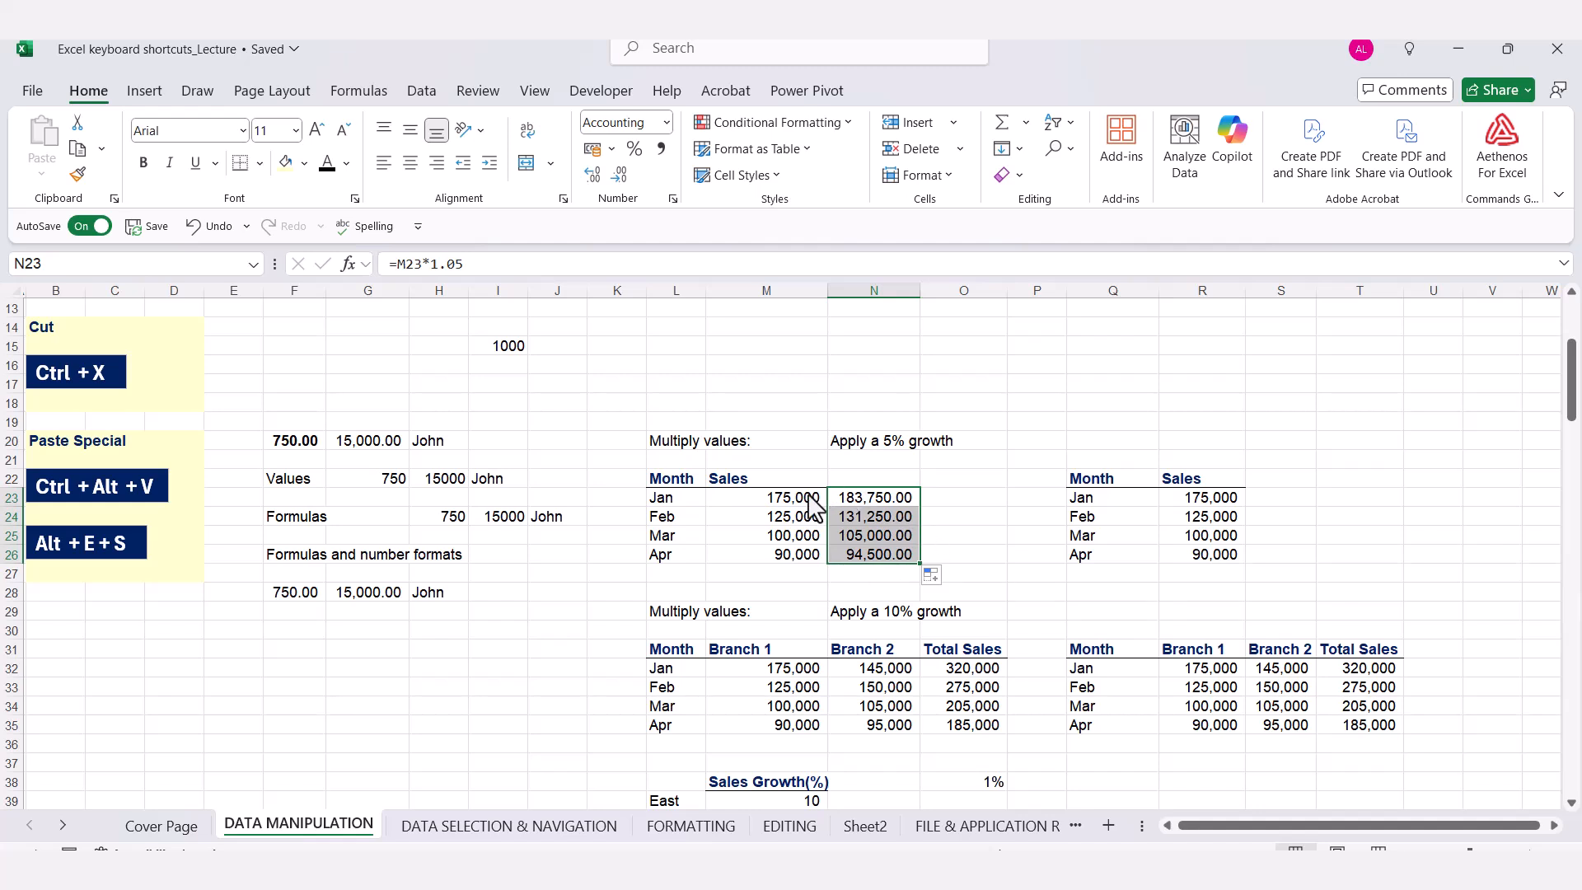
Enter the growth factor 1.05 in cell S21, beside the second monthly Sales table
left_click(1269, 462)
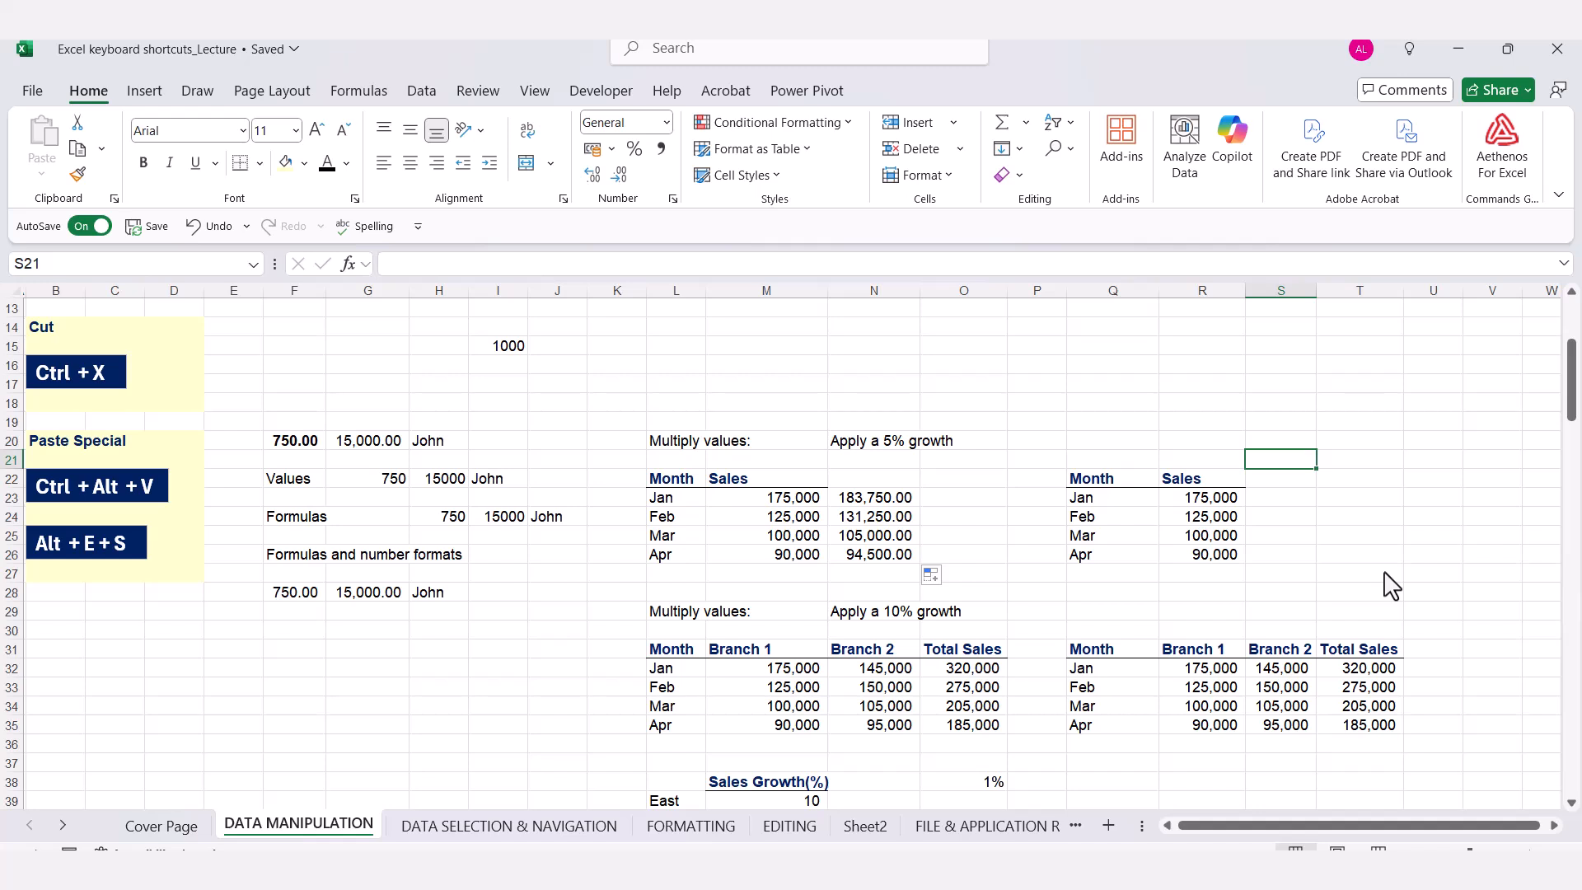
type("1.05")
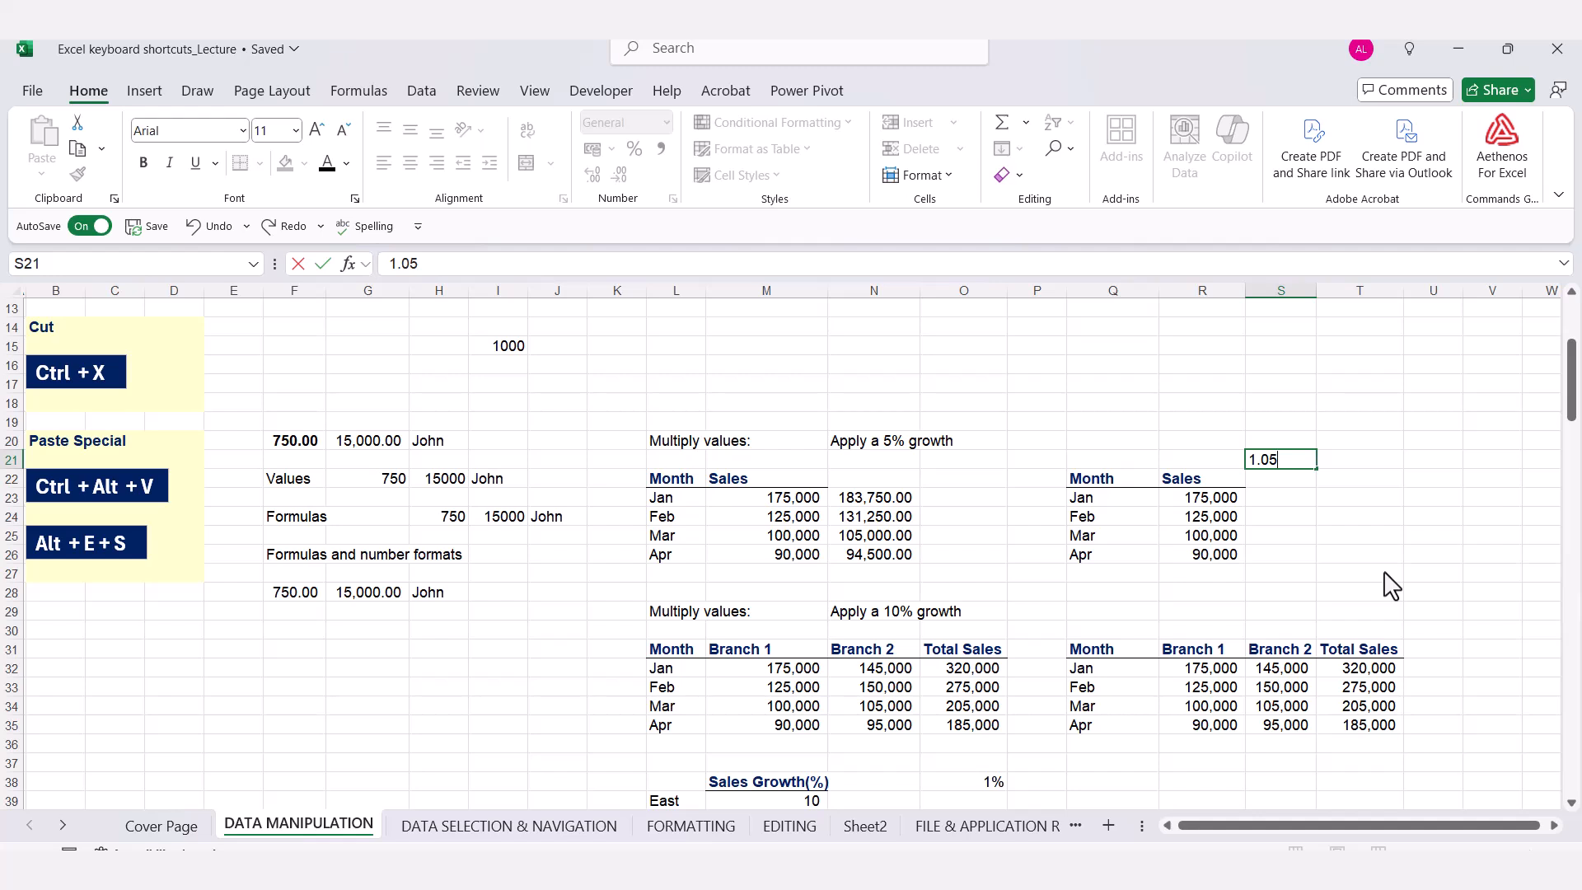
key("Return")
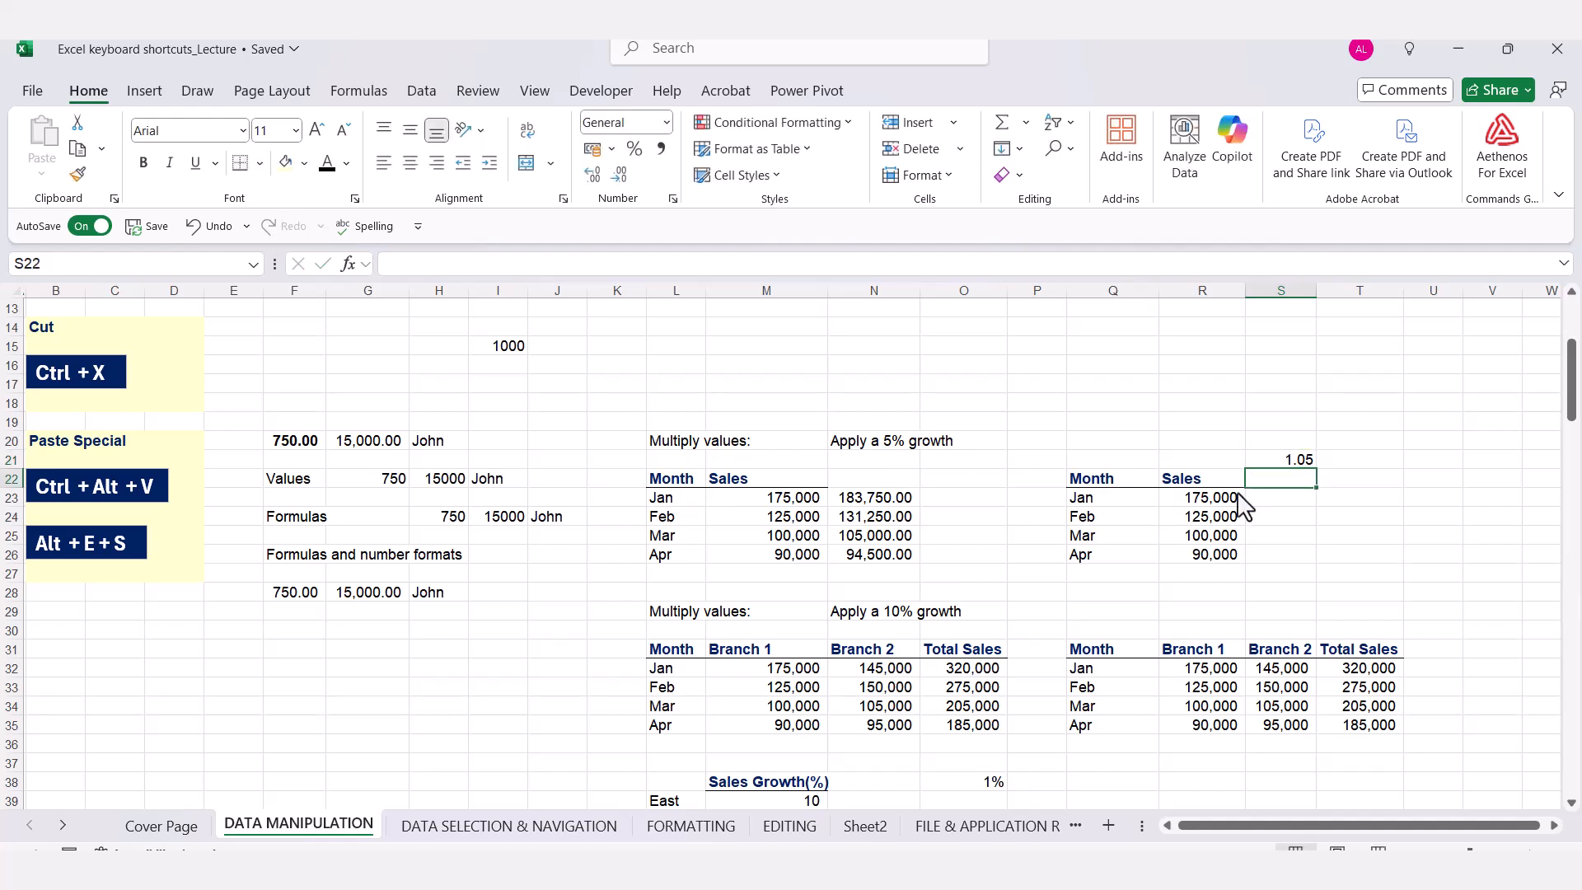
Copy the factor in S21 and use Paste Special with the Multiply operation on the Jan–Apr sales in R23:R26
left_click(1307, 459)
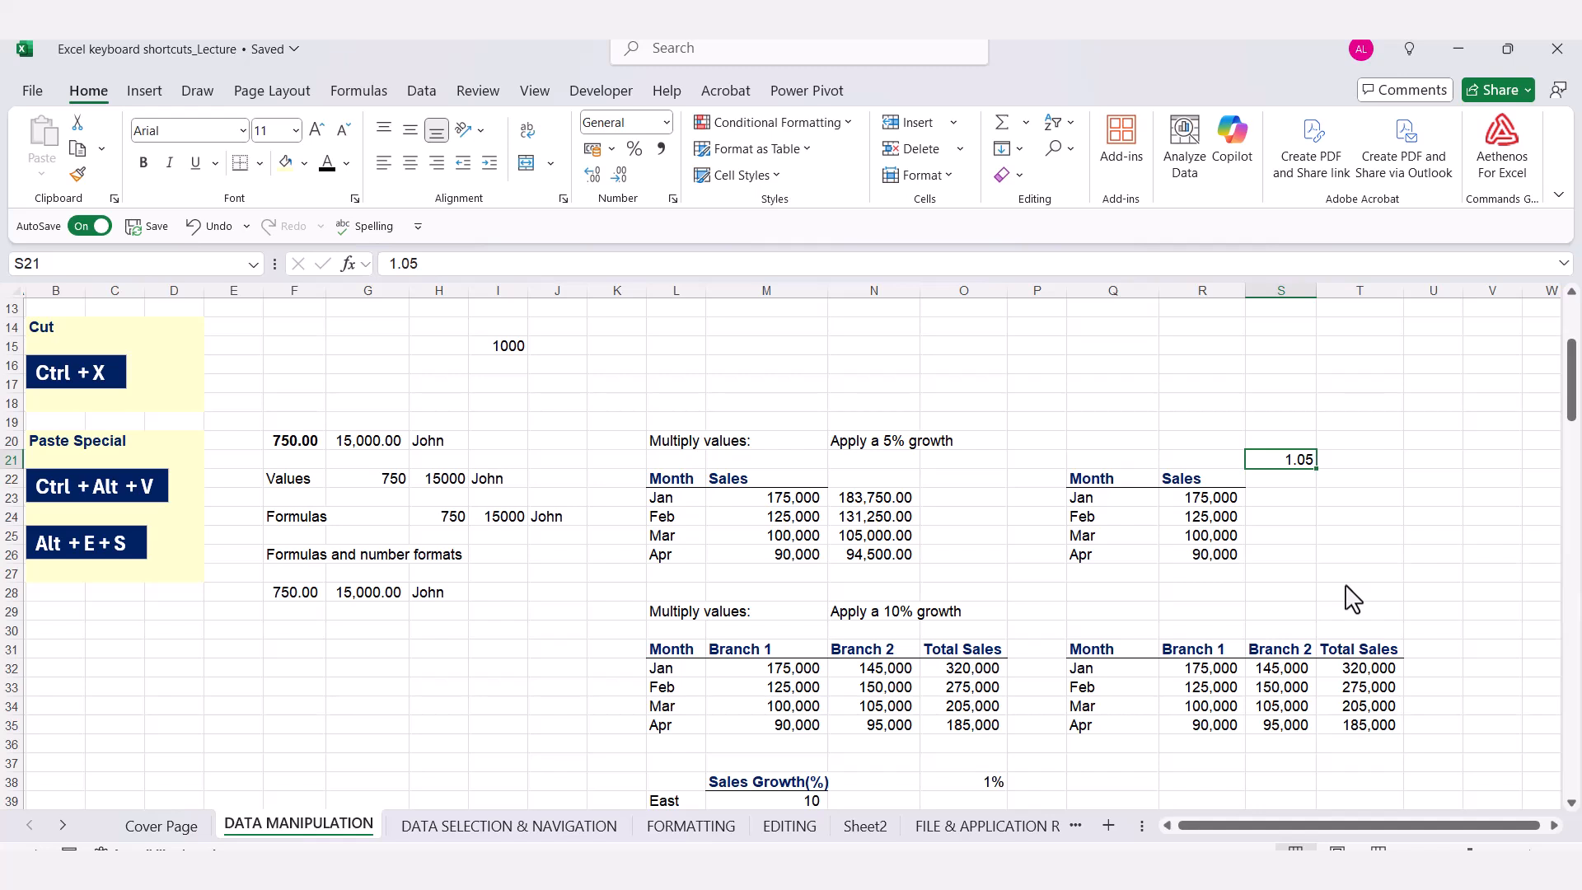
key("ctrl+c")
left_click(1206, 504)
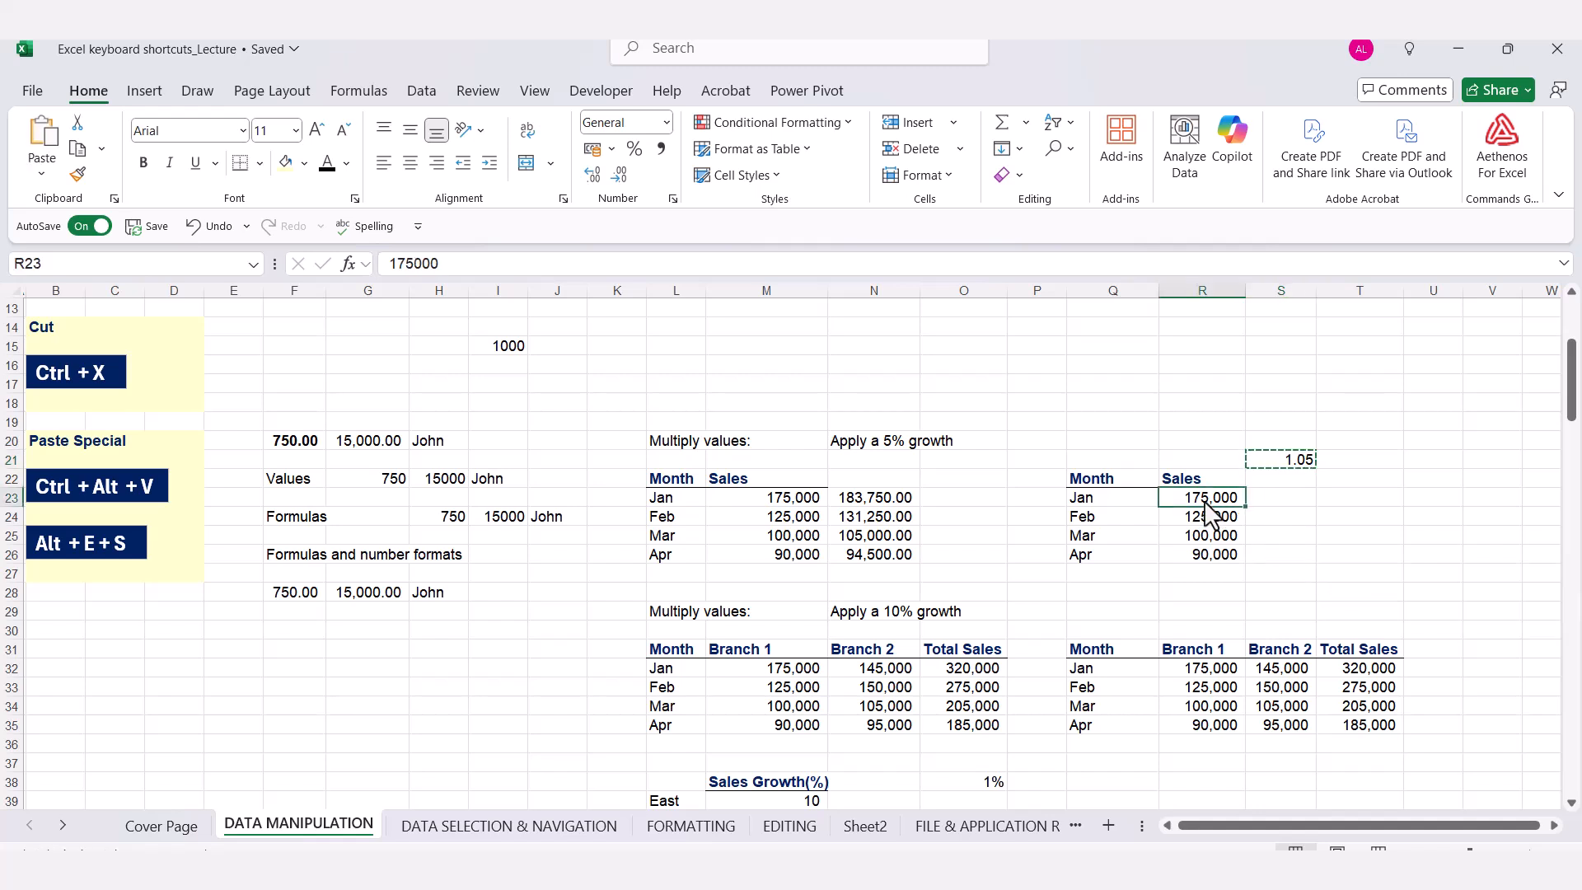
left_click_drag(1205, 503, 1208, 549)
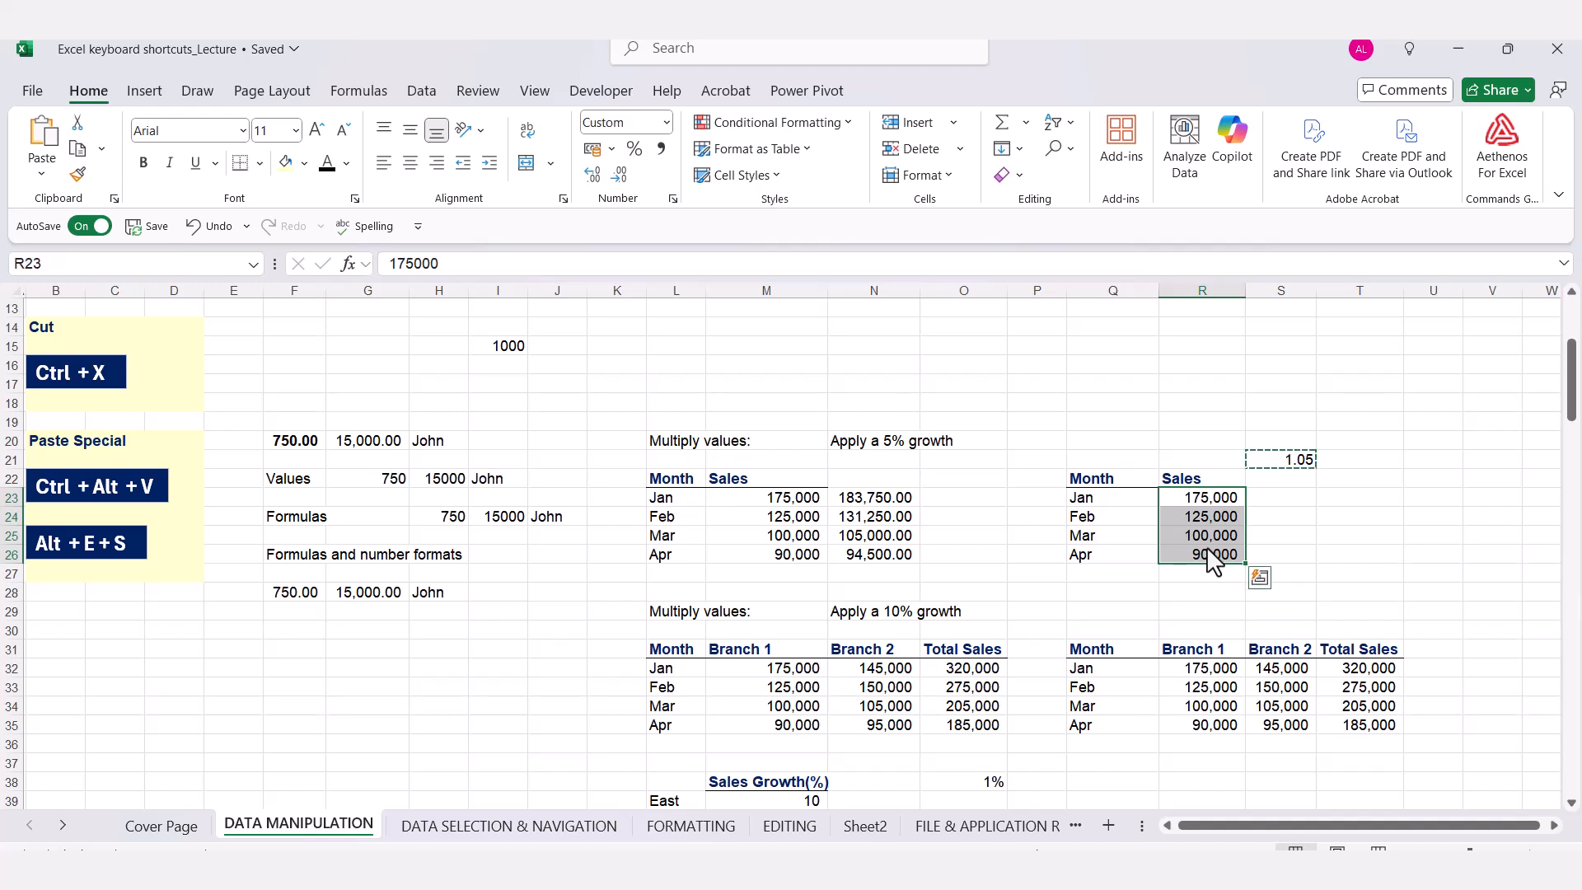
key("alt+e")
key("s")
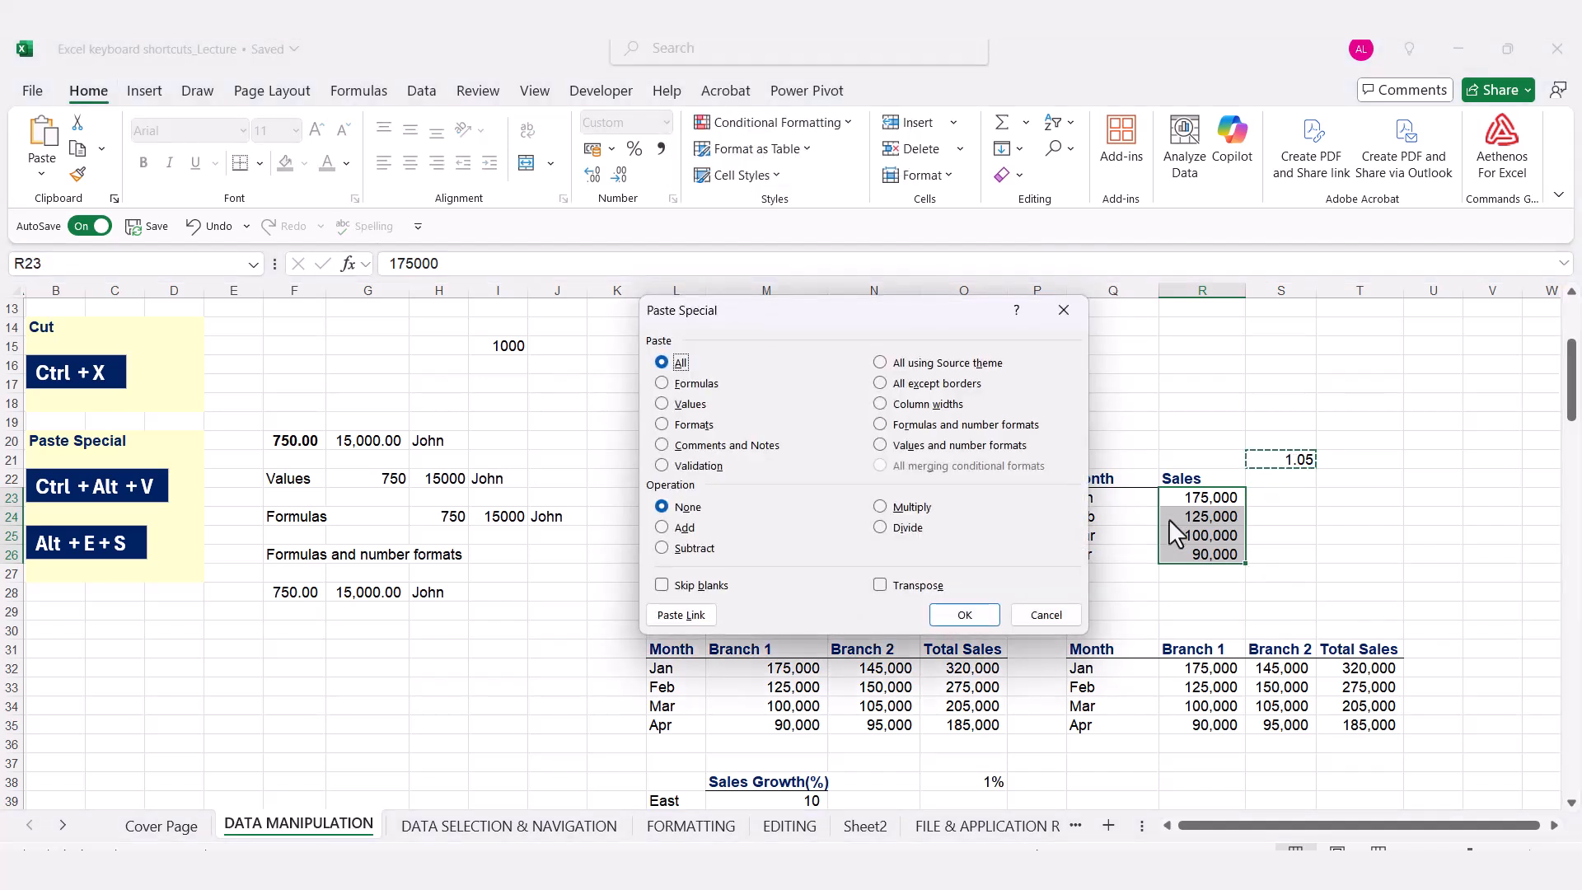
left_click(878, 506)
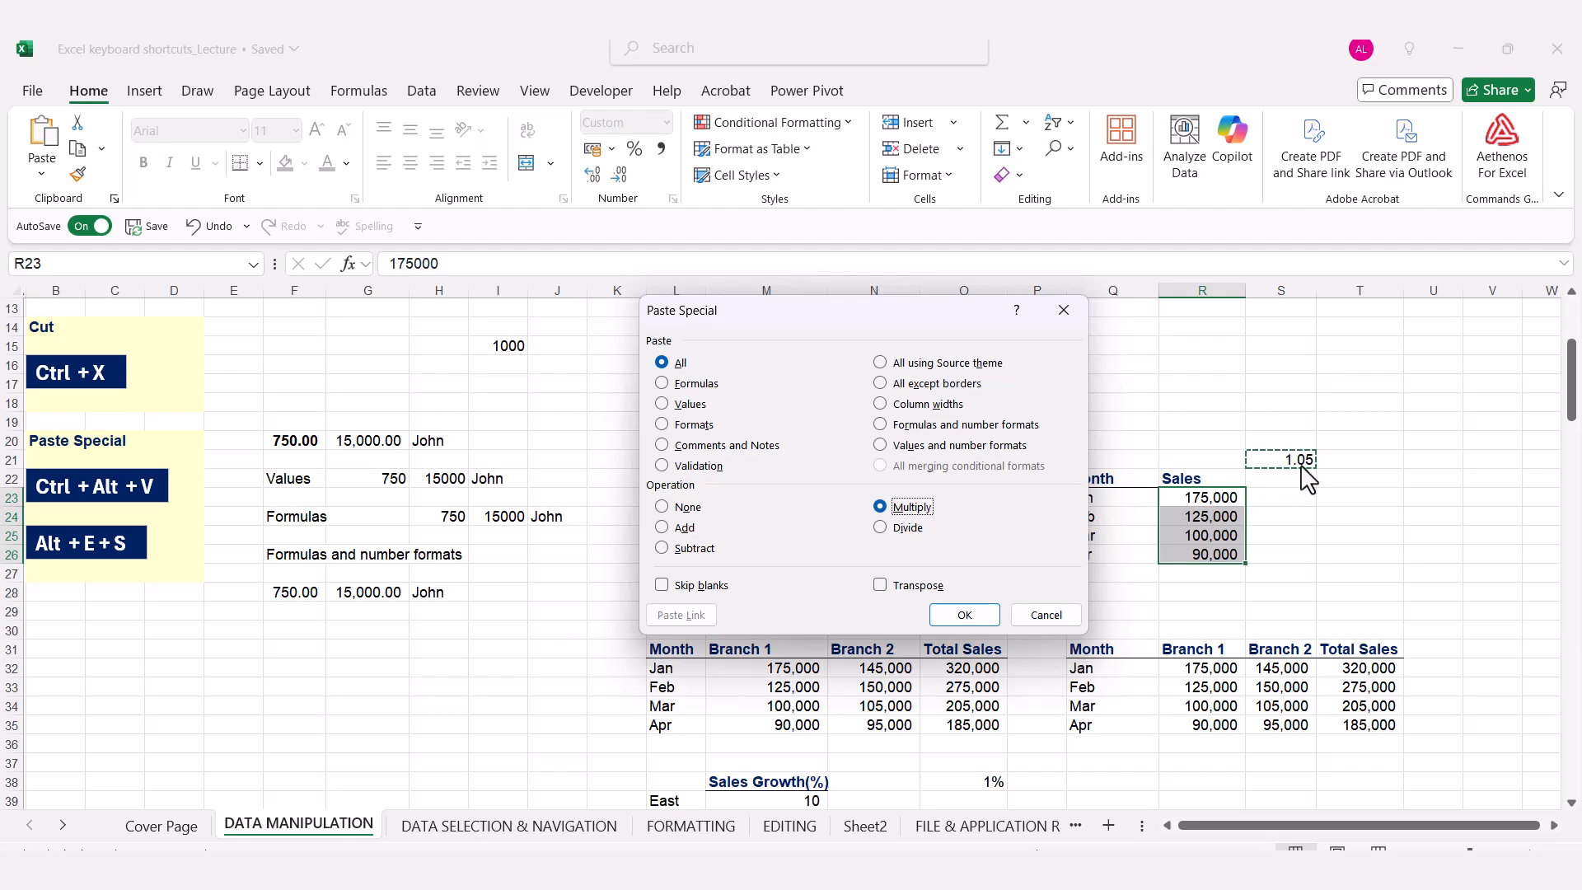
left_click(933, 616)
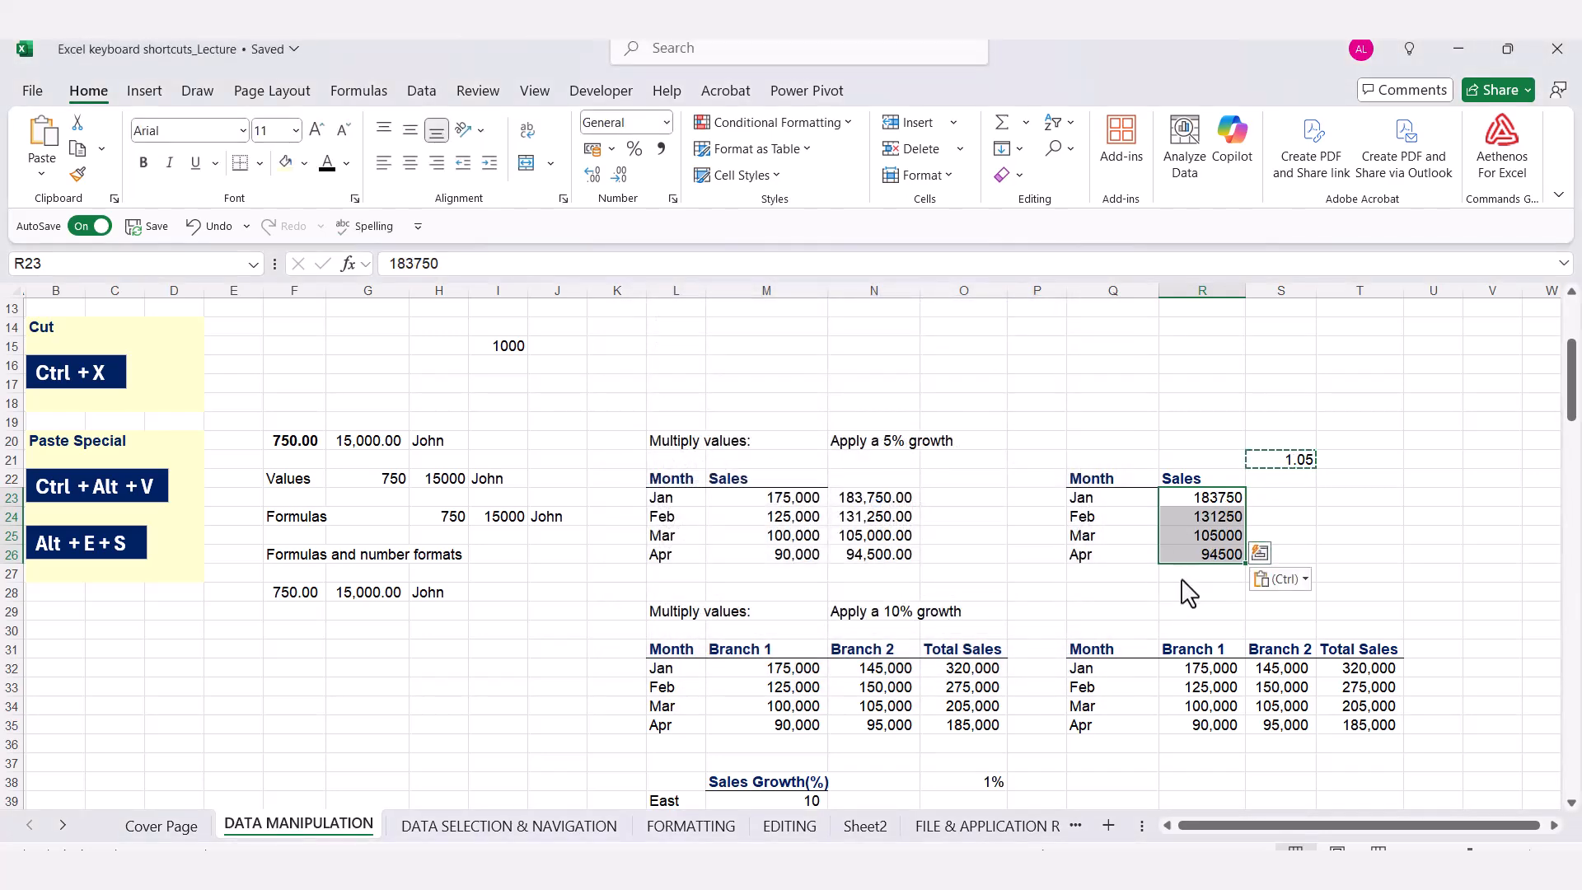
key("Escape")
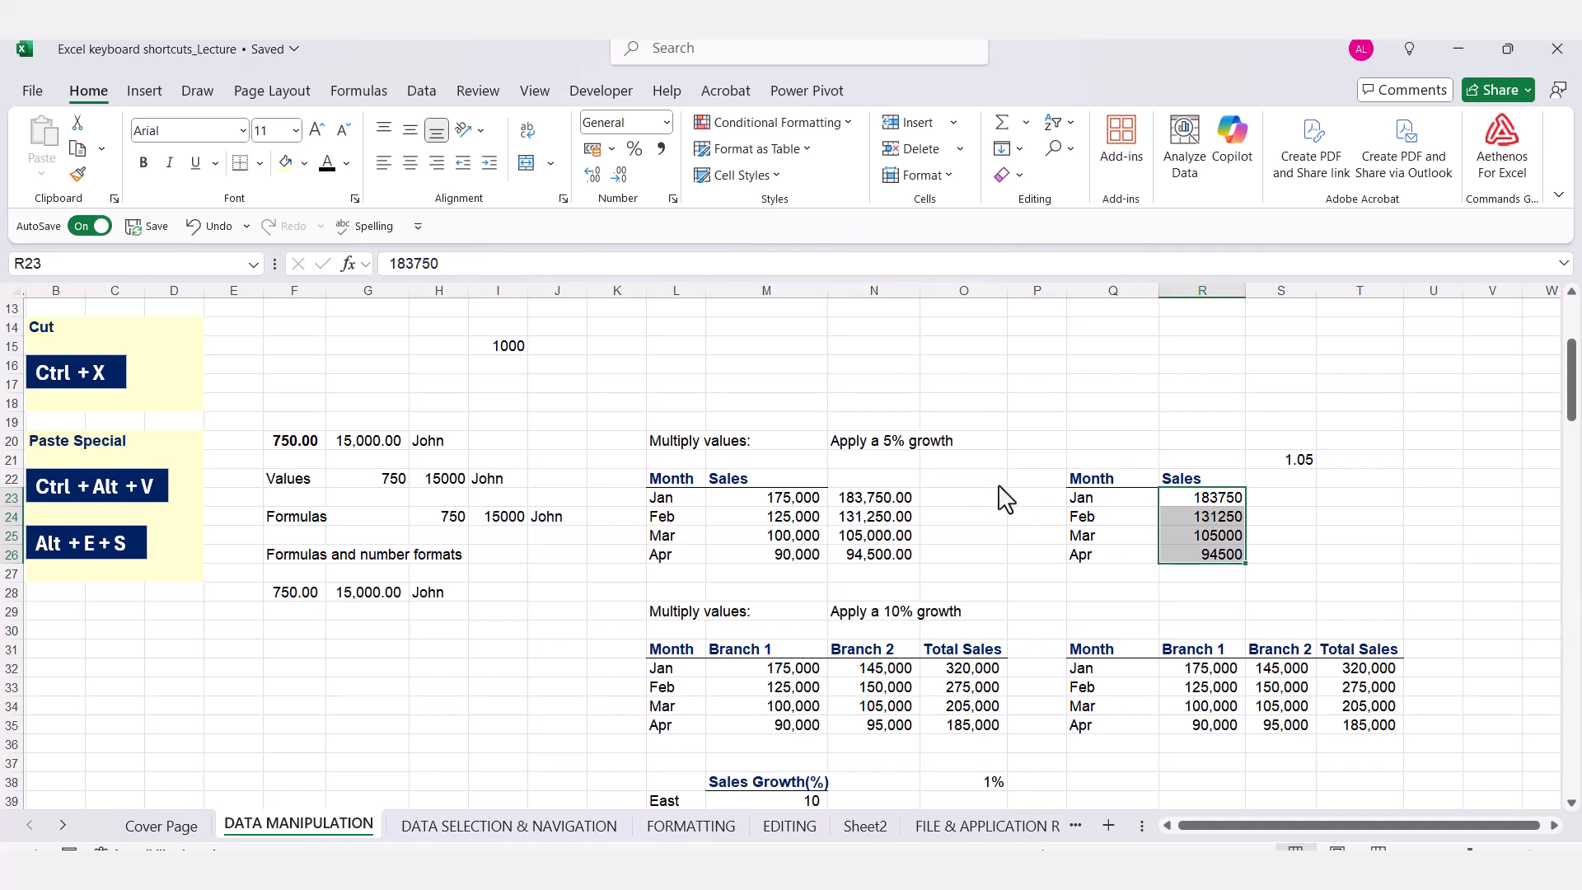
Compare the formula-based sales in N23:N26 with the multiplied sales in R23:R26
left_click_drag(894, 499, 884, 566)
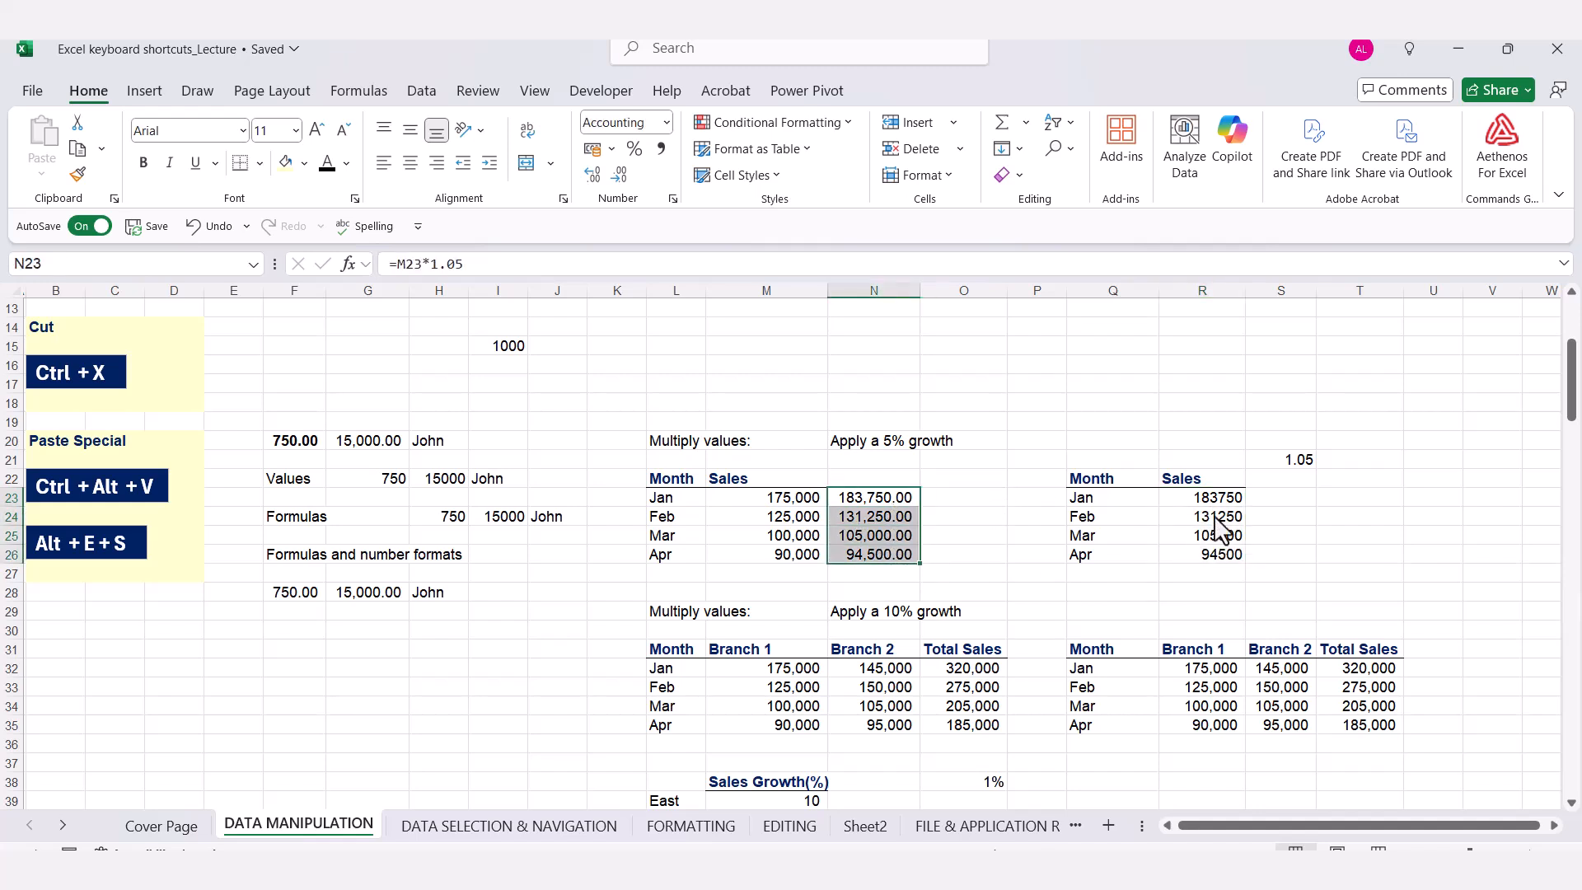
left_click_drag(1217, 518, 1210, 570)
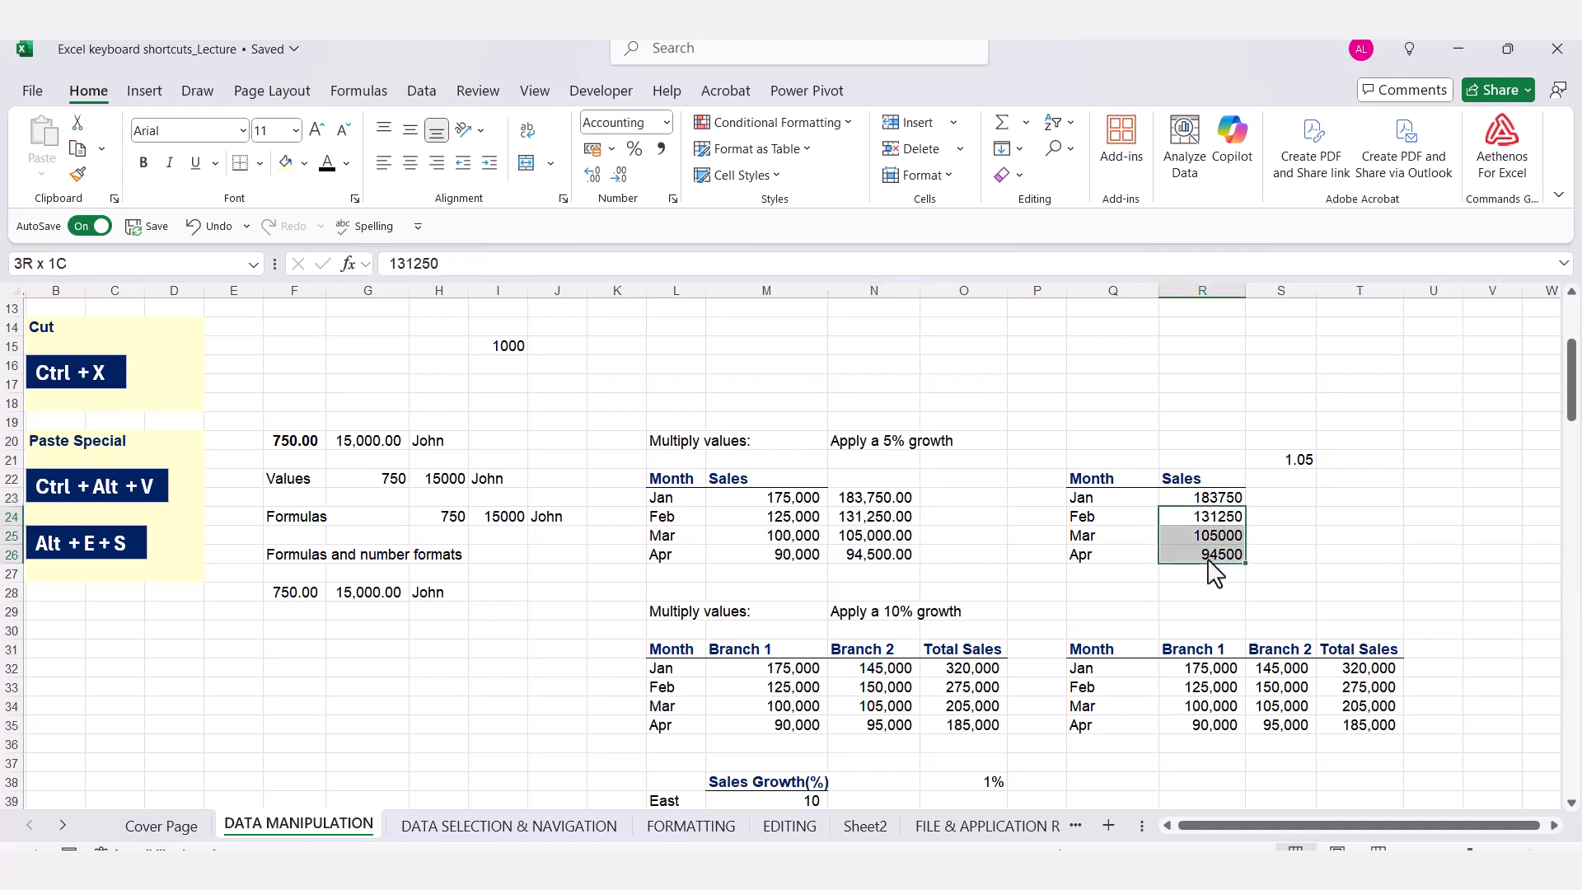
left_click(1207, 507)
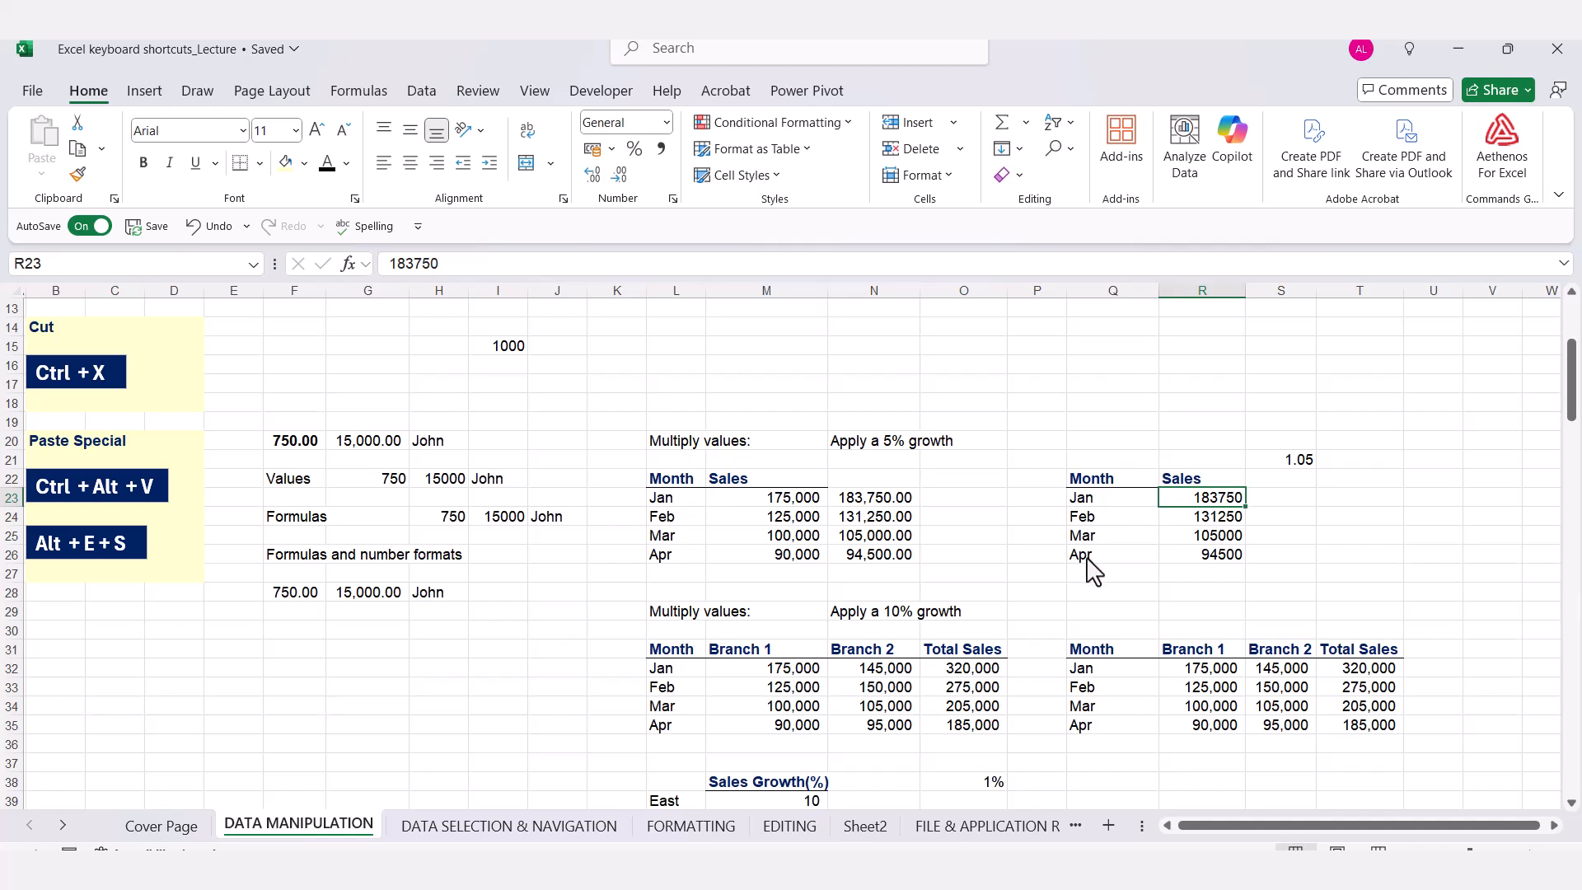
Examine the Branch 1, Branch 2 and Total Sales cells in M32:O35, including the formula behind January's total in O32
scroll(1087, 568, "down", 1)
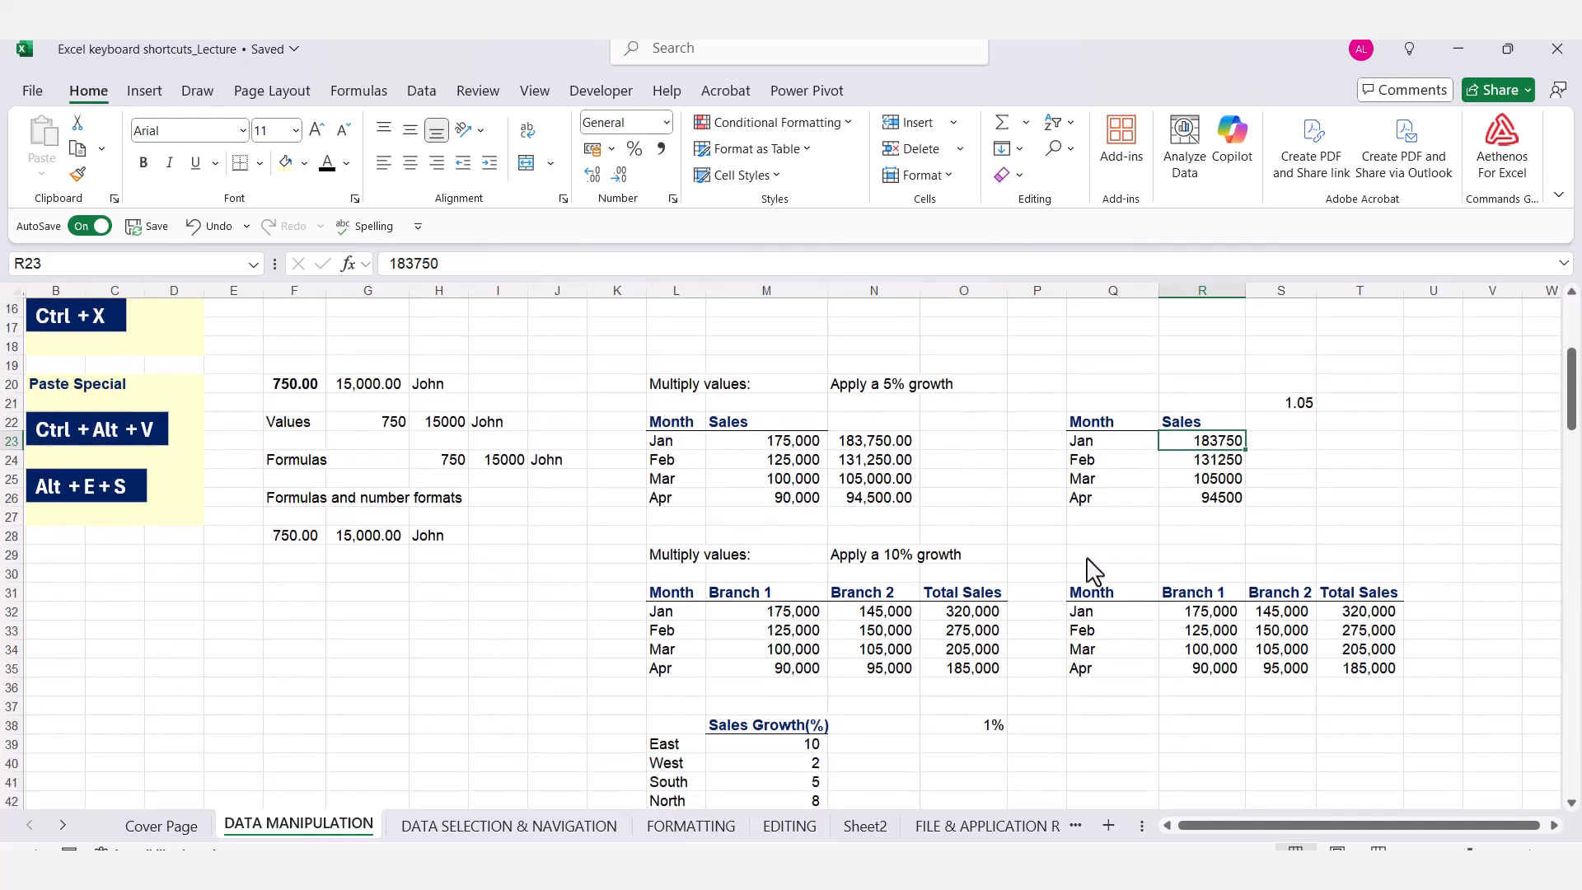
left_click(826, 614)
left_click(892, 618)
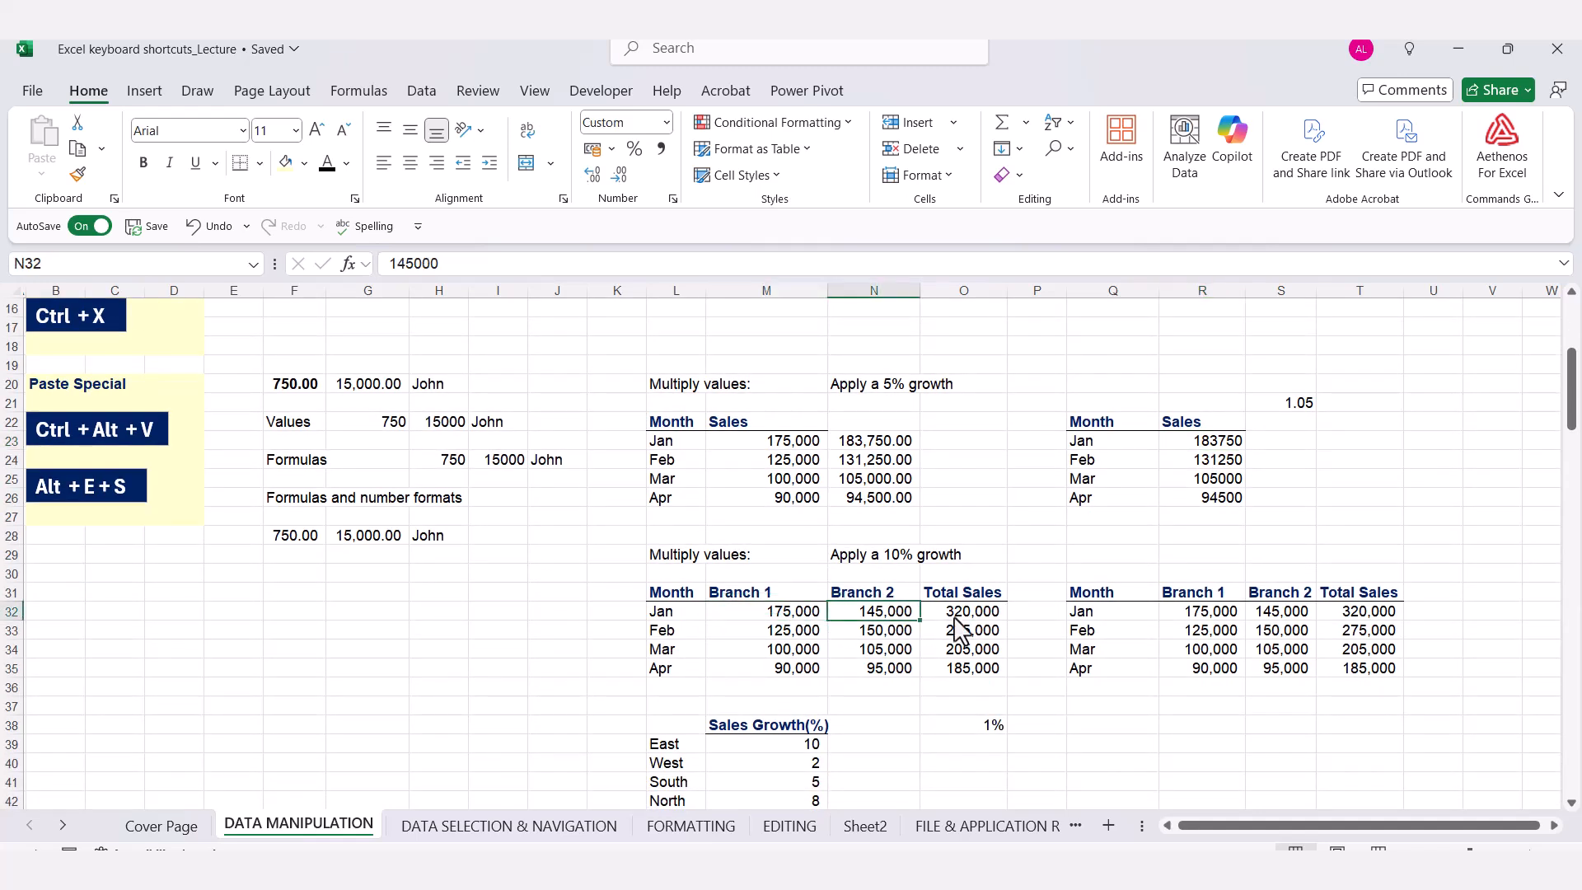
double_click(955, 618)
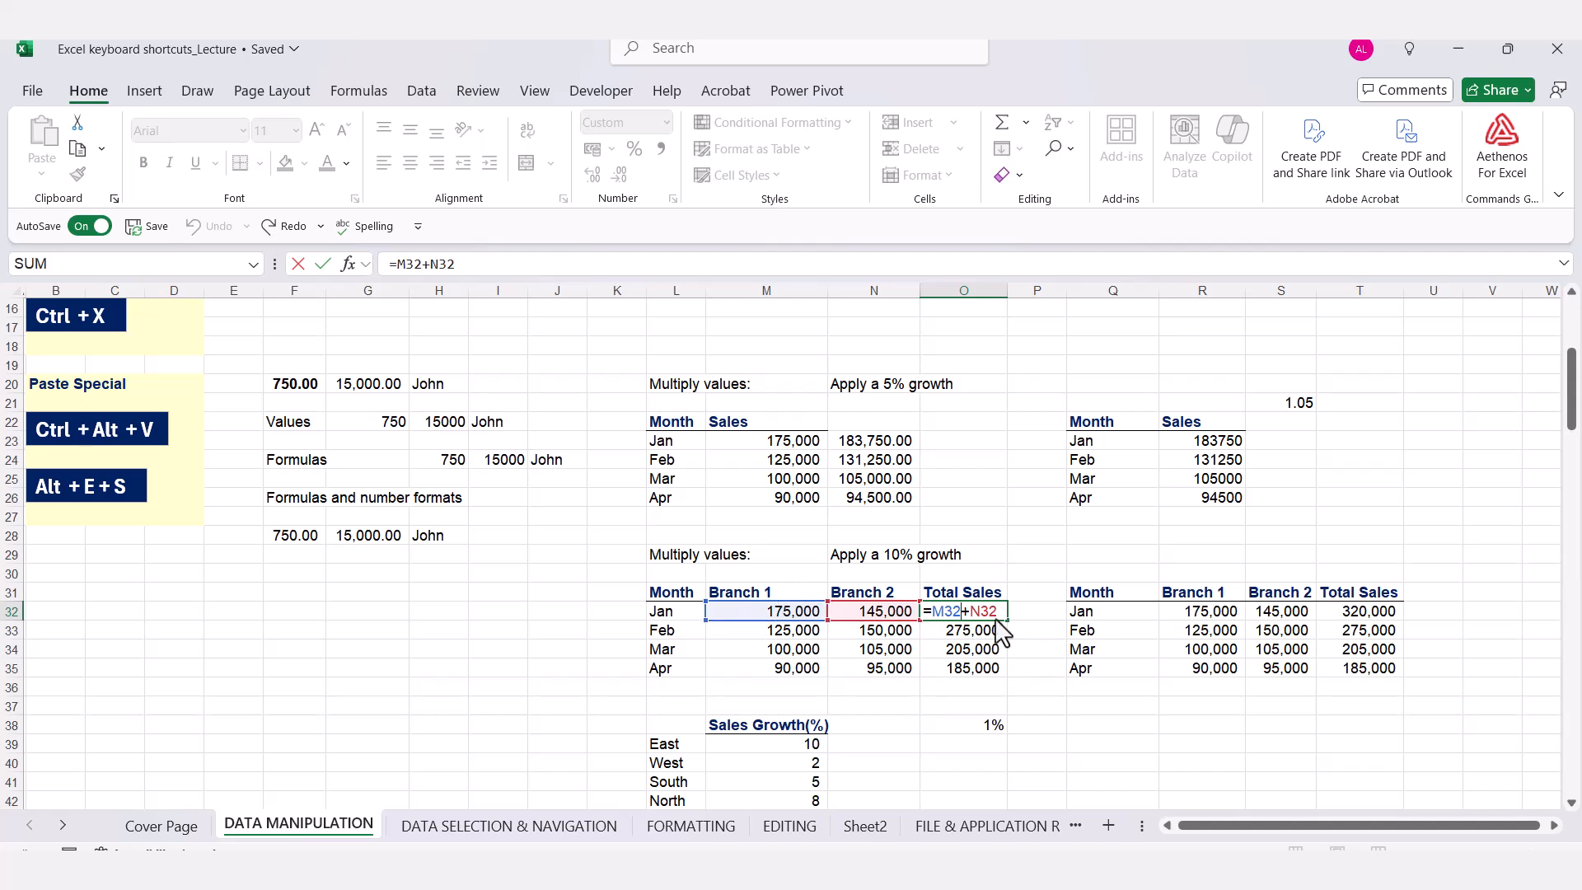
key("ctrl+Return")
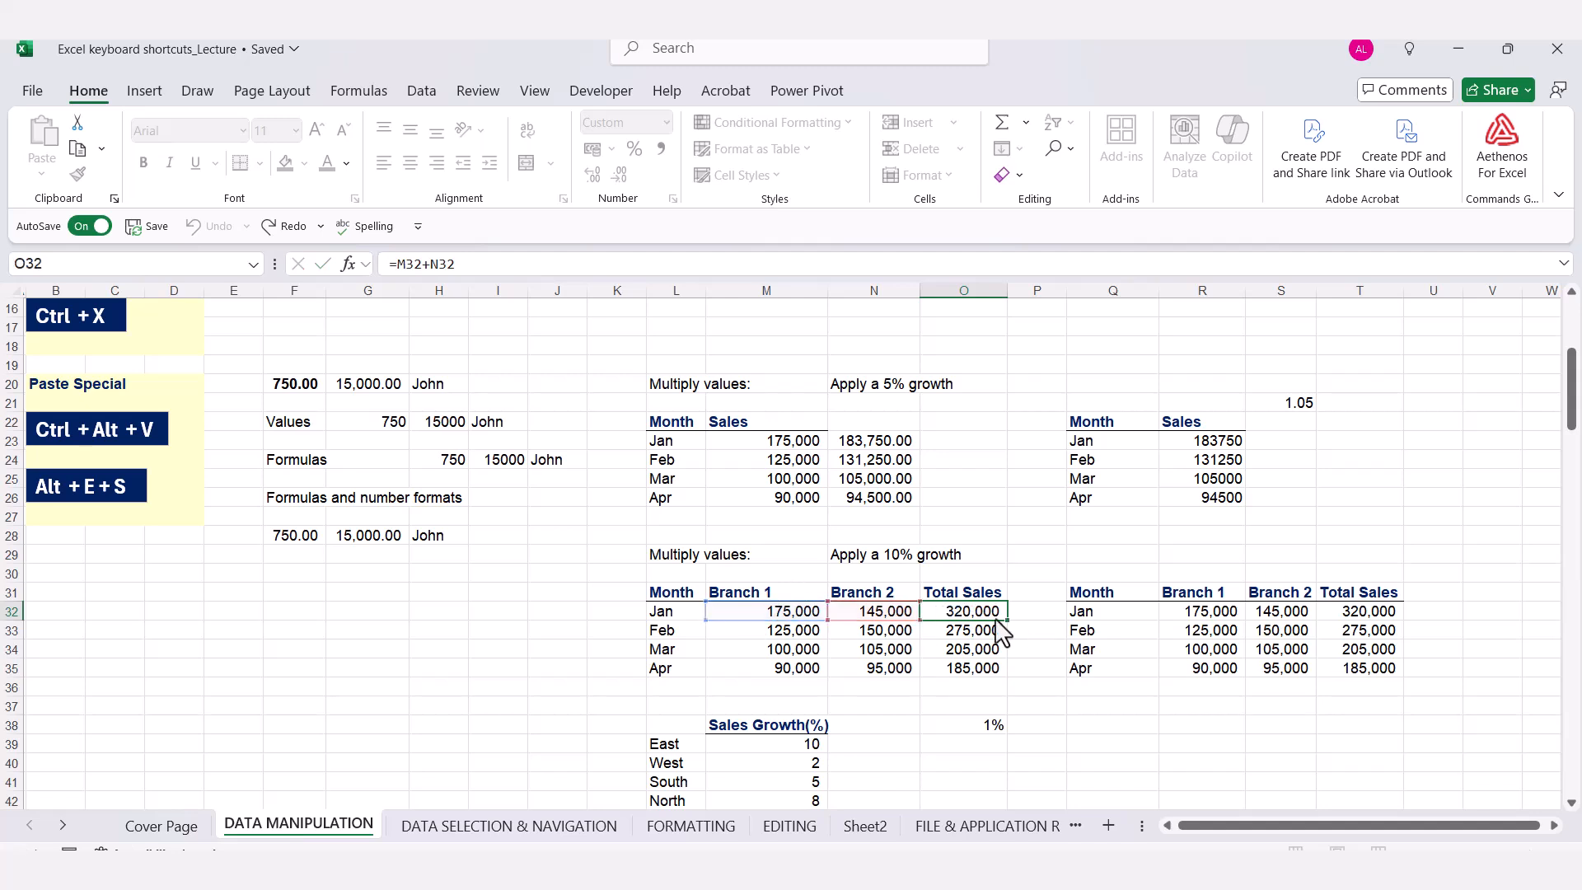
left_click_drag(810, 617, 989, 669)
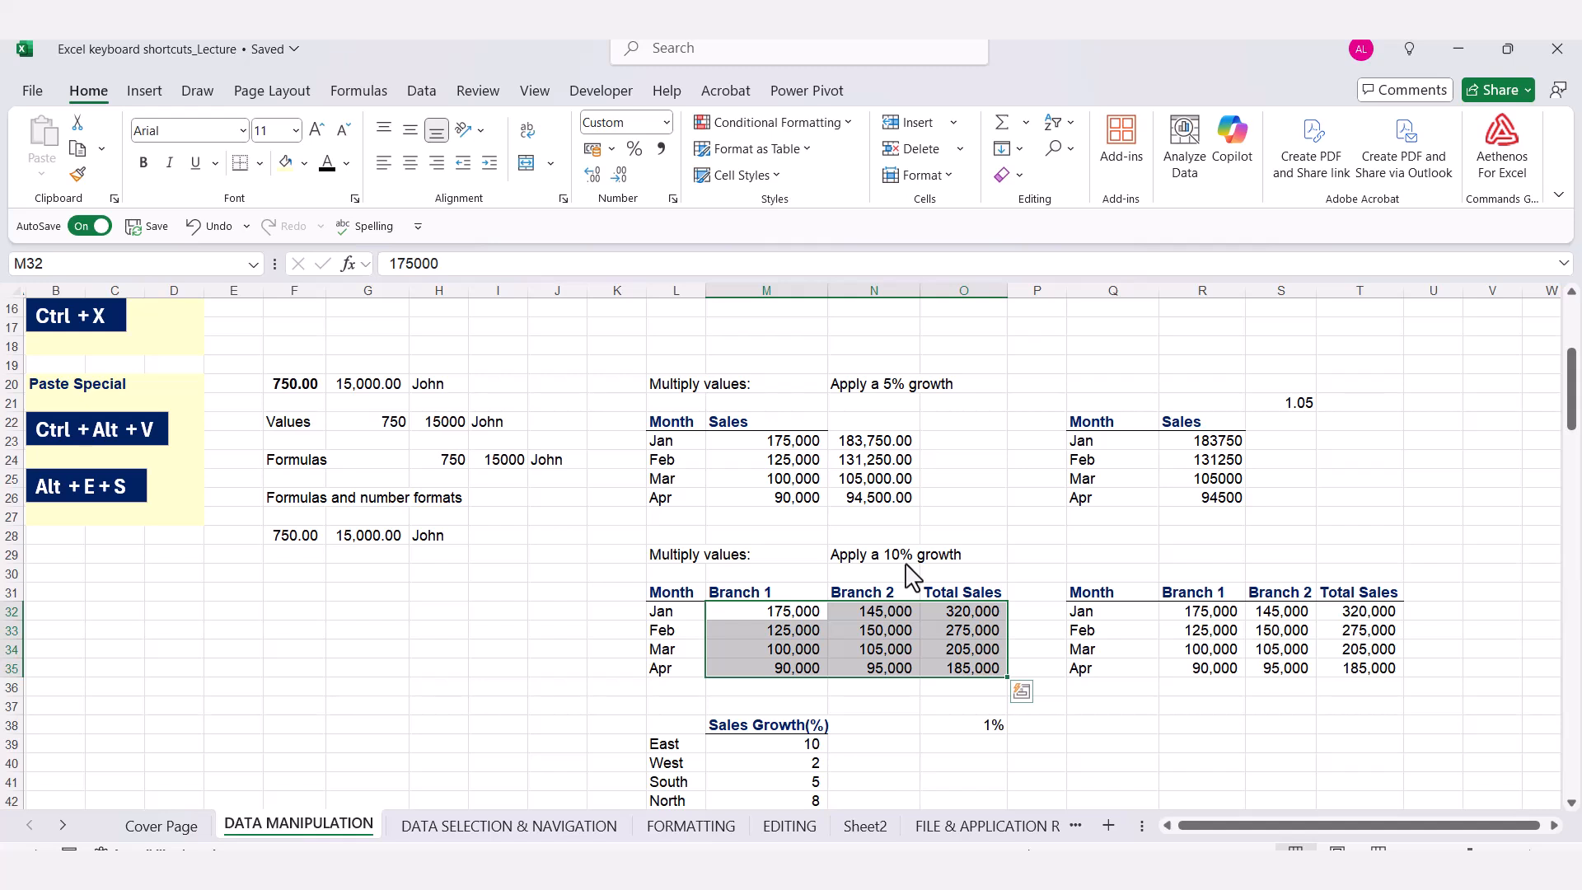
Enter the growth factor 1.1 in cell T29, above the second Branch 1, Branch 2 and Total Sales table
left_click(1343, 556)
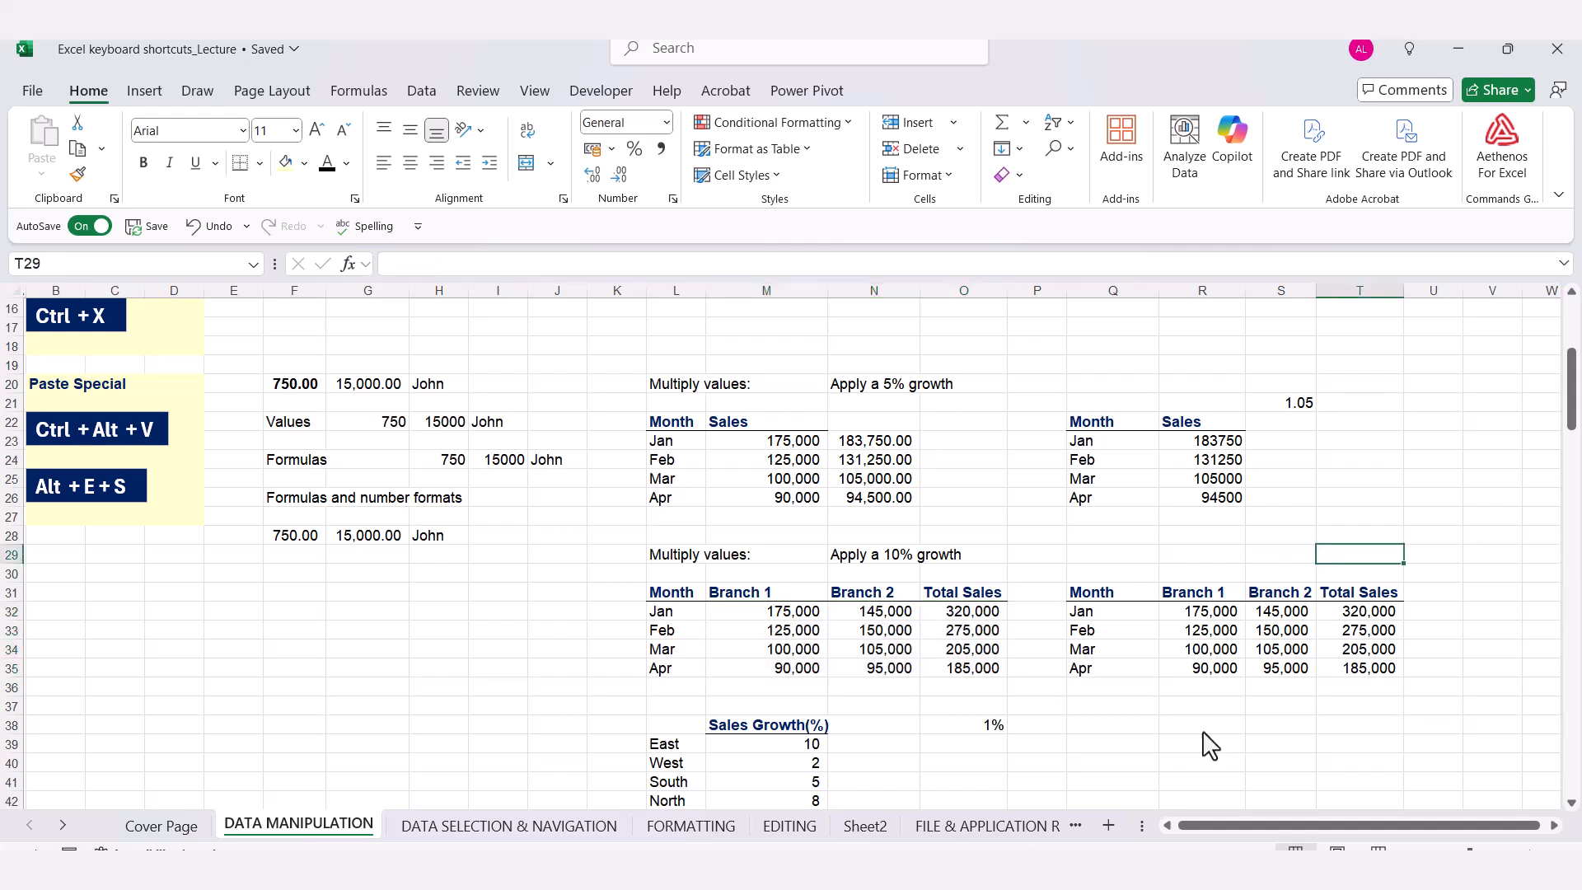
type("1.1")
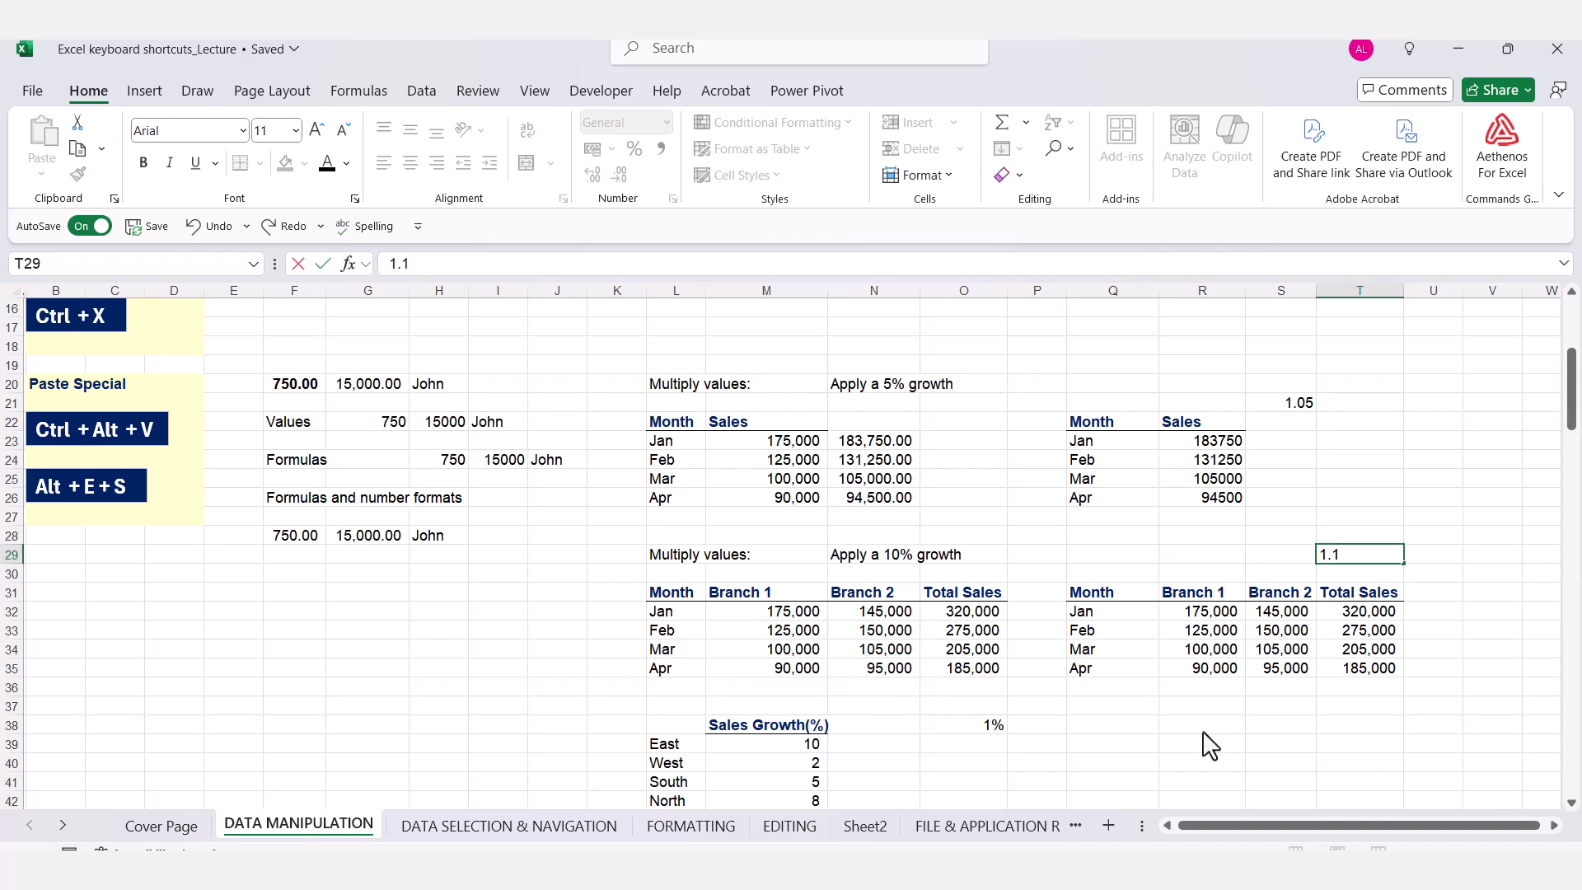
key("Return")
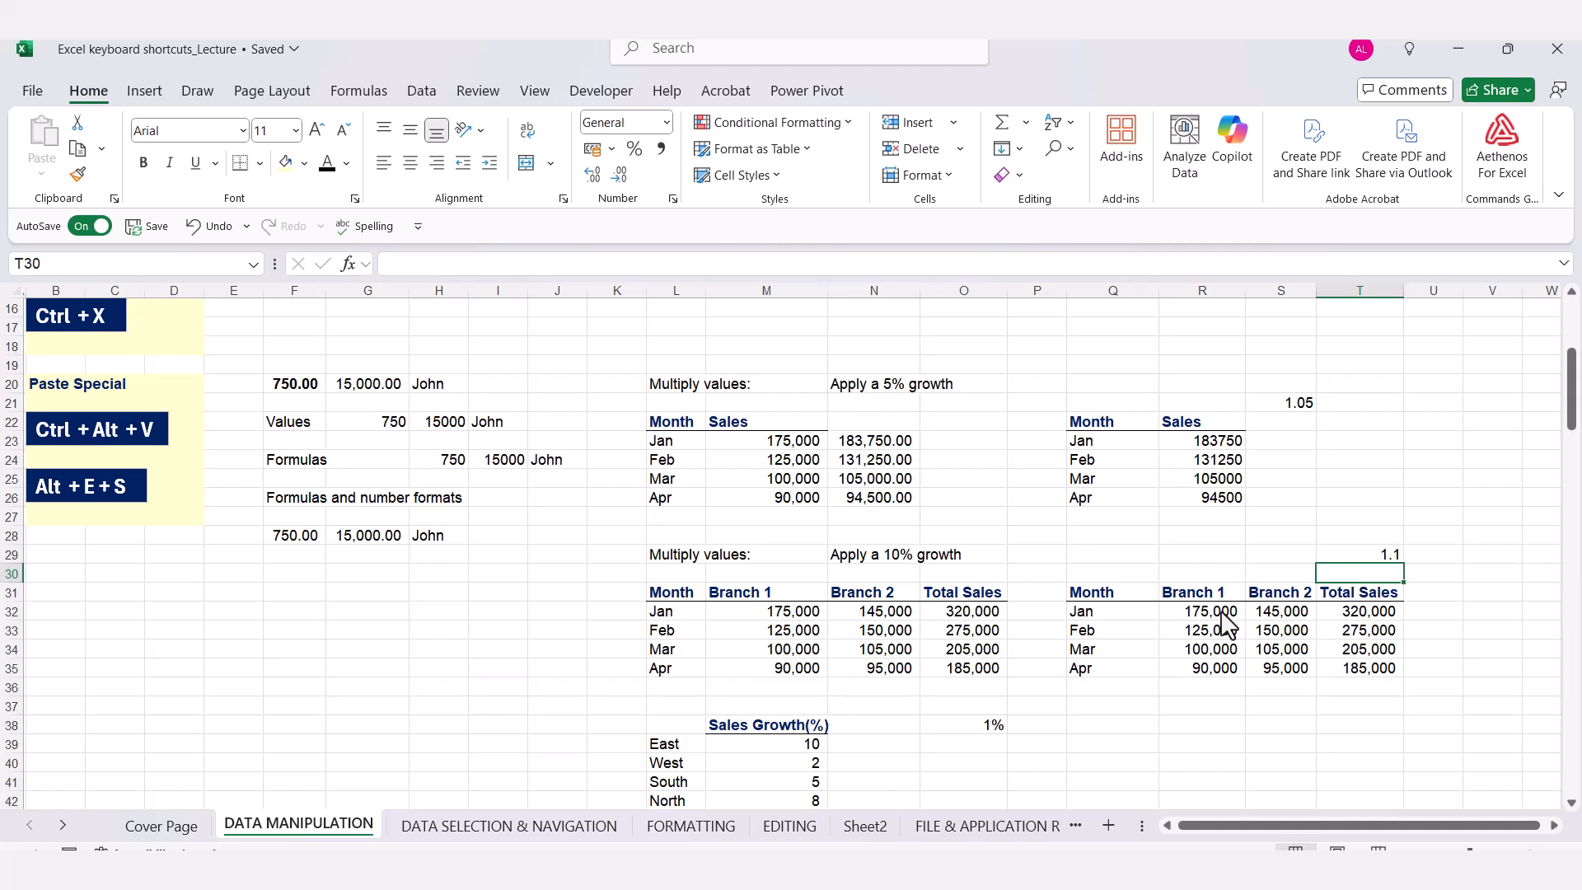
Copy the factor in T29 and use Paste Special with the Multiply operation on the branch and total sales in R32:T35
left_click(1365, 560)
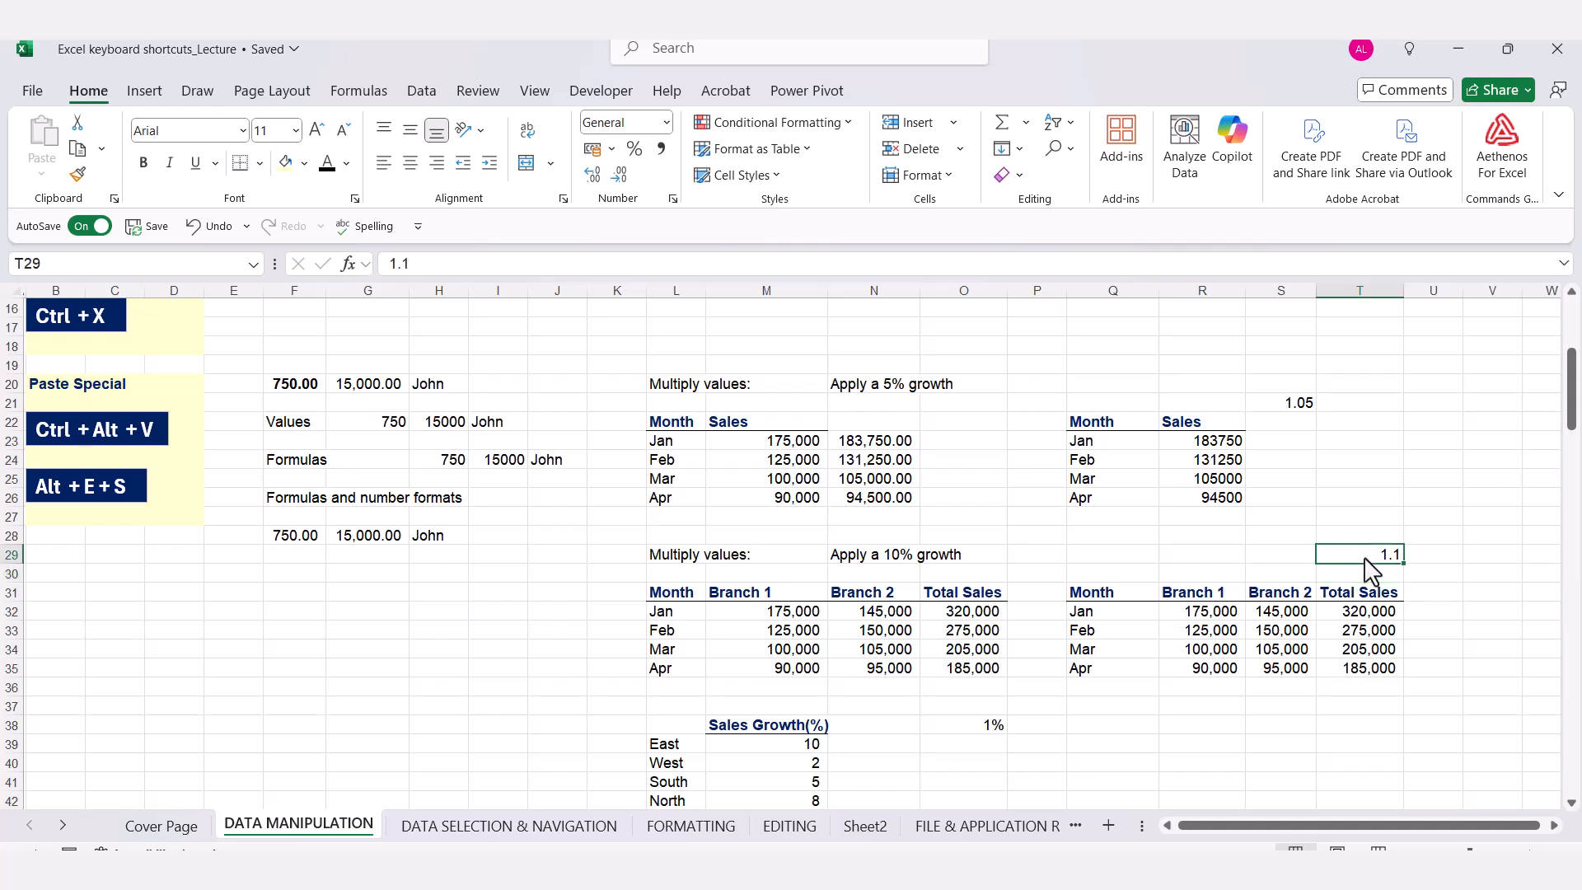
key("ctrl+c")
left_click_drag(1209, 614, 1335, 665)
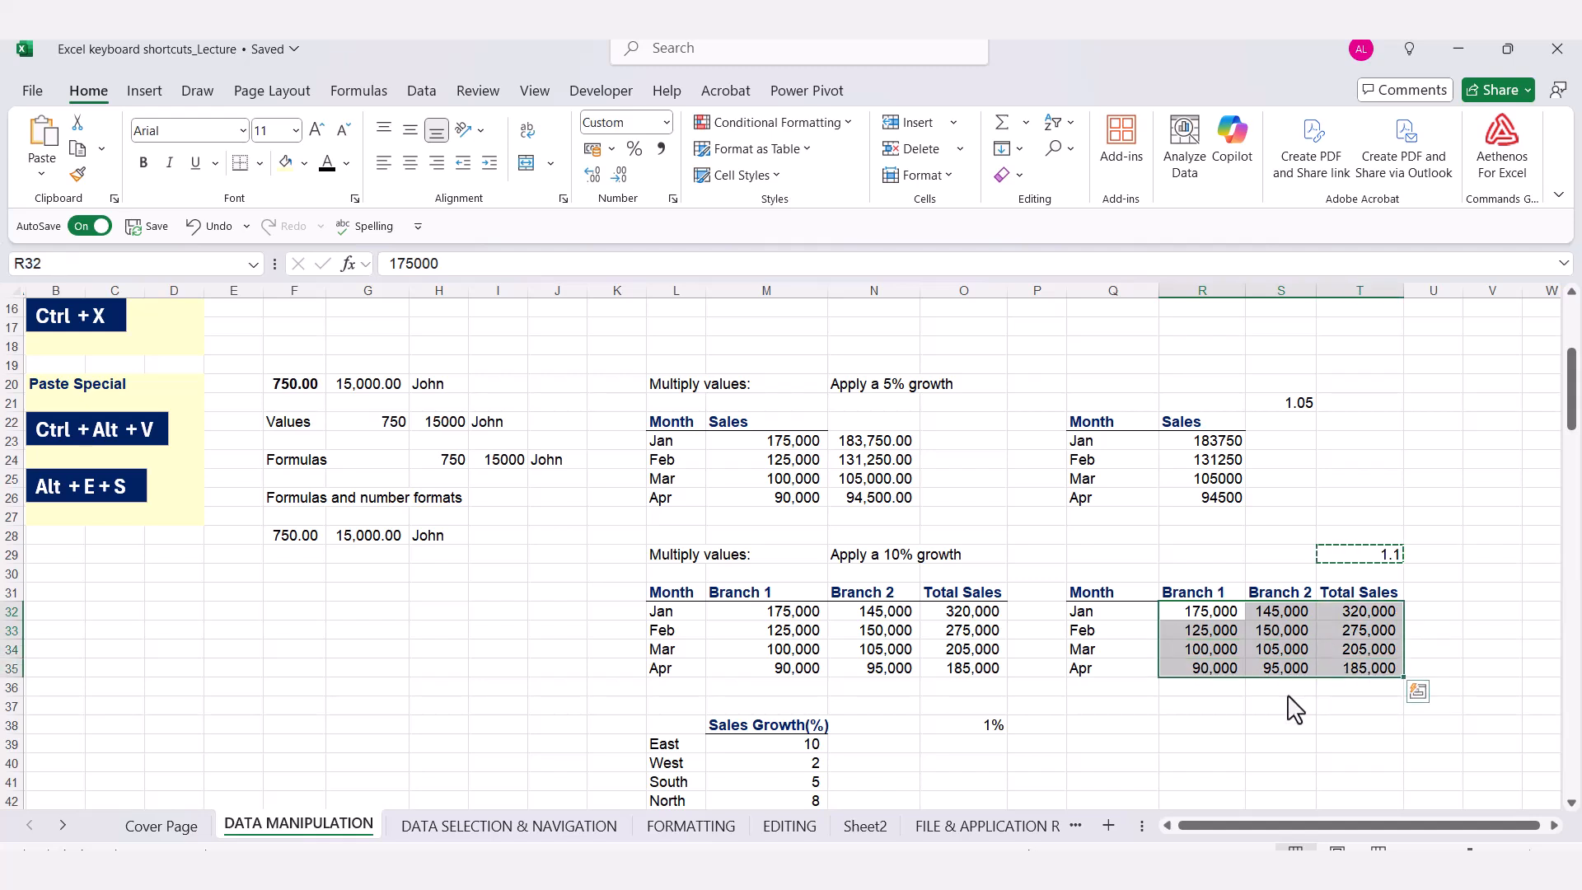
key("alt+e")
key("s")
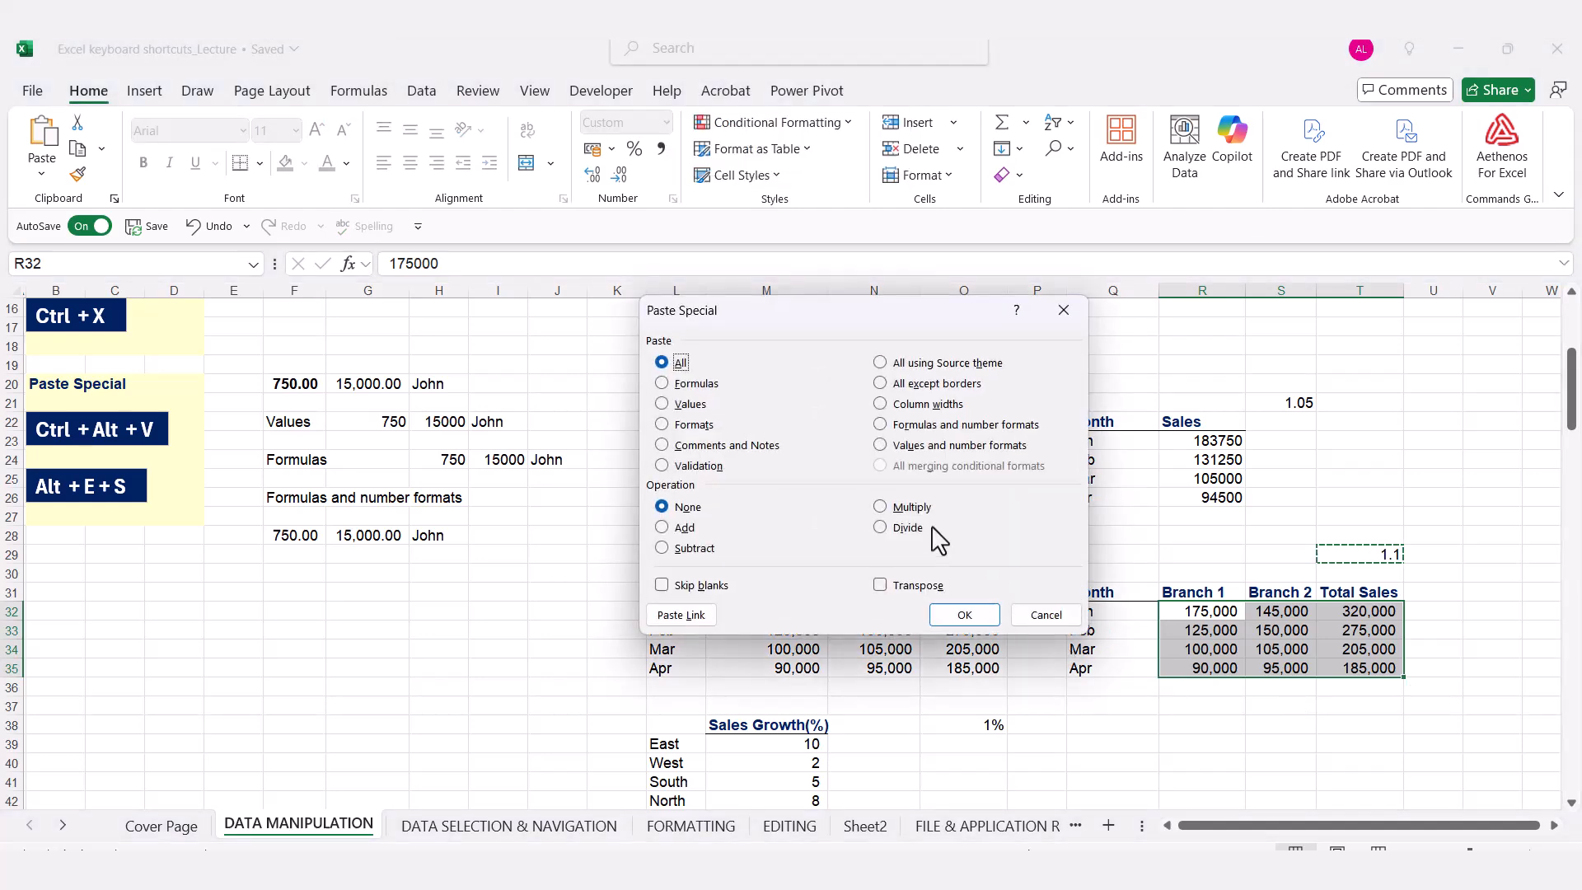
left_click(878, 506)
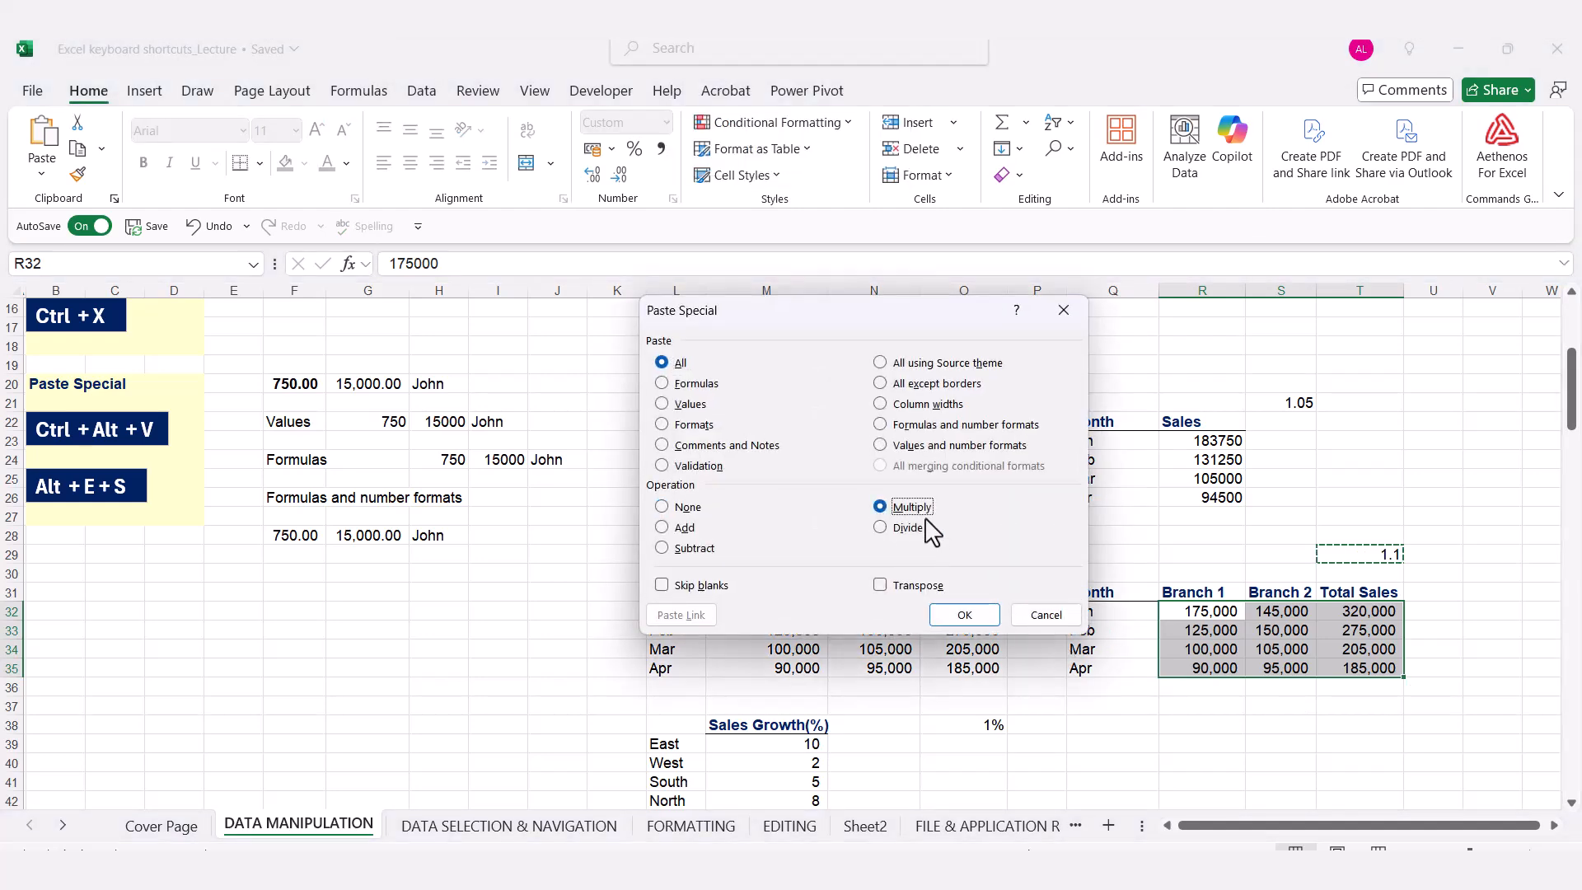
left_click(961, 615)
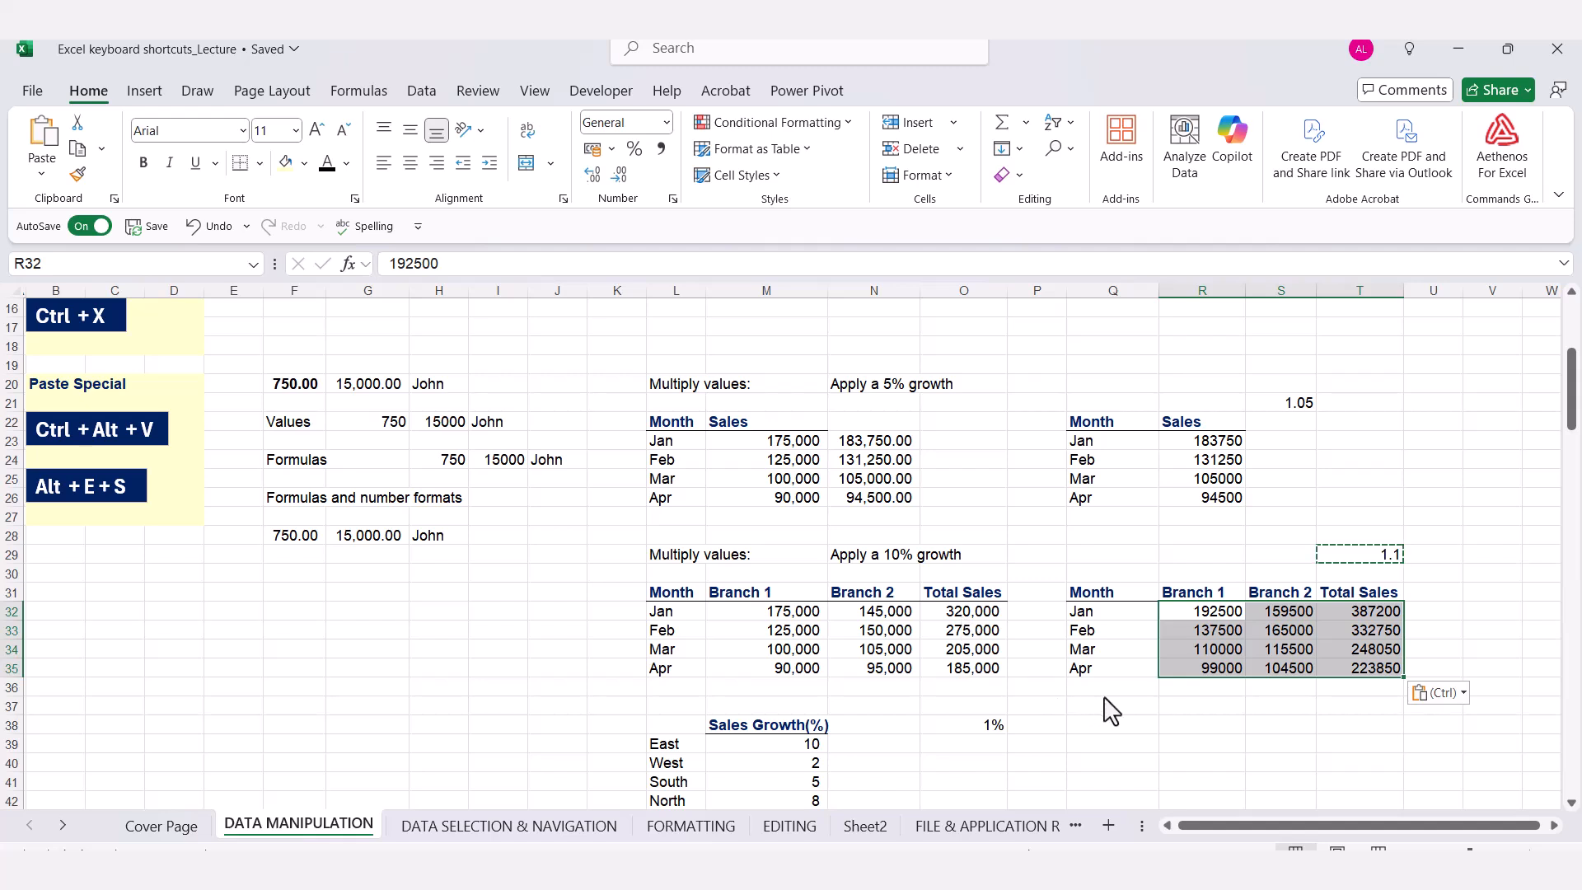
key("Escape")
Compare the multiplied branch values and Total Sales formulas in R32:T35 with the original branch figures in columns M and N
left_click(1359, 631)
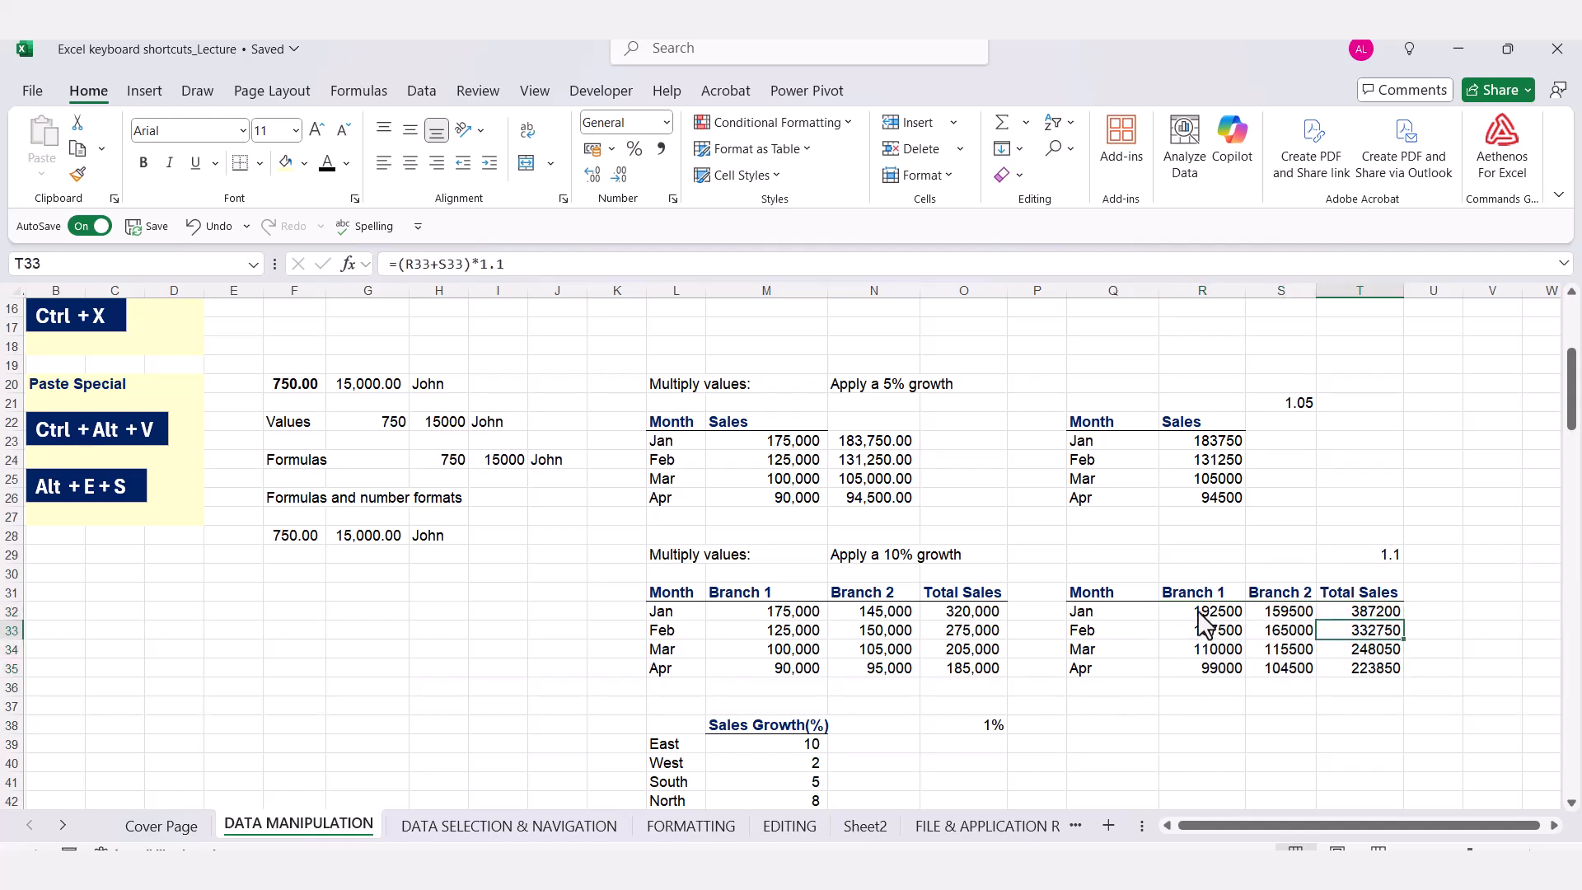
left_click(1382, 613)
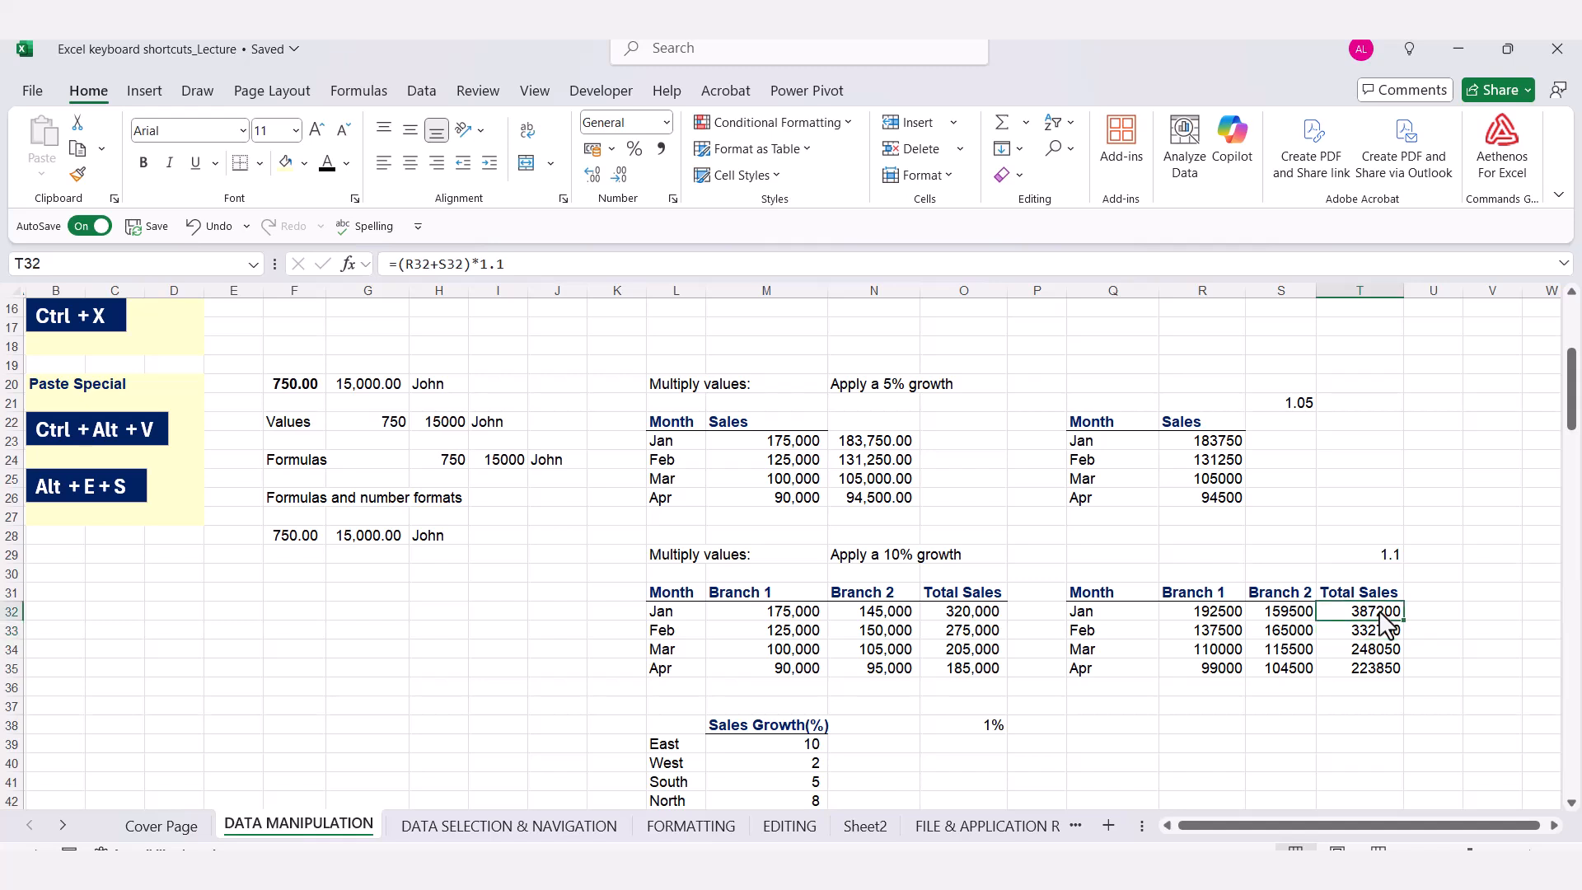
left_click(1278, 616)
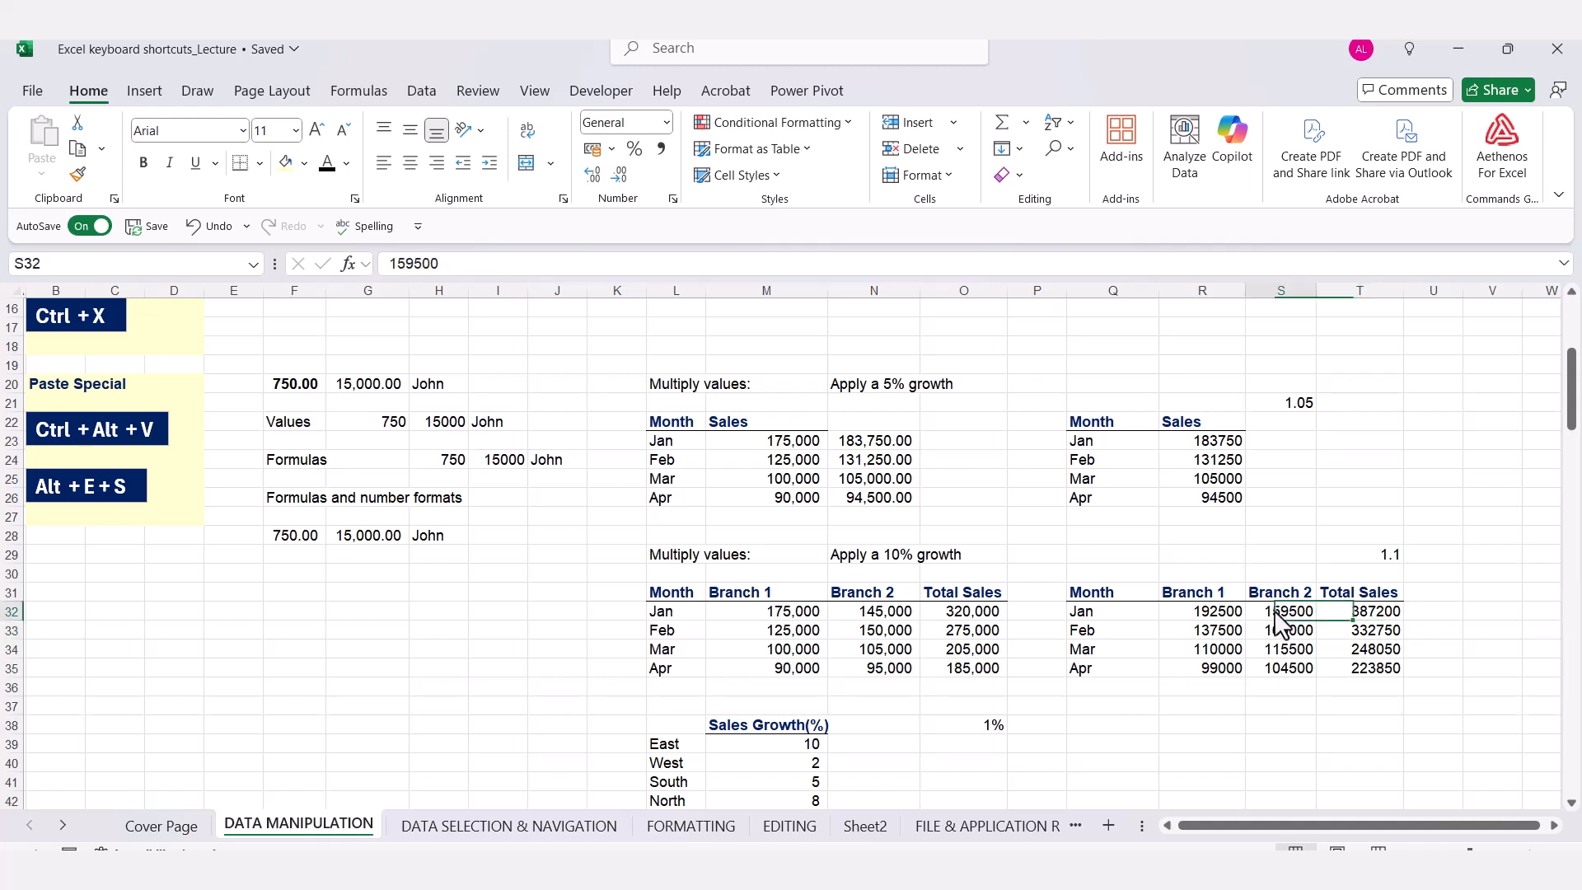
left_click(1215, 614)
left_click(1218, 631)
left_click(1218, 651)
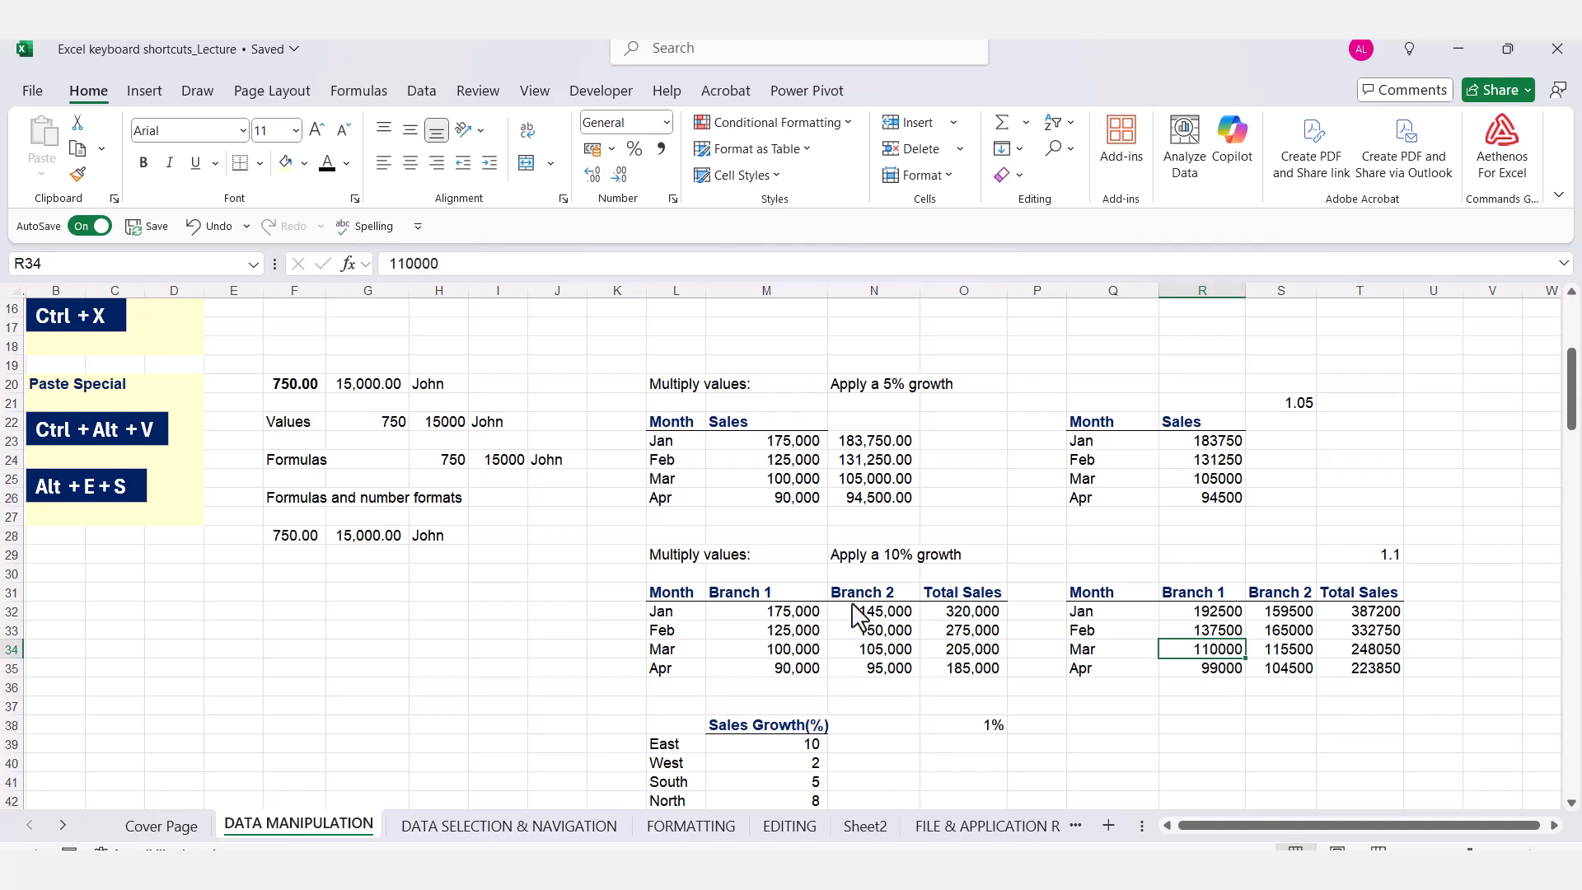
left_click_drag(803, 613, 849, 669)
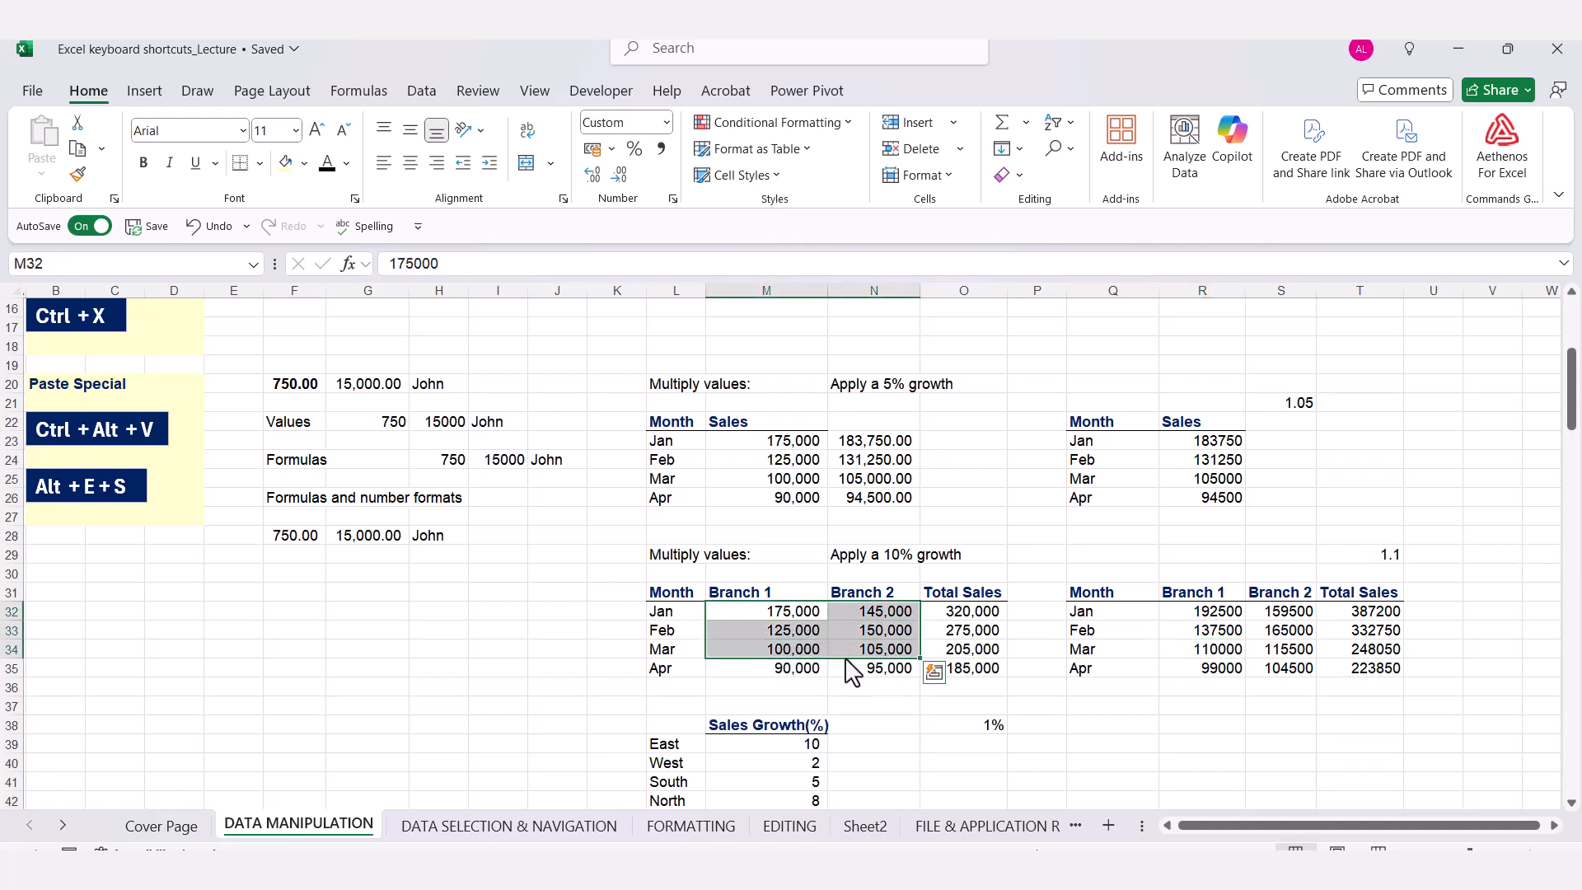
Inspect how the growth factor from T29 is built into the Total Sales formulas in T32:T35, starting with January's
left_click_drag(1358, 614, 1358, 666)
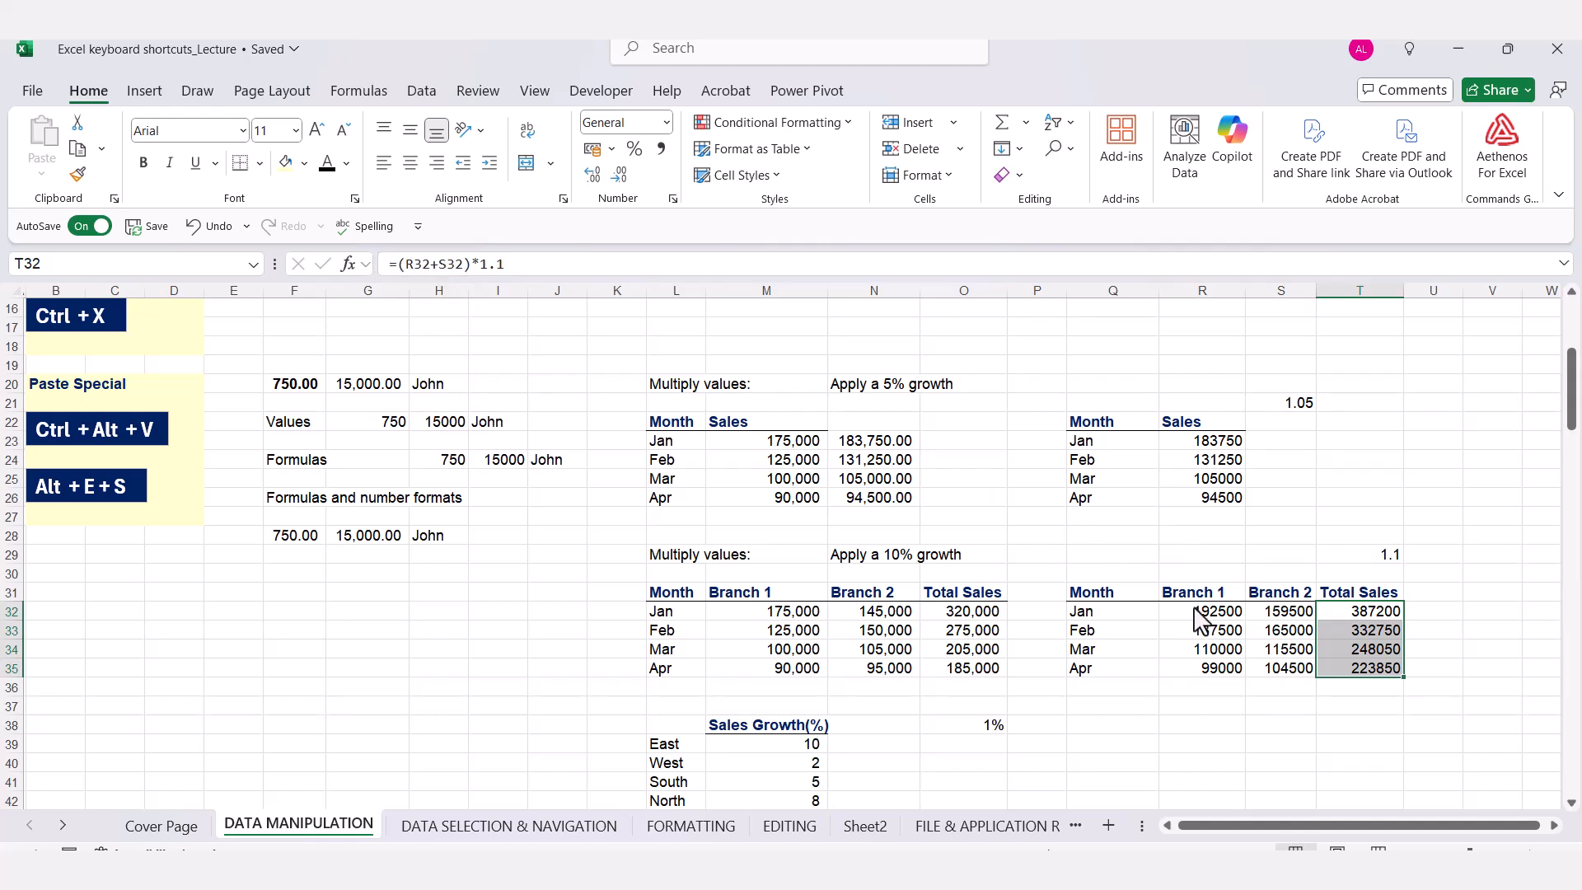
double_click(483, 264)
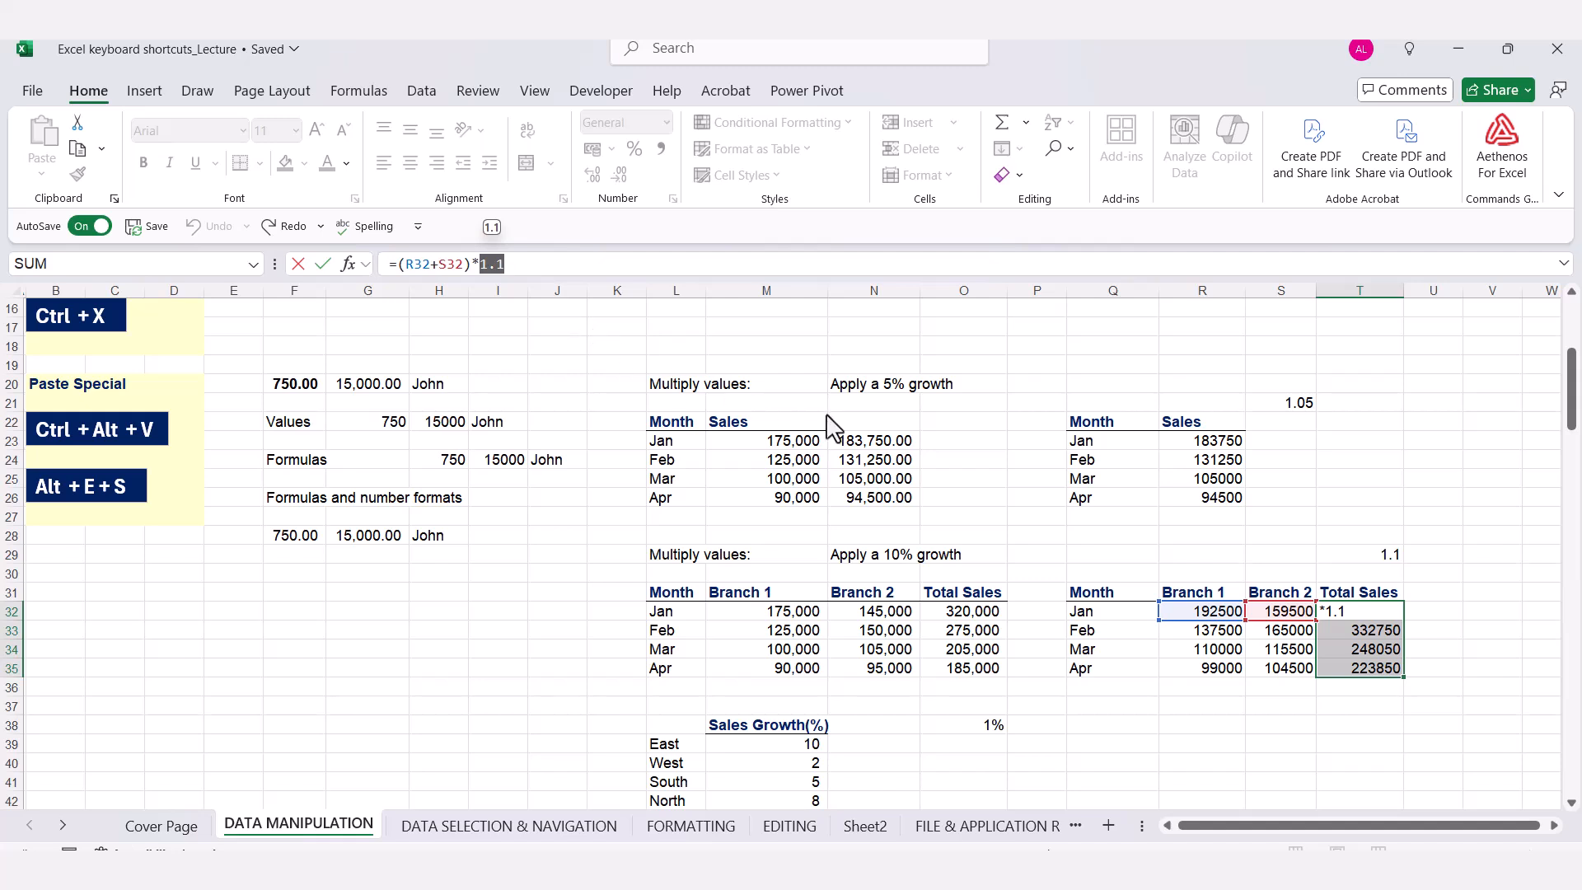
key("ctrl+Return")
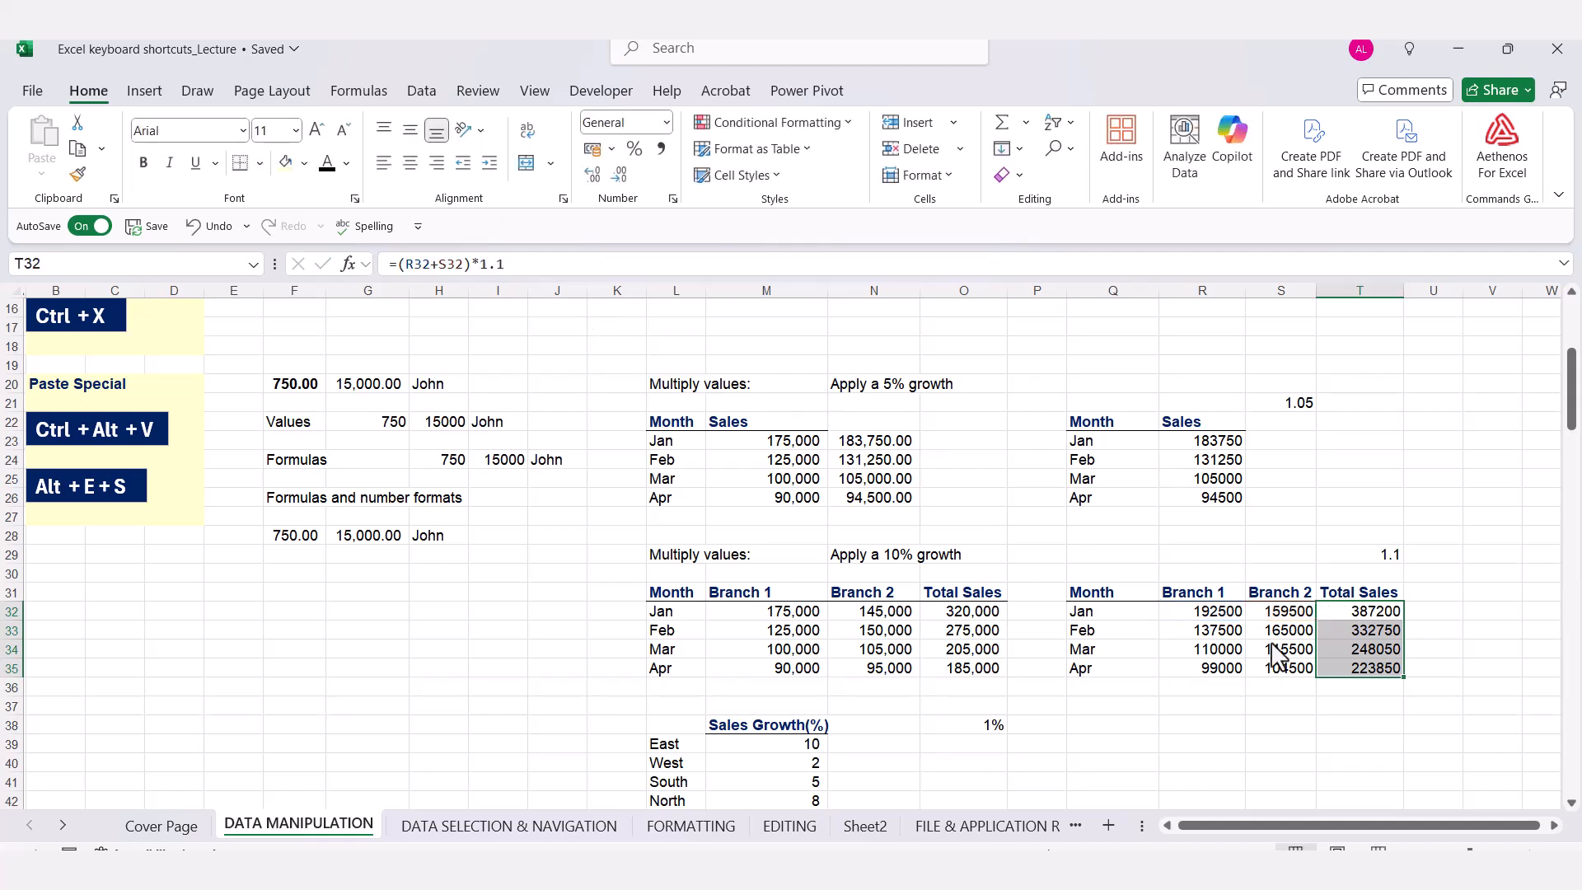
left_click(1418, 652)
double_click(1361, 616)
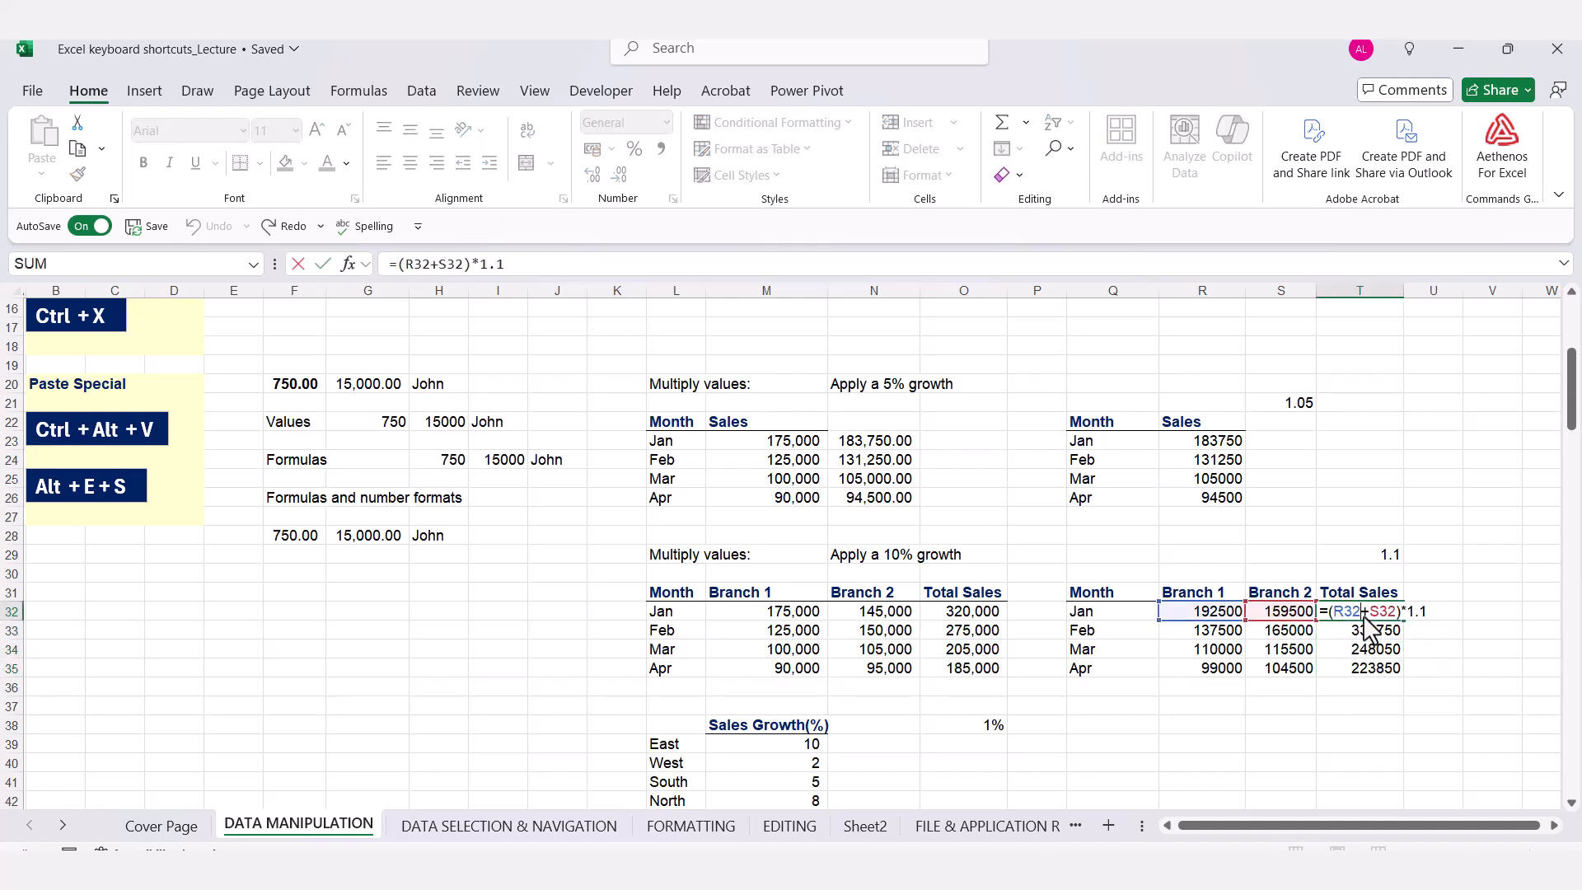
key("Escape")
left_click(1390, 557)
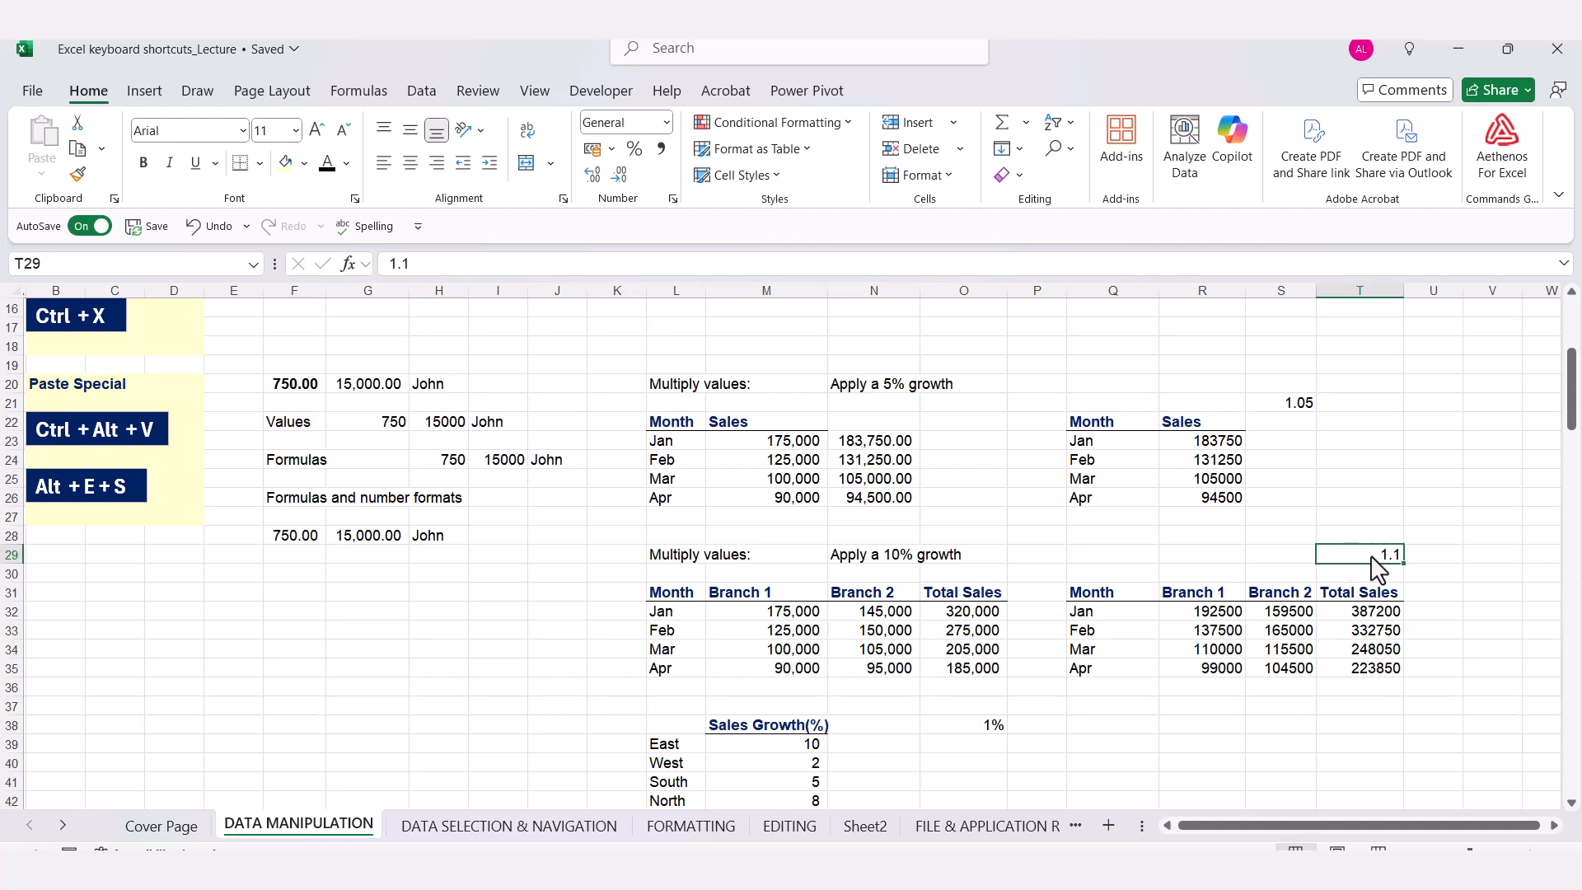
Try the Percent Style on the Sales Growth(%) values in M39:M42, and undo it
scroll(1211, 582, "down", 4)
scroll(923, 597, "up", 2)
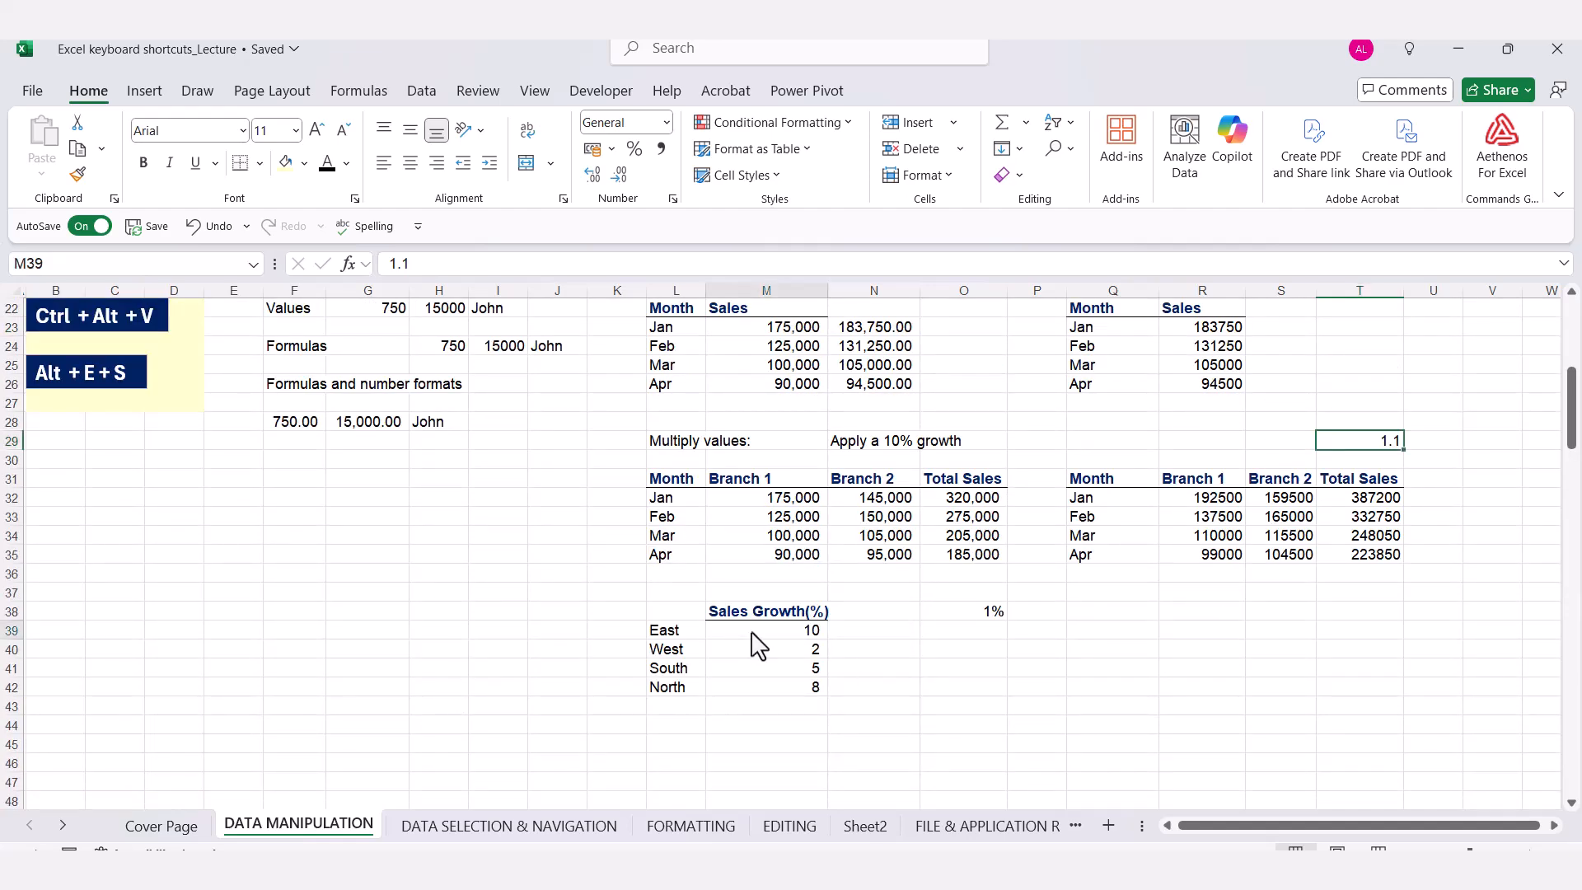
left_click_drag(752, 636, 756, 694)
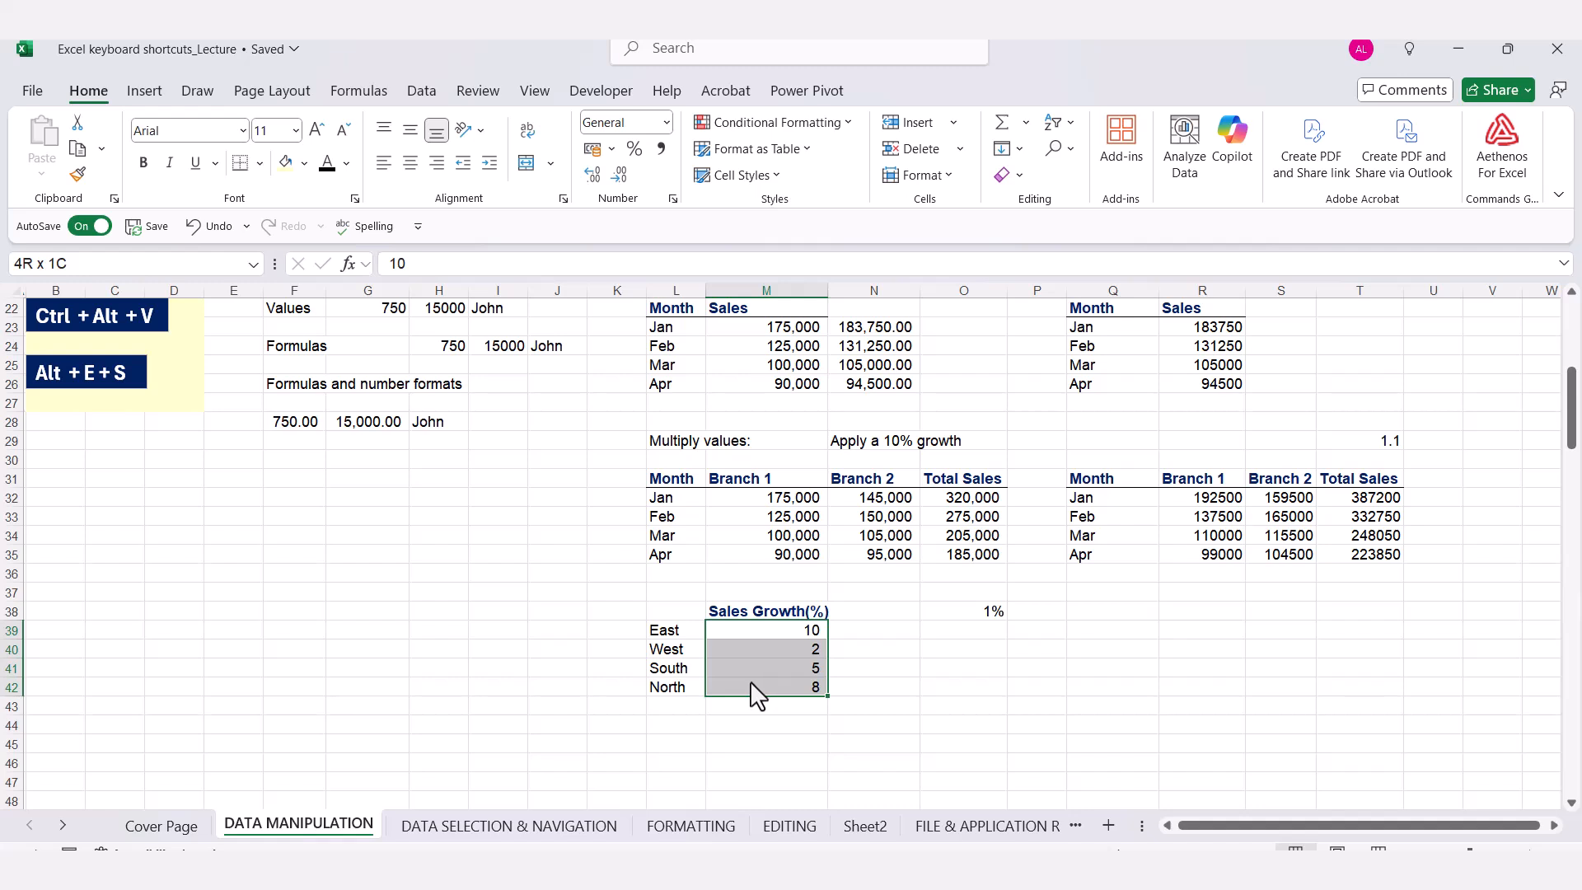
left_click(900, 652)
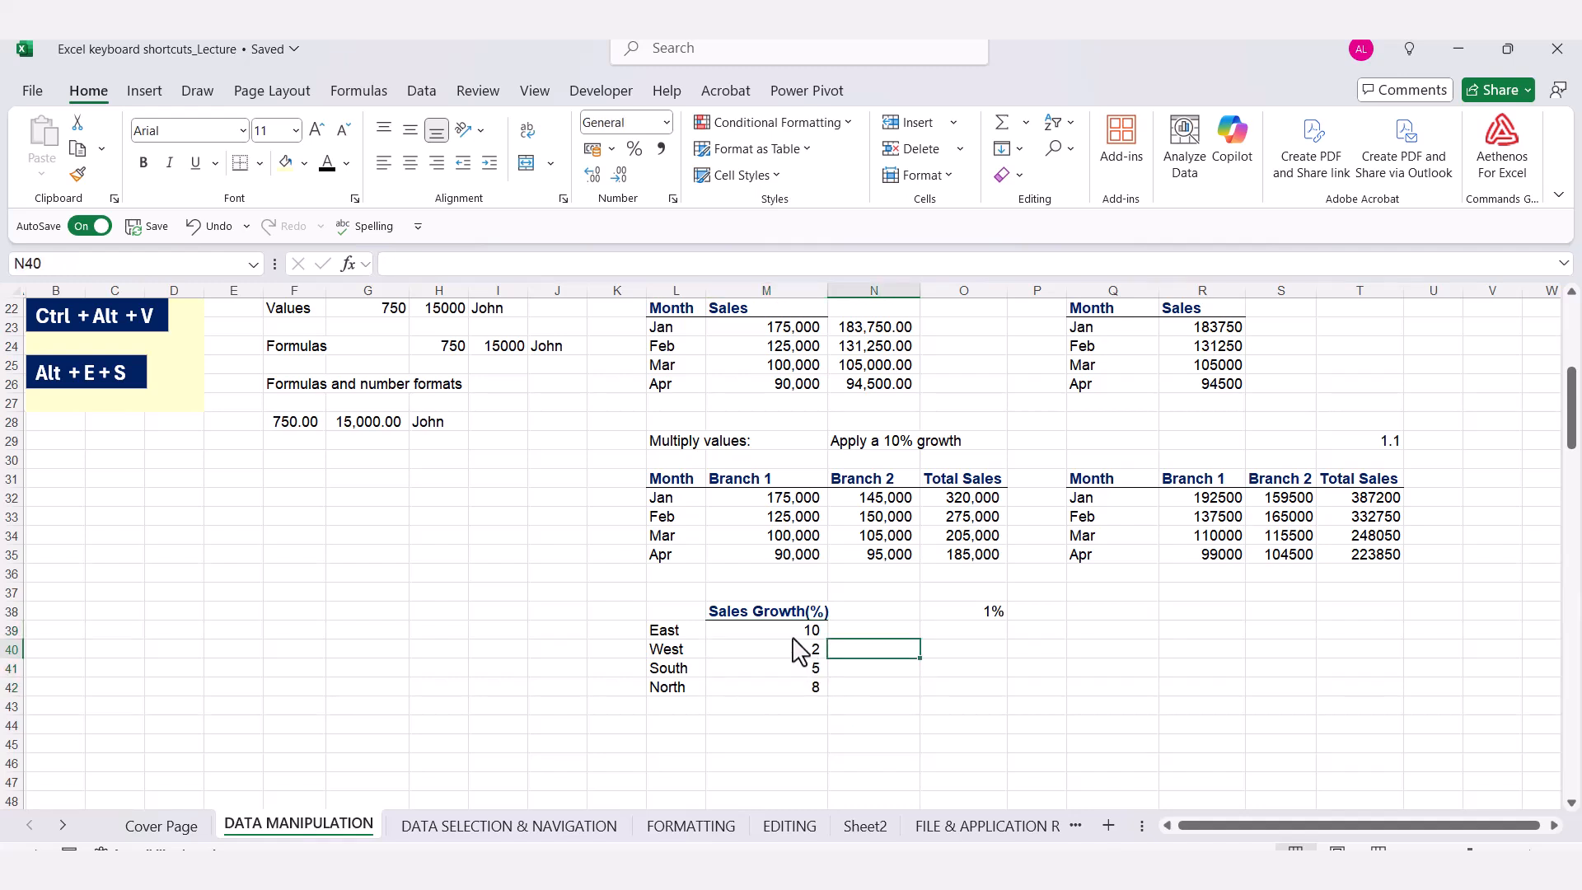
left_click_drag(796, 636, 787, 690)
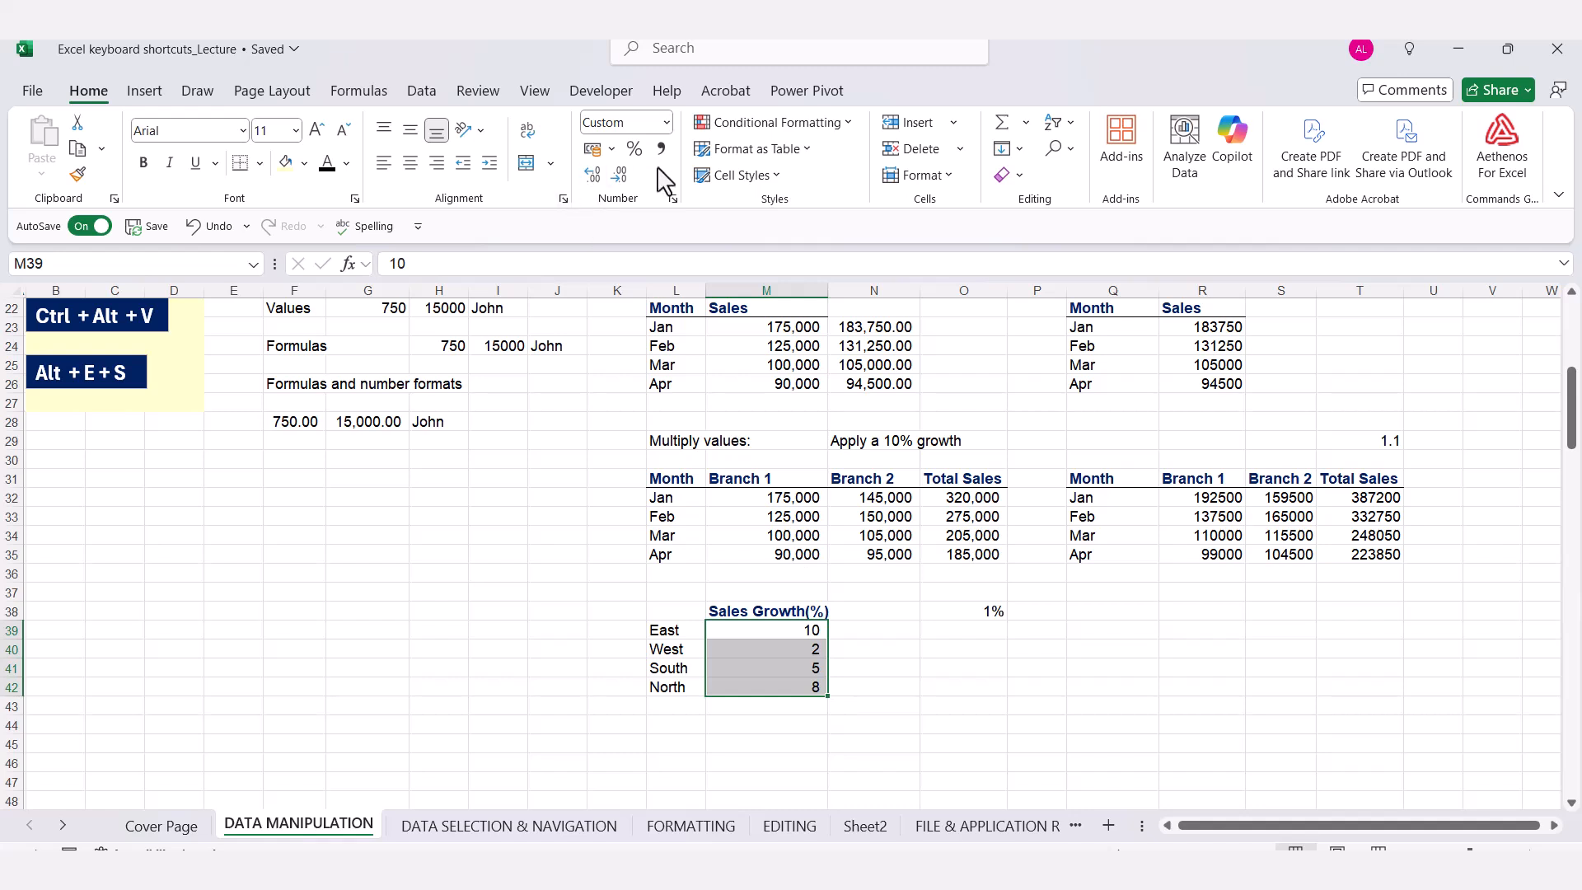
left_click(634, 148)
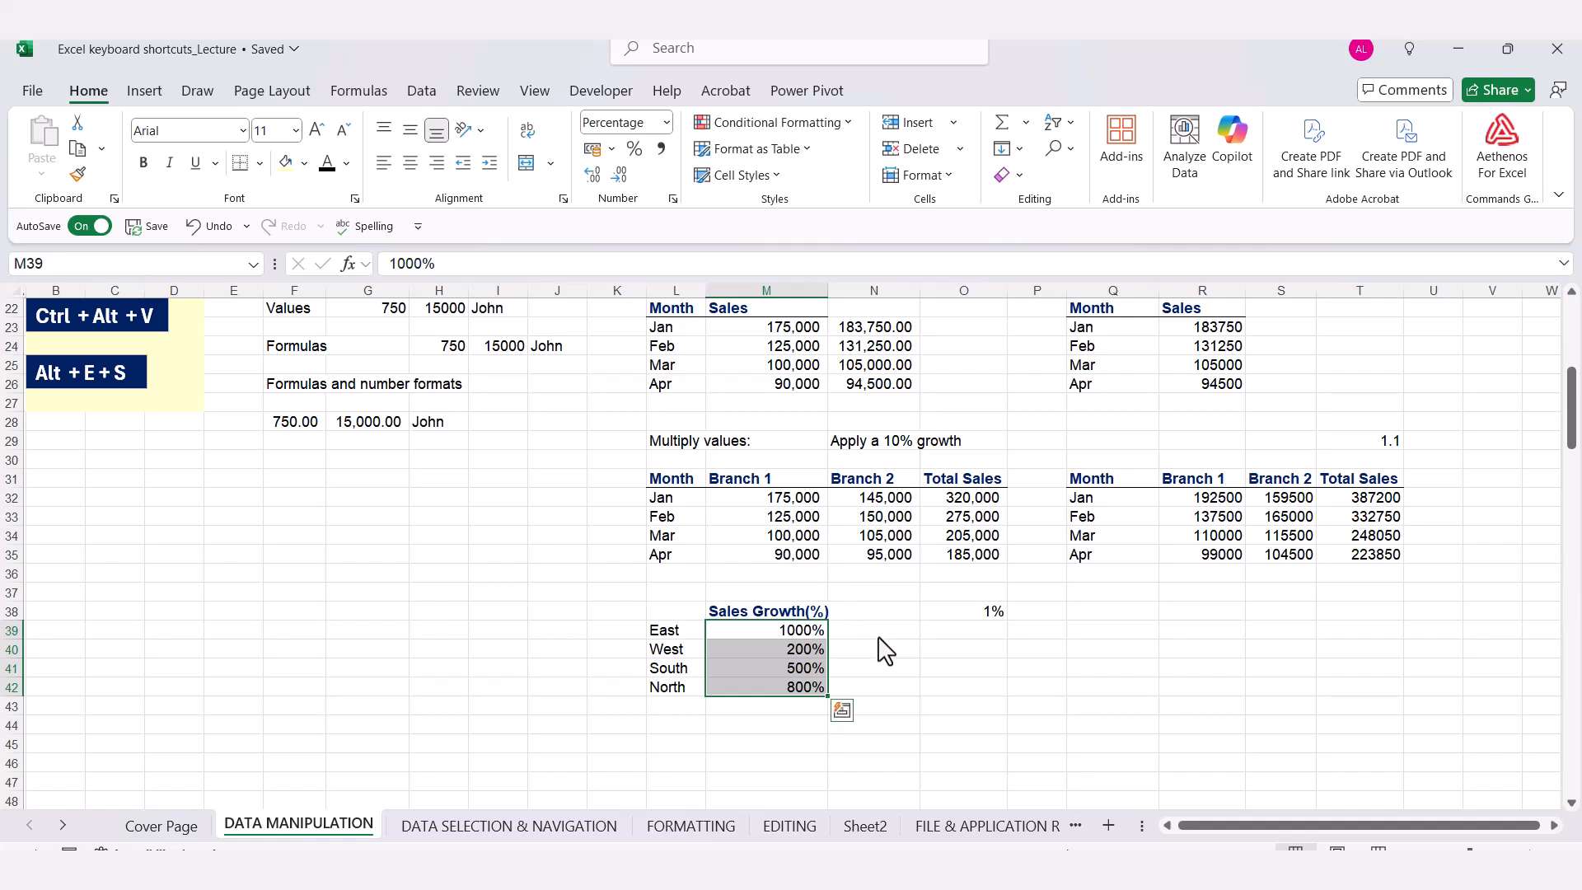
key("ctrl+z")
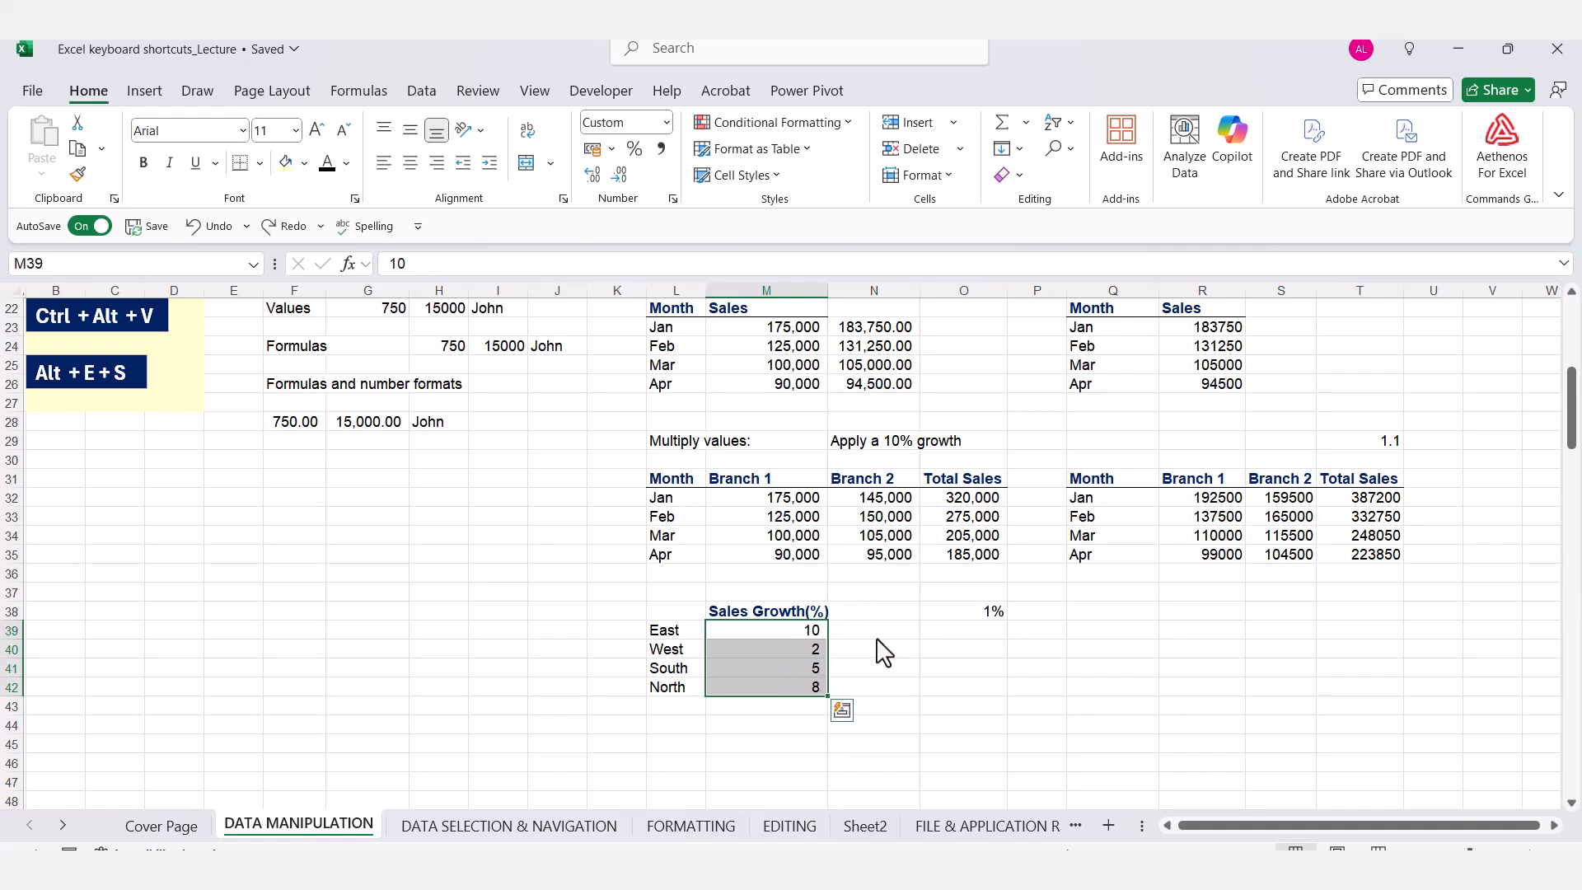
left_click(878, 636)
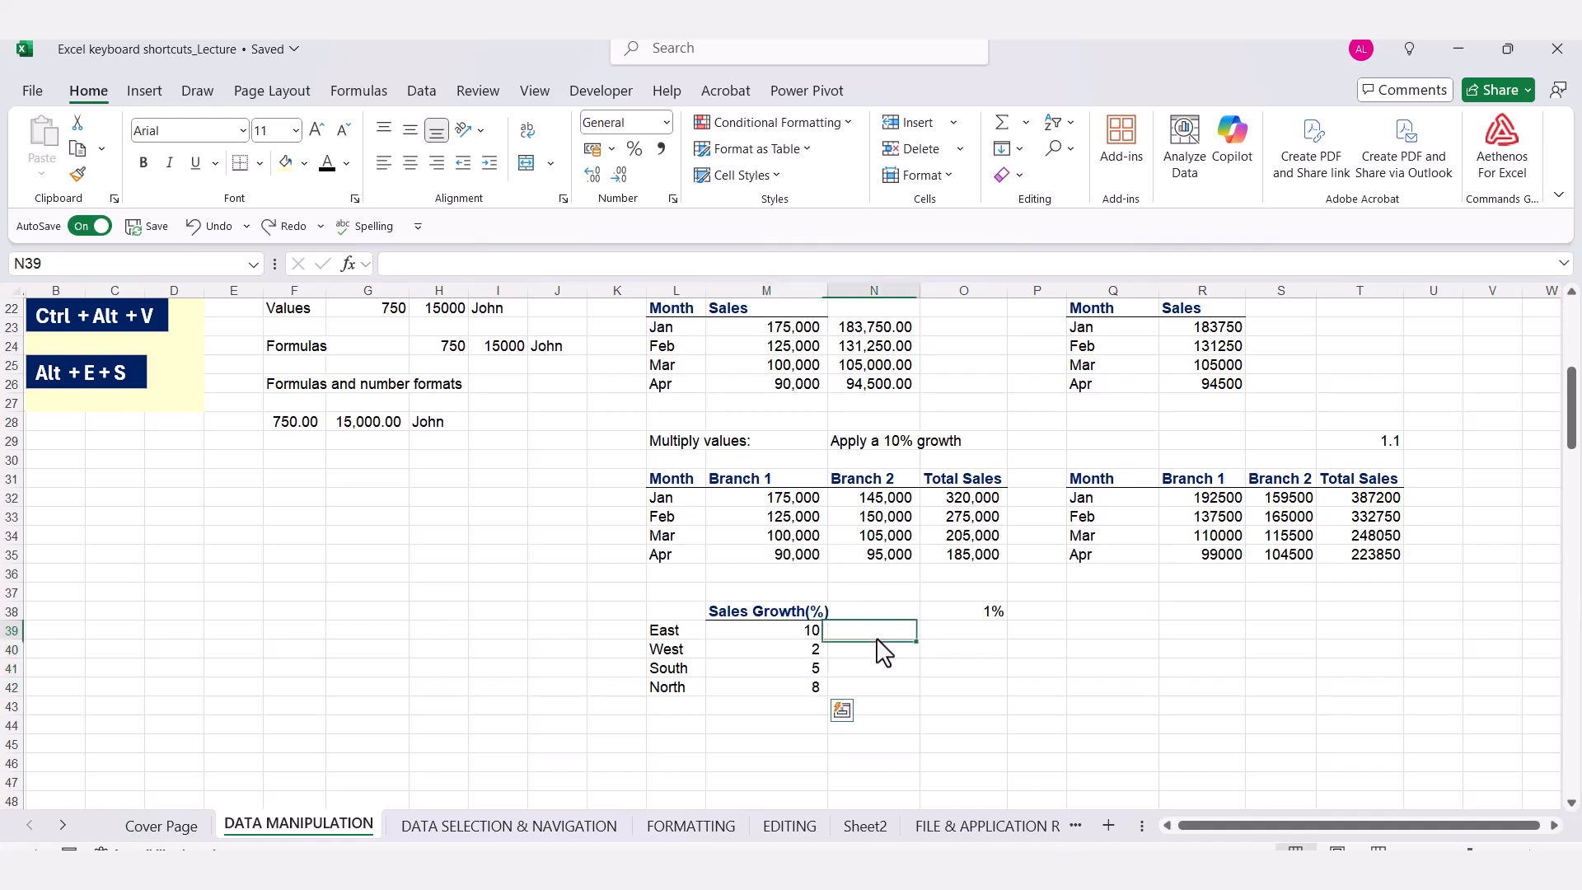
left_click(803, 634)
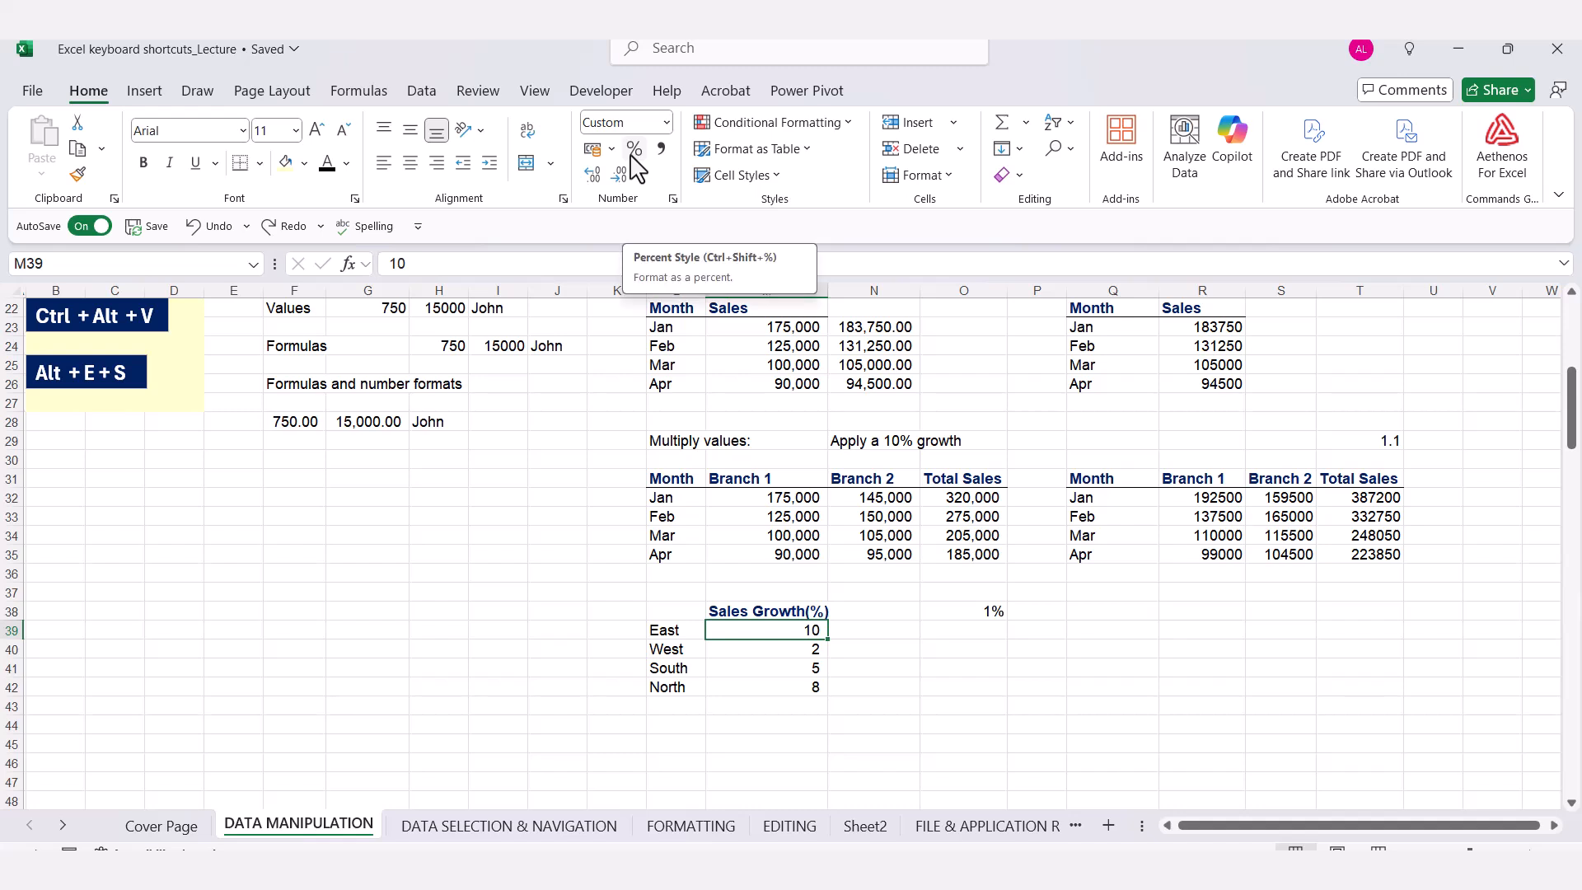
left_click(993, 653)
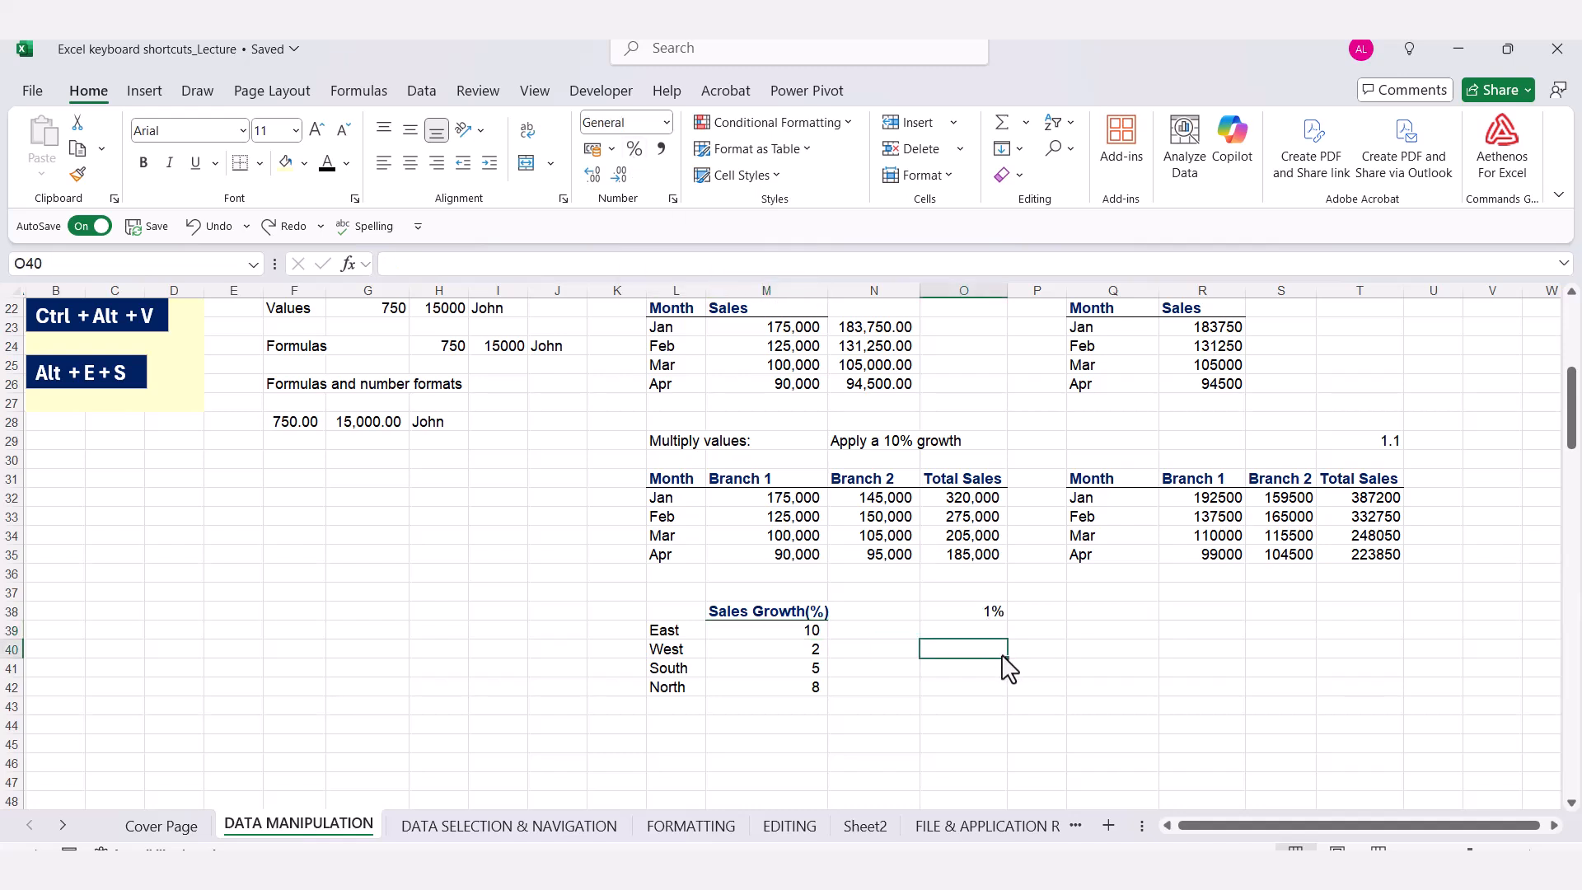
Copy the 1% in O38 and use Paste Special with the Multiply operation on the Sales Growth(%) values in M39:M42
left_click(974, 614)
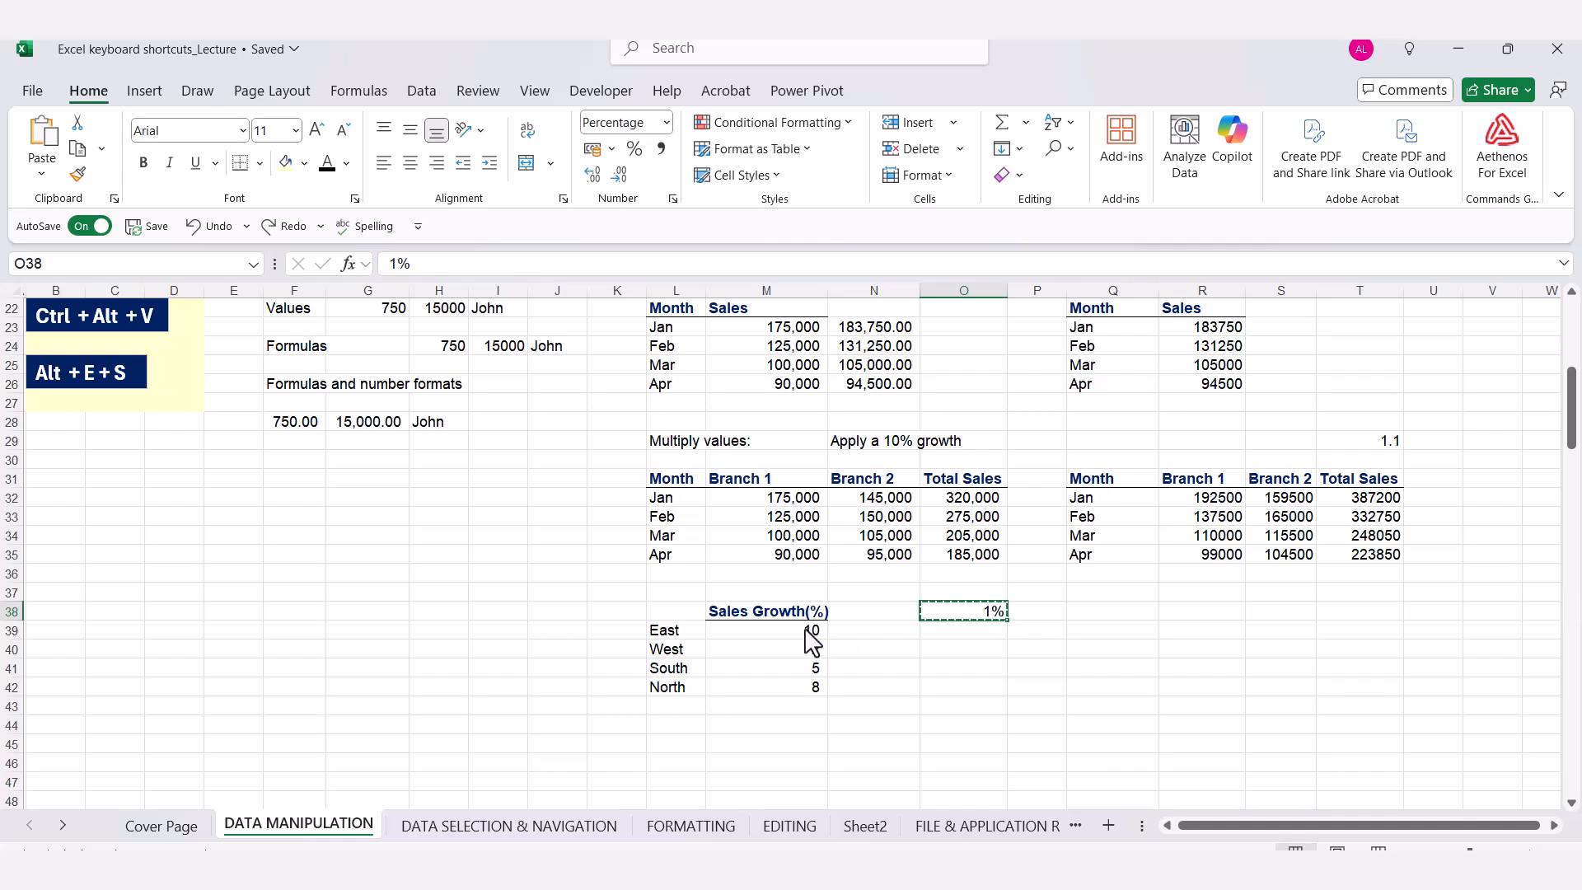
left_click_drag(810, 631, 796, 685)
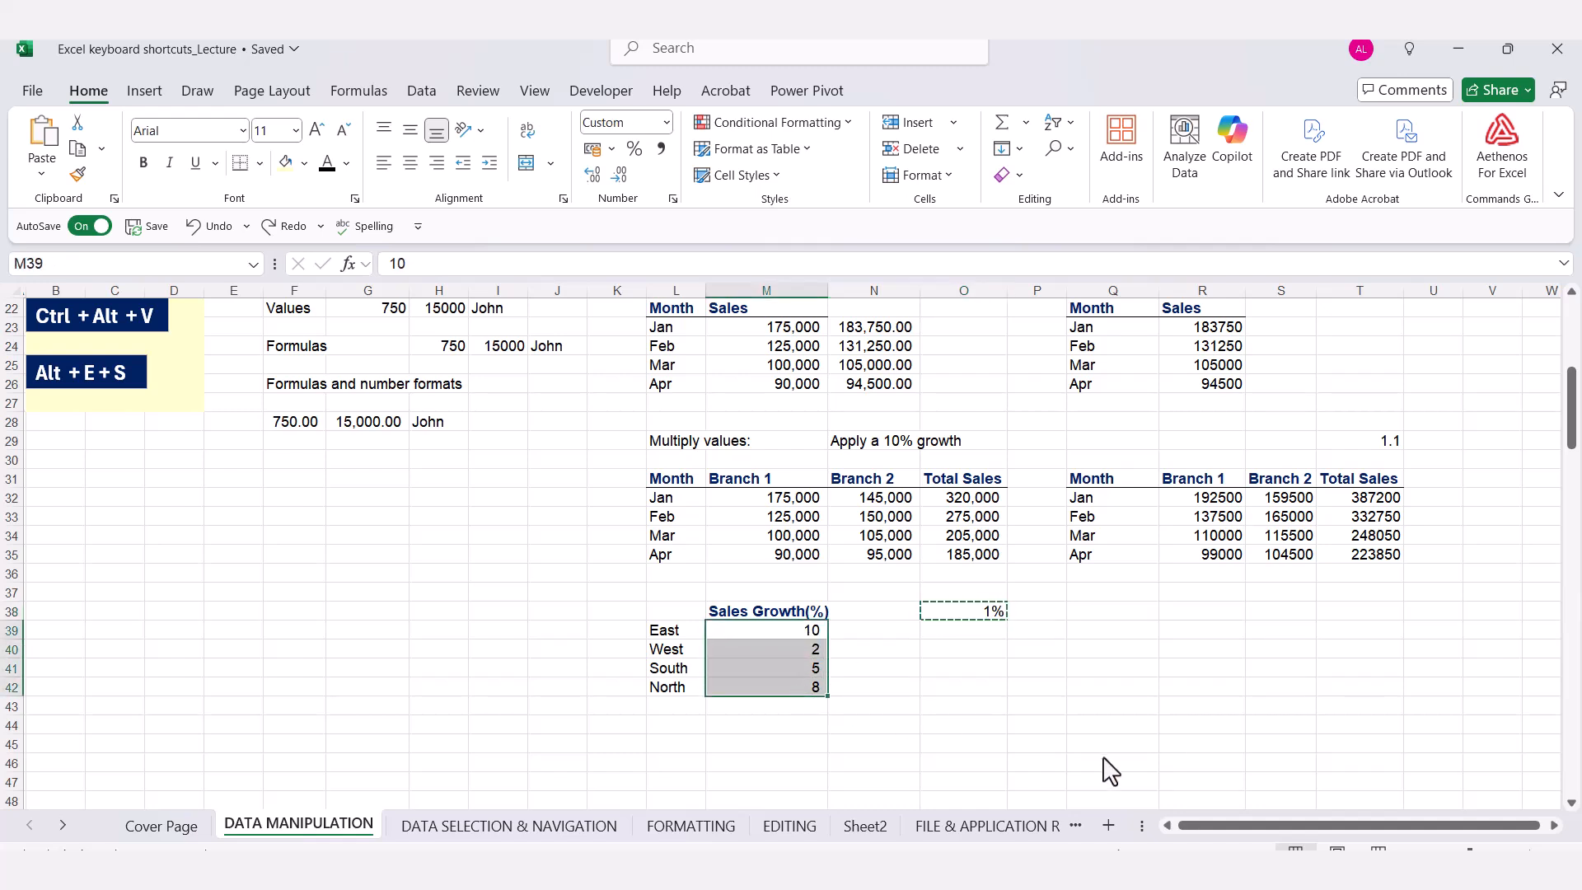
key("alt+e")
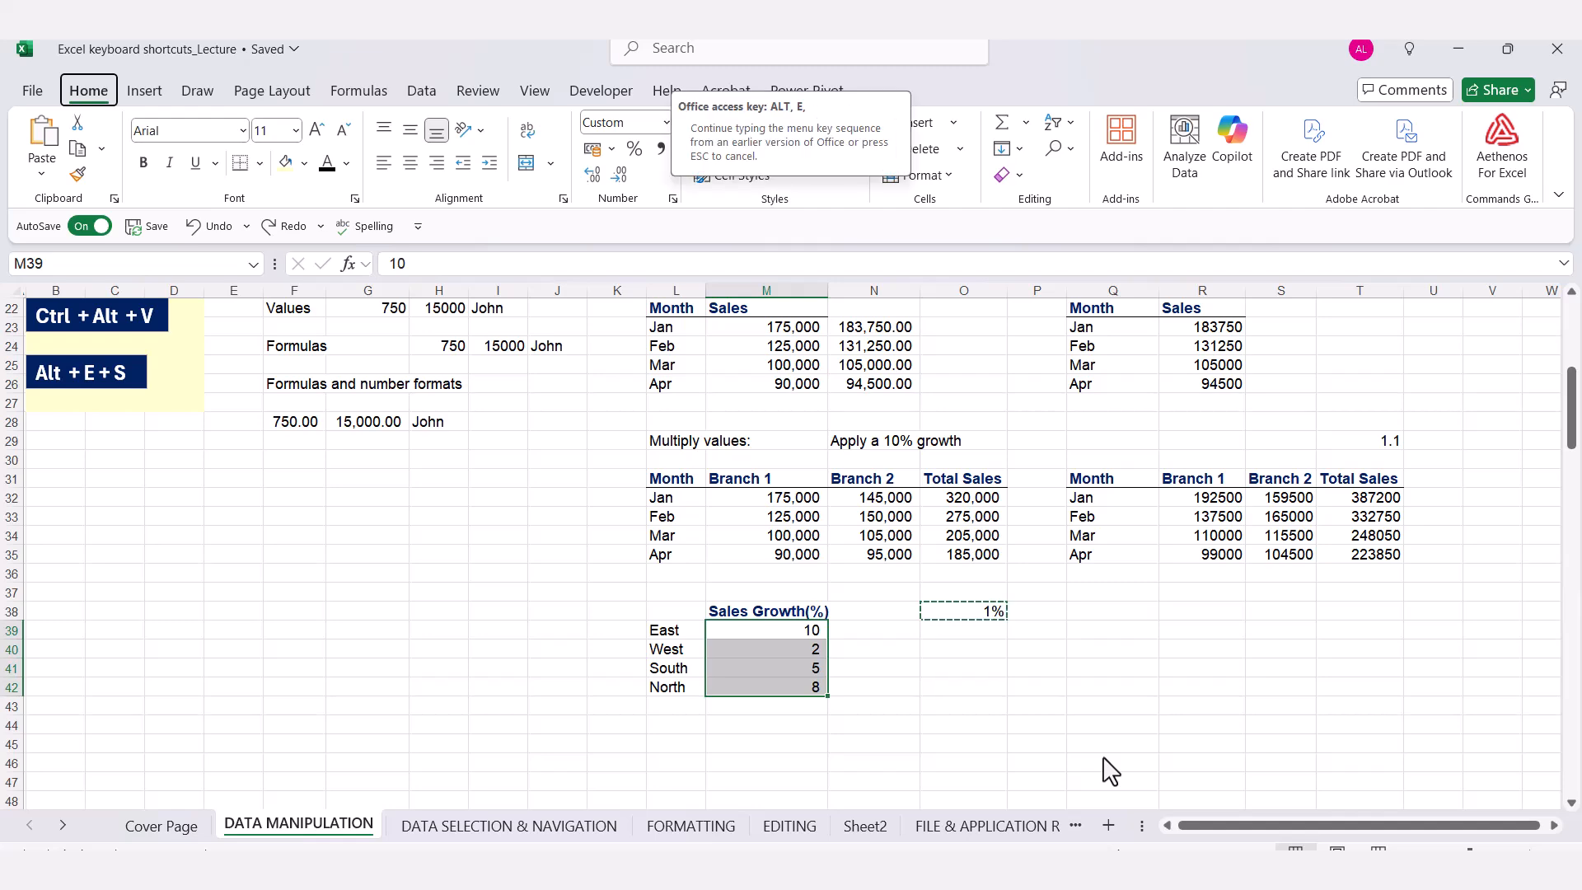
key("s")
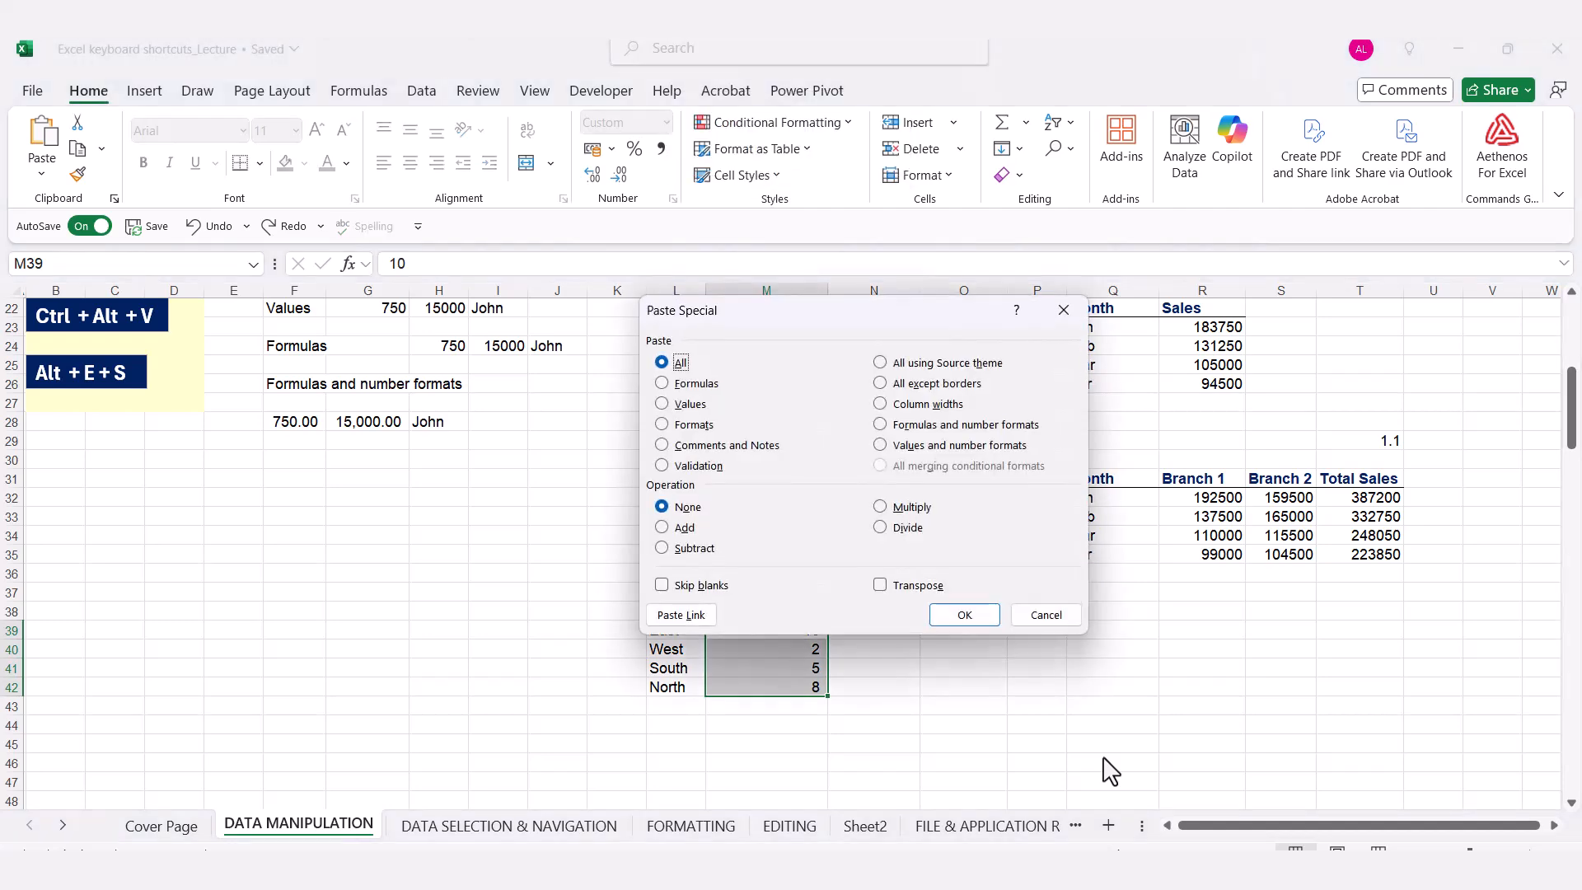
left_click(900, 508)
left_click_drag(941, 333, 1333, 369)
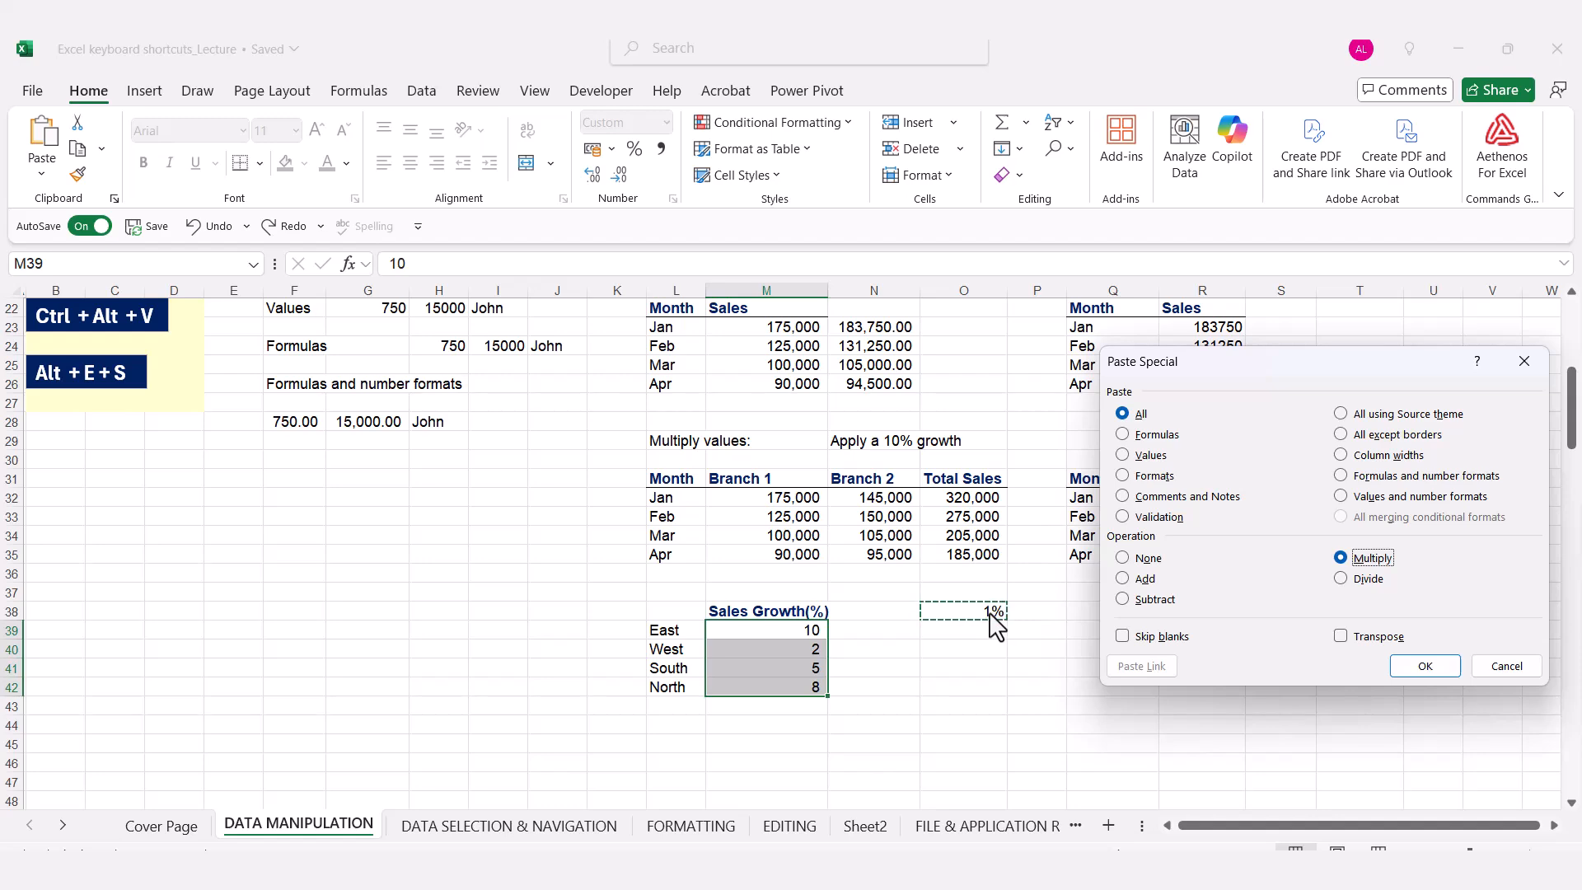
left_click(1422, 668)
left_click(962, 671)
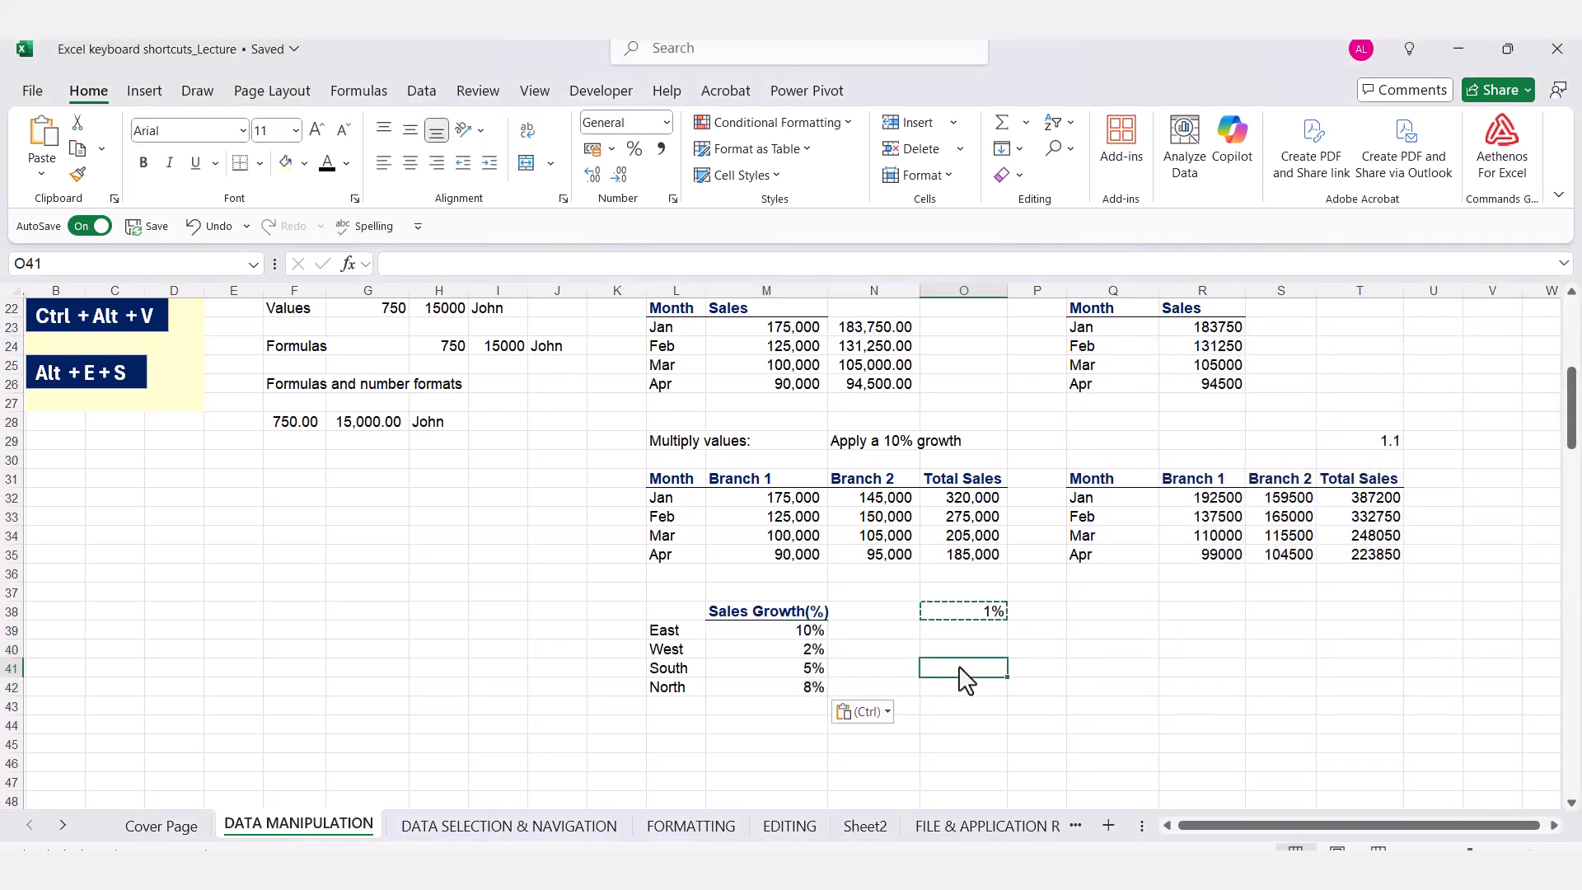
key("Escape")
left_click_drag(811, 633, 805, 694)
left_click(913, 692)
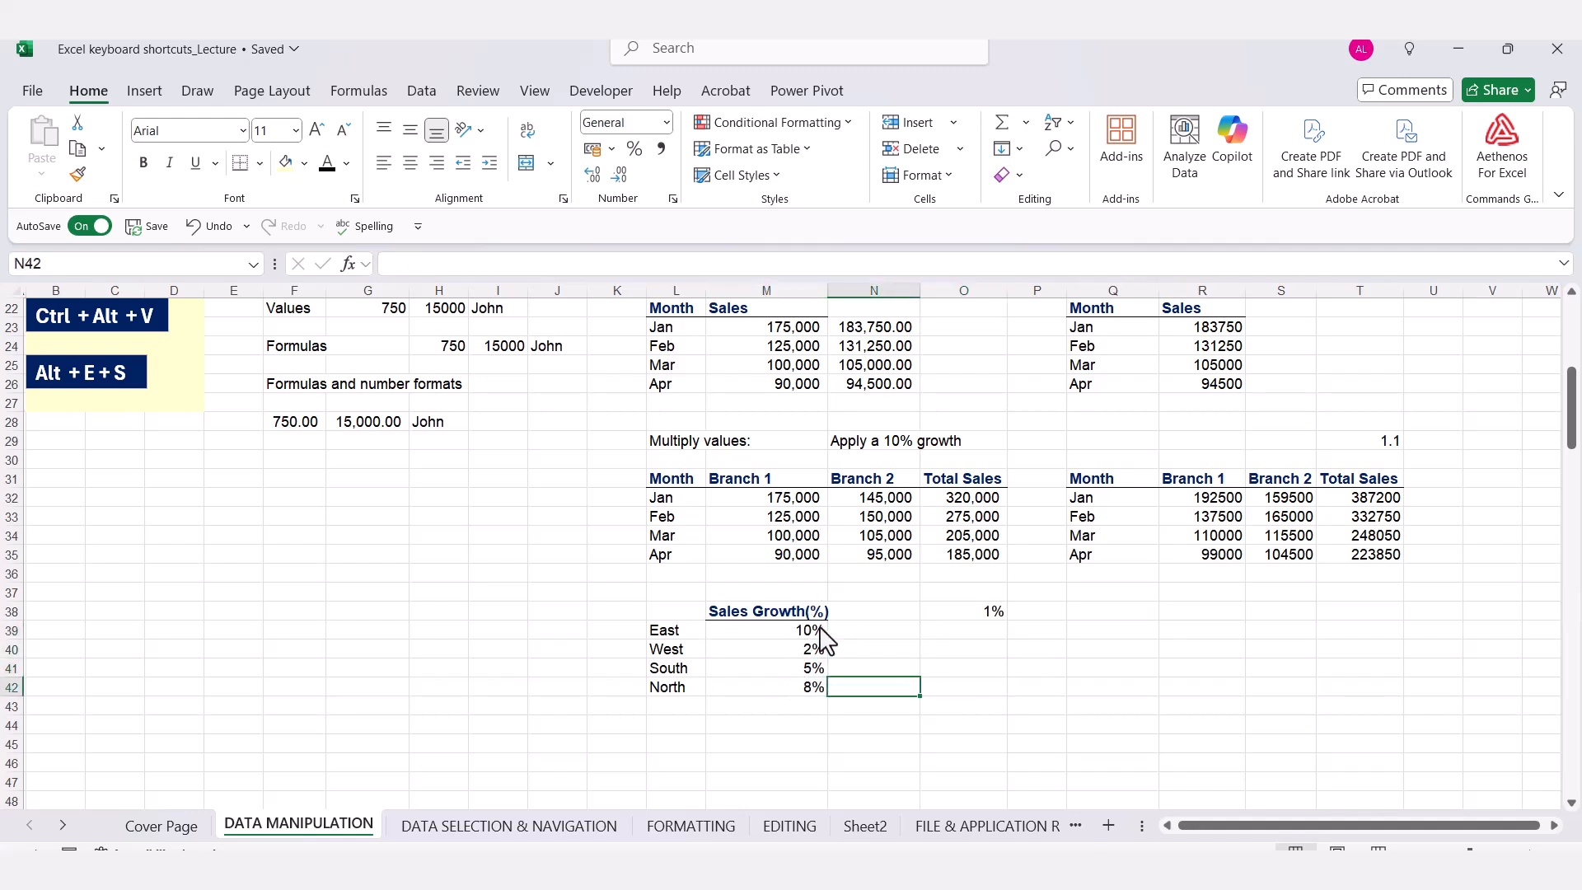
Examine the Paste Special choices and their shortcut letters for the copied H49 value, starting from the Paste Special Values section
scroll(785, 565, "down", 8)
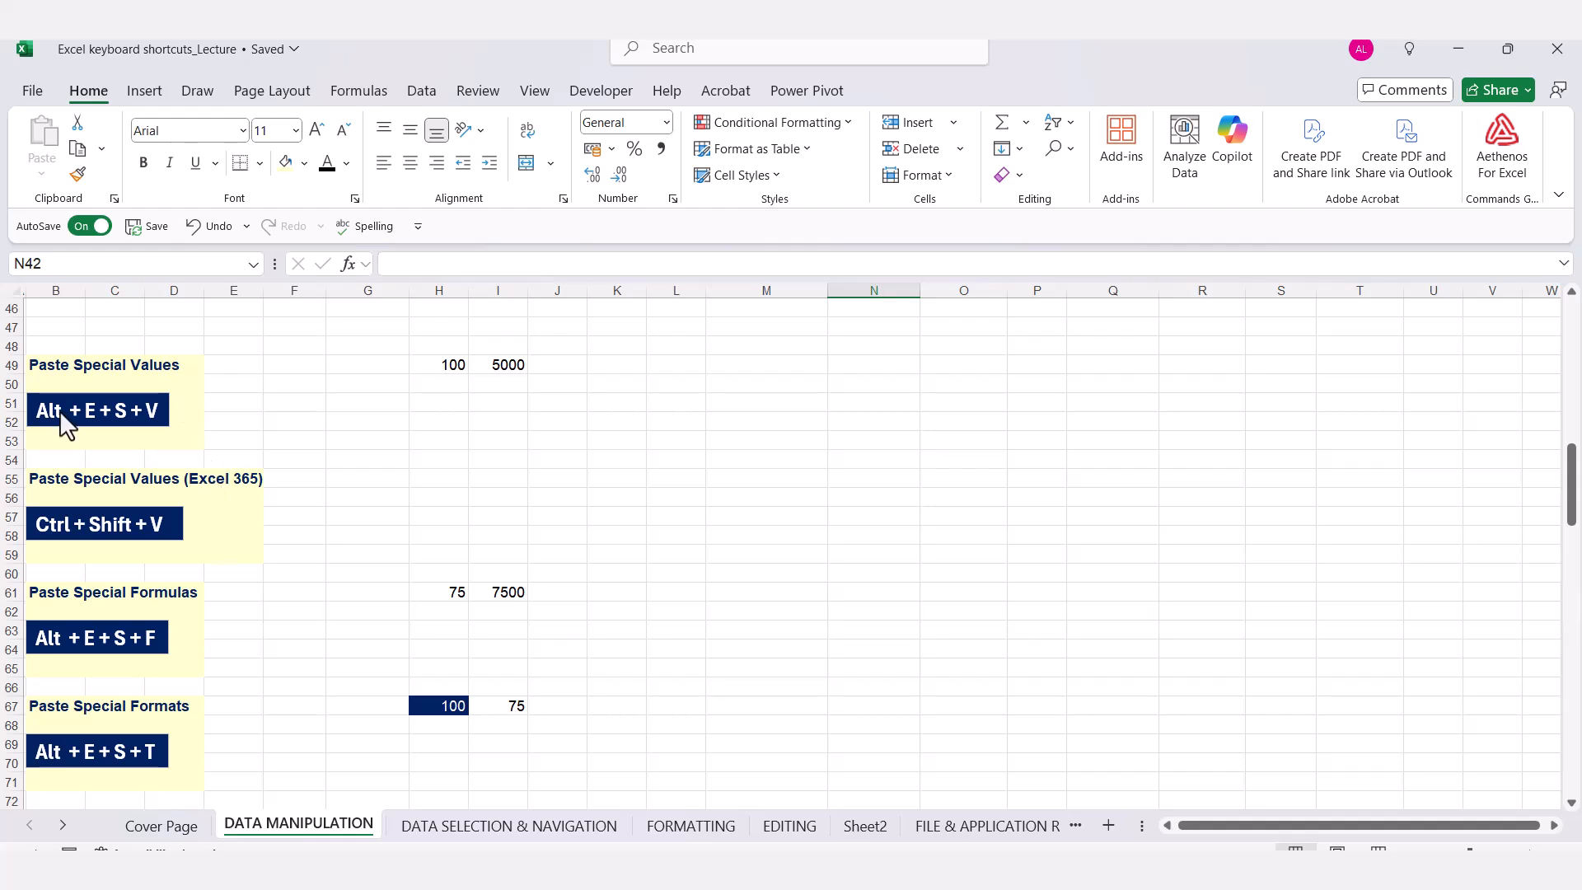
double_click(156, 412)
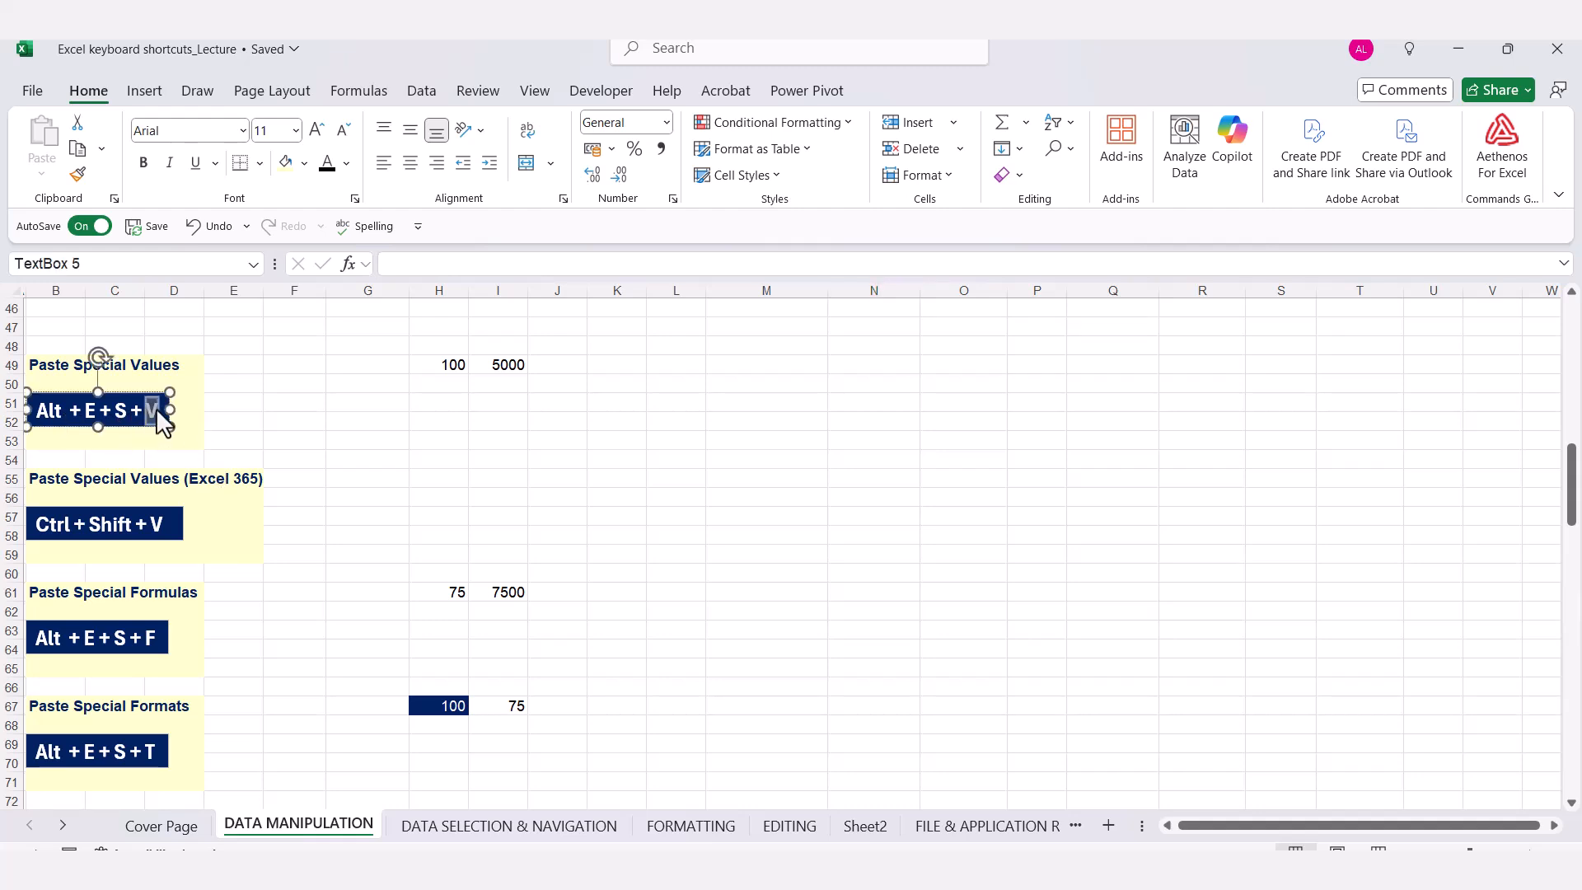
left_click(311, 441)
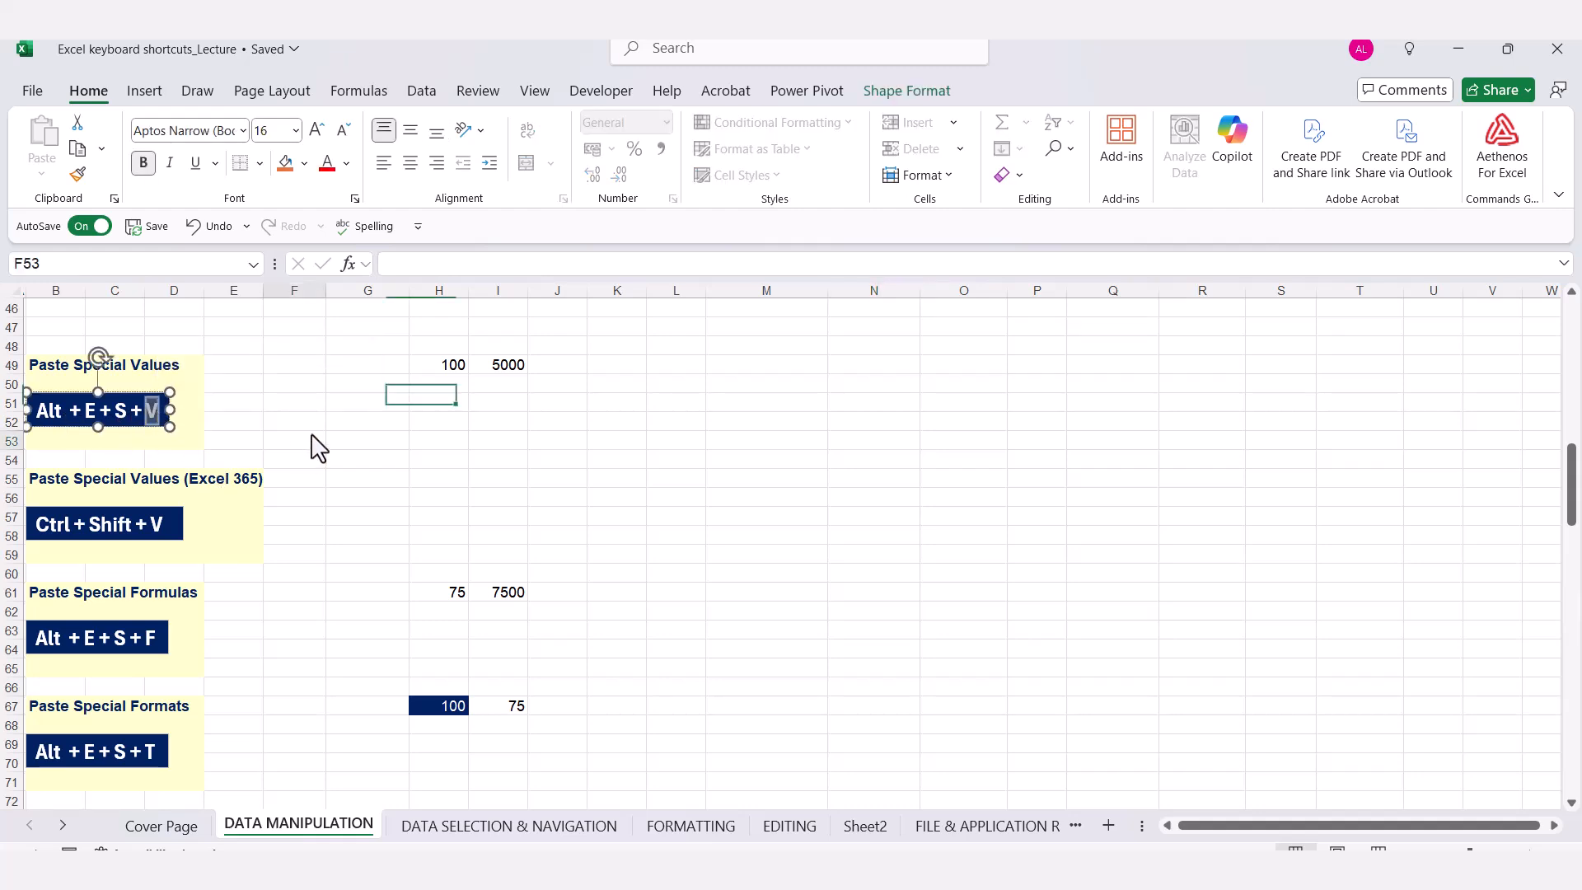
left_click(434, 364)
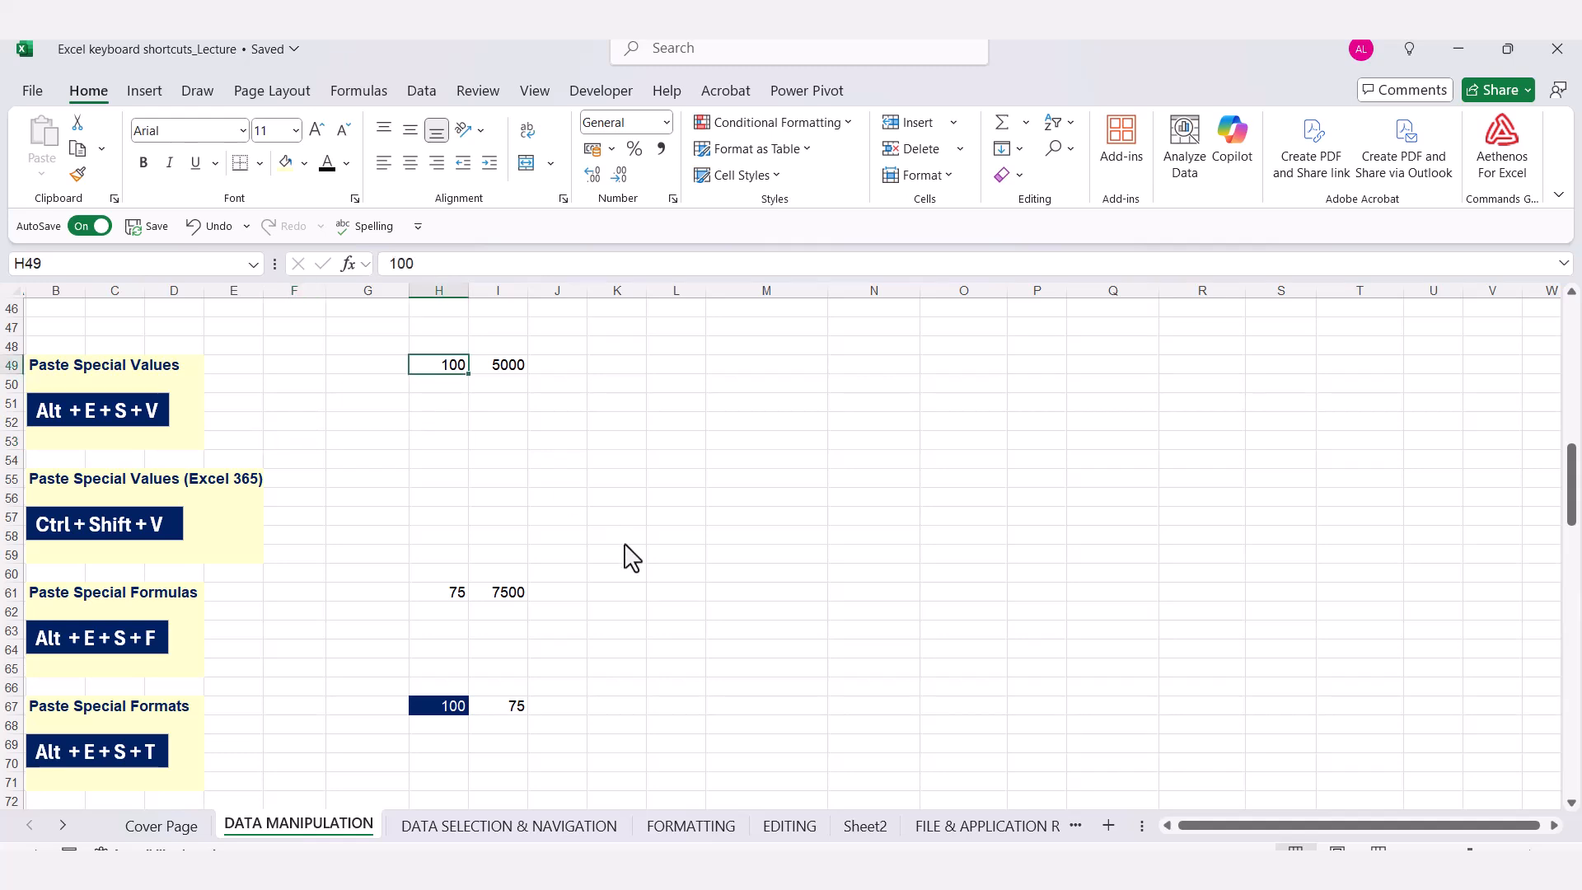
key("ctrl+c")
left_click(461, 405)
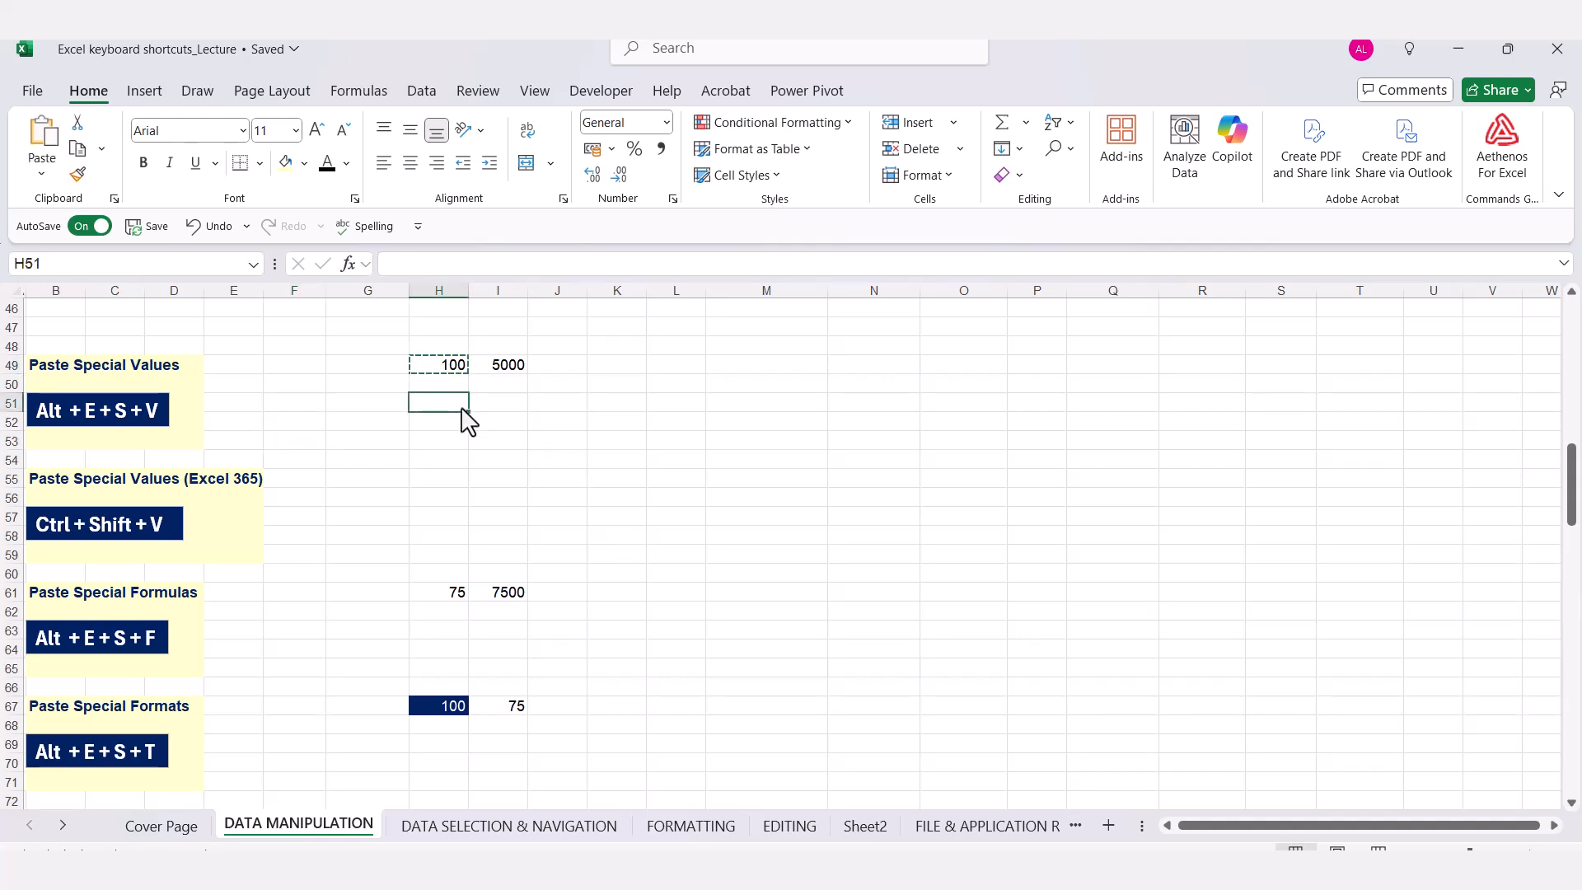
key("alt+e")
key("s")
left_click_drag(1038, 336, 786, 309)
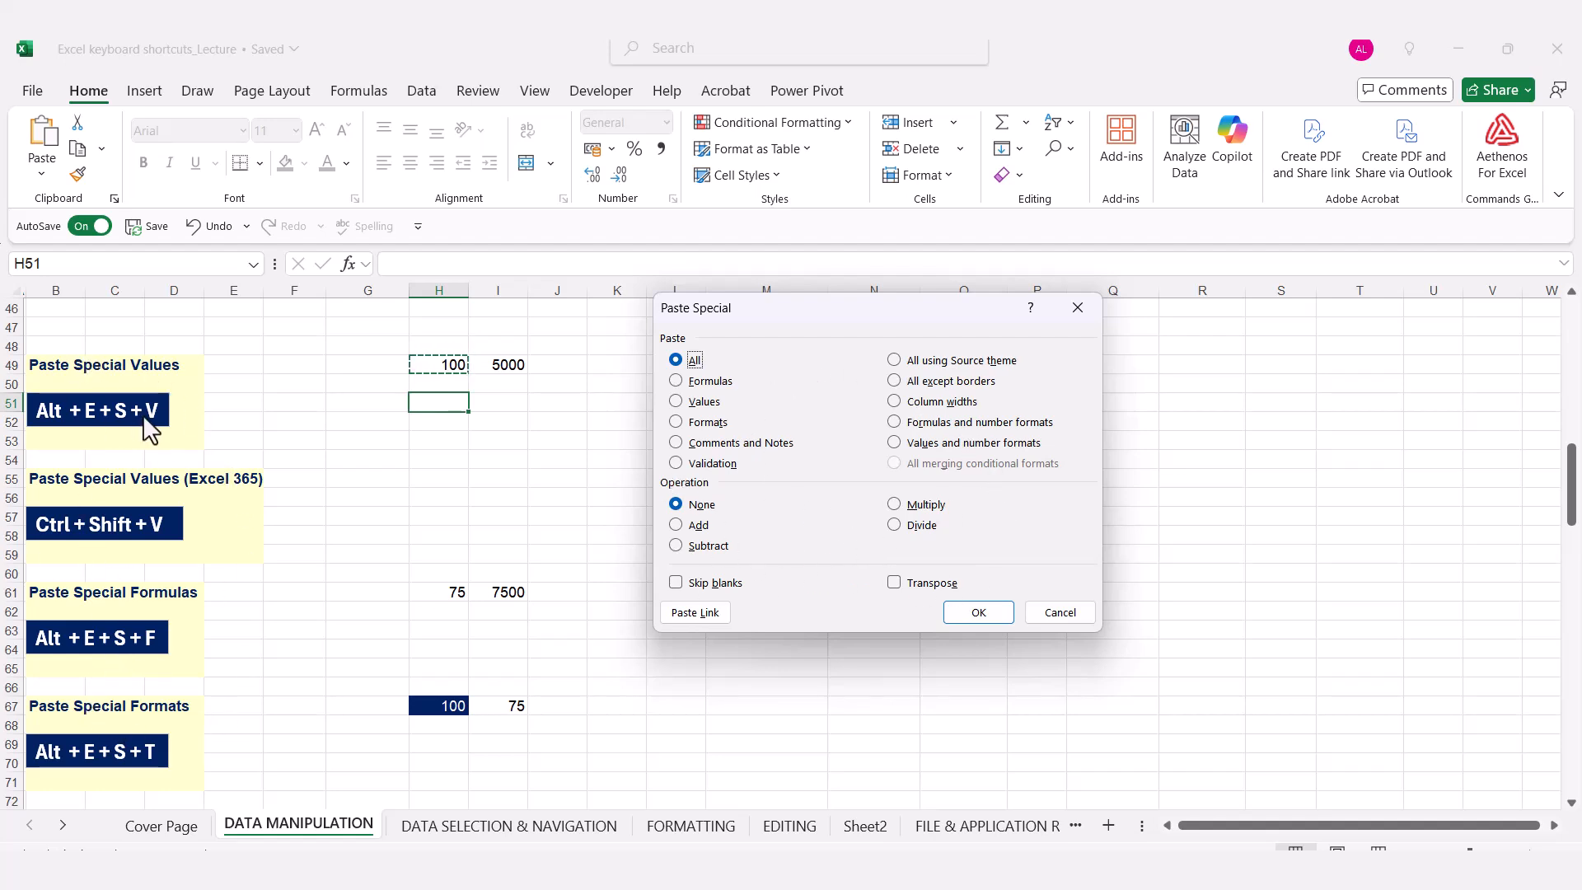
left_click(1061, 614)
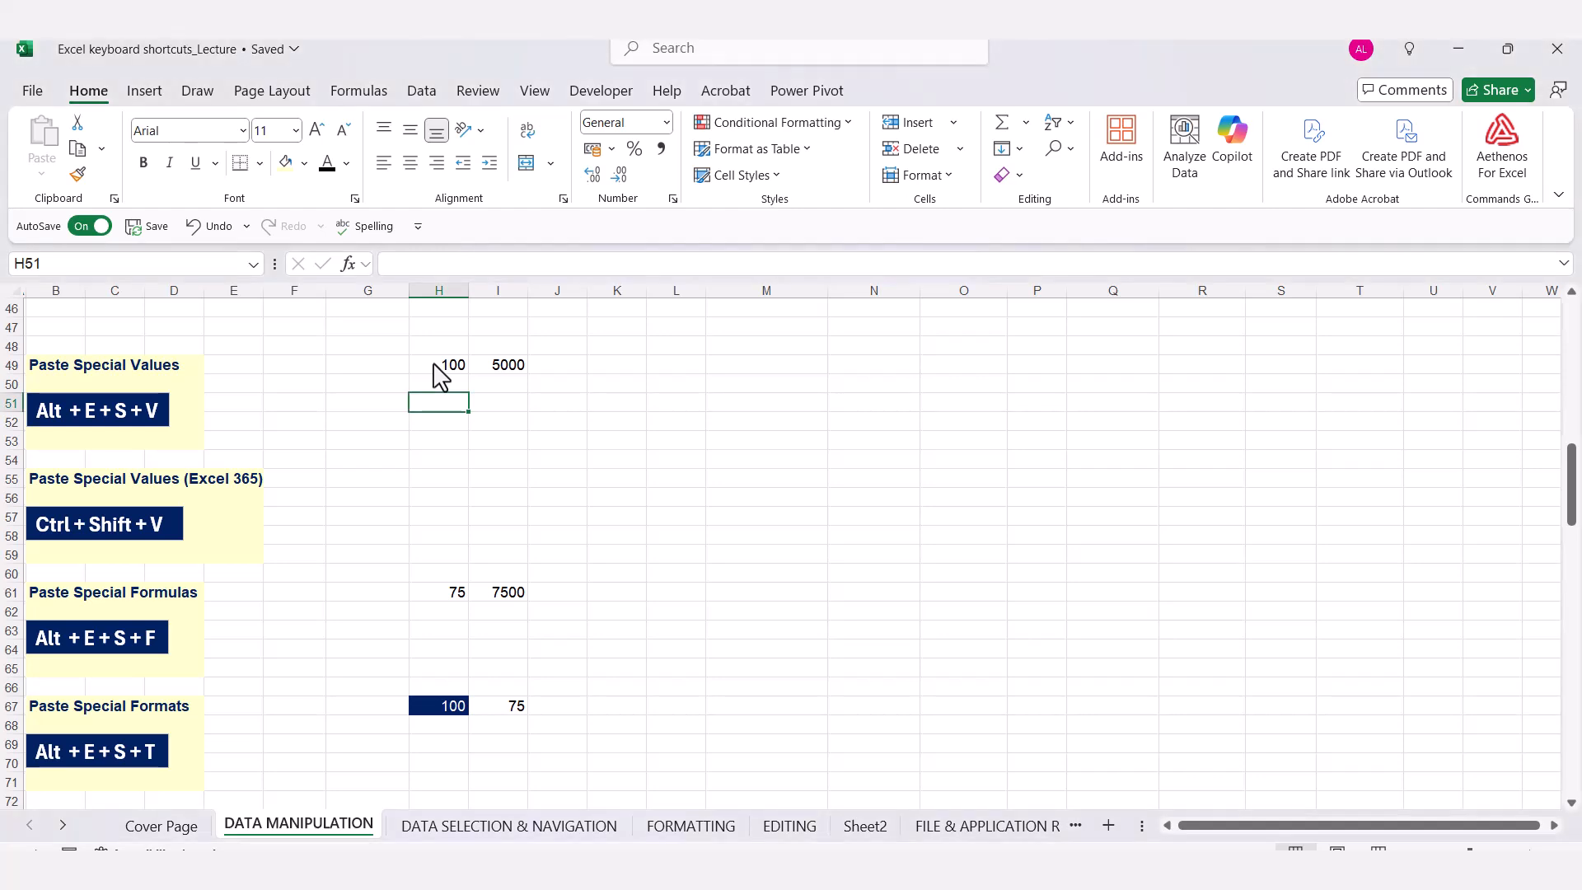
Copy H49:I49 and use Paste Special with the Values option to paste them into H51:I51
left_click_drag(442, 367, 487, 372)
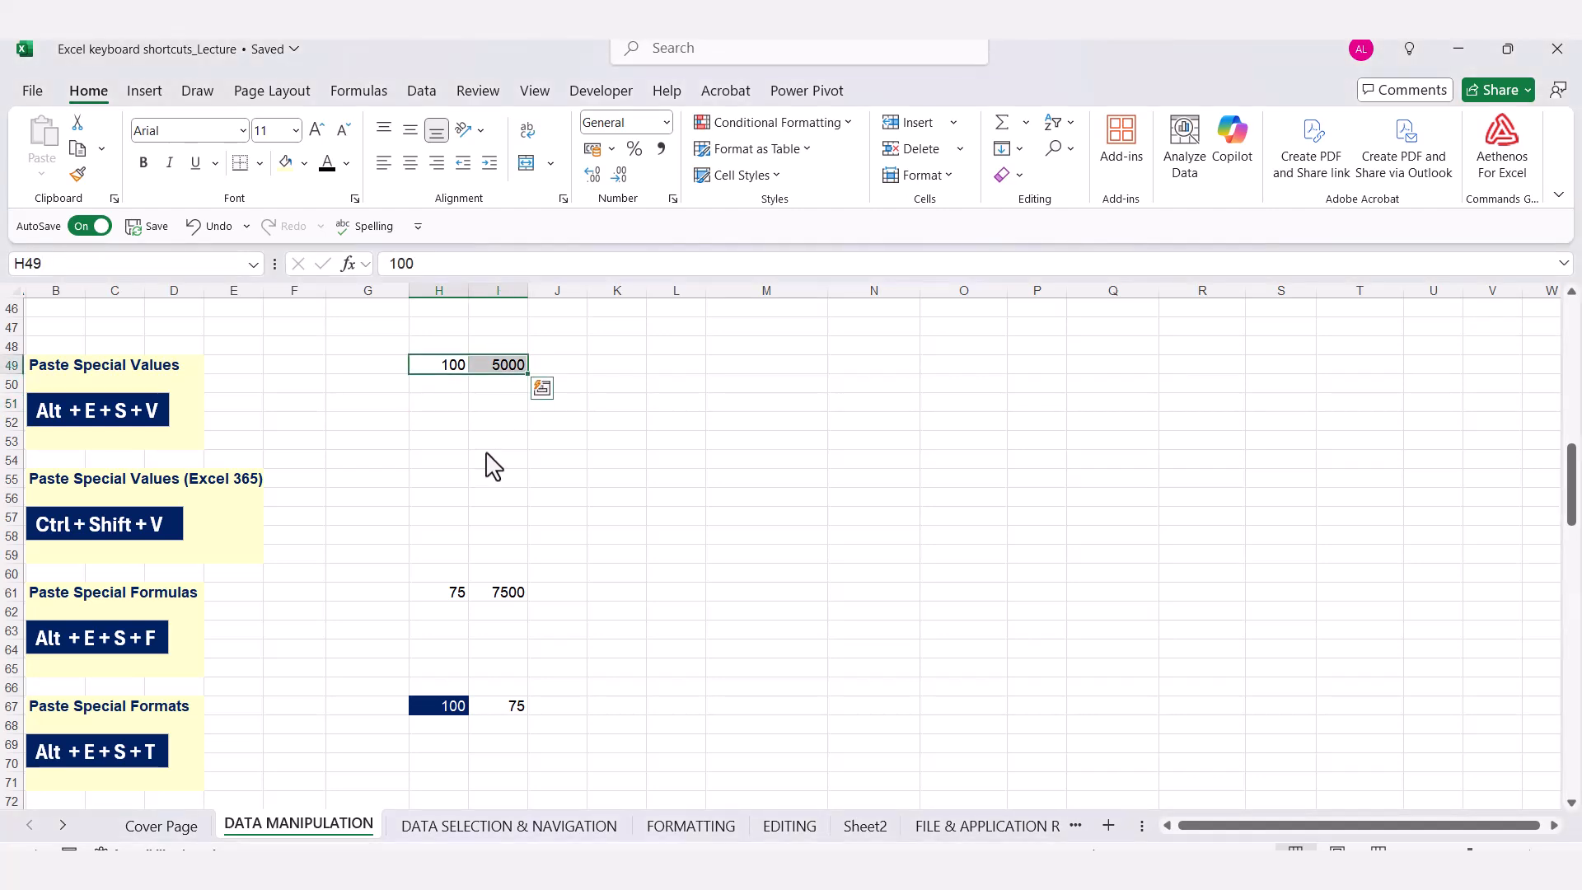
key("ctrl+c")
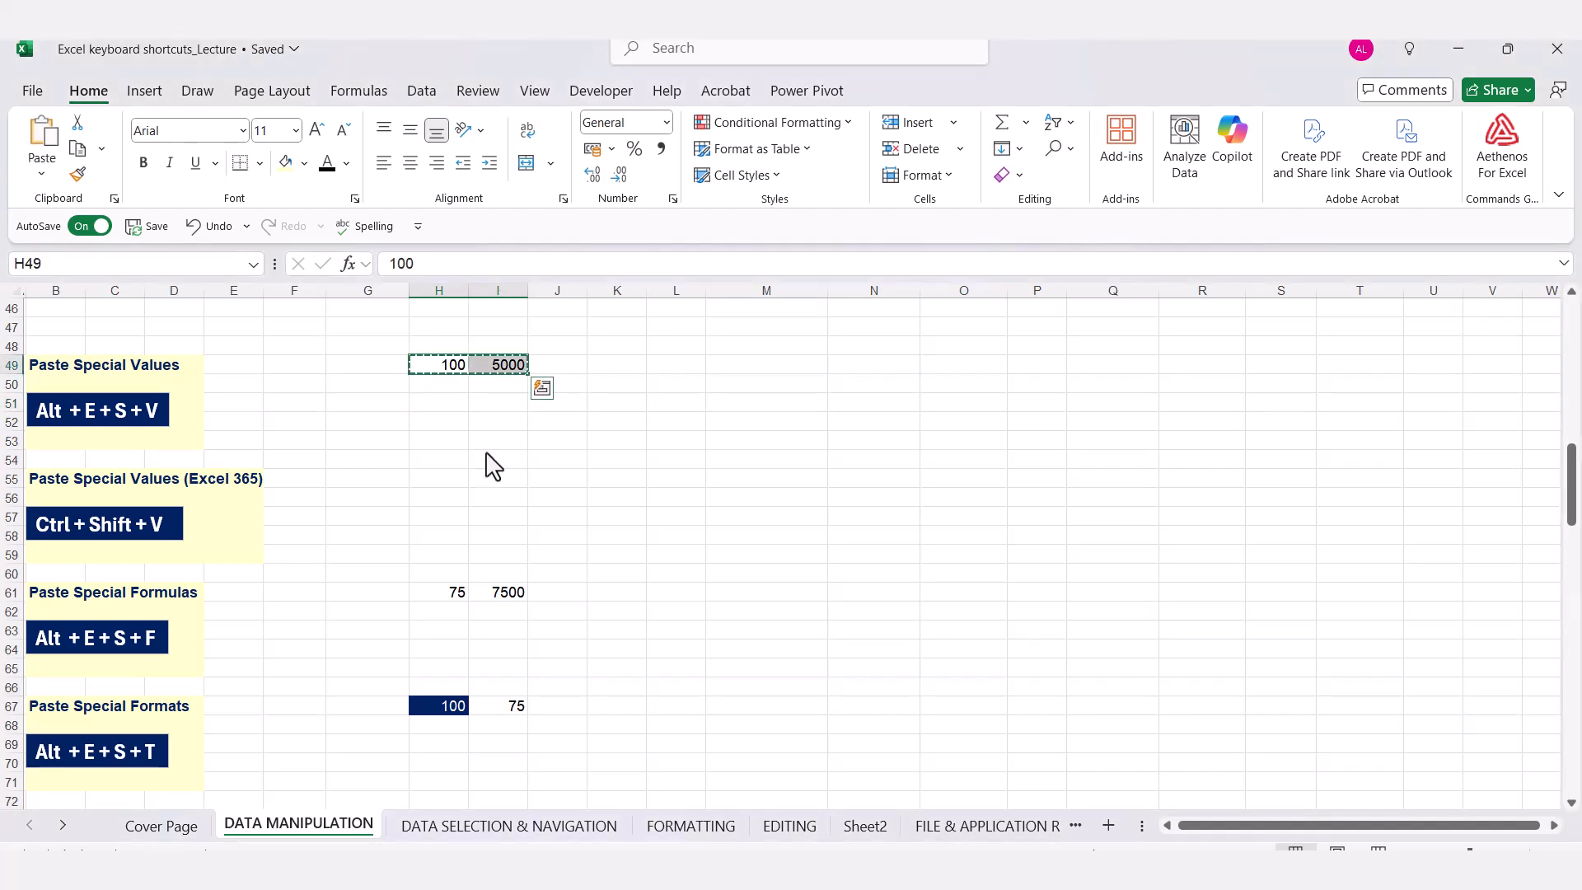
left_click(451, 403)
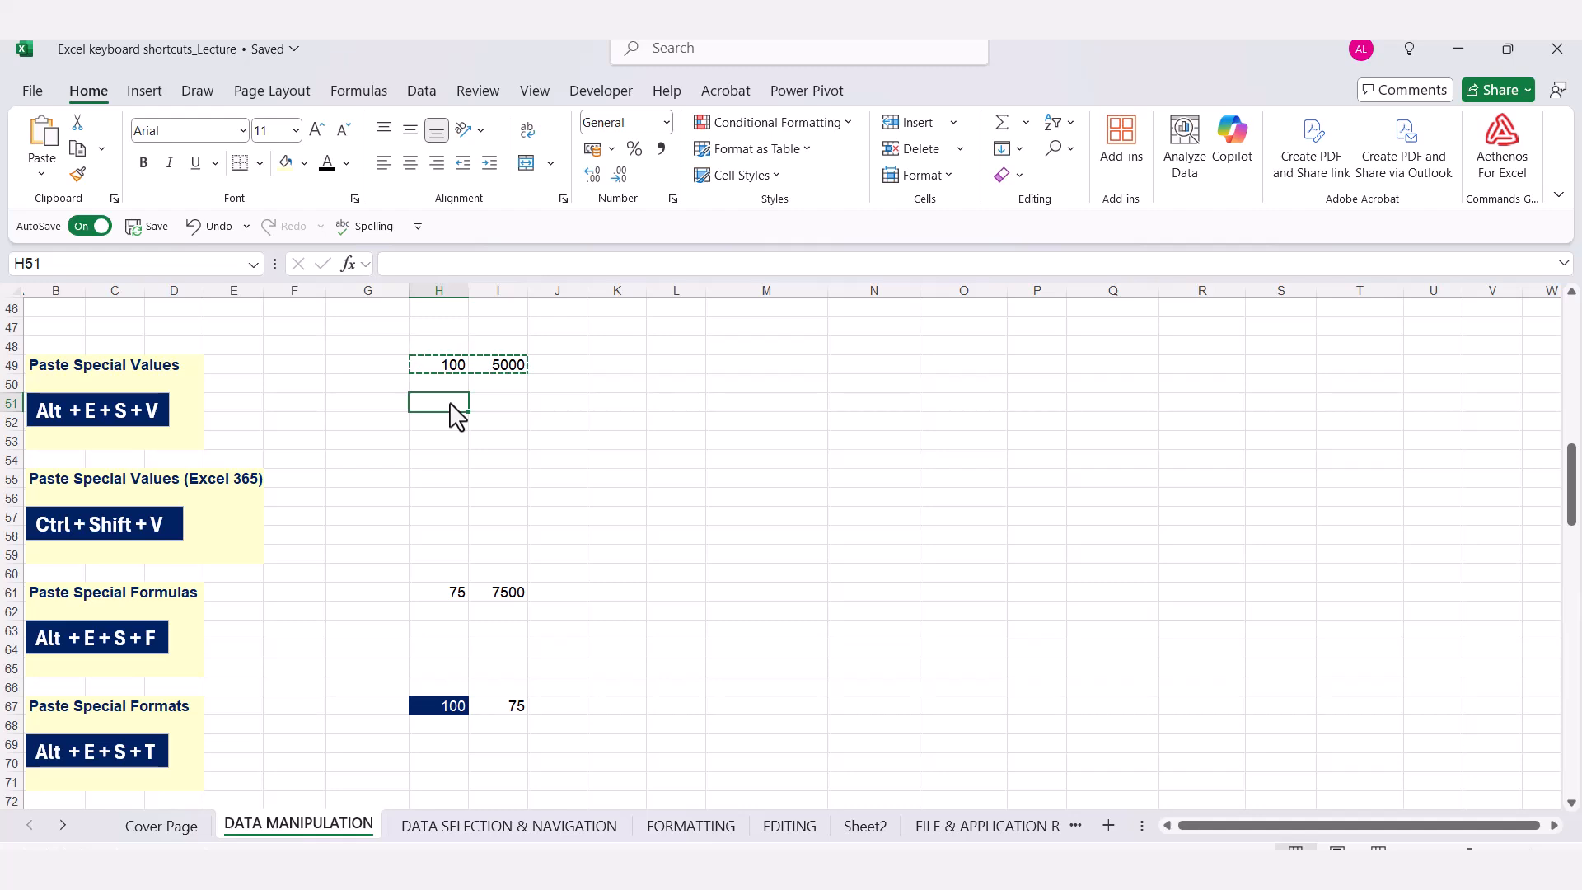
key("alt+e")
key("s")
key("v")
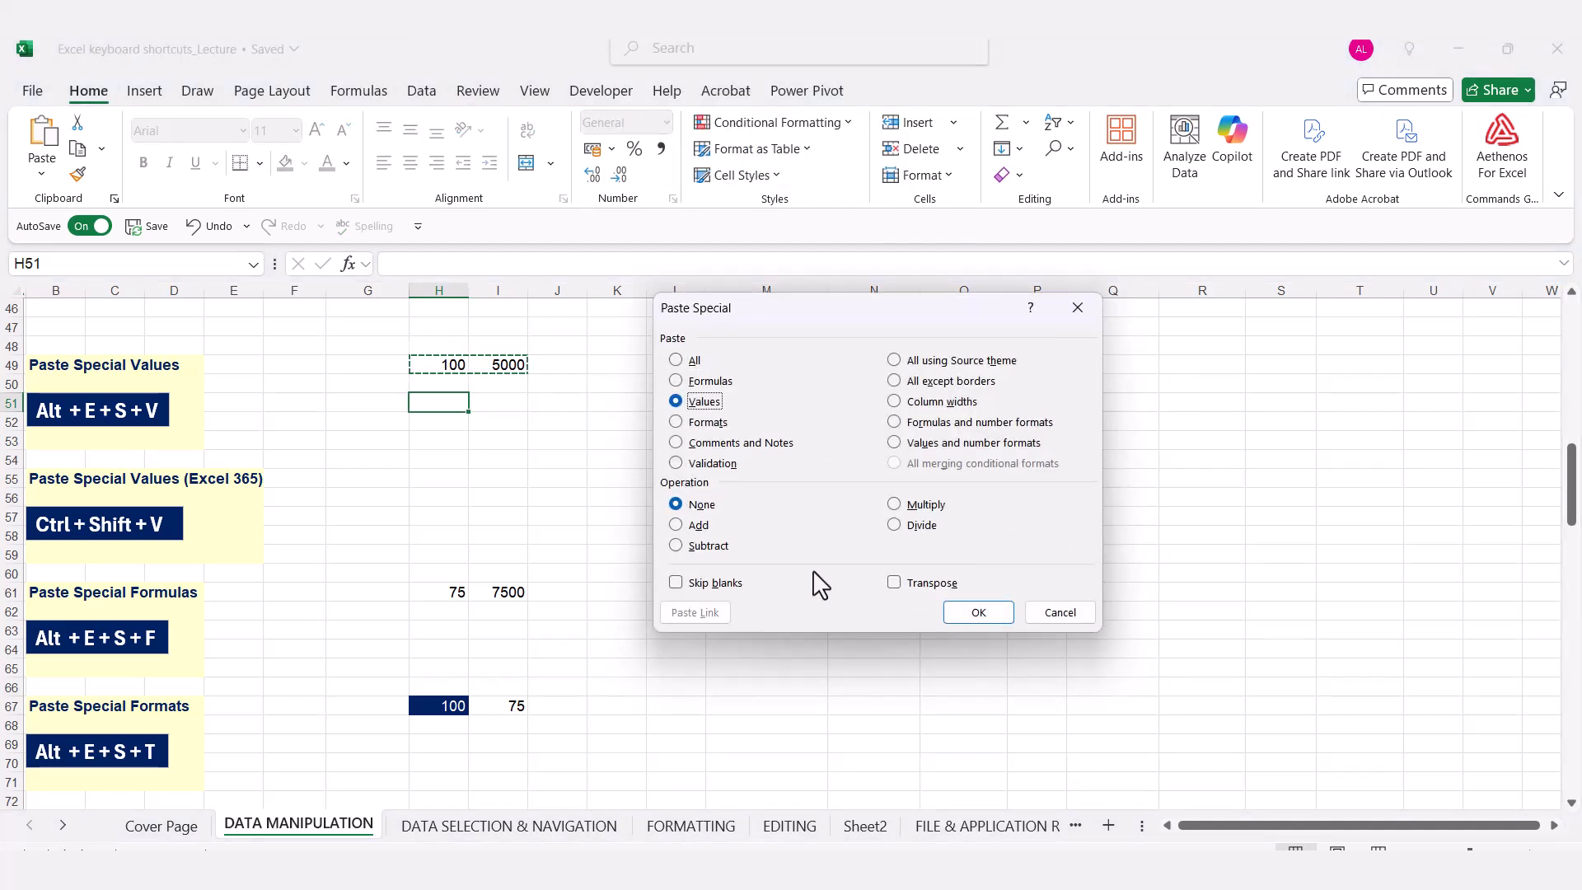
key("Return")
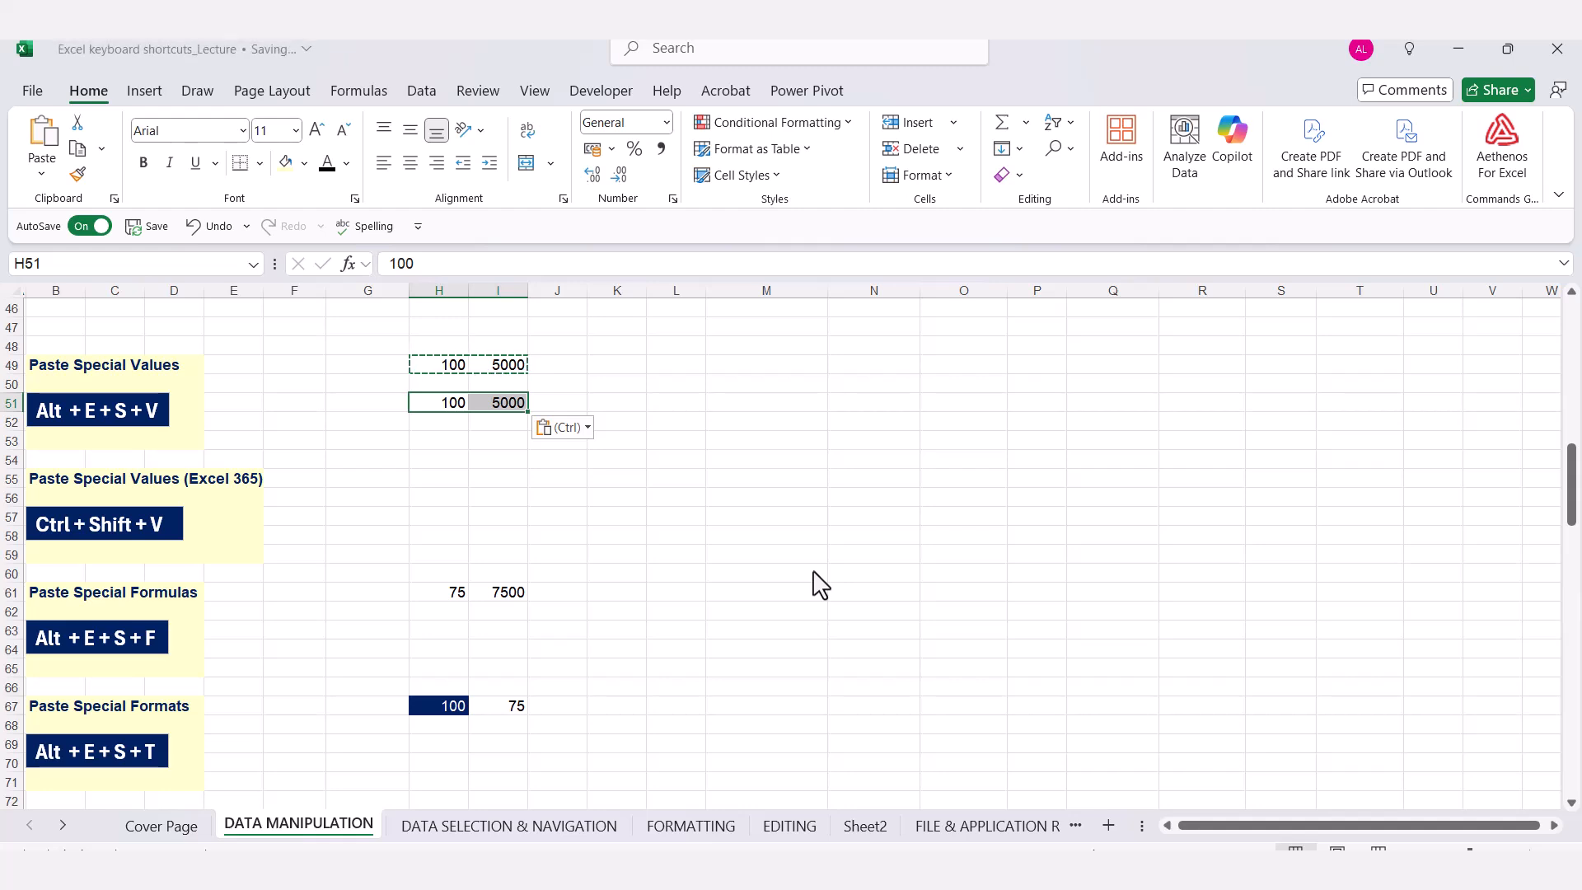
key("Escape")
left_click_drag(434, 417, 519, 416)
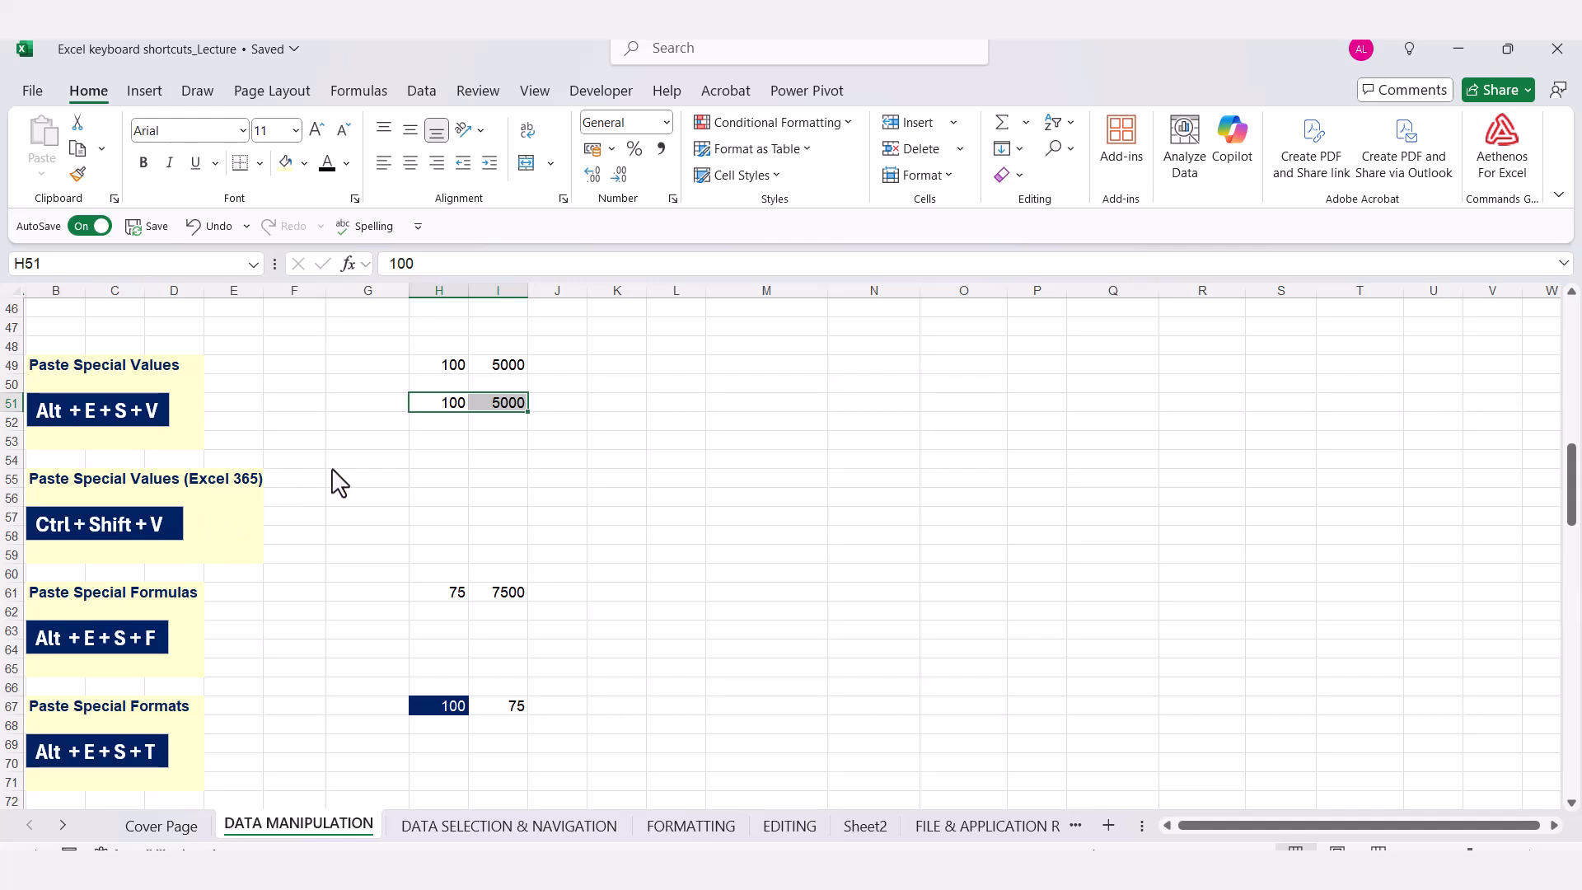
Copy H49:I49 again and paste only the values directly into H55:I55, without opening the Paste Special dialog
left_click_drag(450, 371, 512, 369)
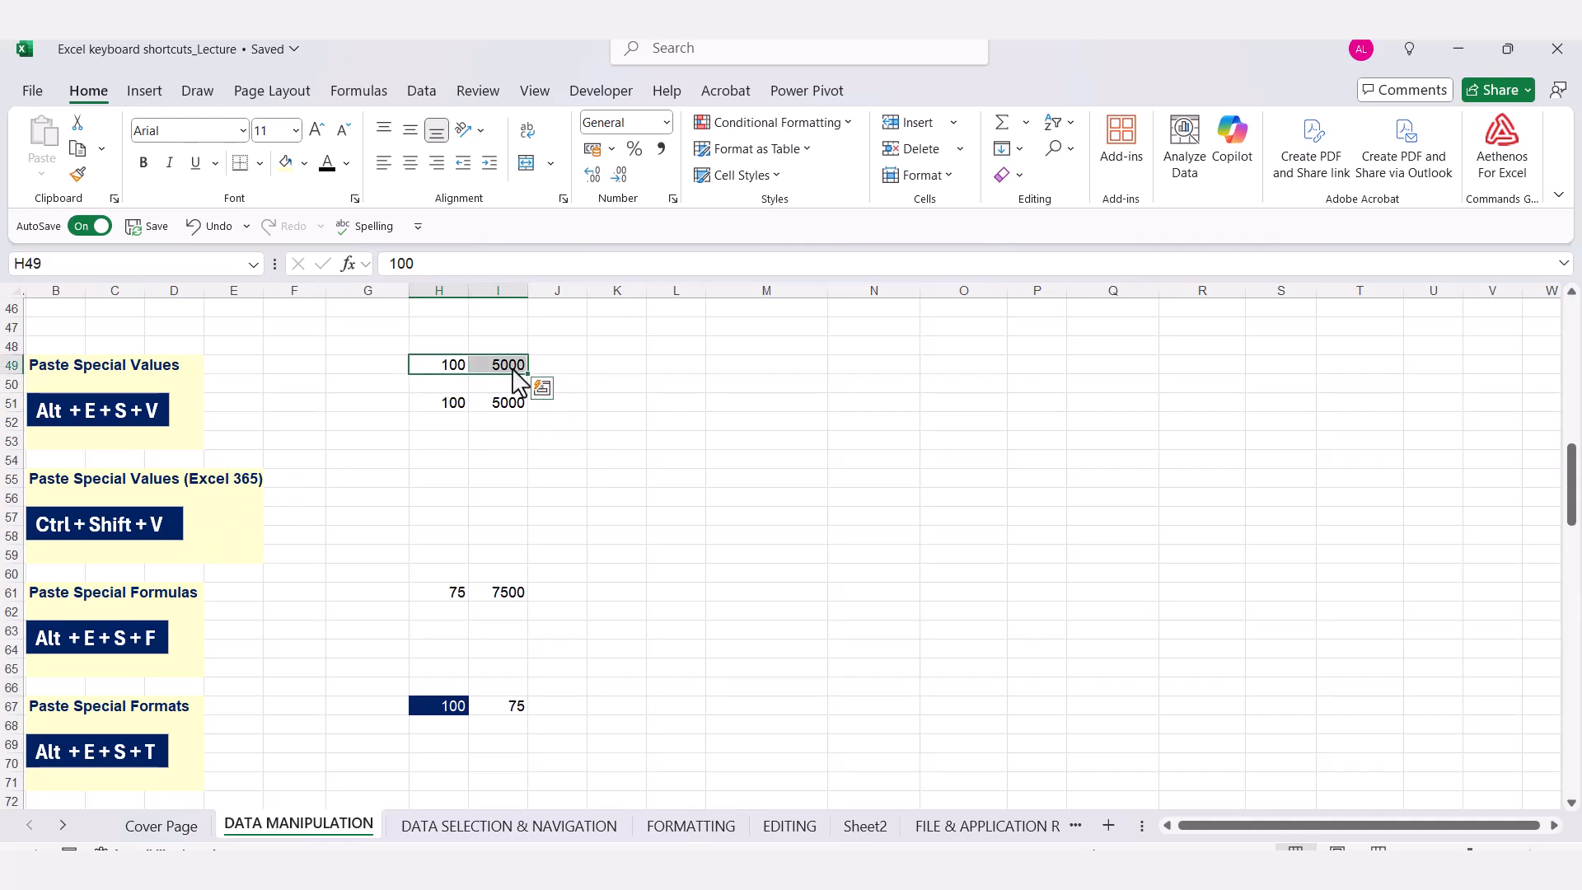
key("ctrl+c")
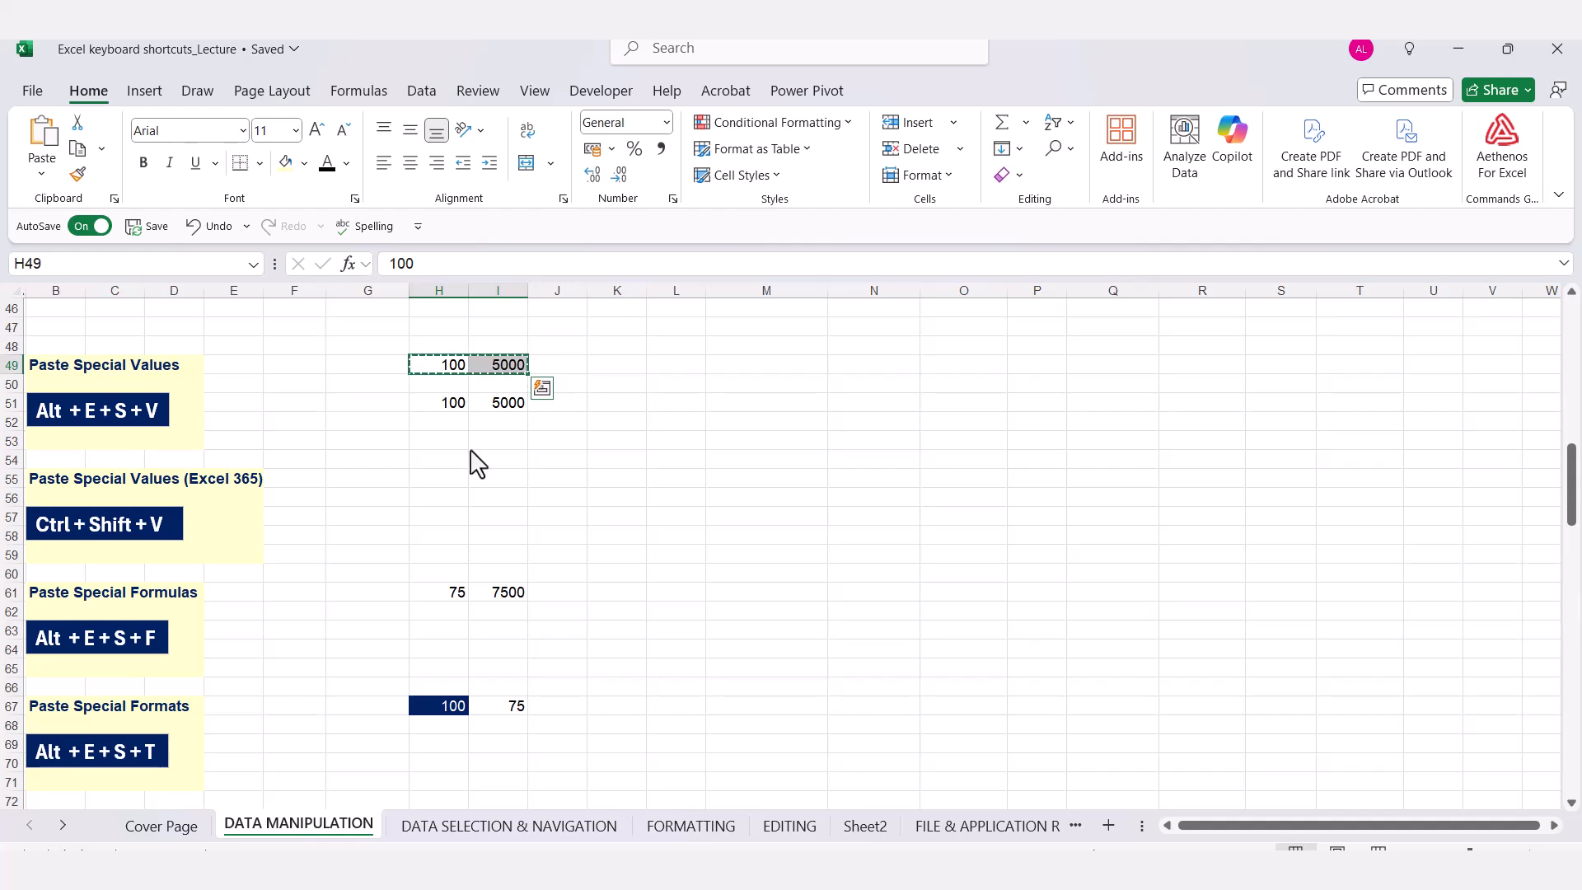
left_click(440, 478)
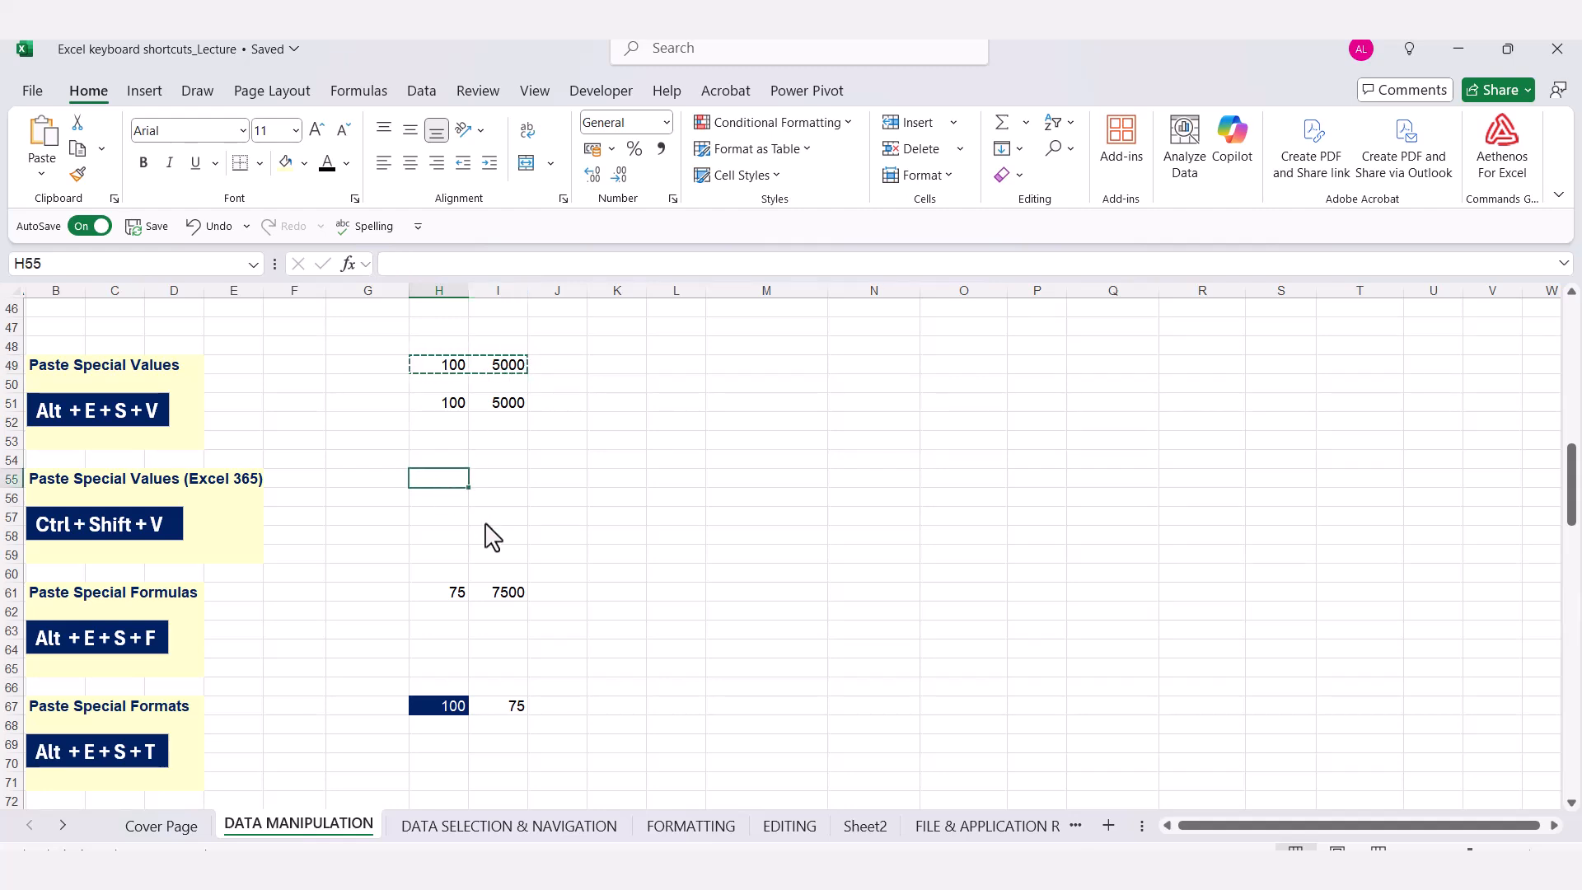
key("ctrl+shift+v")
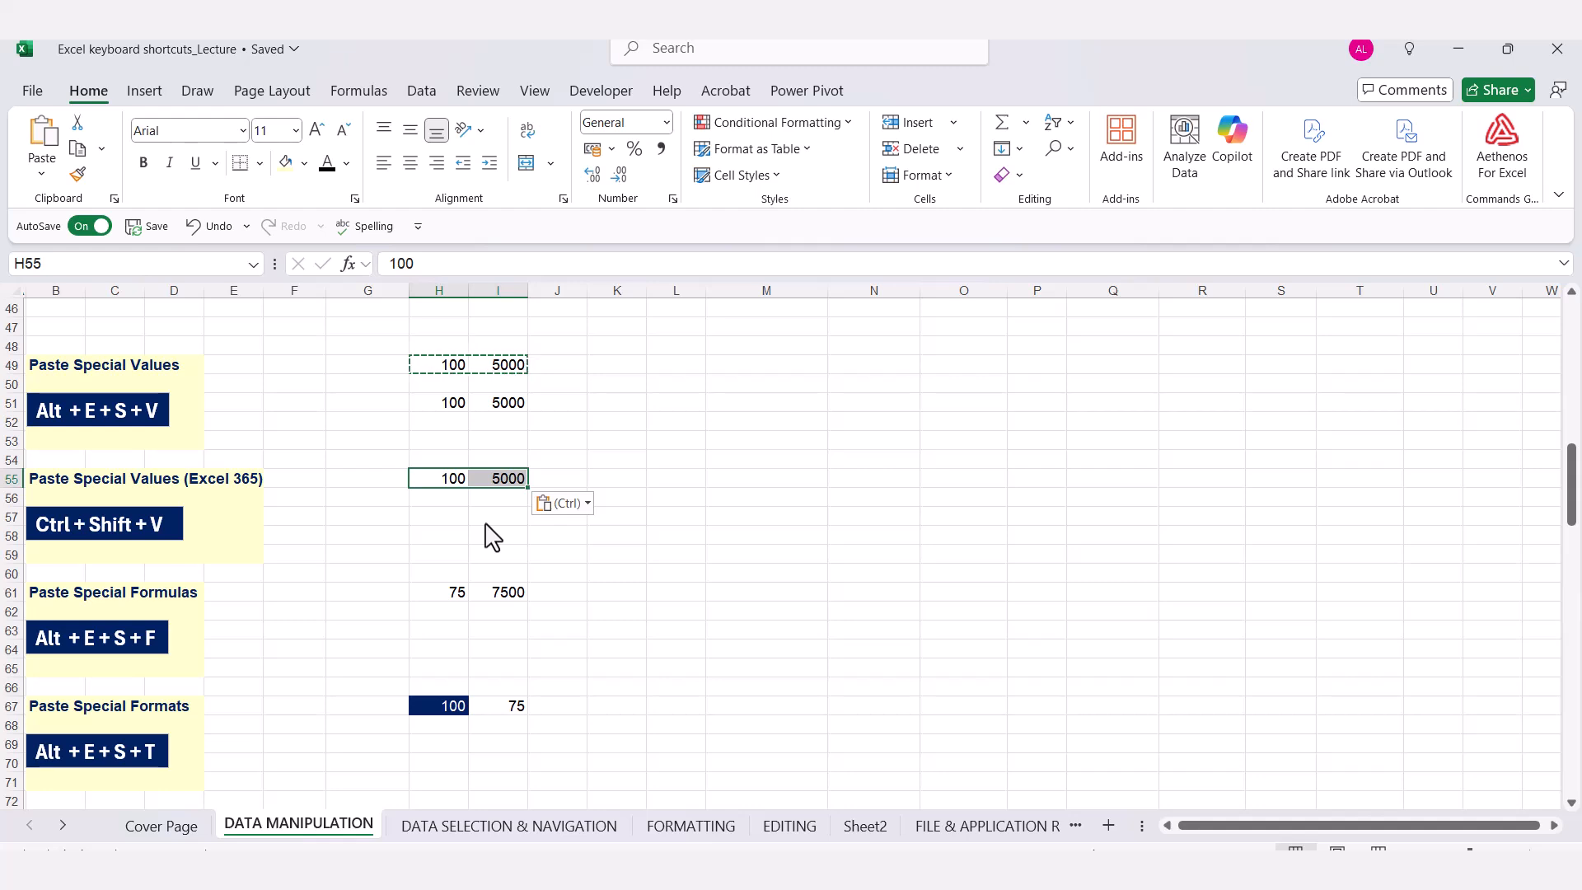
key("Escape")
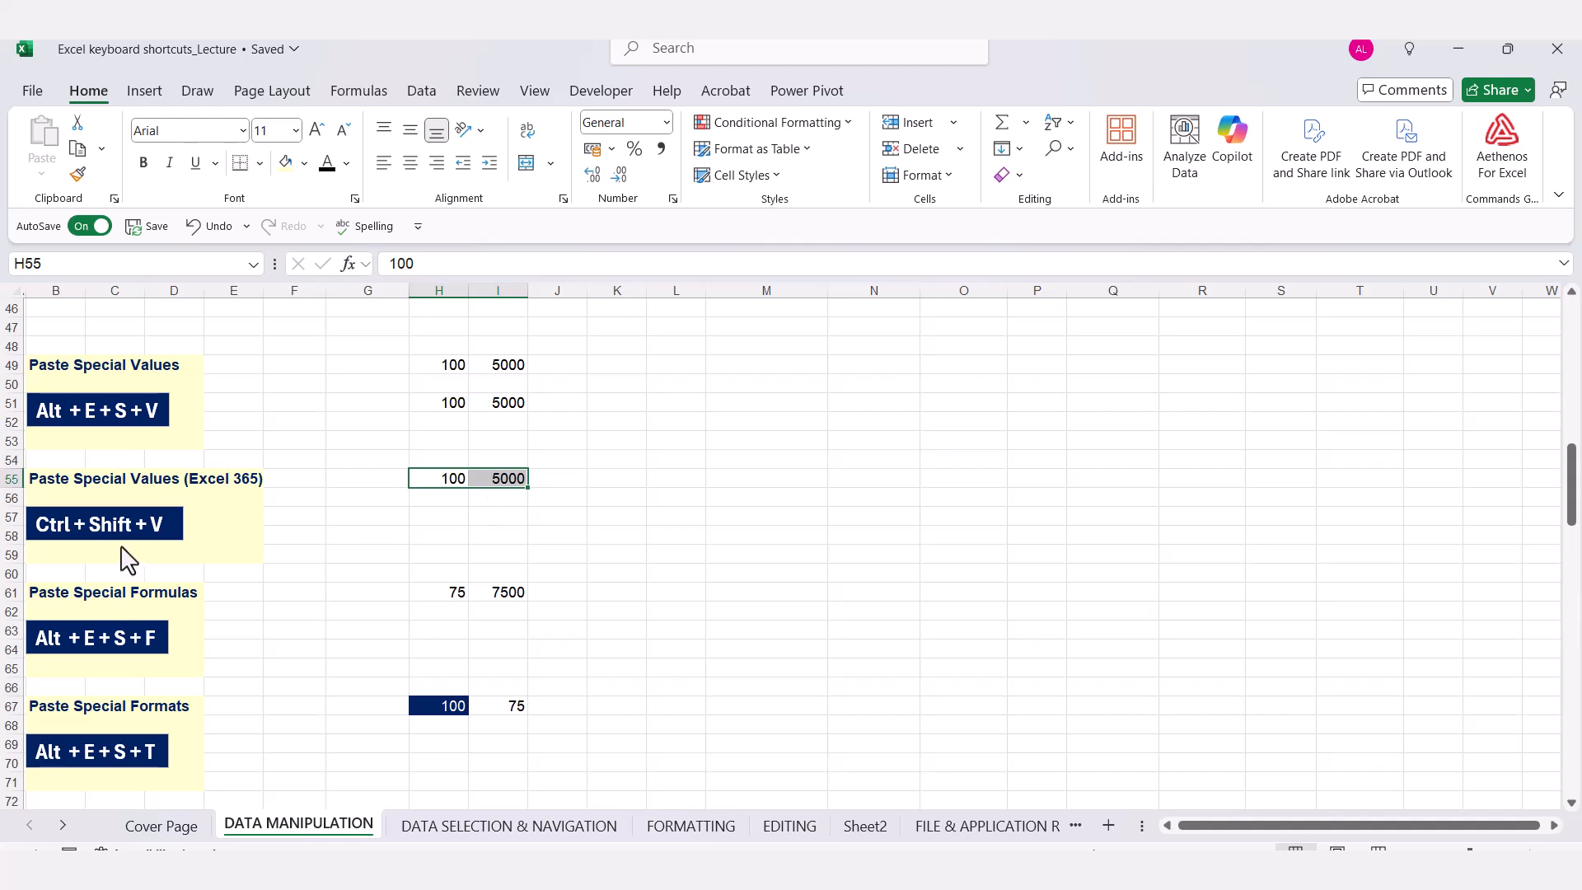
Copy H61:I61 in the Paste Special Formulas section and paste only the formulas into H63:I63
scroll(445, 531, "down", 2)
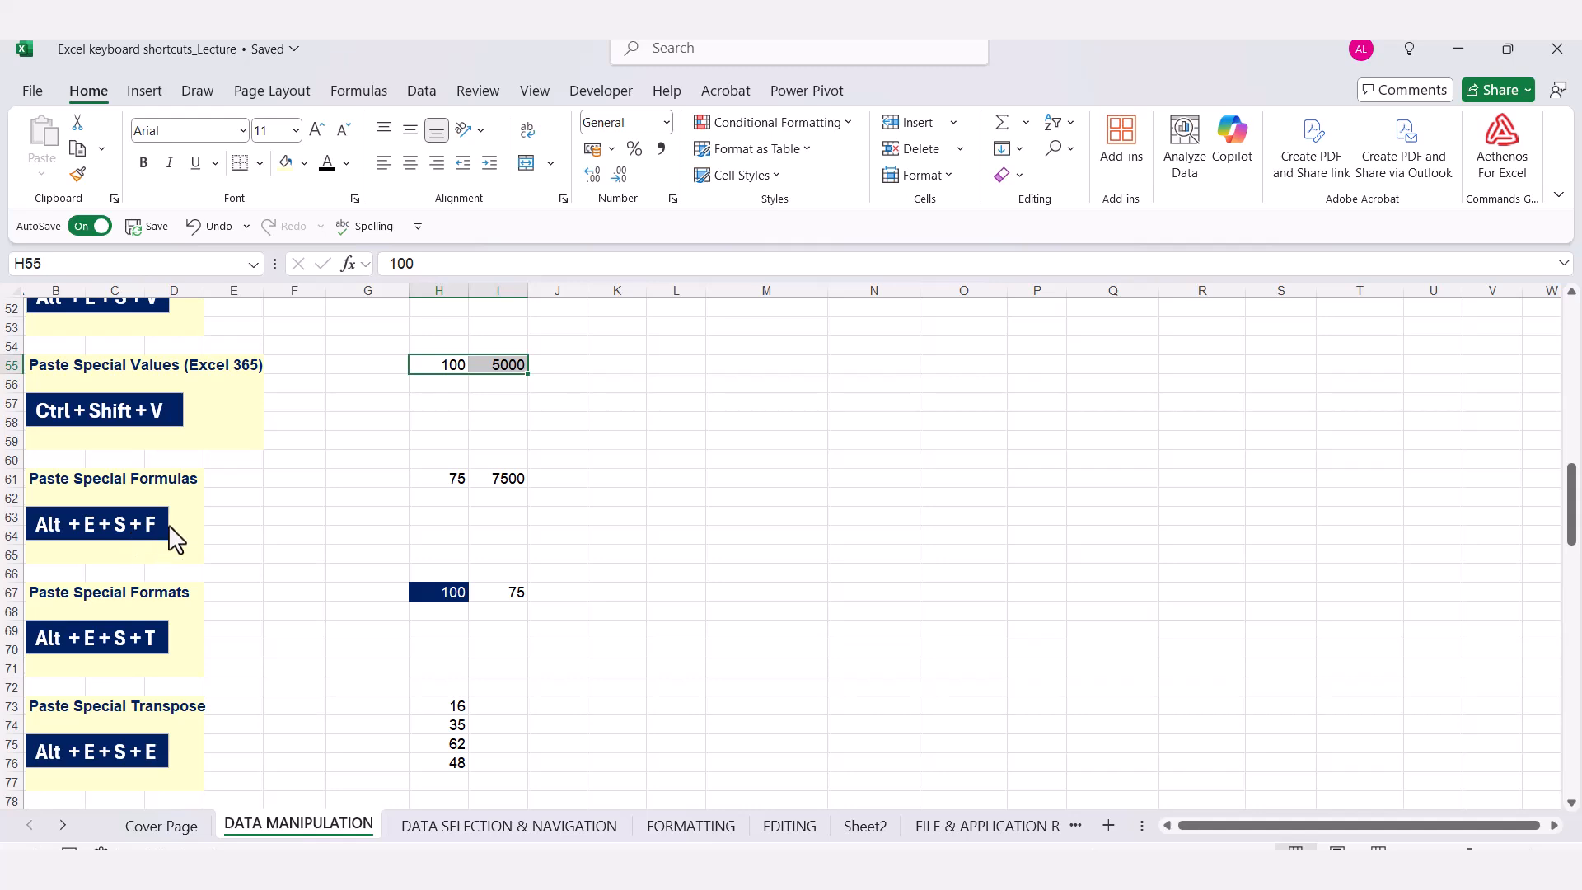
left_click_drag(451, 483, 498, 492)
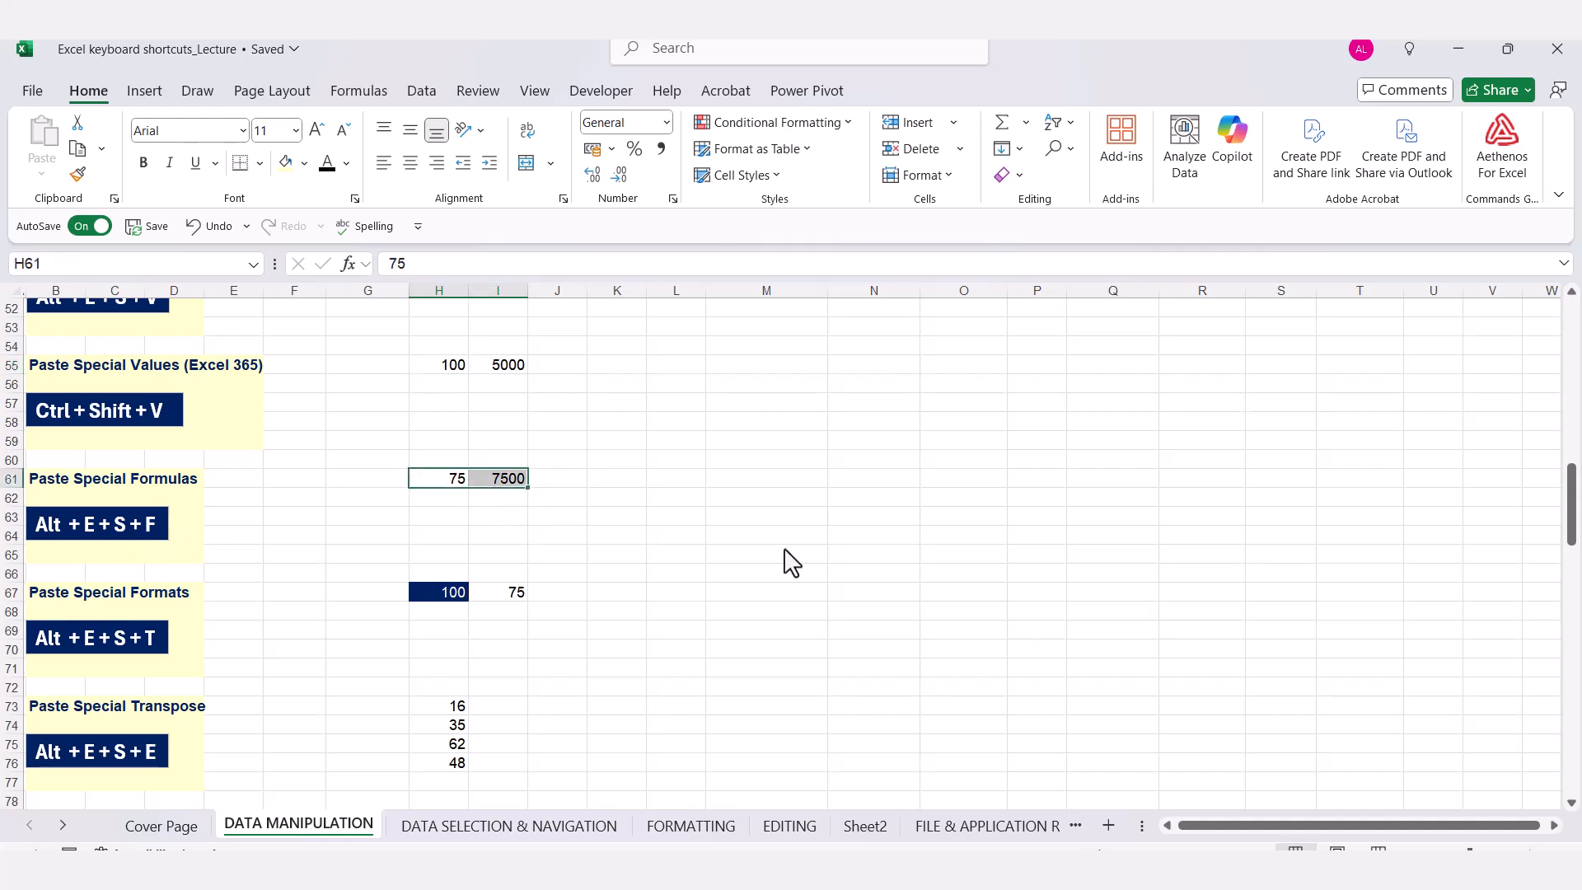
key("ctrl+c")
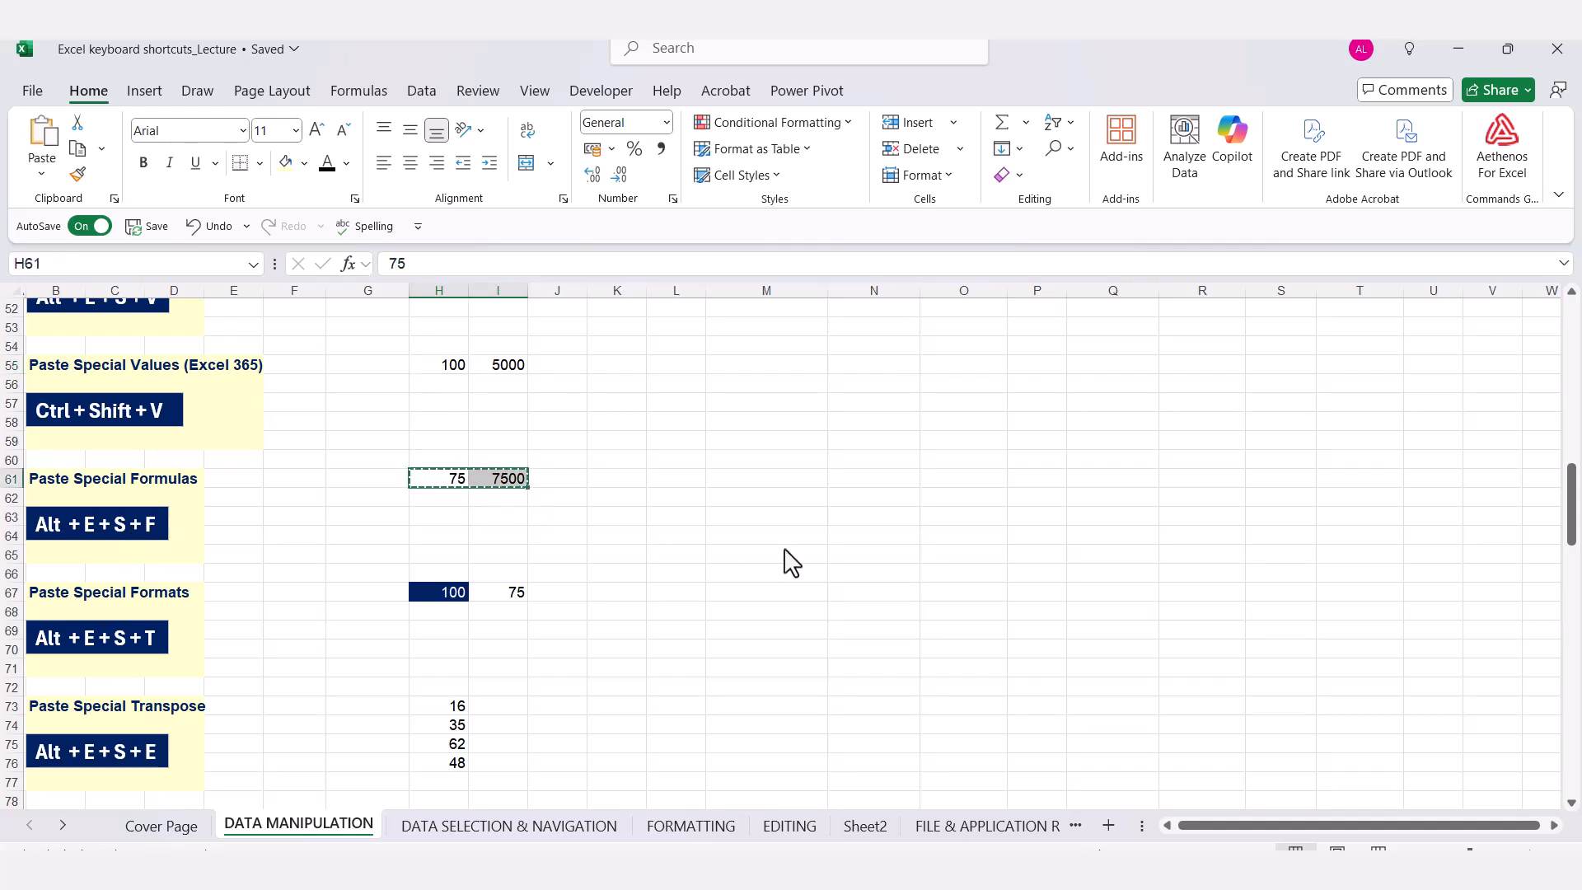
left_click(458, 525)
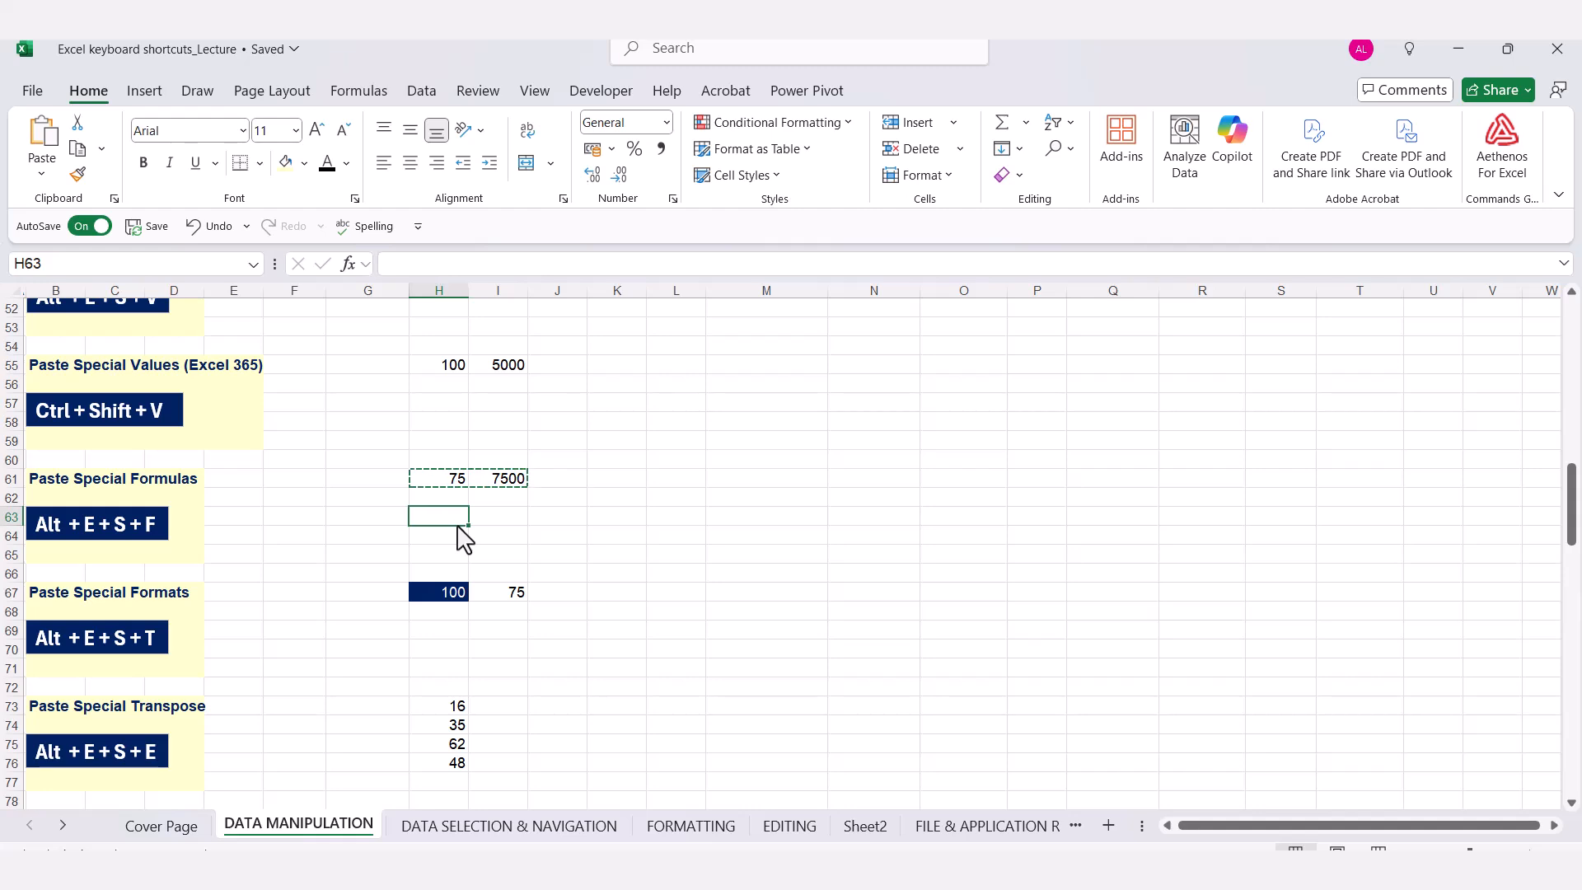
key("alt+e")
key("s")
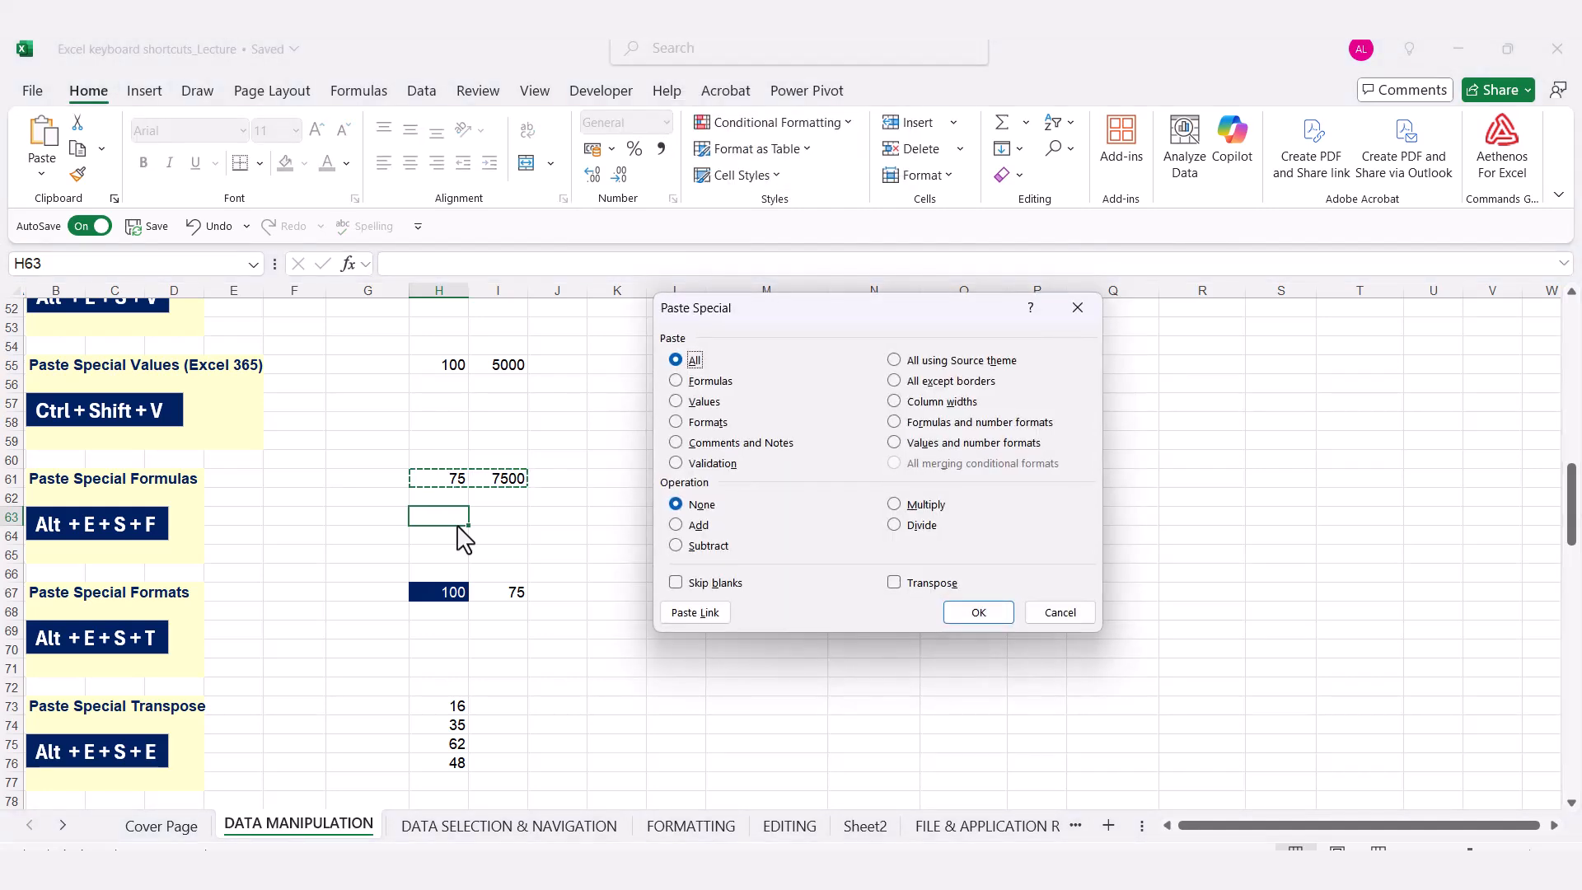
key("f")
key("Return")
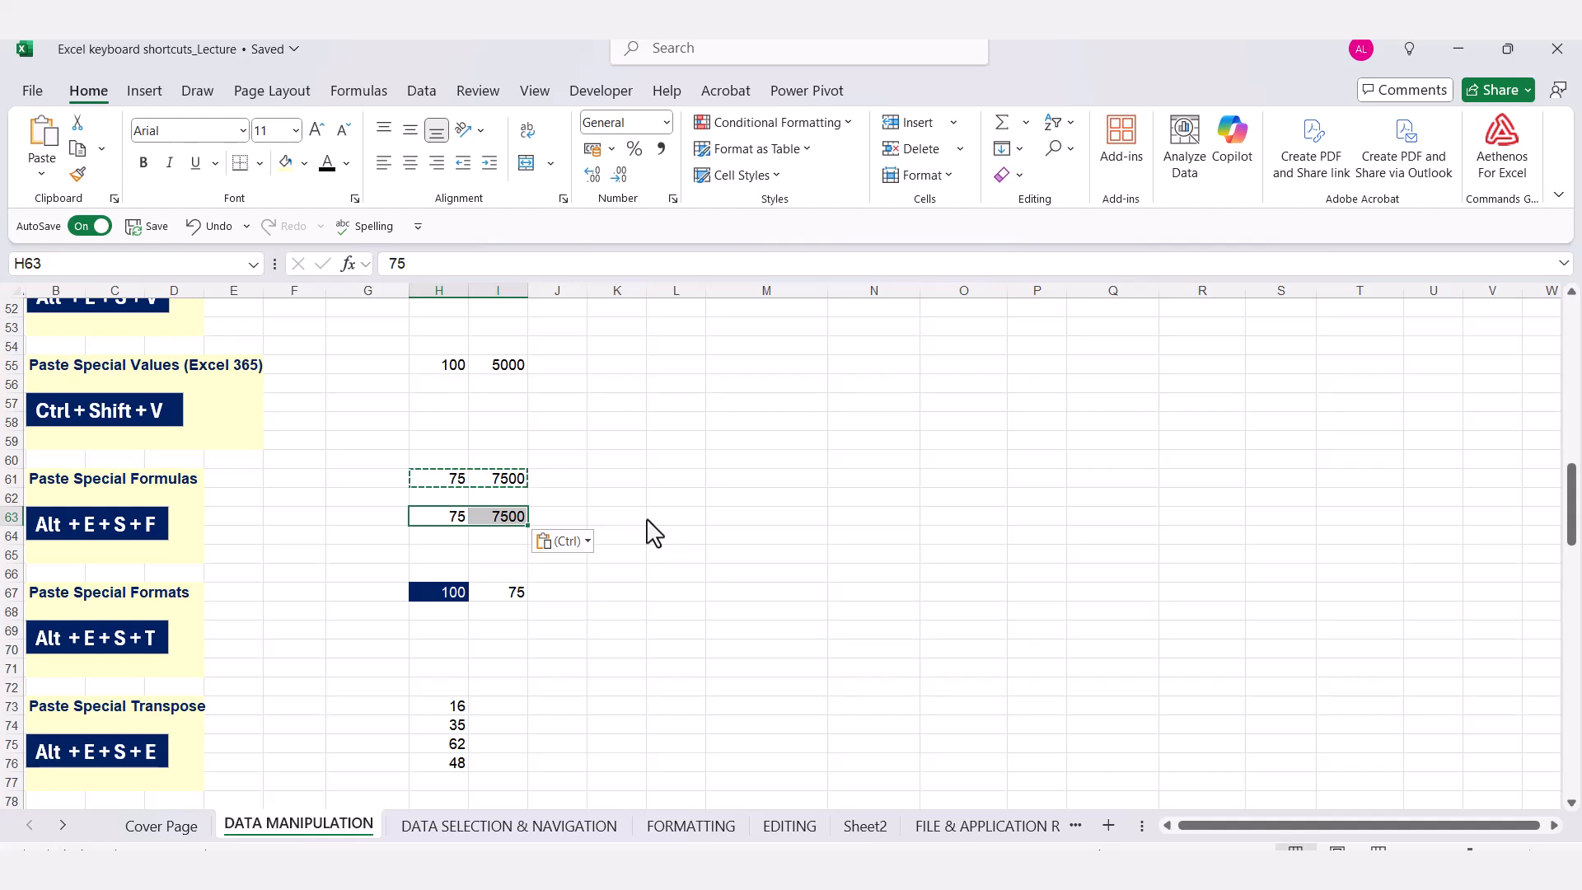
key("Escape")
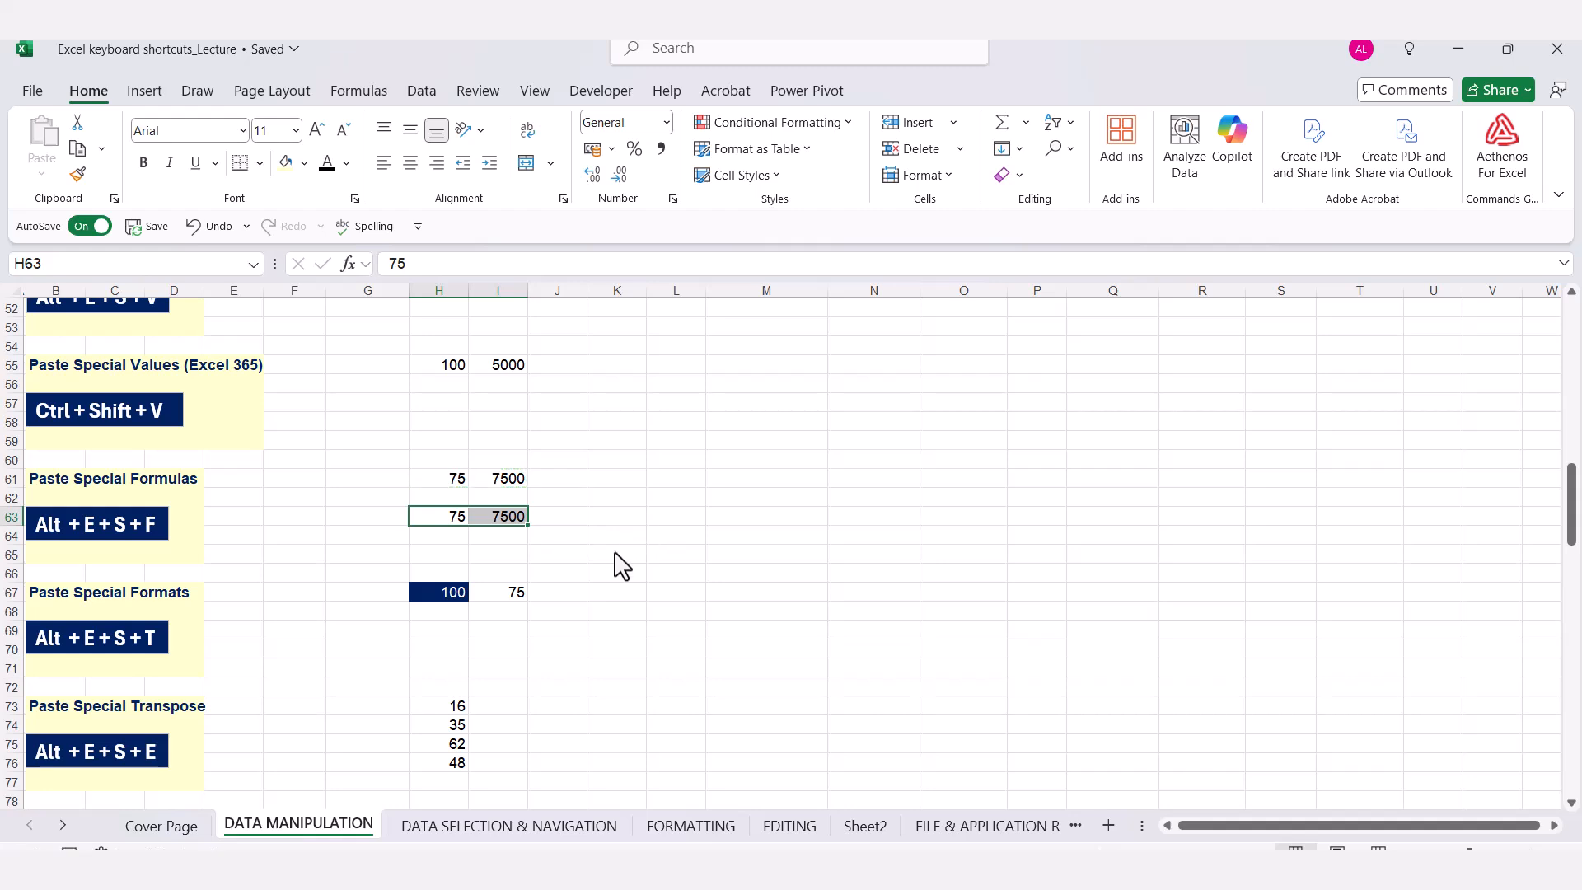
Copy H67:I67 in the Paste Special Formats section and paste only the formats into H69:I69
scroll(421, 655, "down", 2)
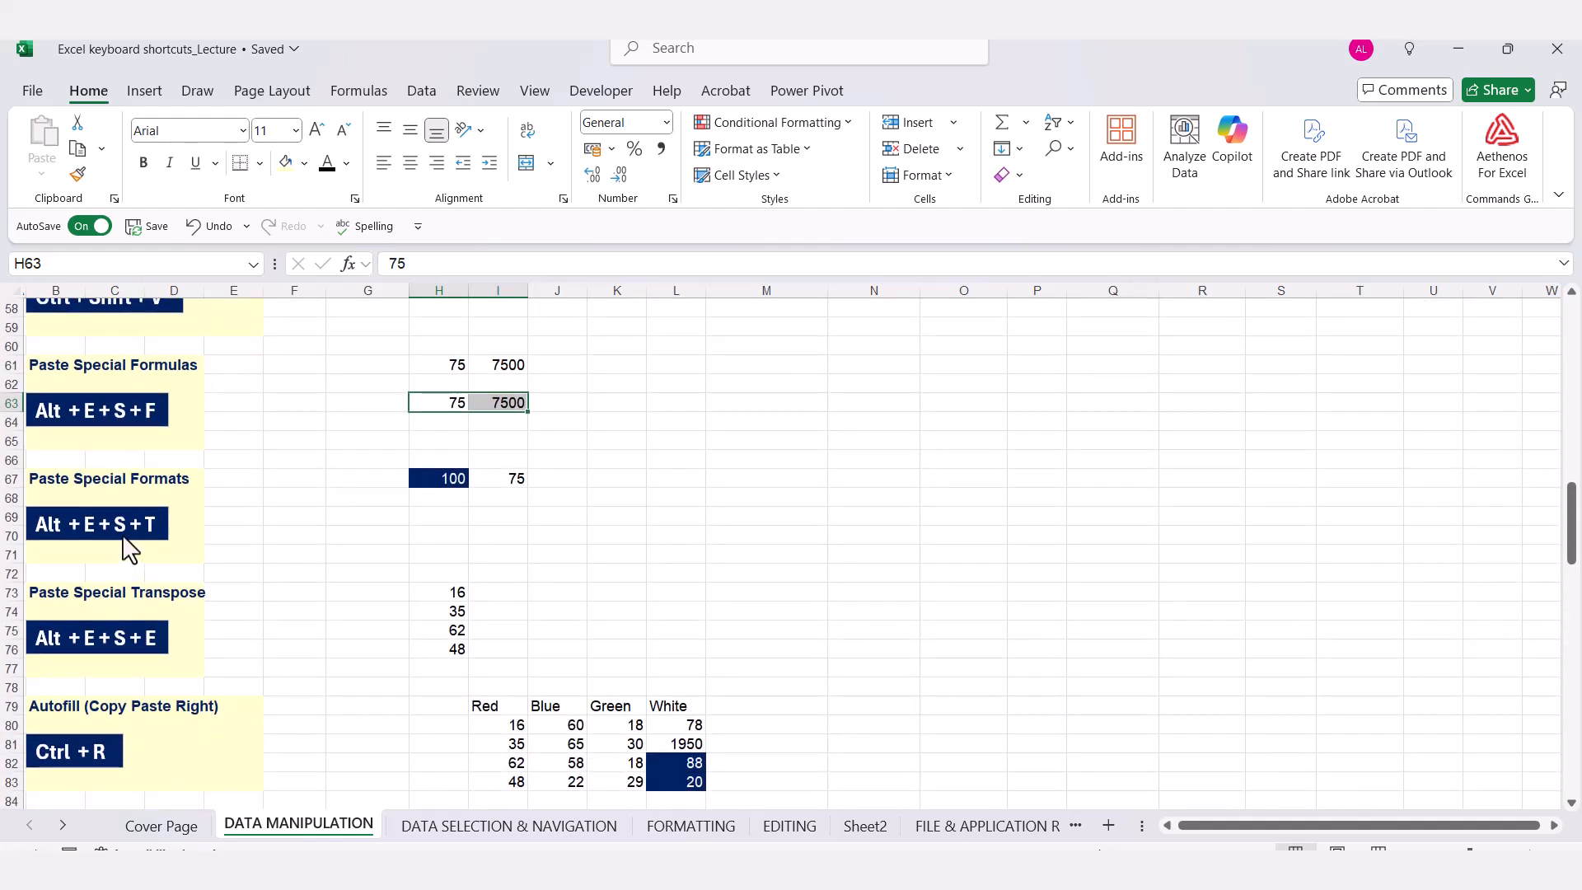
left_click_drag(422, 476, 495, 482)
key("ctrl+c")
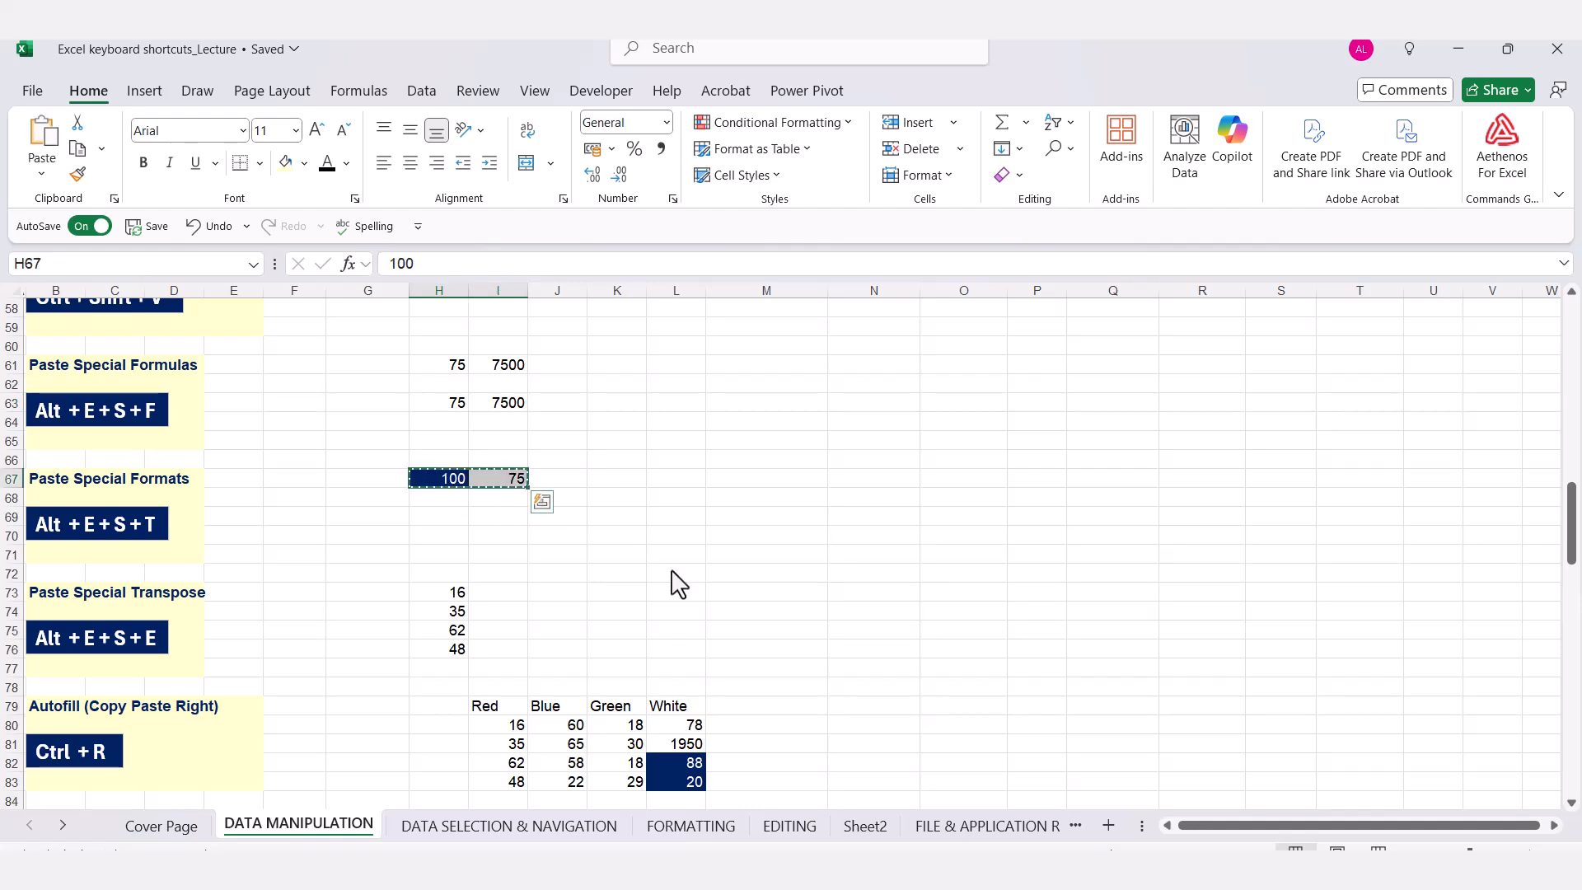
left_click(447, 526)
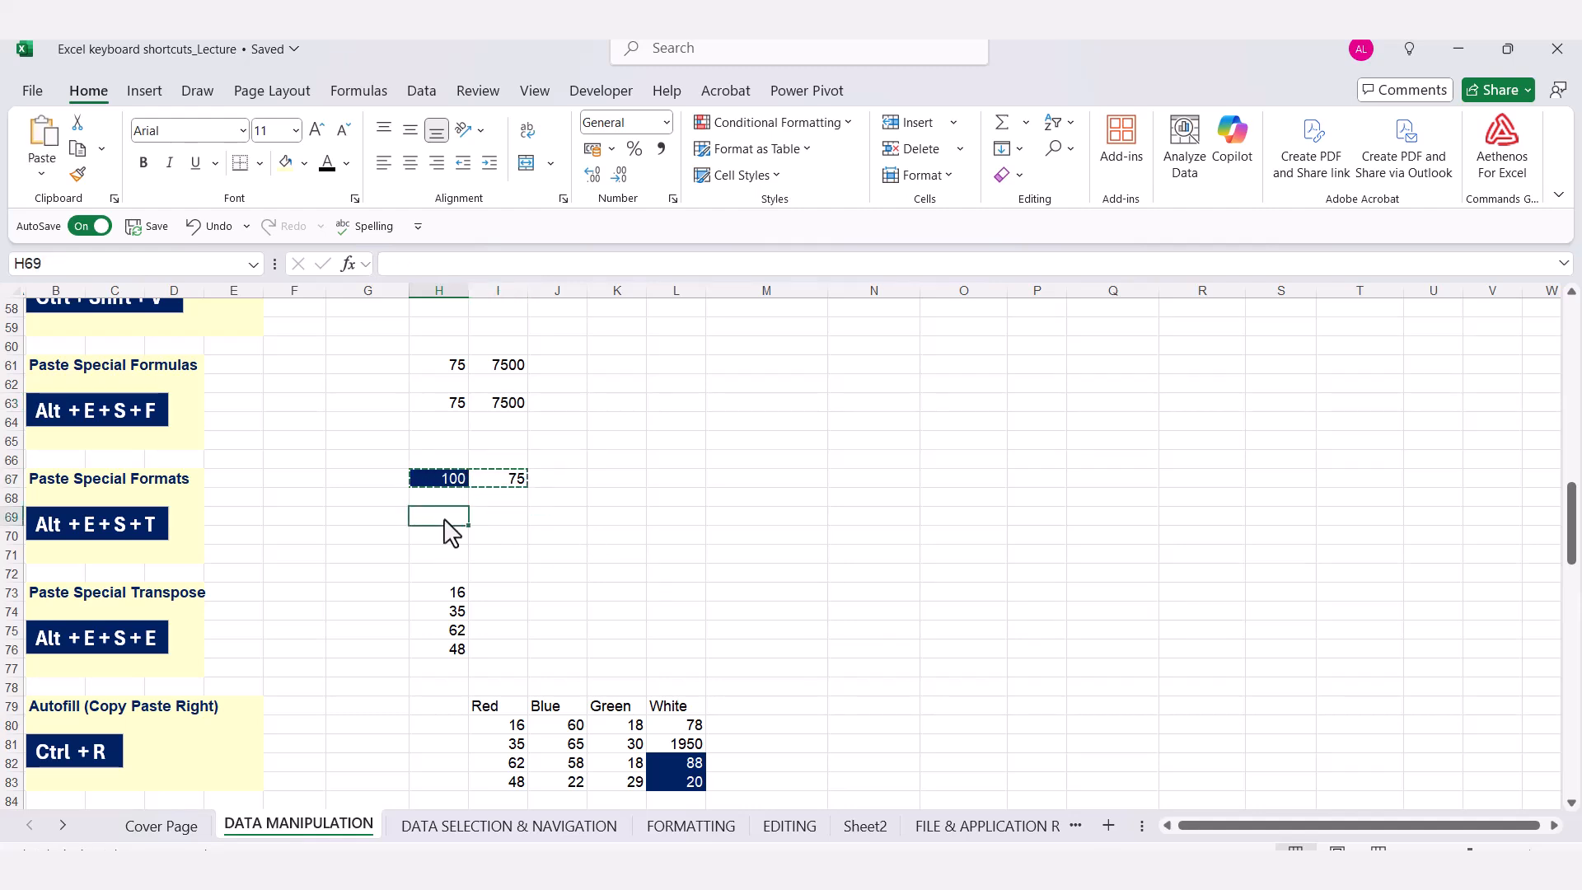
key("alt+e")
key("s")
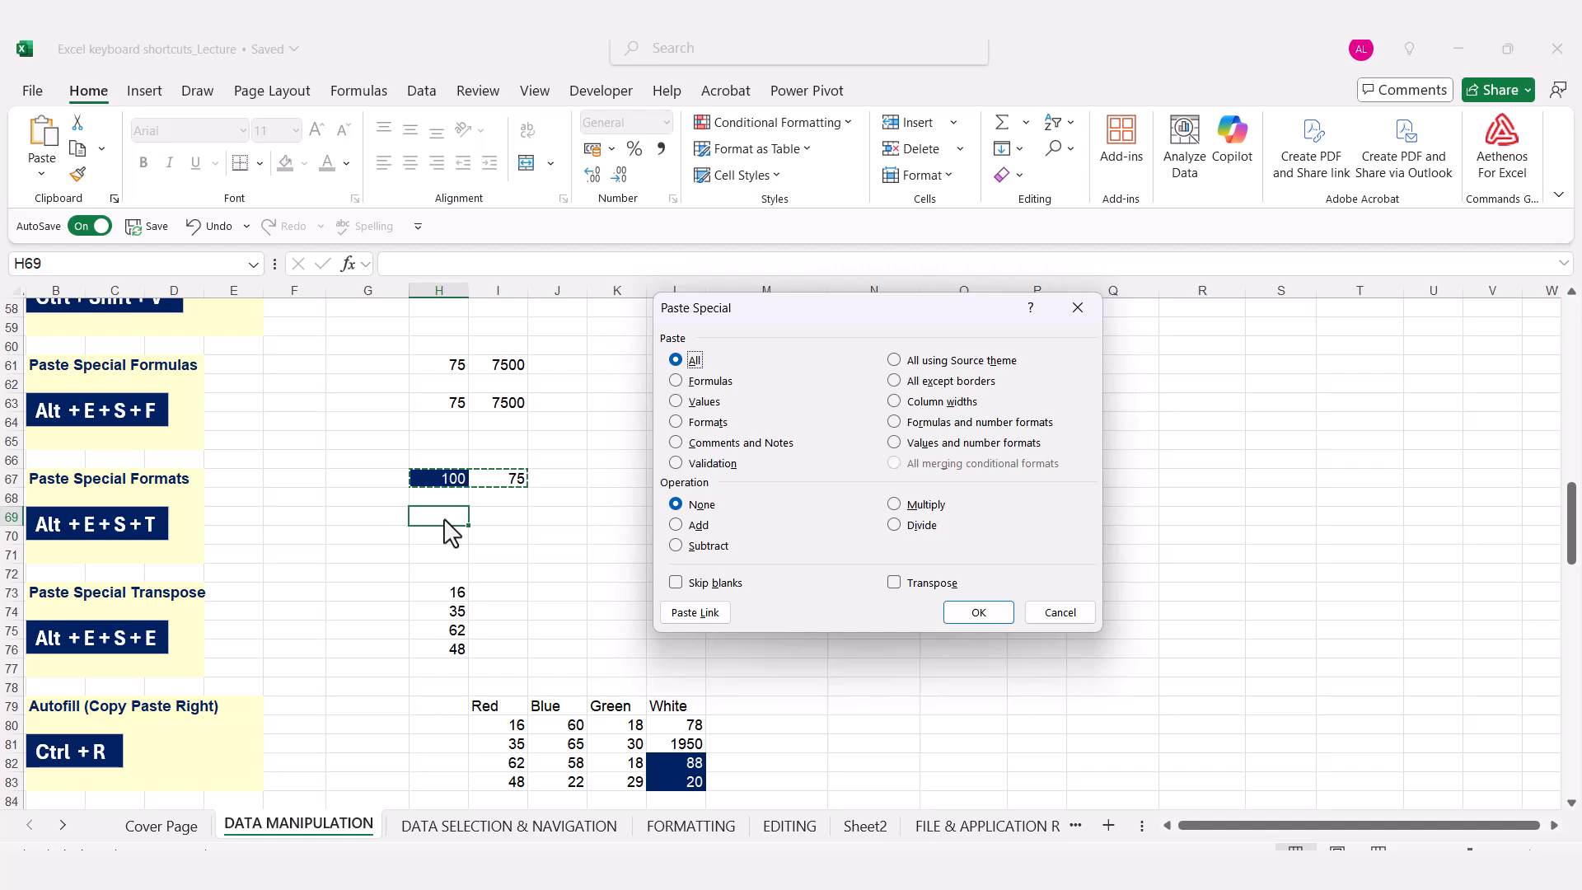
key("t")
key("Return")
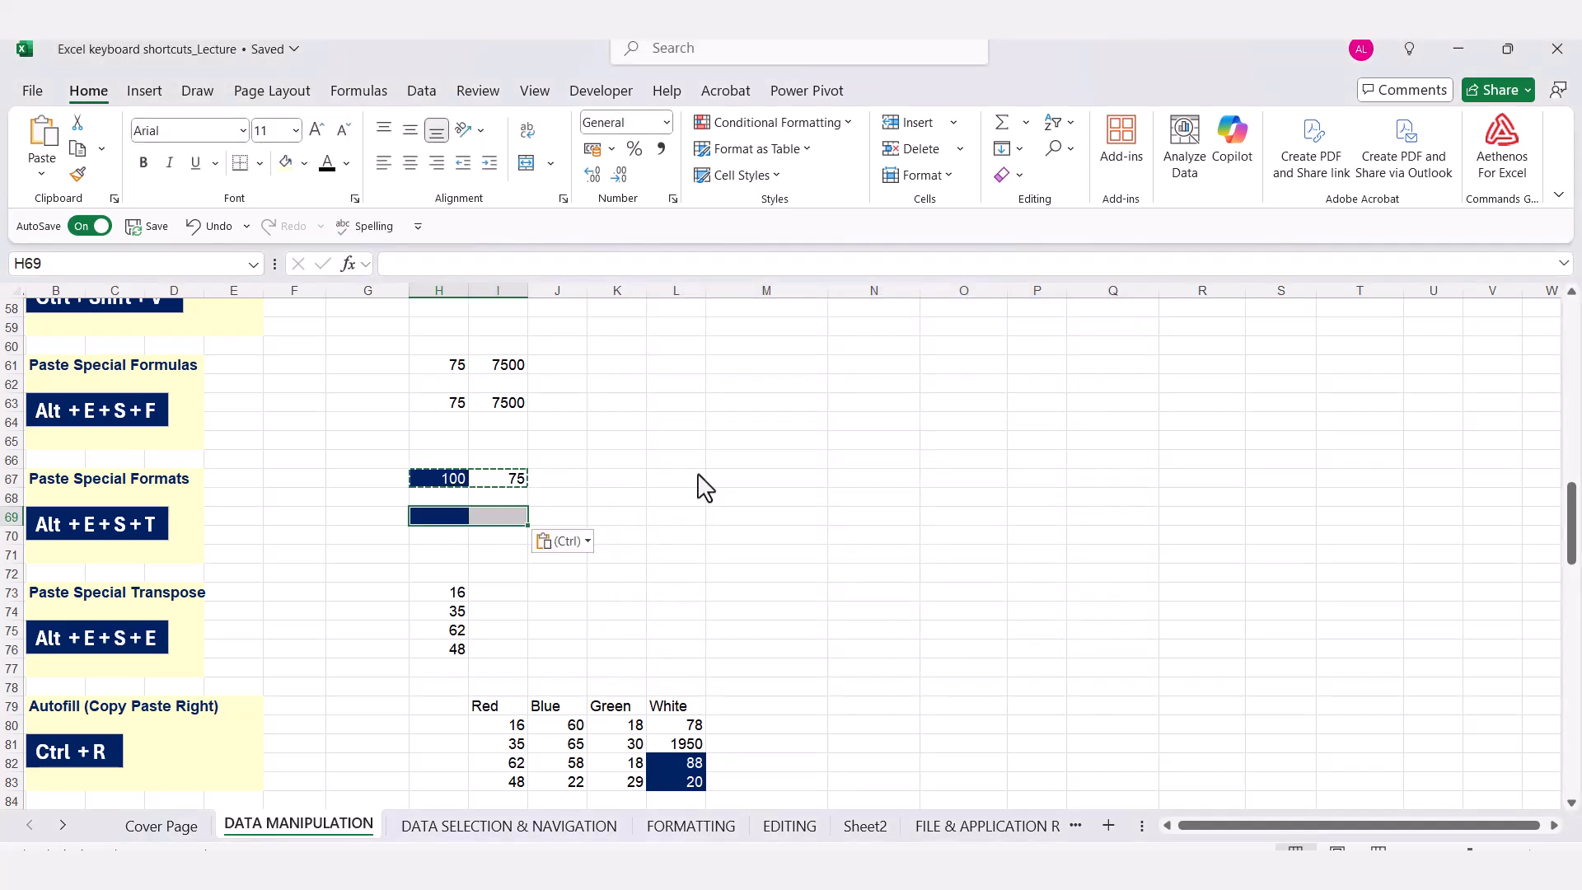
key("Escape")
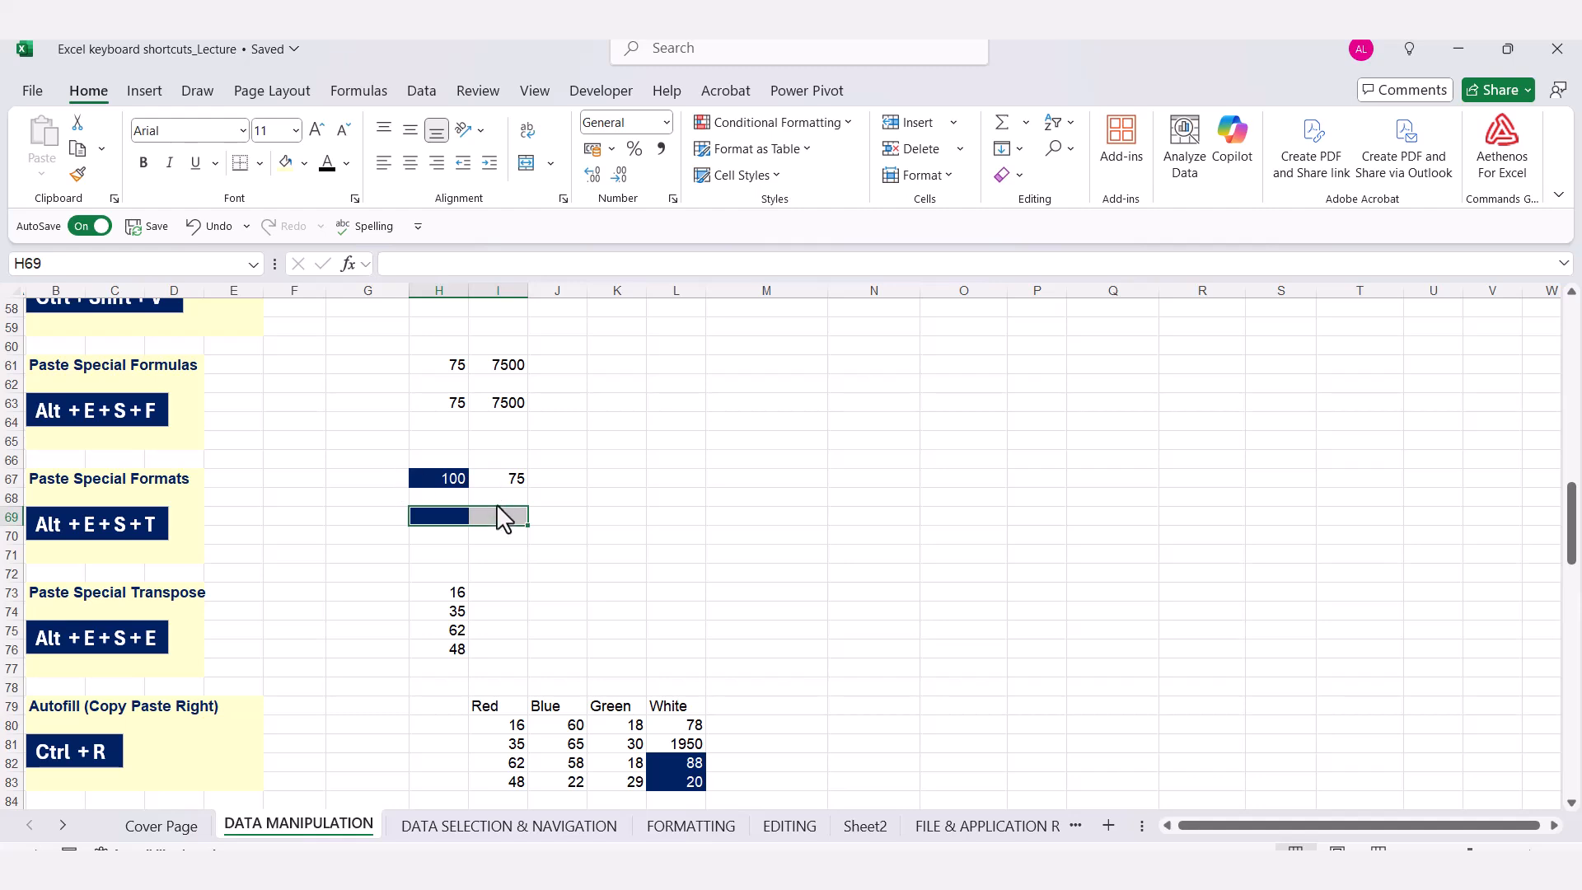
left_click(565, 522)
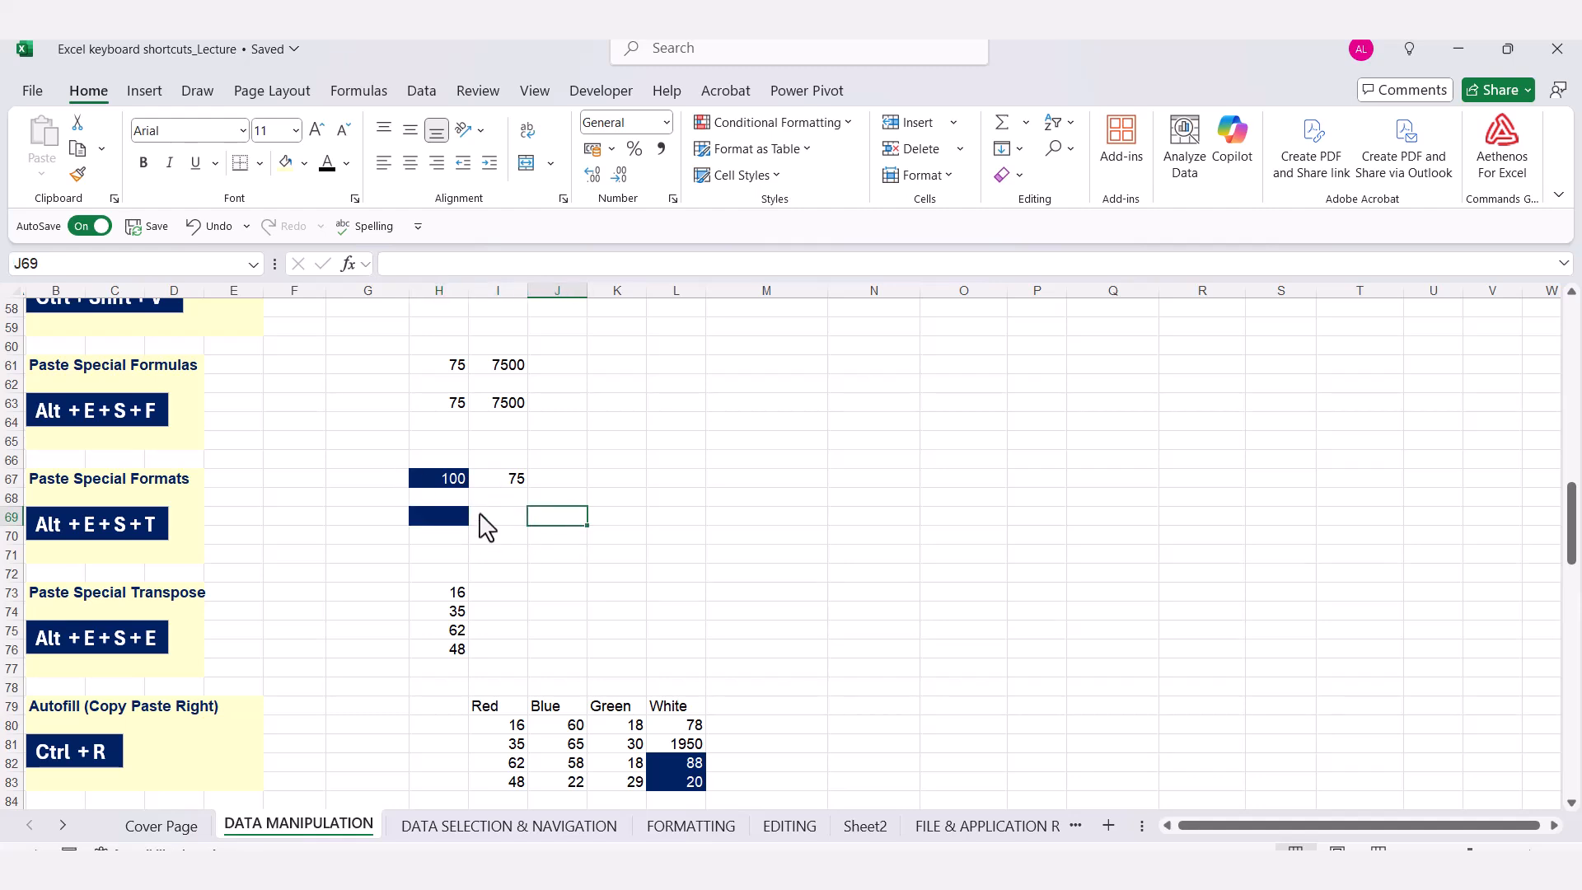
Copy H73:H76 and use Paste Special with Transpose to paste it as a row starting at J73
scroll(537, 550, "down", 1)
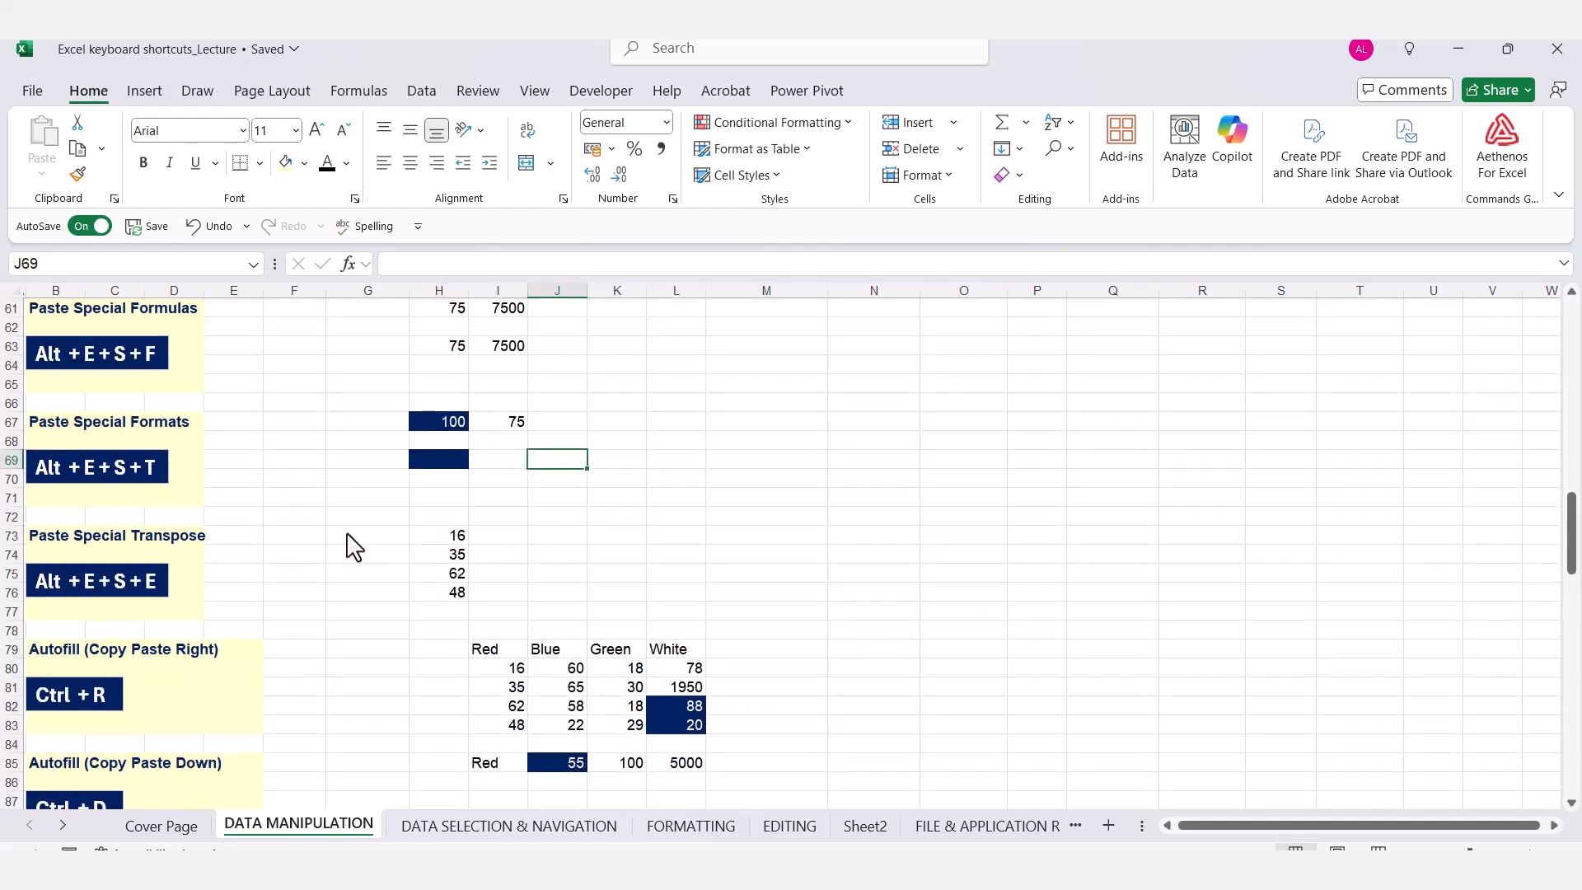
left_click_drag(451, 537, 442, 614)
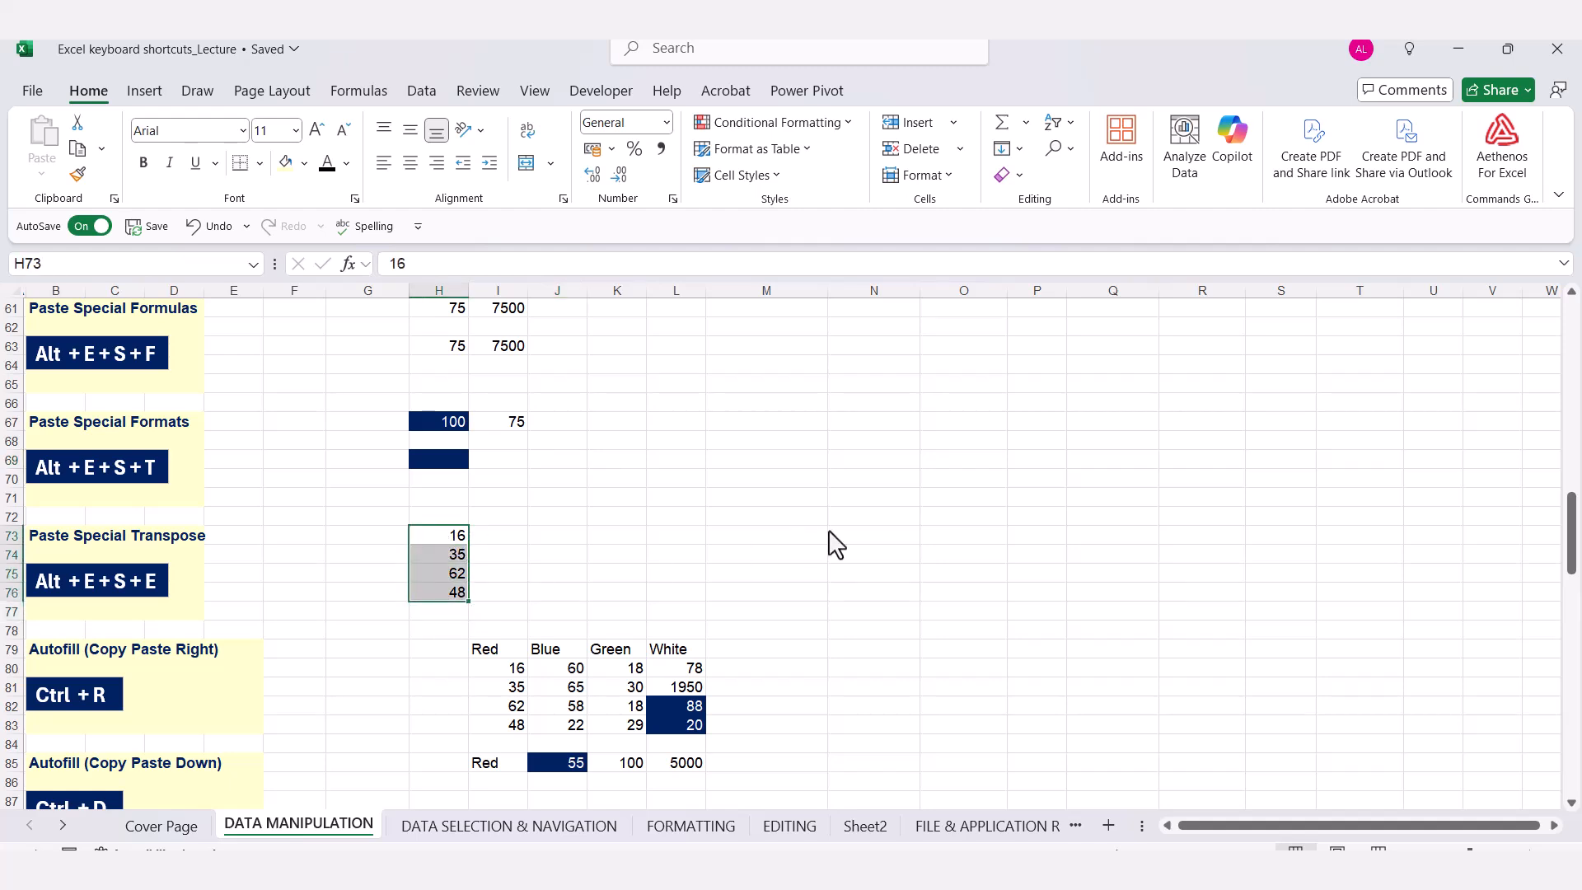
key("ctrl+c")
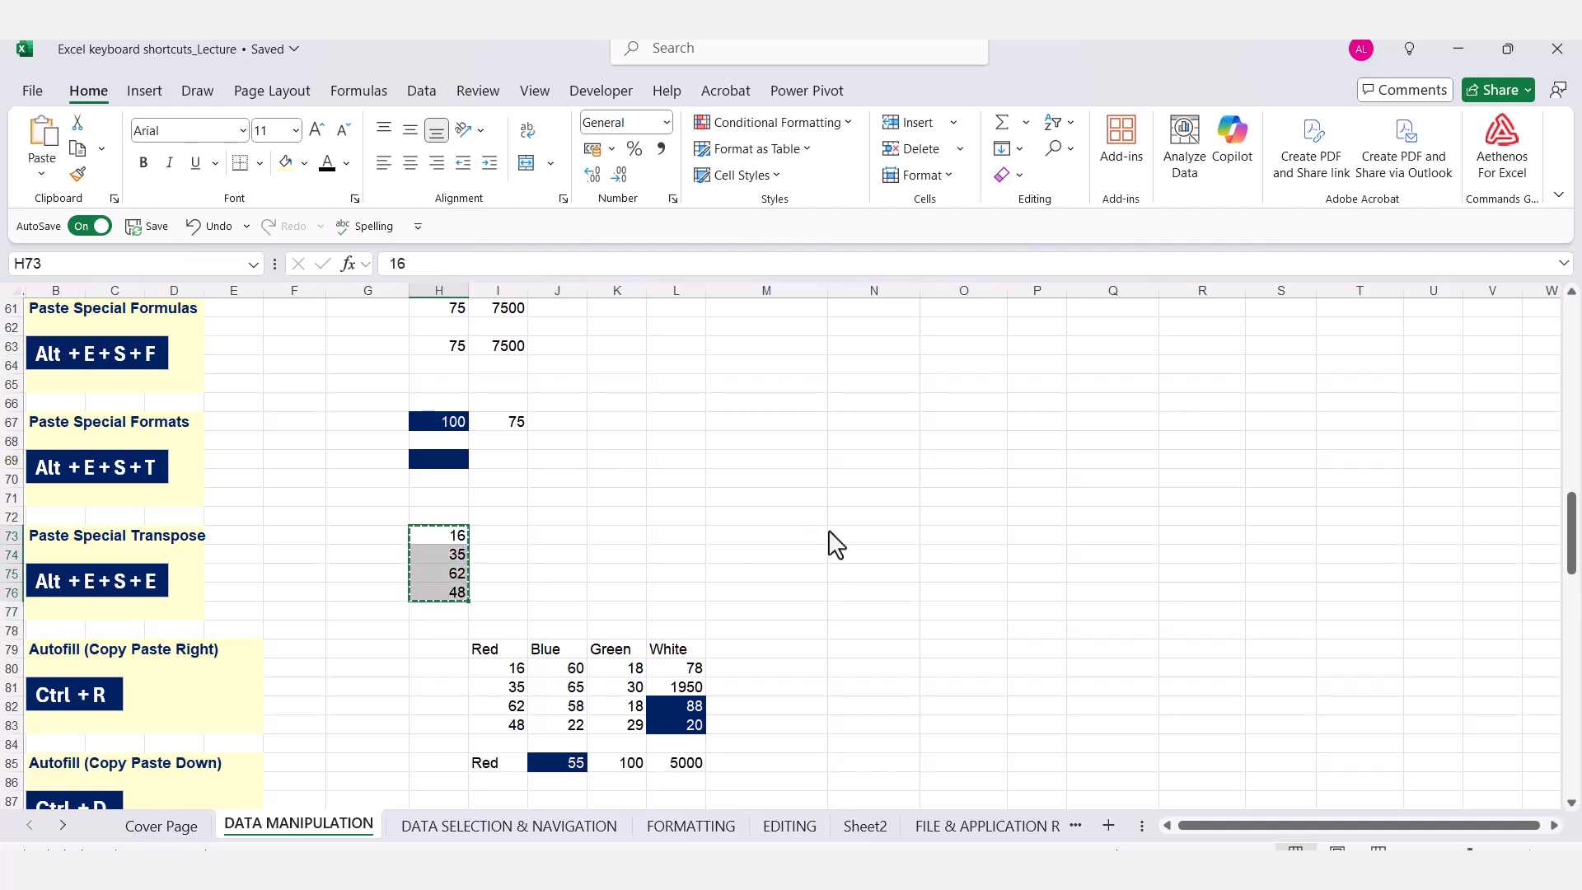
left_click(569, 540)
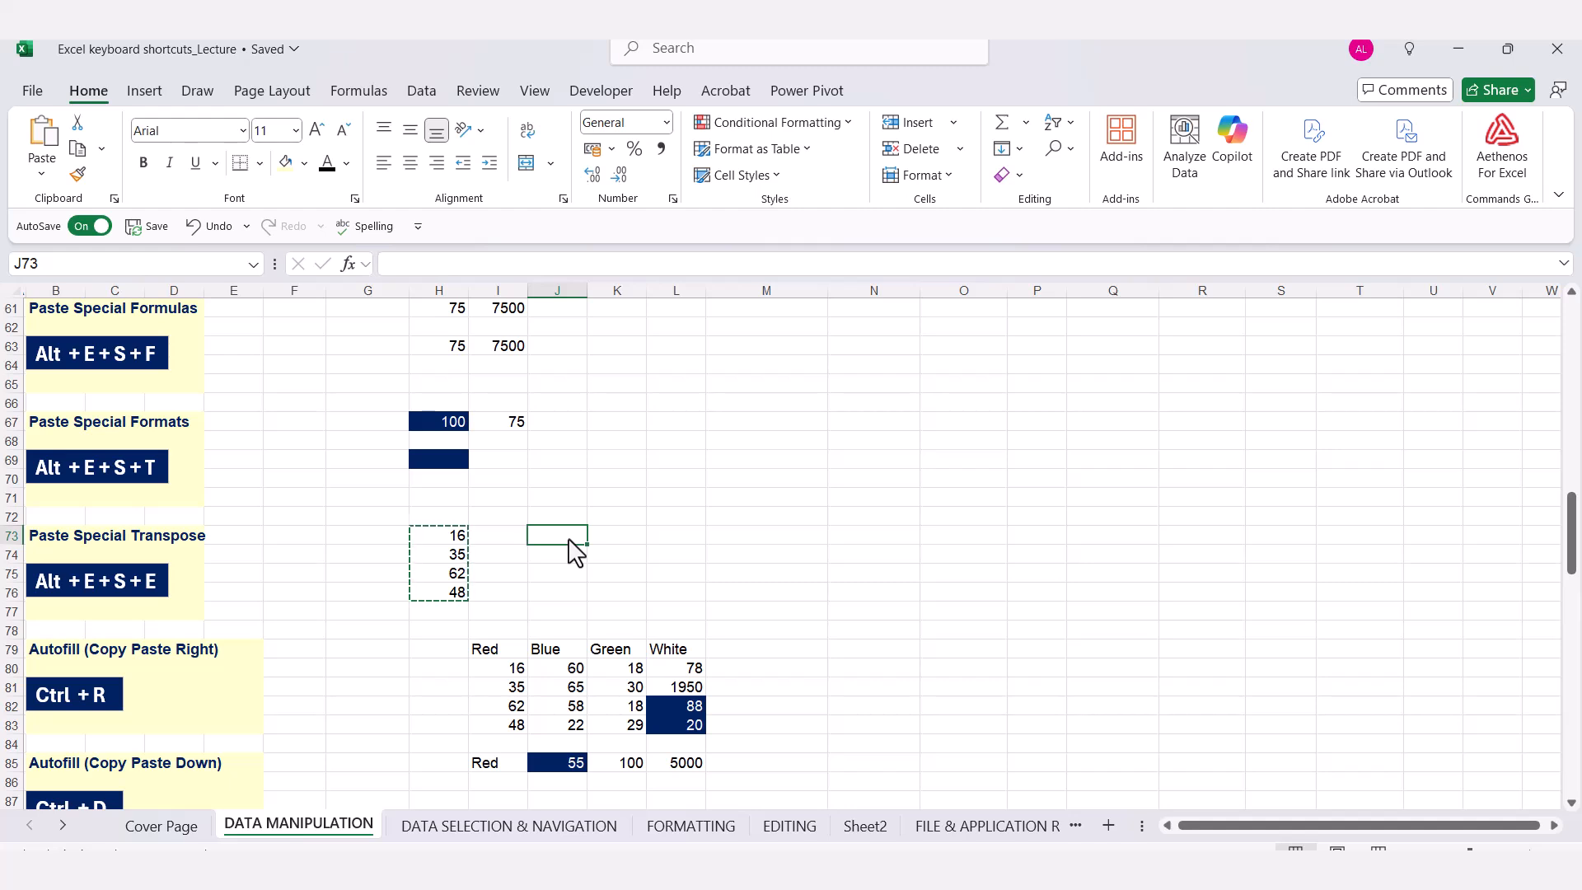
key("alt+e")
key("s")
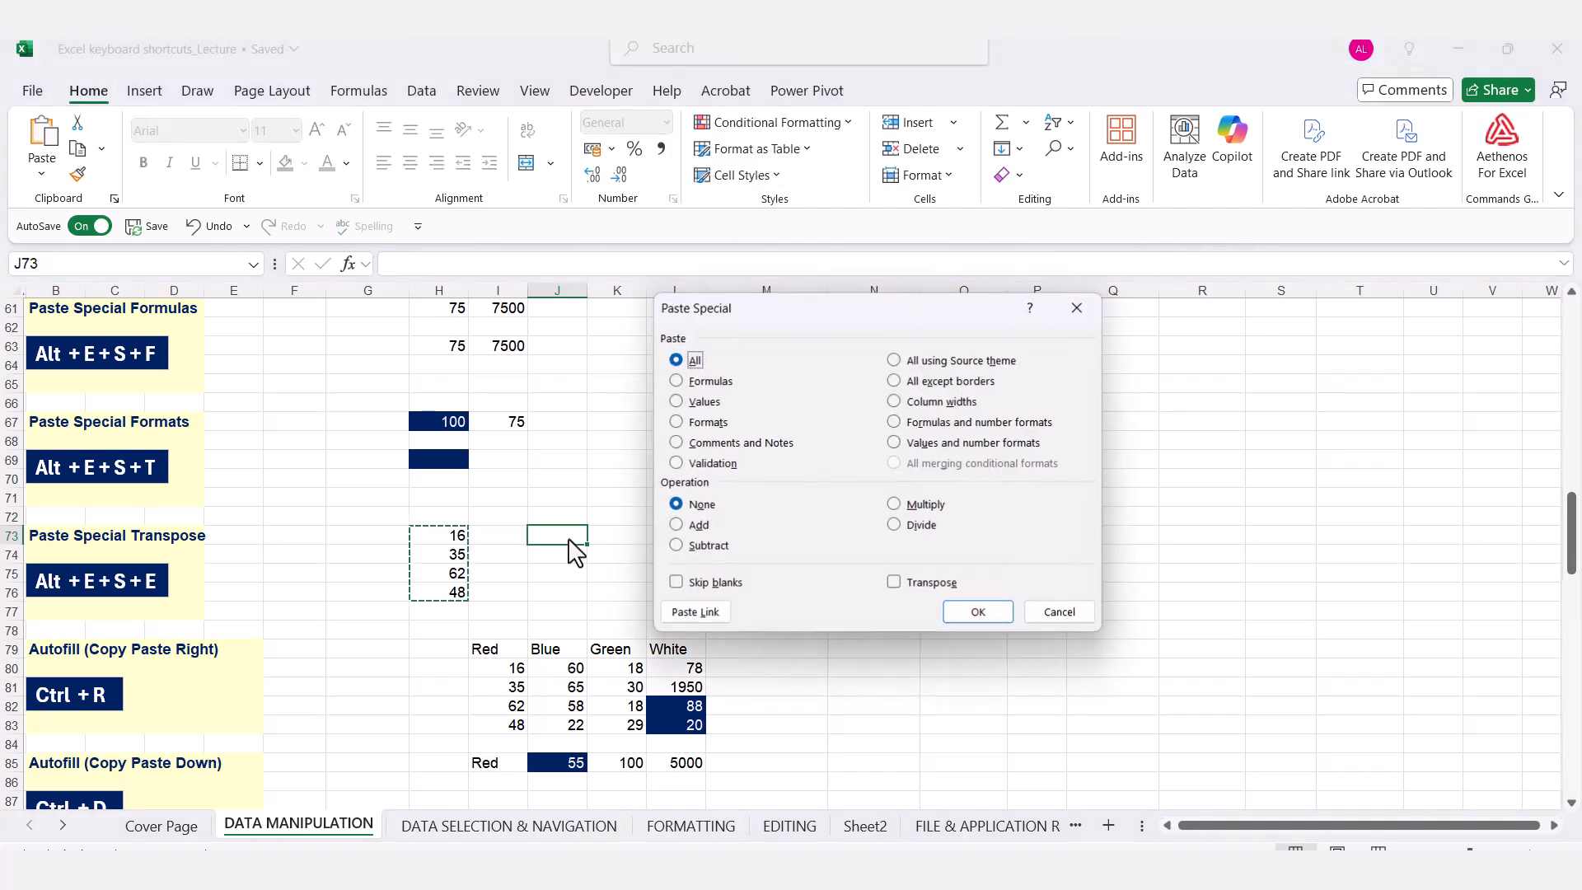
key("e")
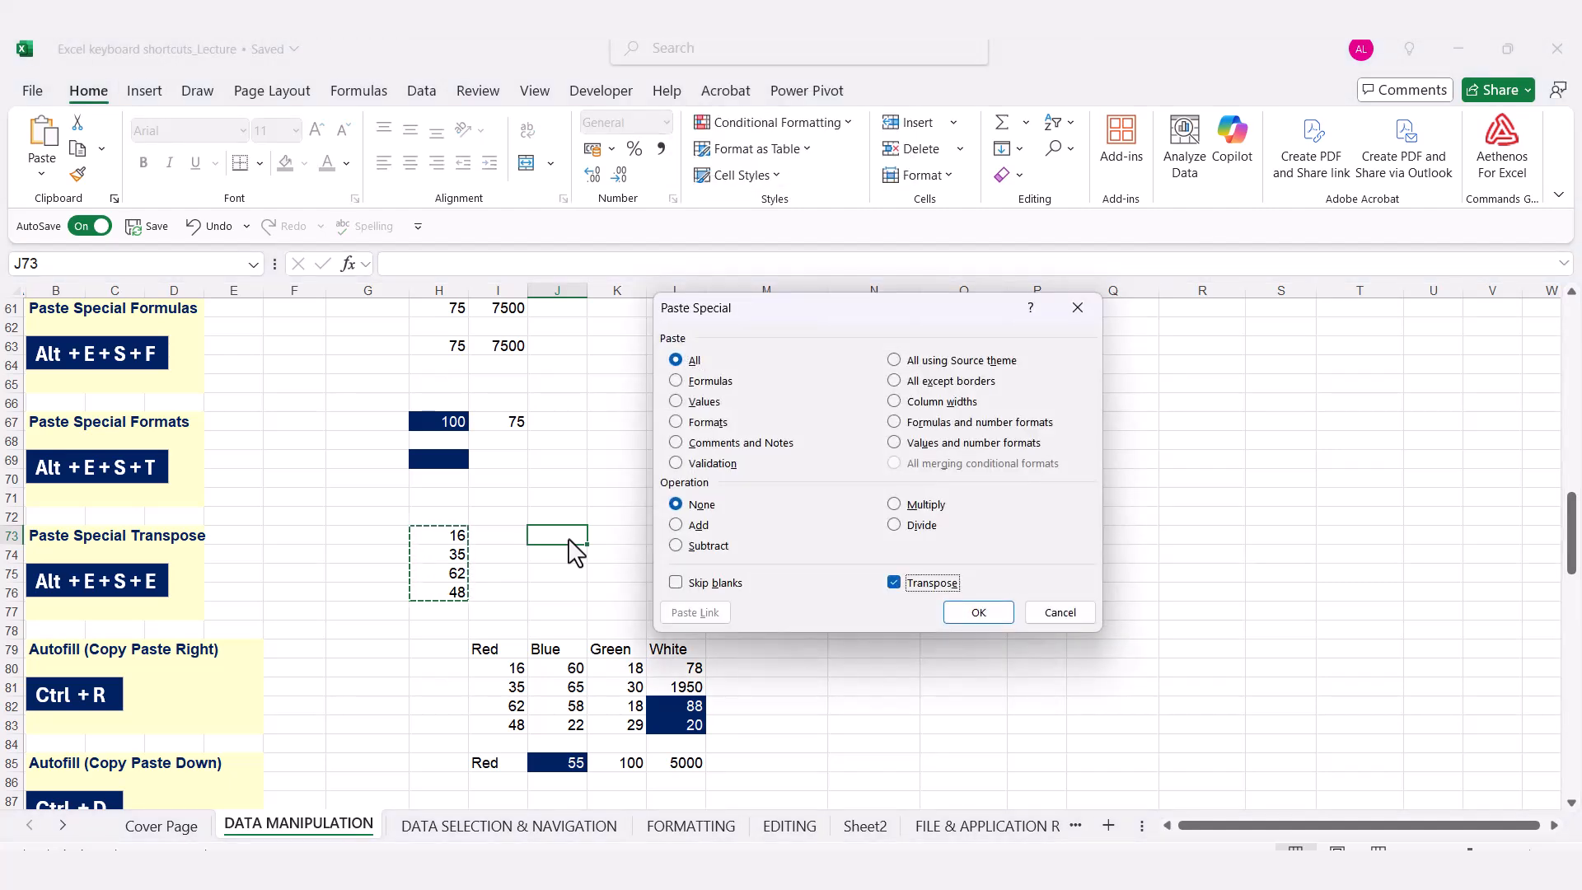
key("Return")
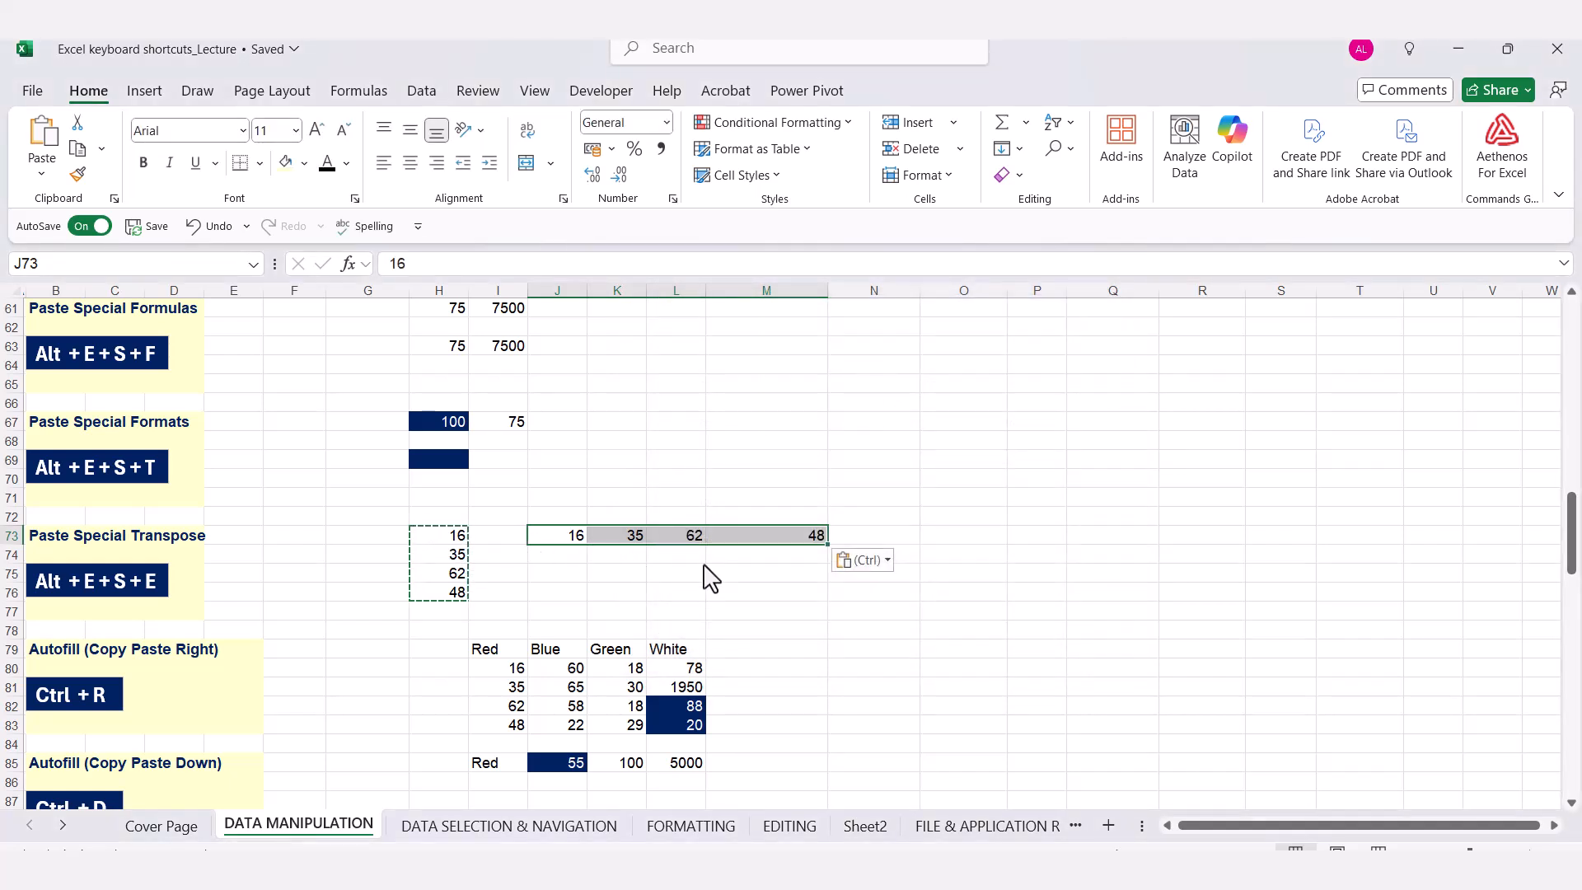
key("Escape")
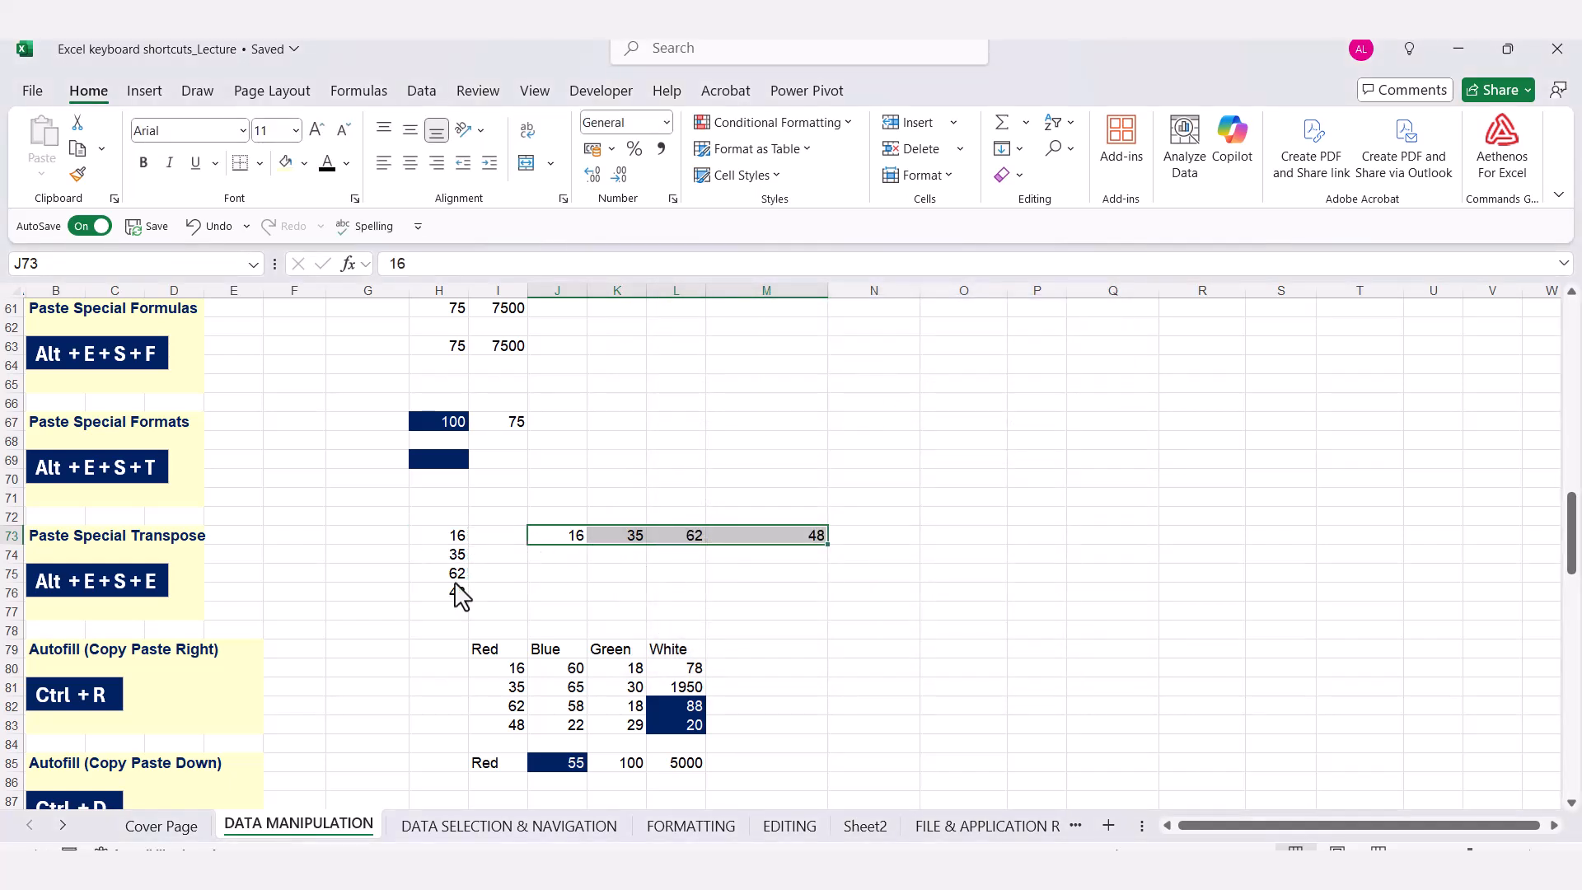
Try filling only M80 rightward from L80, undo it, and fill M80:M83 rightward from L80:L83
scroll(810, 571, "down", 1)
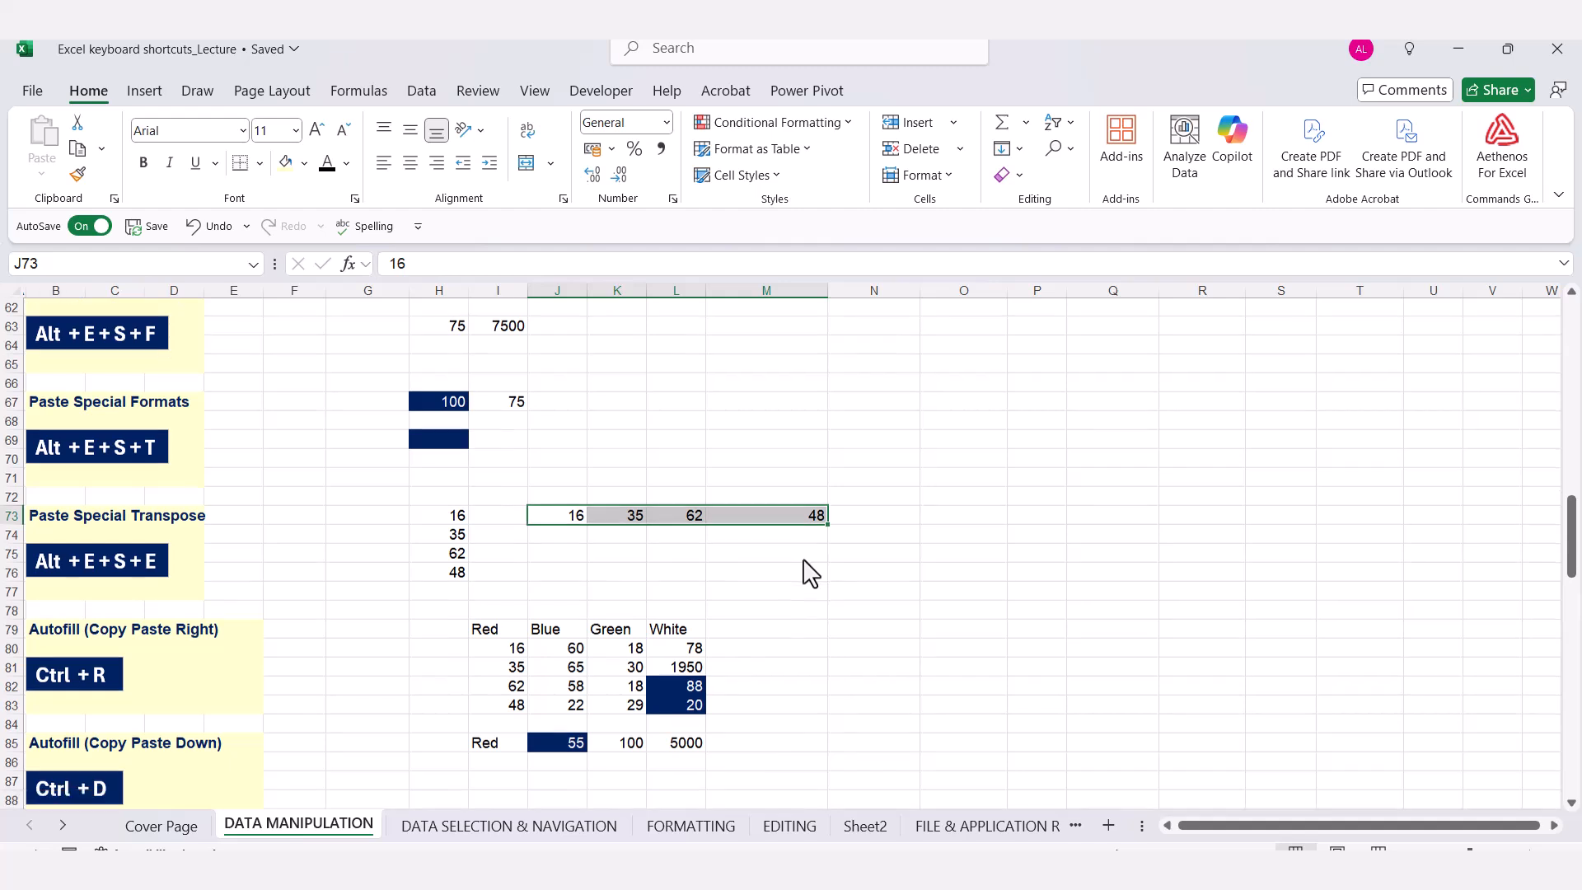
scroll(810, 571, "down", 3)
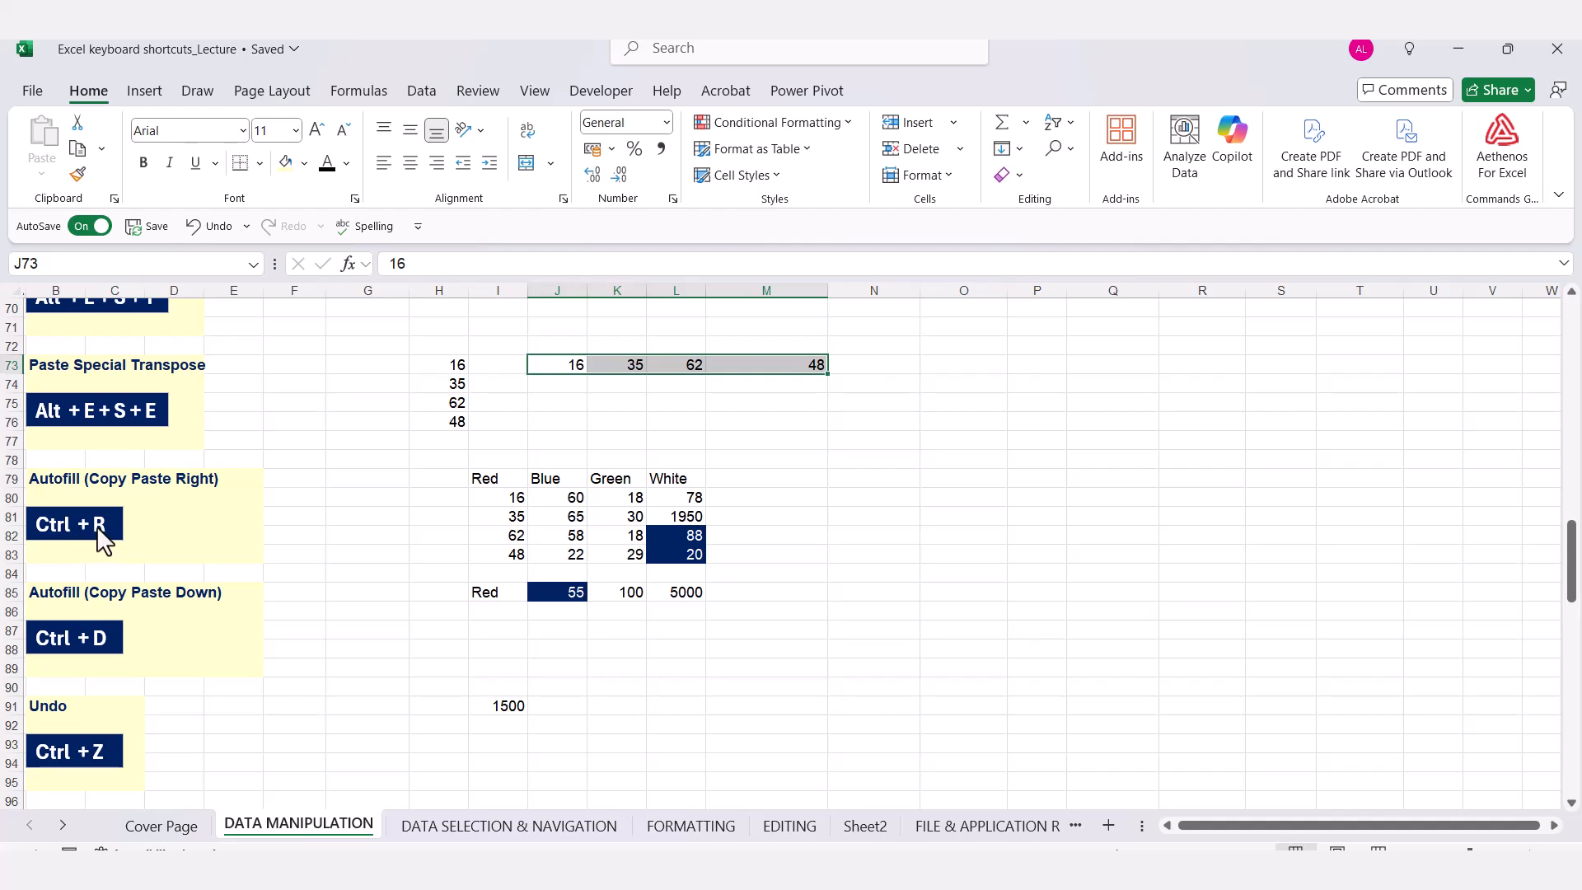
left_click(749, 497)
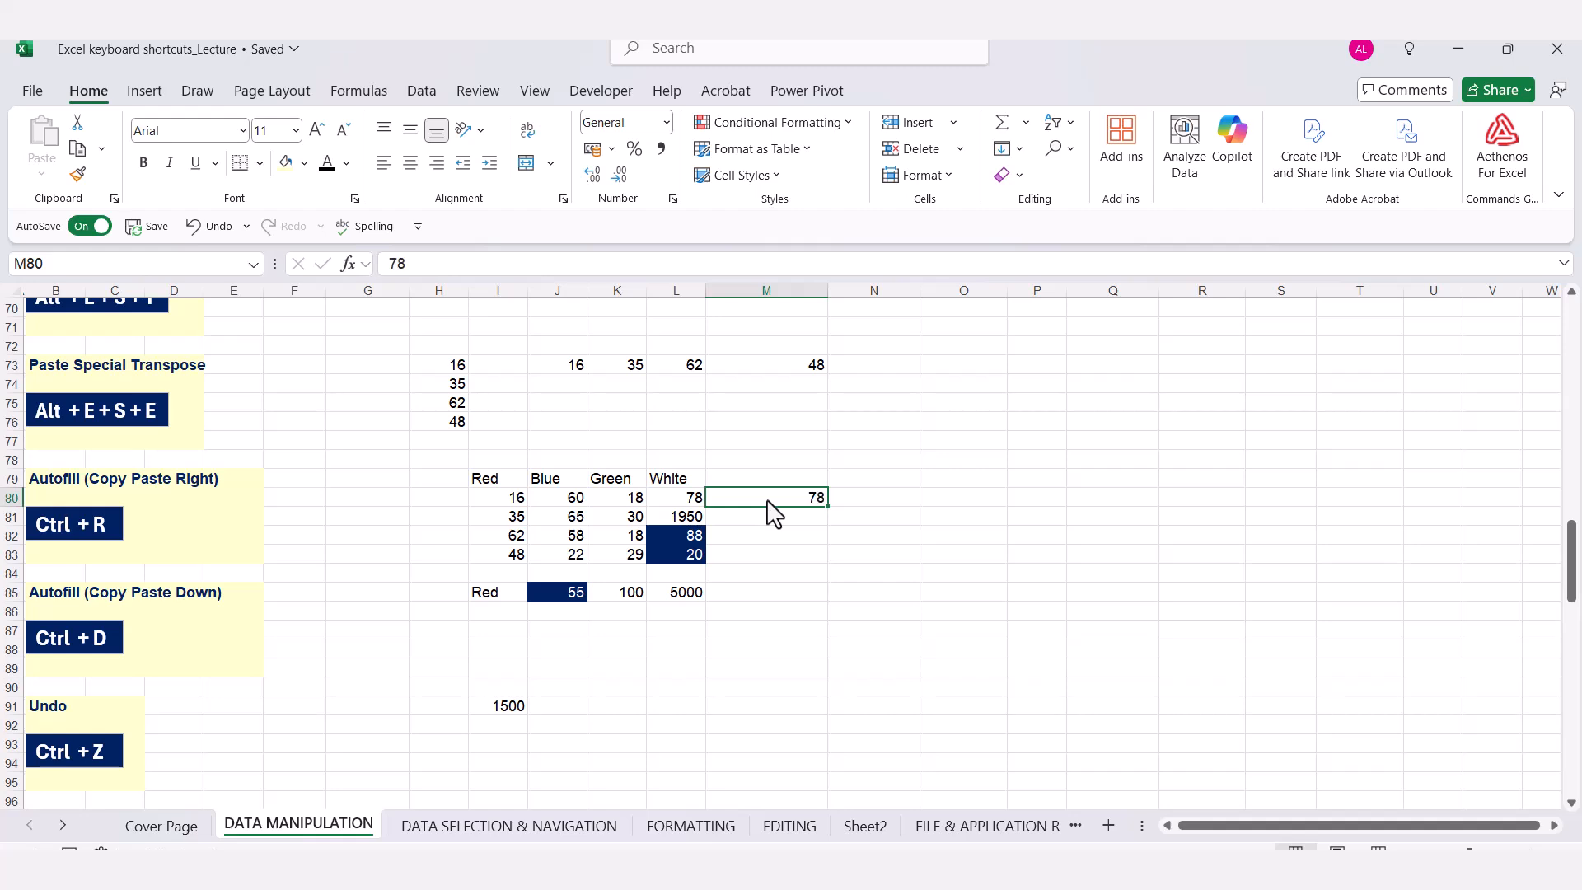
key("ctrl+z")
left_click_drag(767, 499, 763, 568)
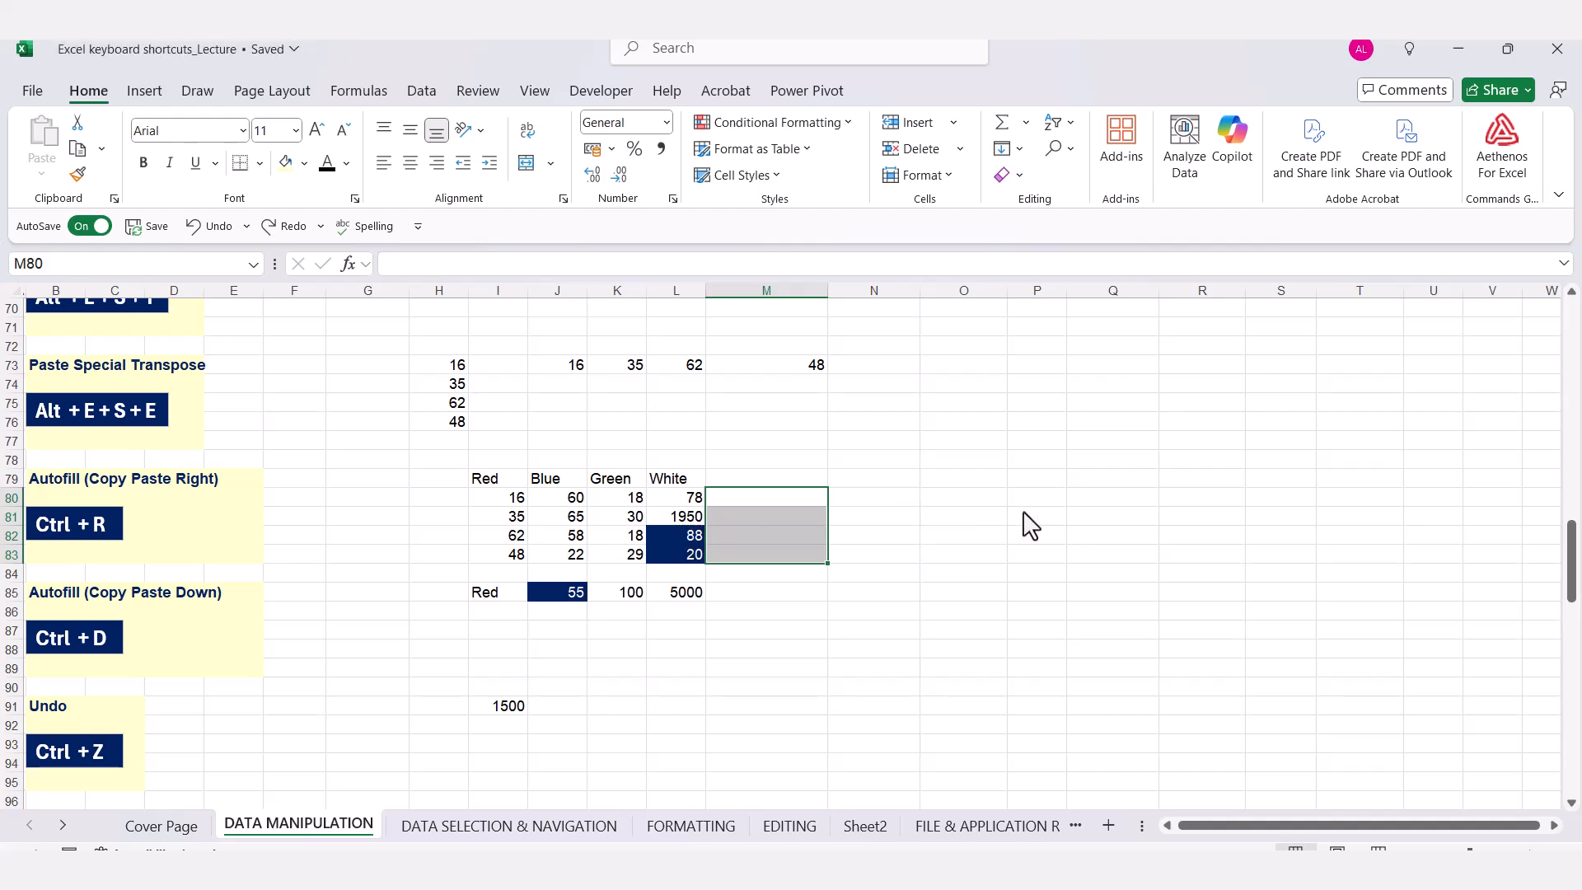
key("ctrl+r")
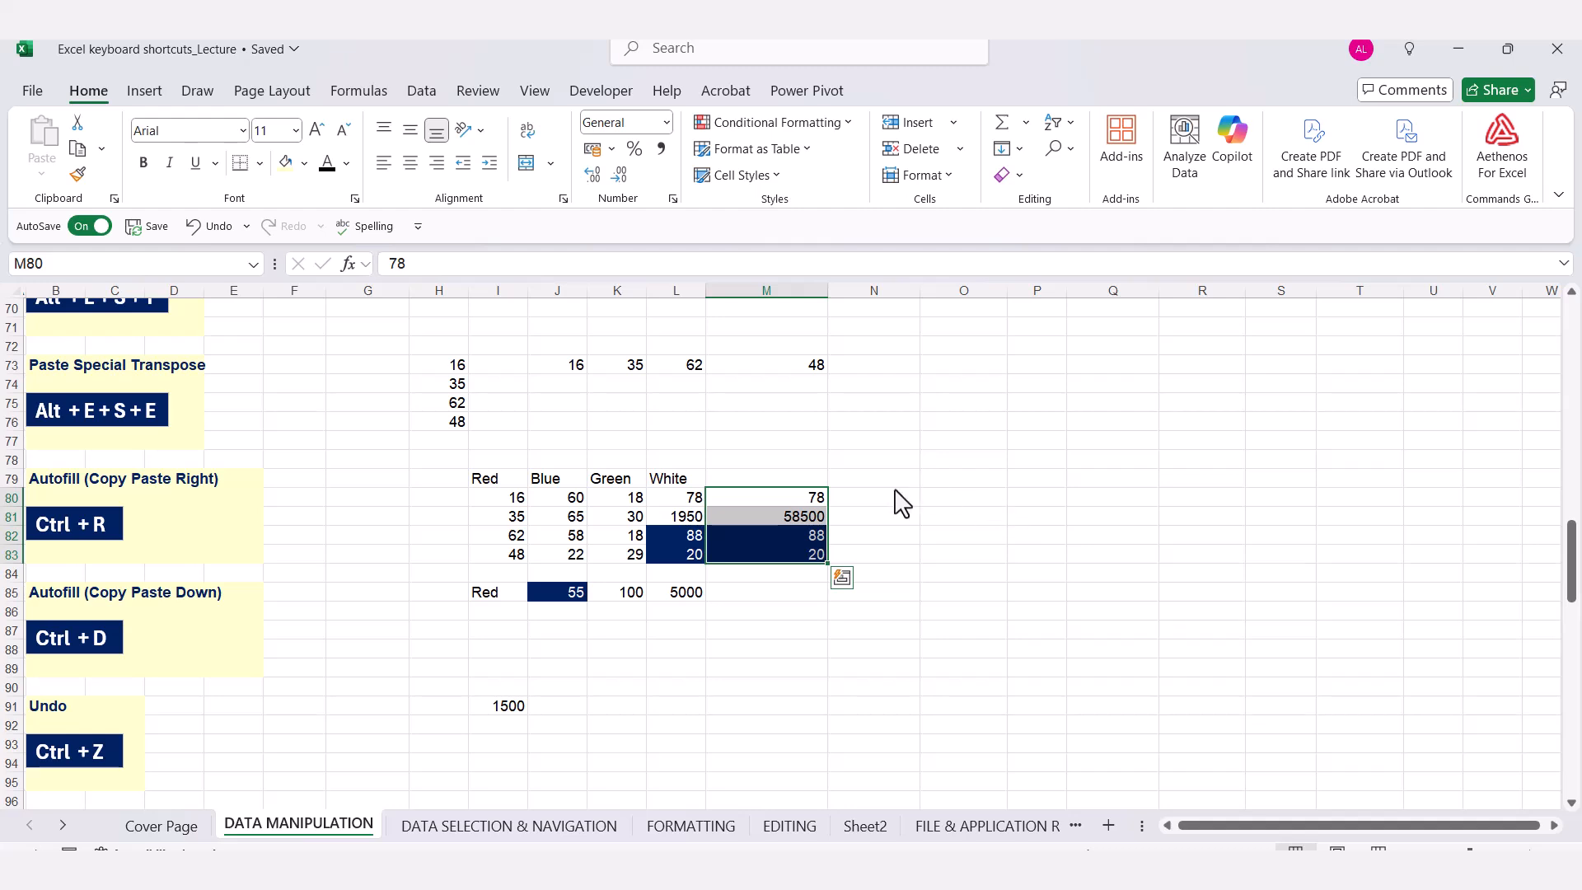
Inspect the filled cells in M80:M83 and compare the formulas in L81 and M81, leaving the cells unedited
left_click(798, 516)
left_click_drag(796, 504, 785, 505)
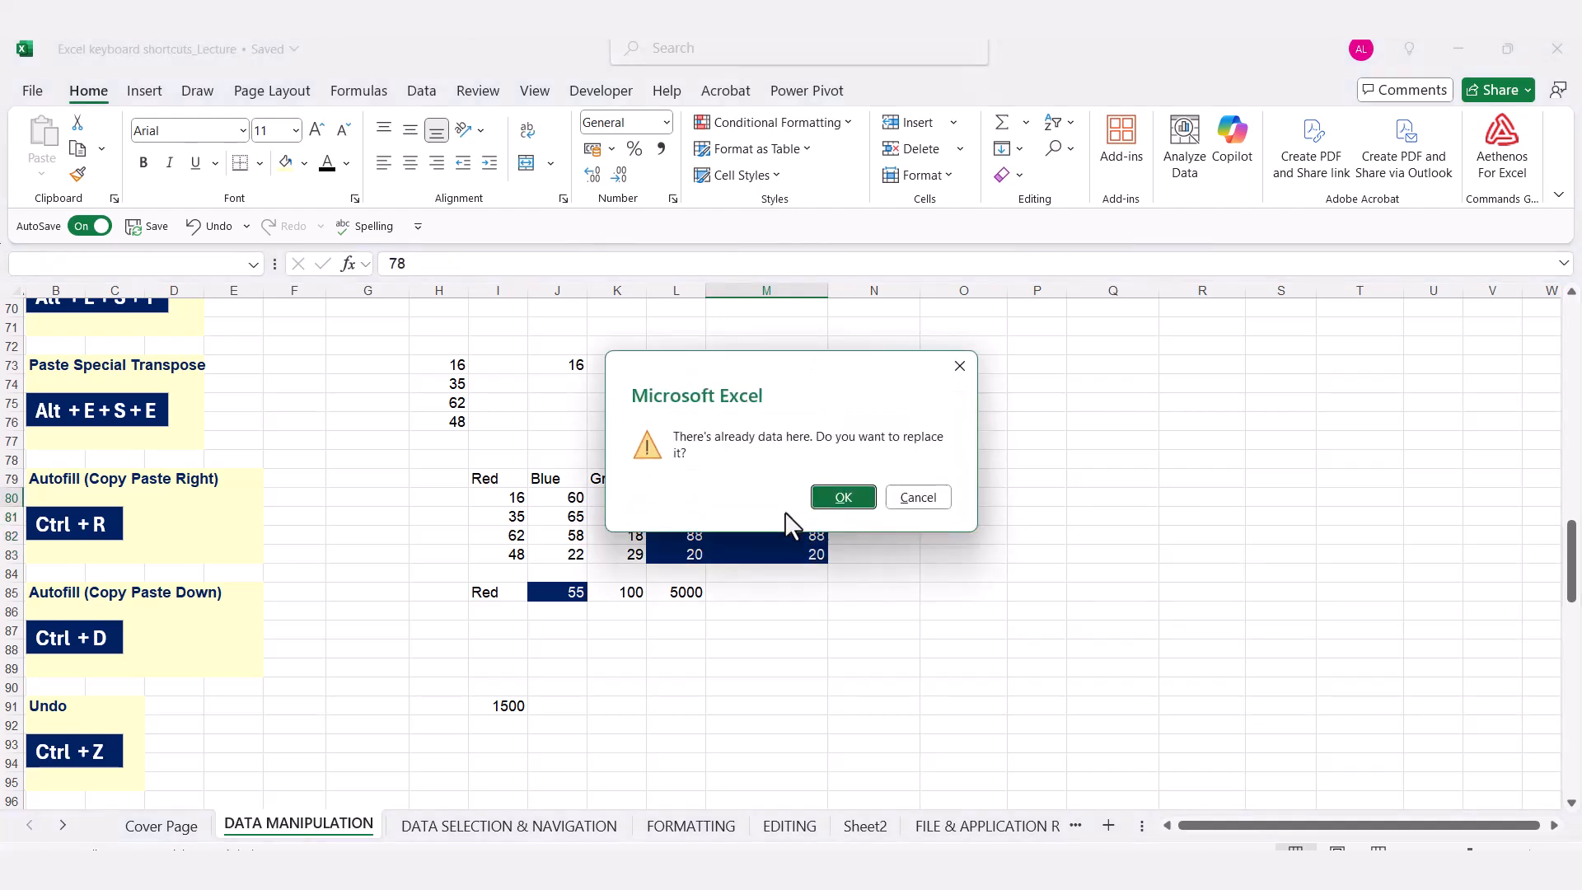
left_click(897, 501)
left_click(895, 501)
left_click(778, 502)
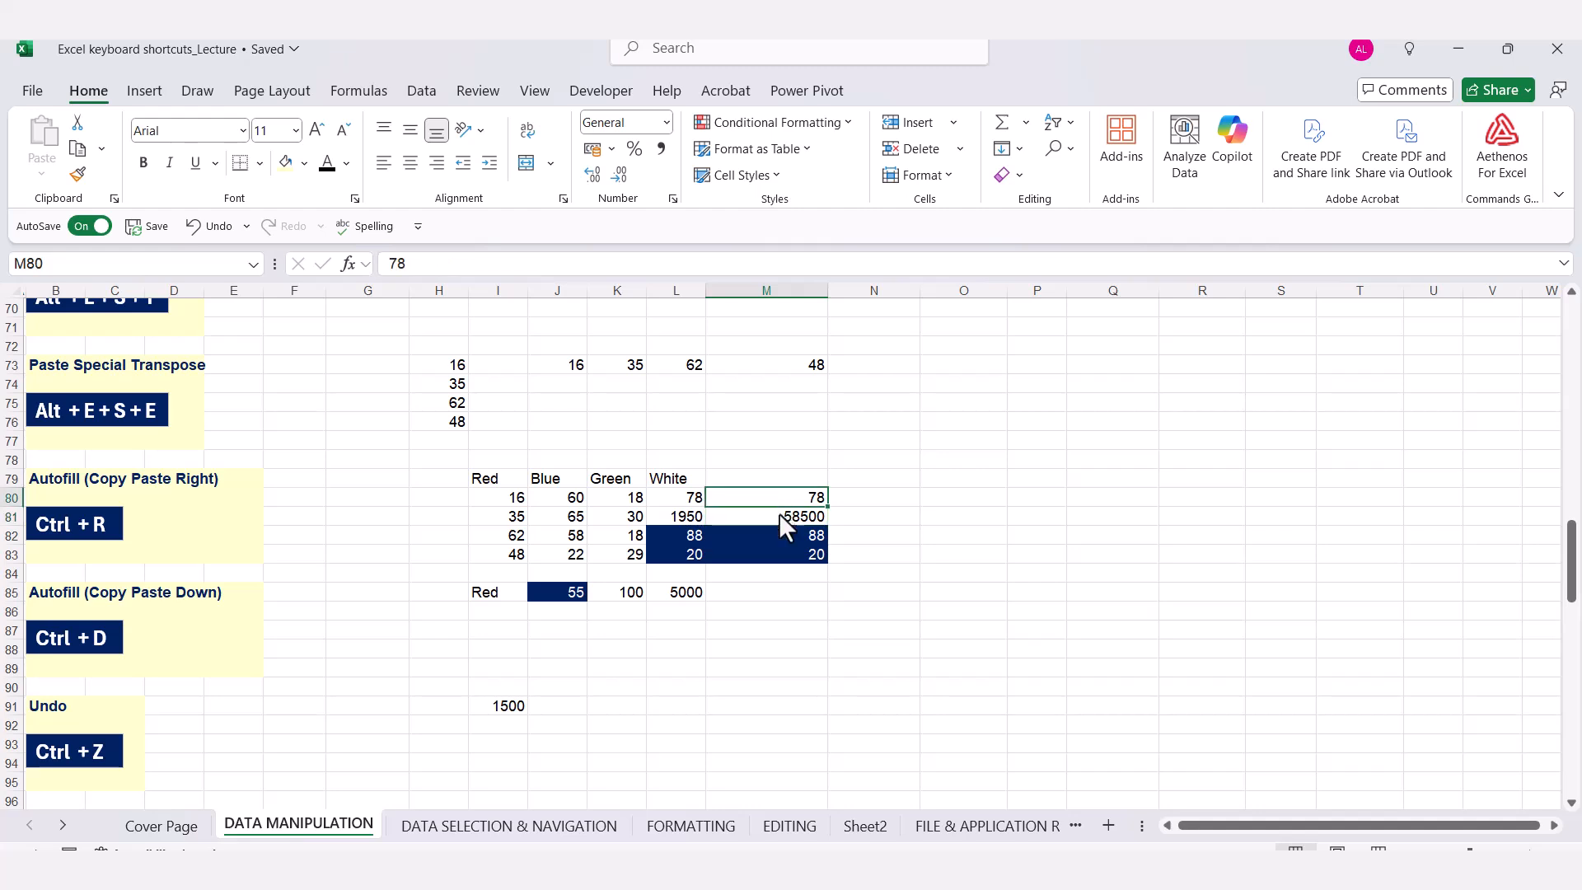
left_click_drag(771, 536, 677, 545)
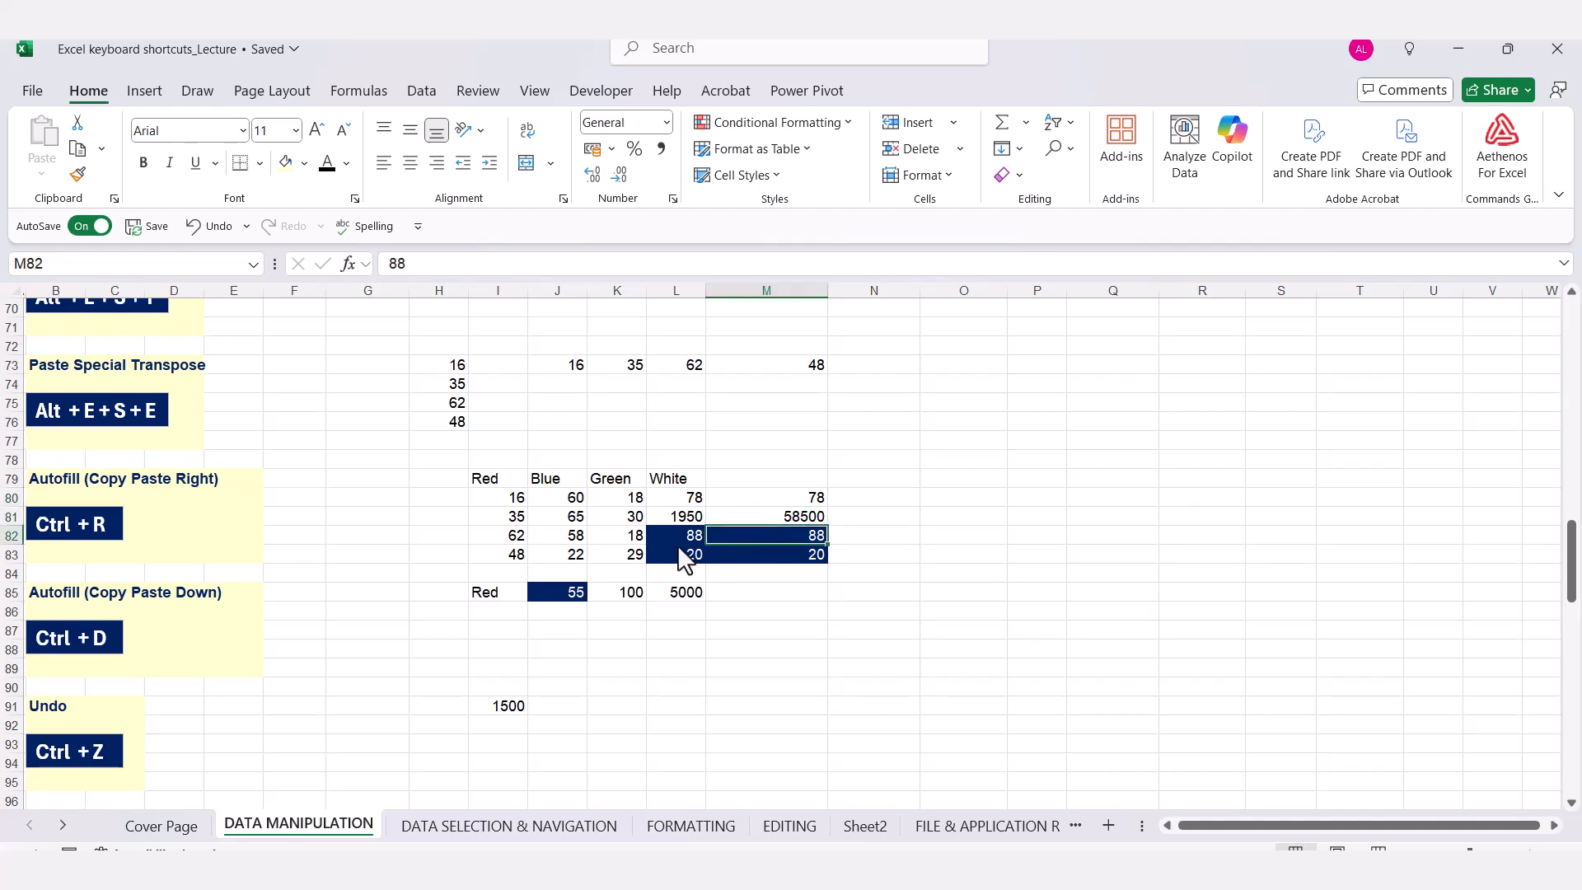
left_click(780, 515)
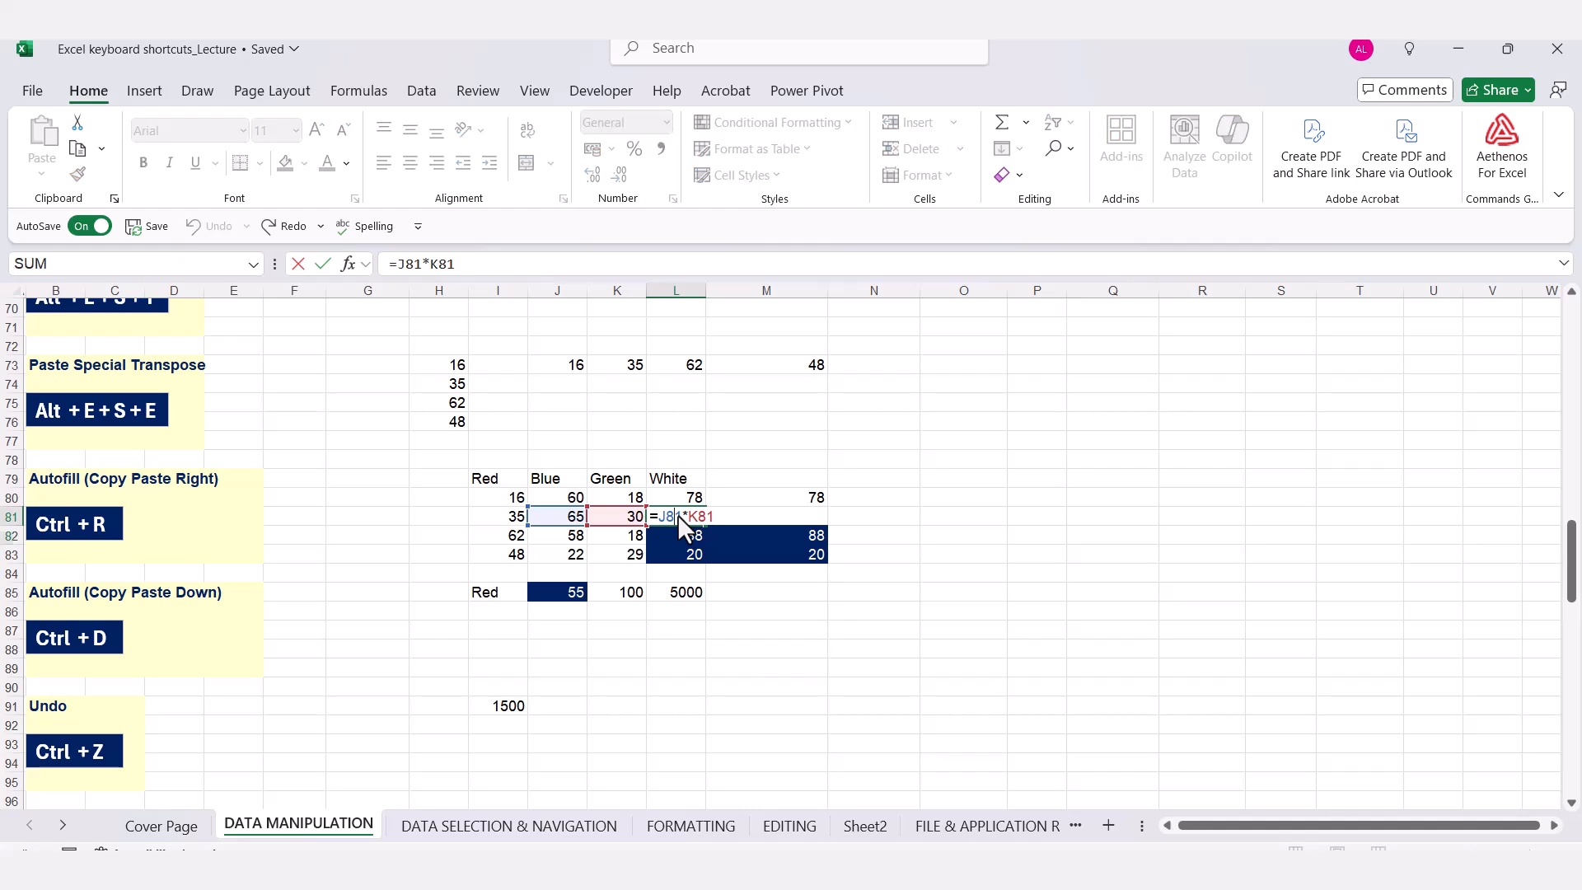
key("Escape")
double_click(794, 517)
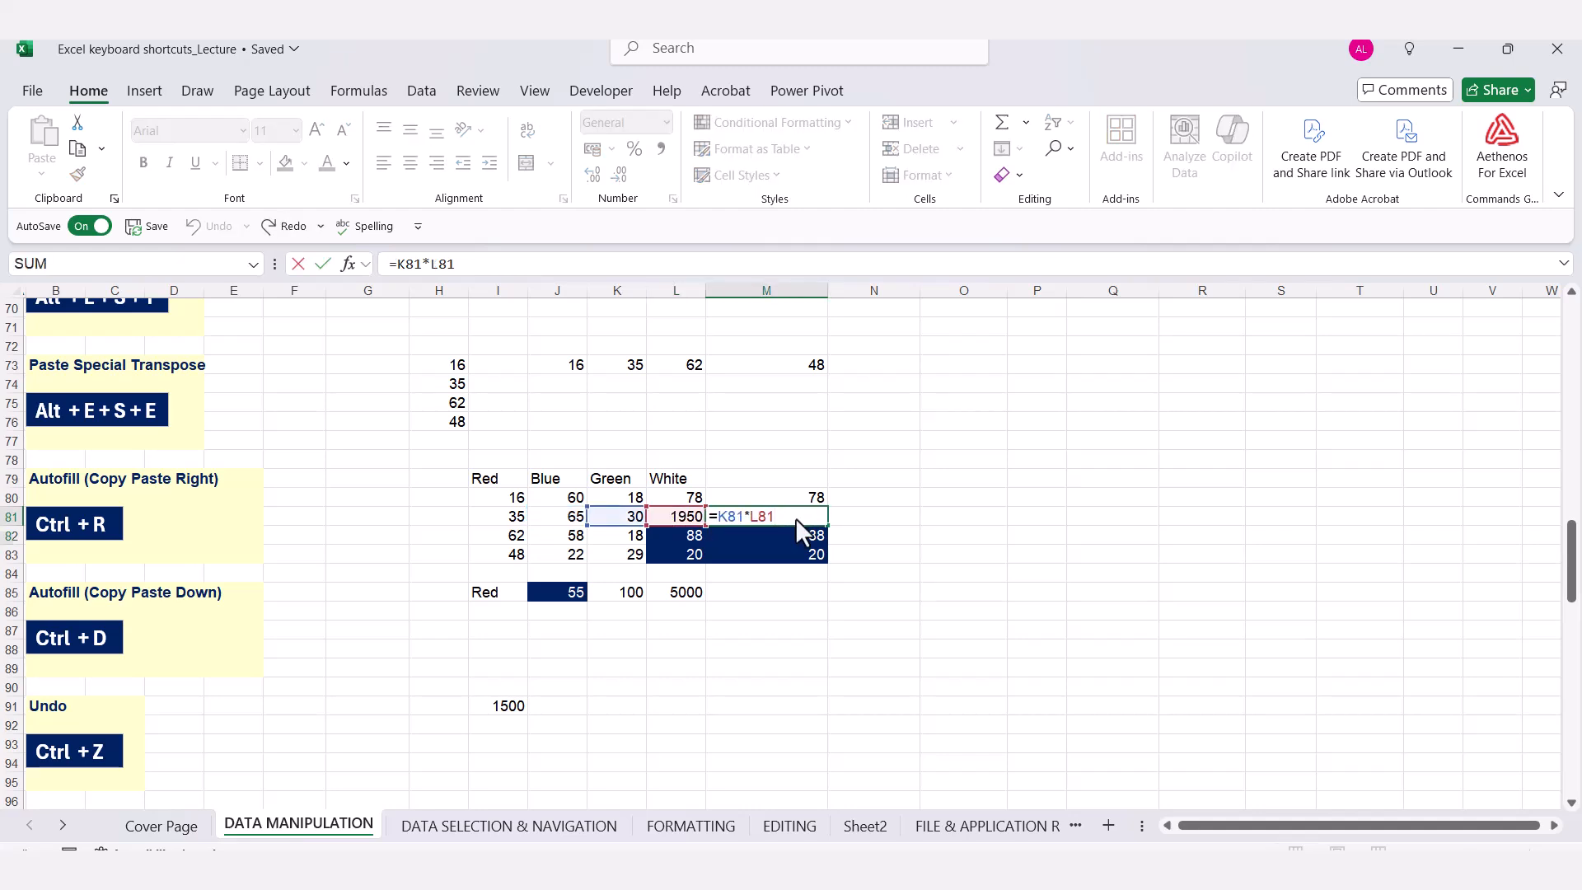
key("Escape")
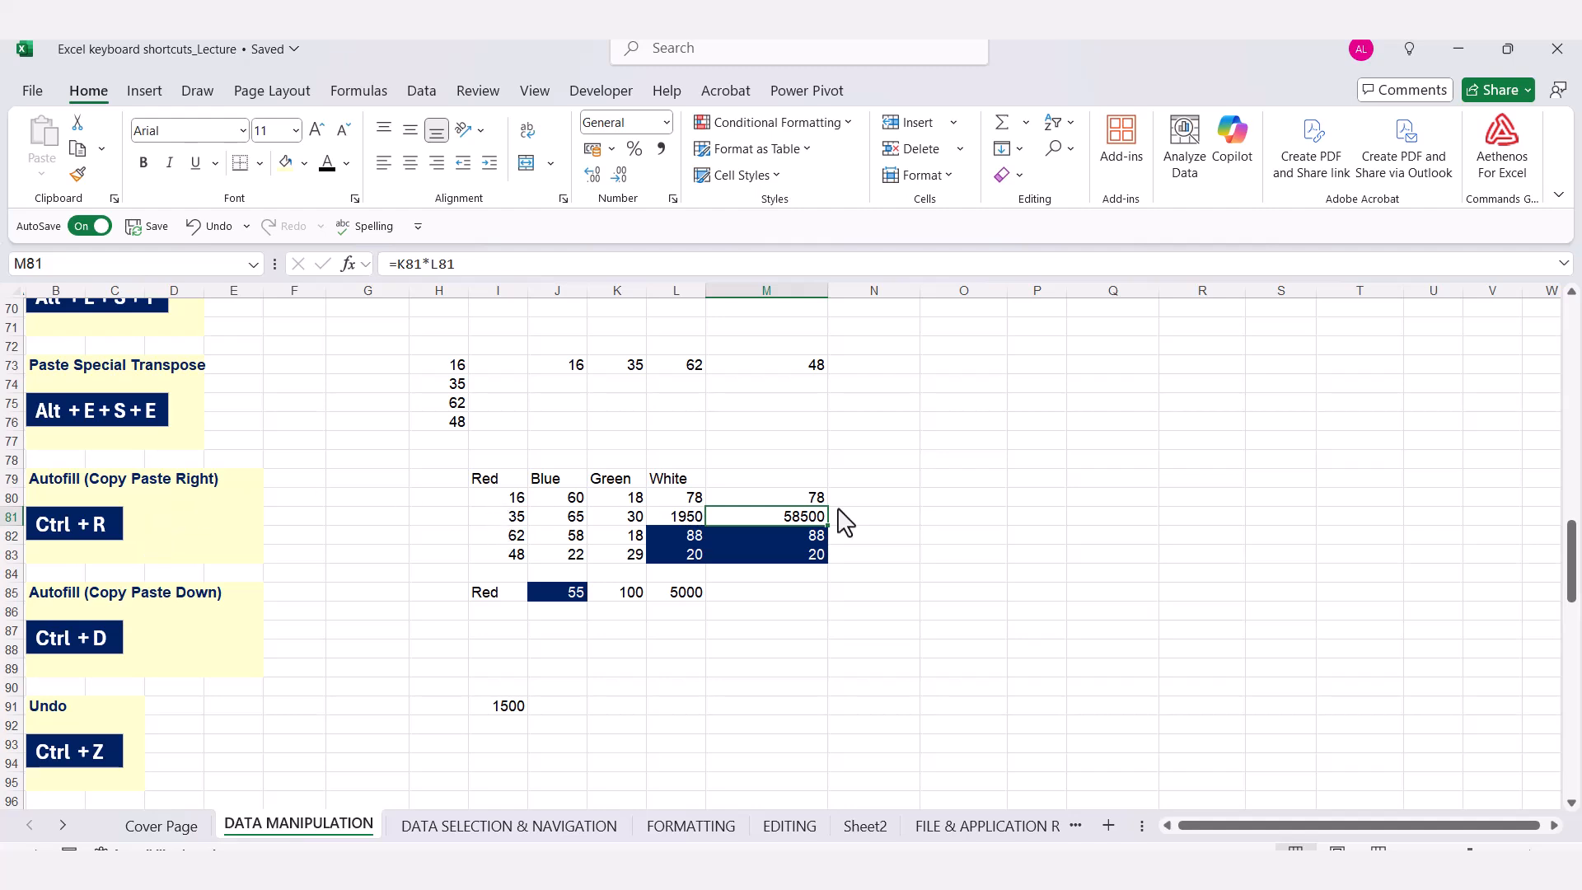
Fill I86:L86 down from I85:L85 in the Autofill (Copy Paste Down) section and check the copied cells
scroll(659, 593, "down", 2)
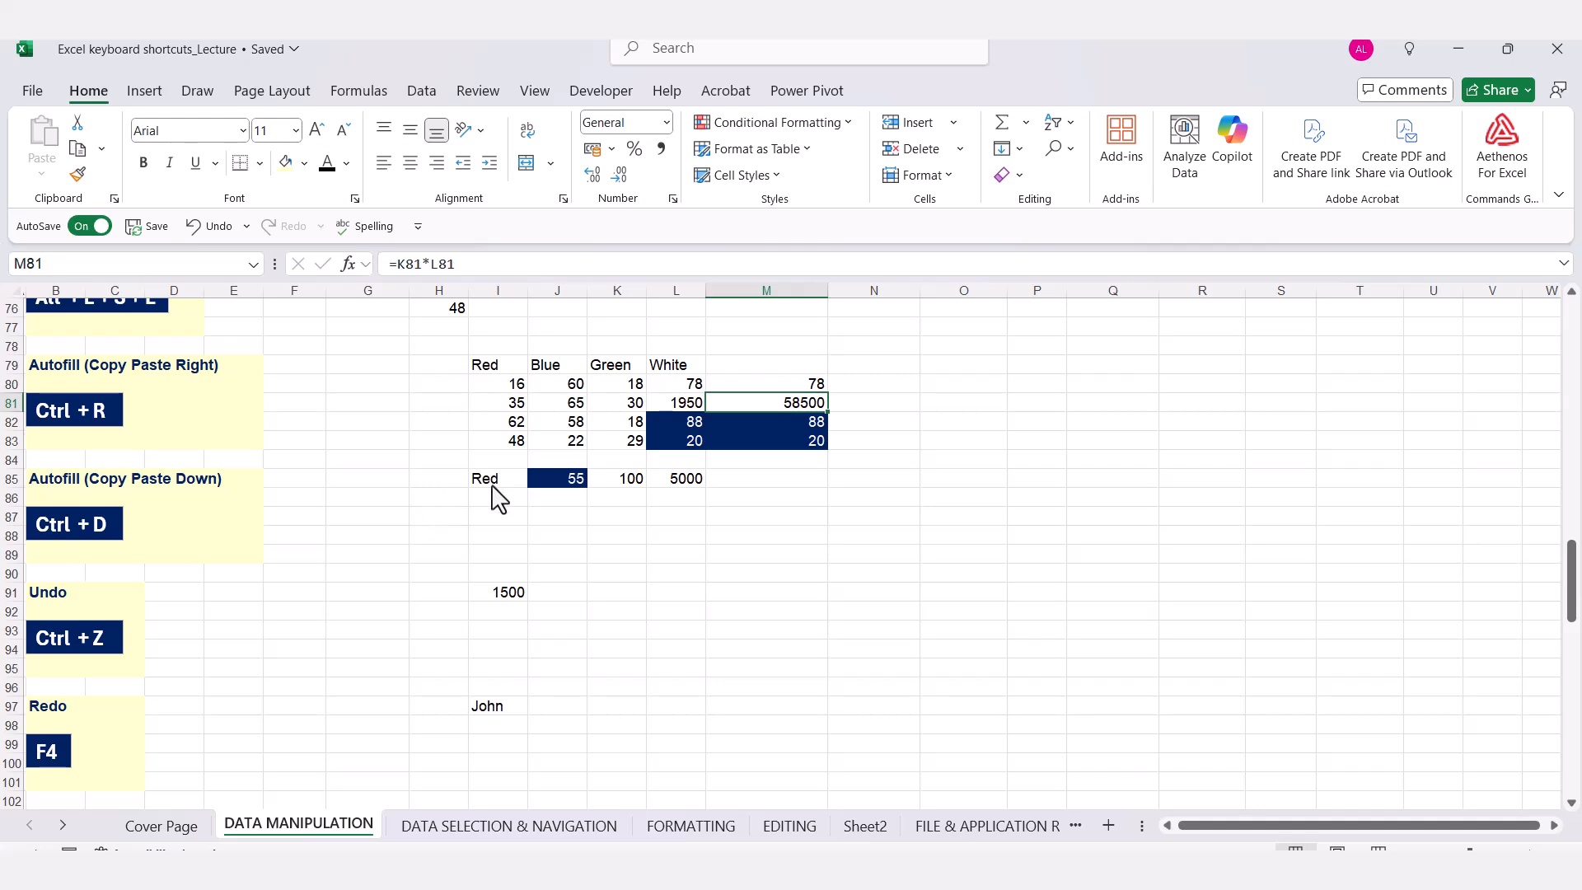
left_click_drag(491, 487, 671, 481)
left_click_drag(498, 499, 689, 519)
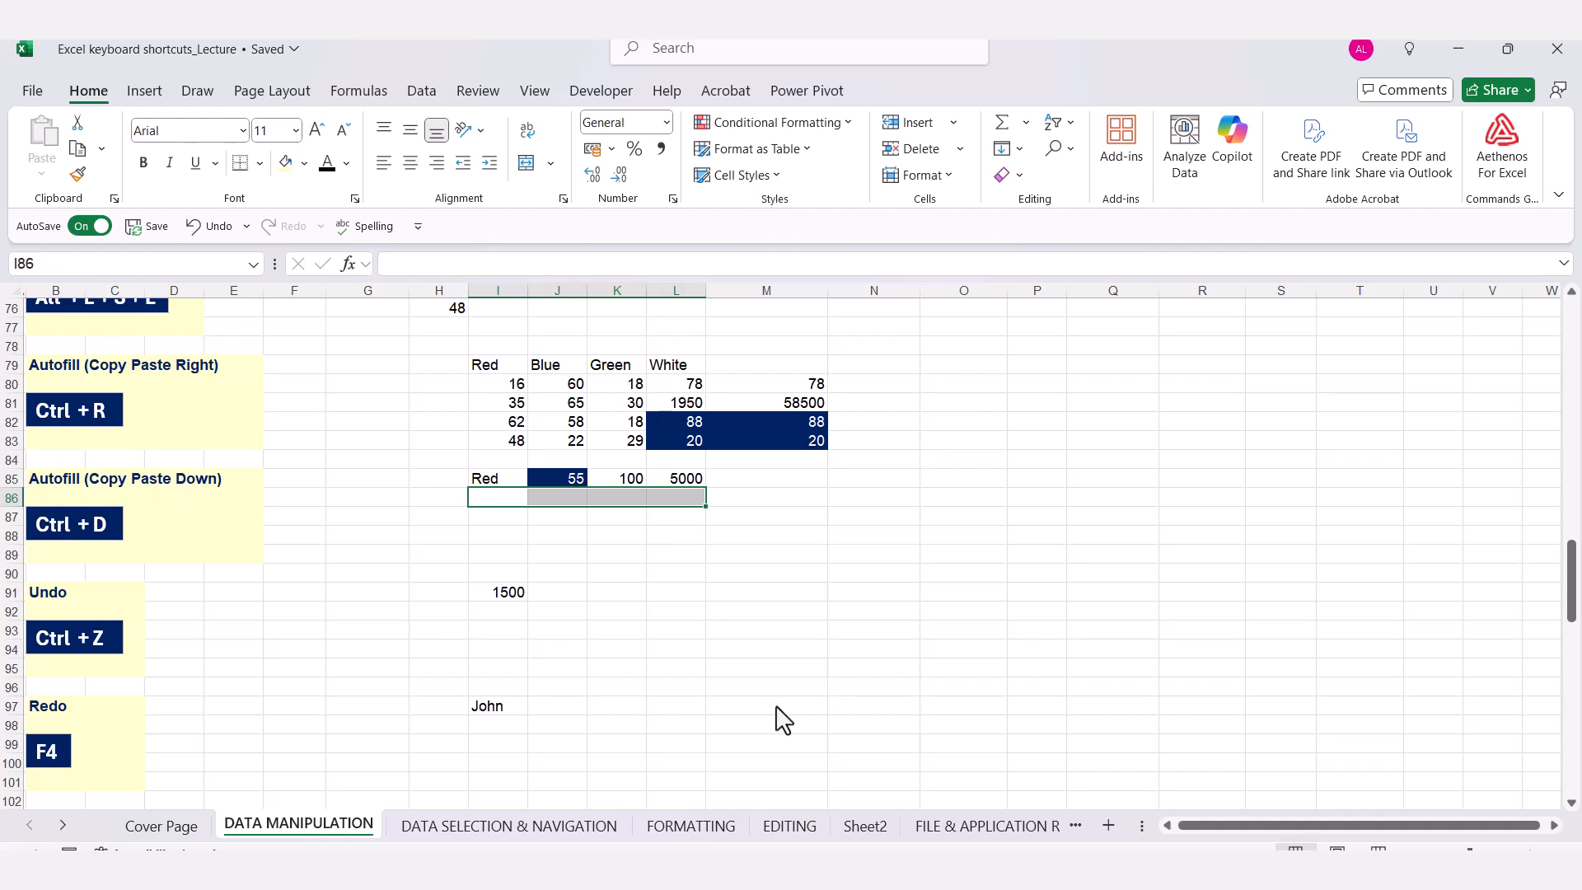
key("ctrl+d")
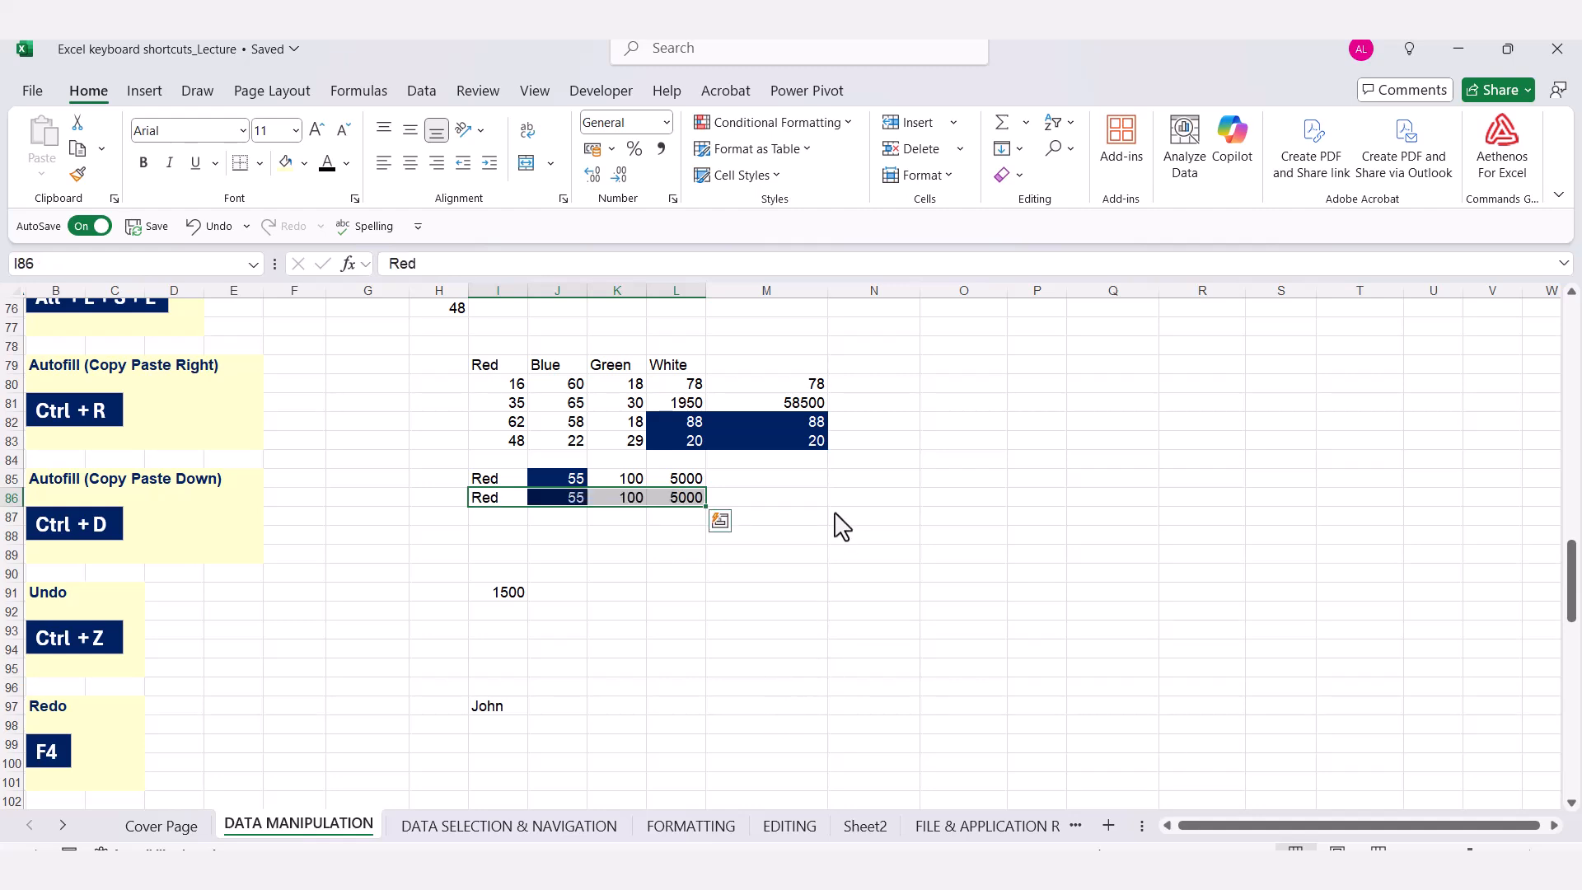
left_click(838, 519)
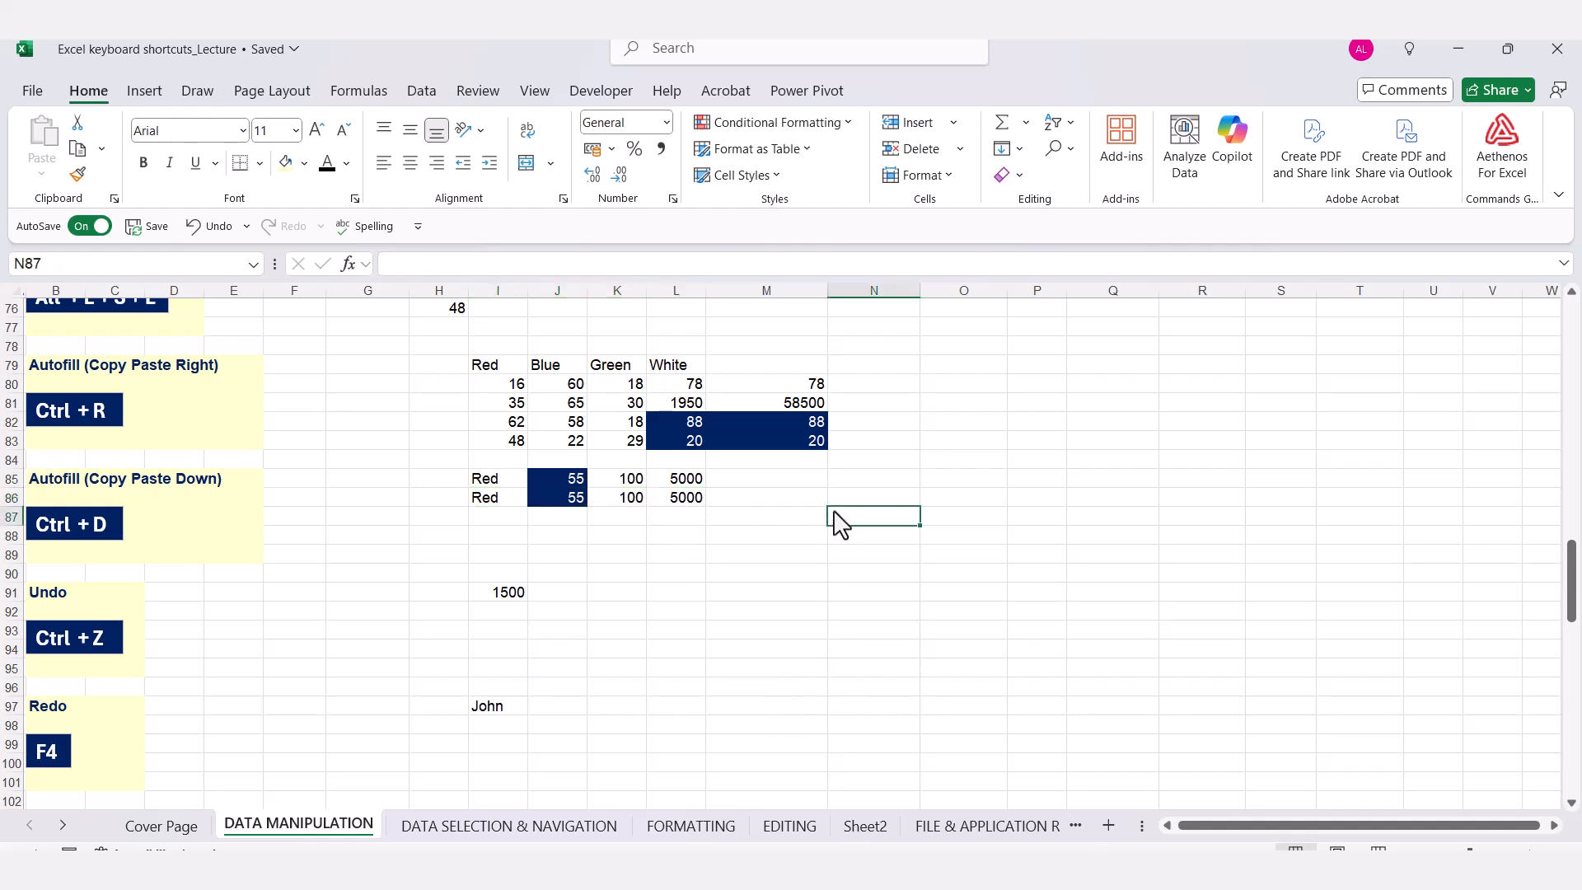
left_click(581, 500)
left_click(626, 499)
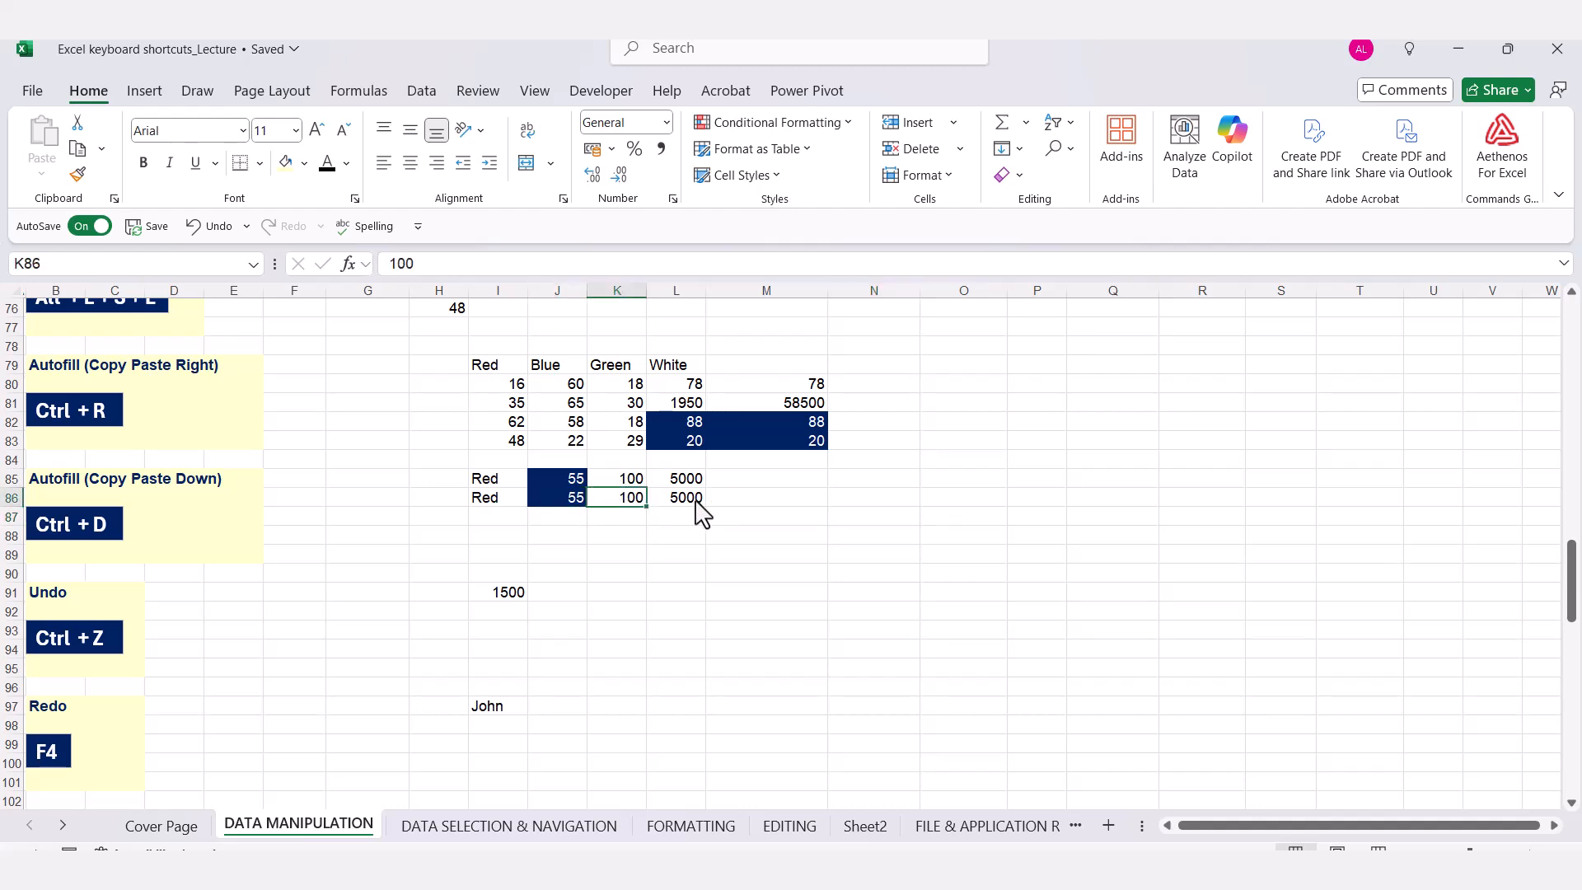
left_click(696, 500)
left_click(626, 499)
Make I91 bold in the Undo section and undo the bold formatting
left_click(519, 594)
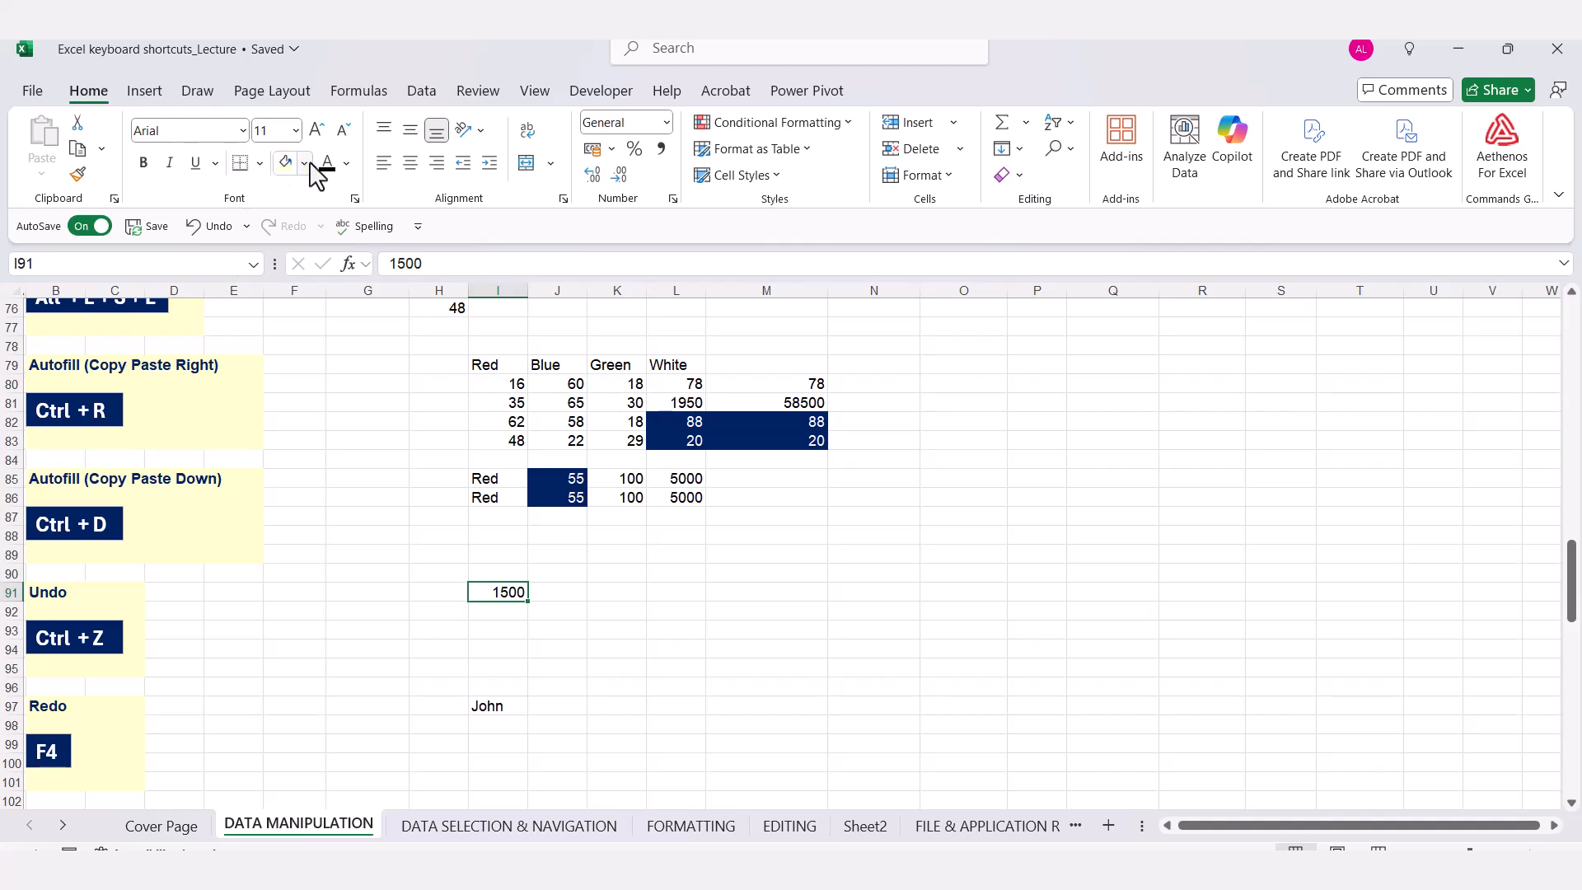
left_click(143, 162)
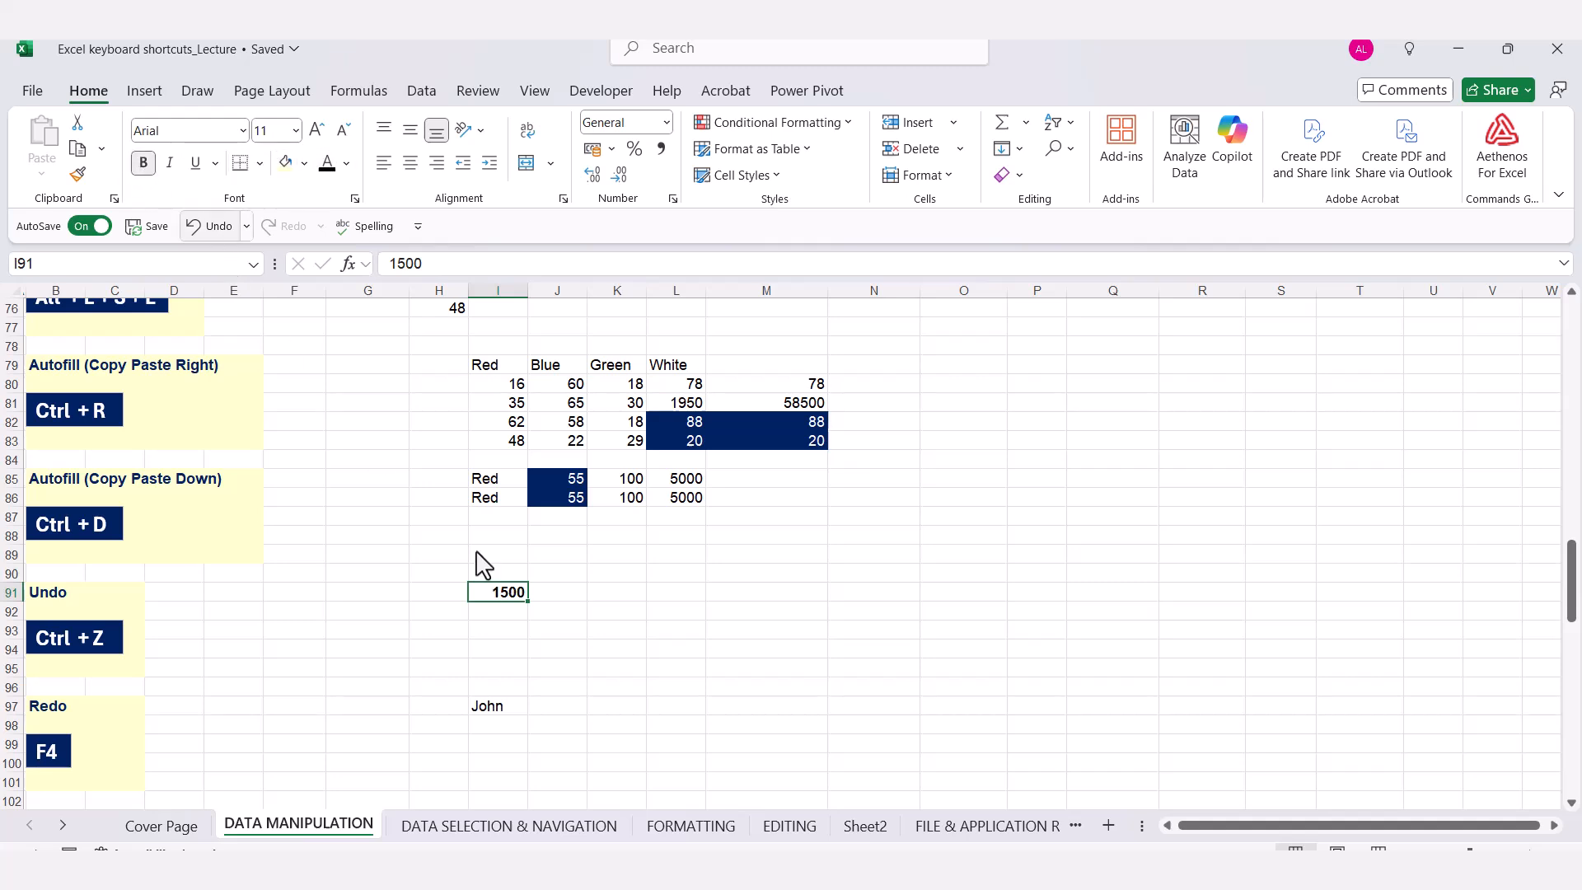
left_click(565, 652)
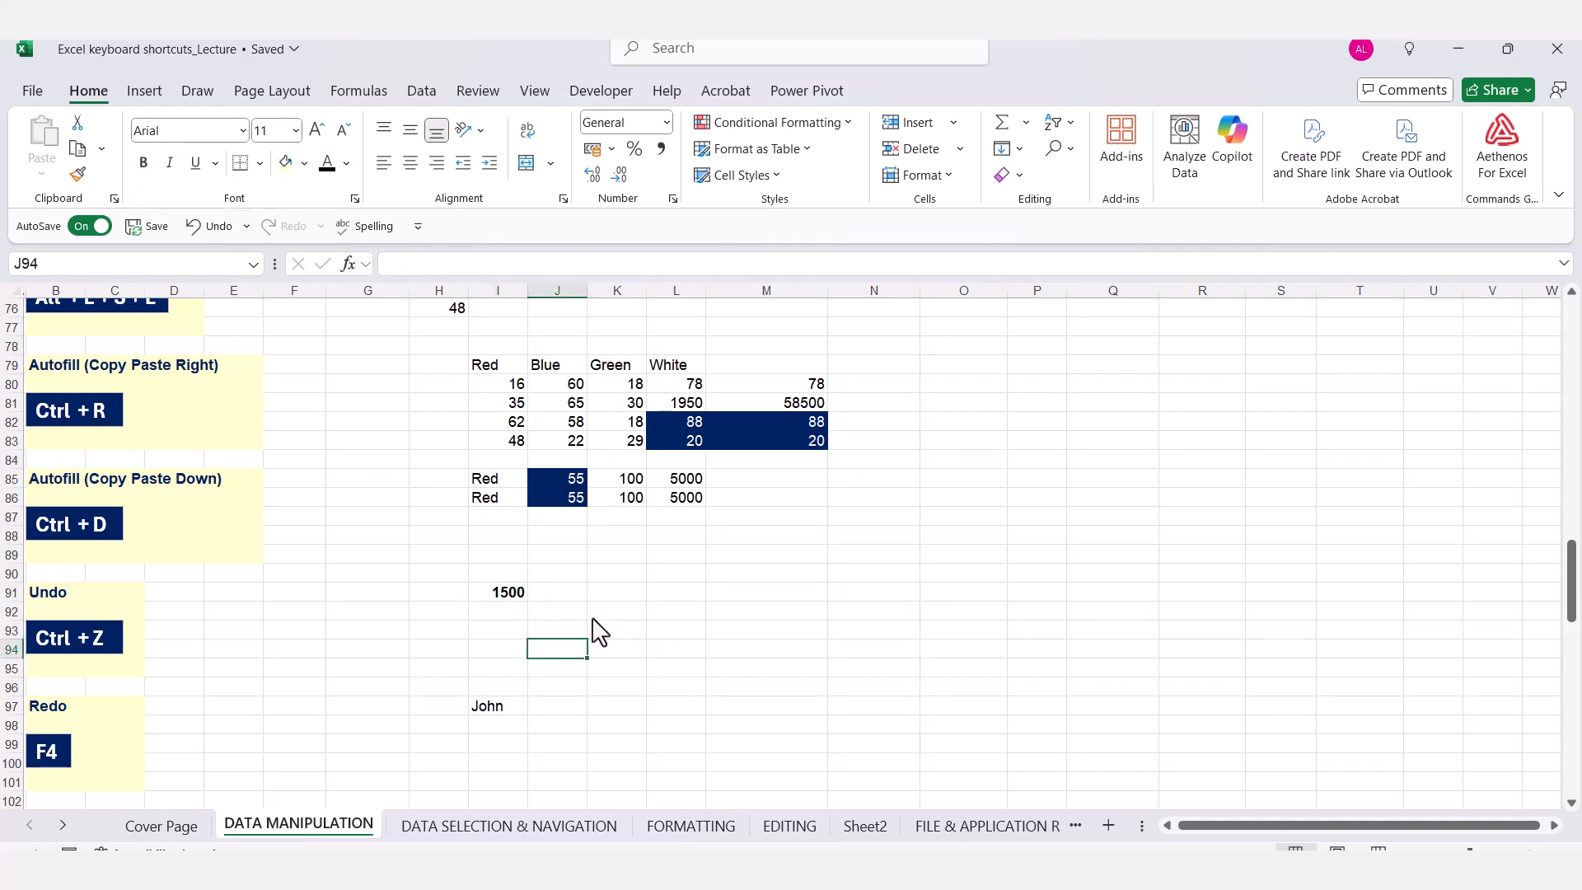
key("ctrl+z")
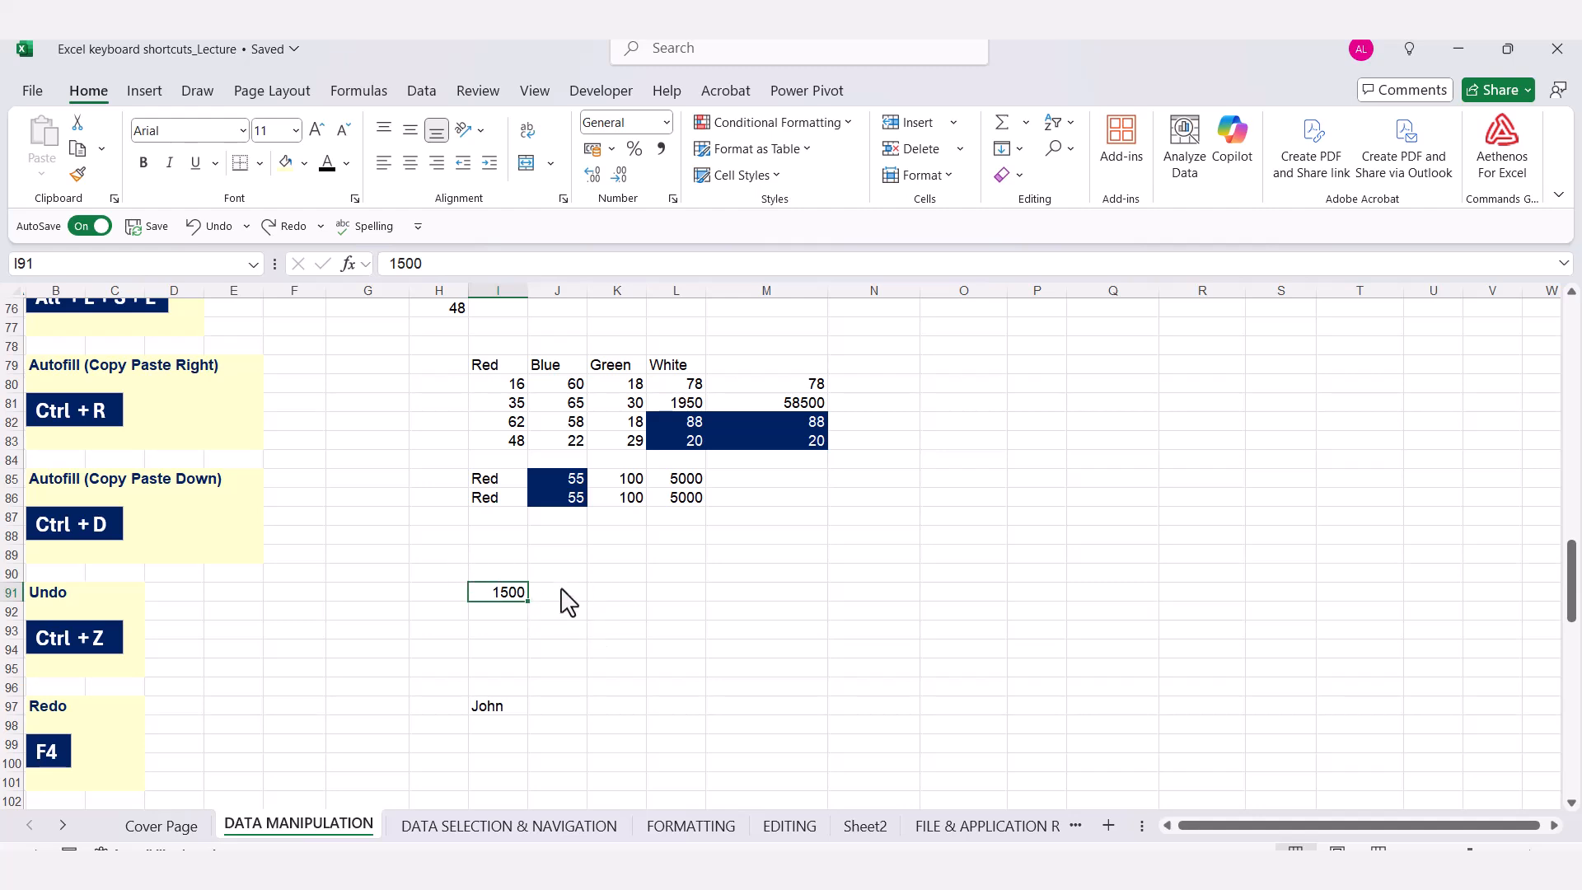
Apply a yellow fill color to cell I97 in the Redo section
scroll(568, 602, "down", 2)
left_click(498, 593)
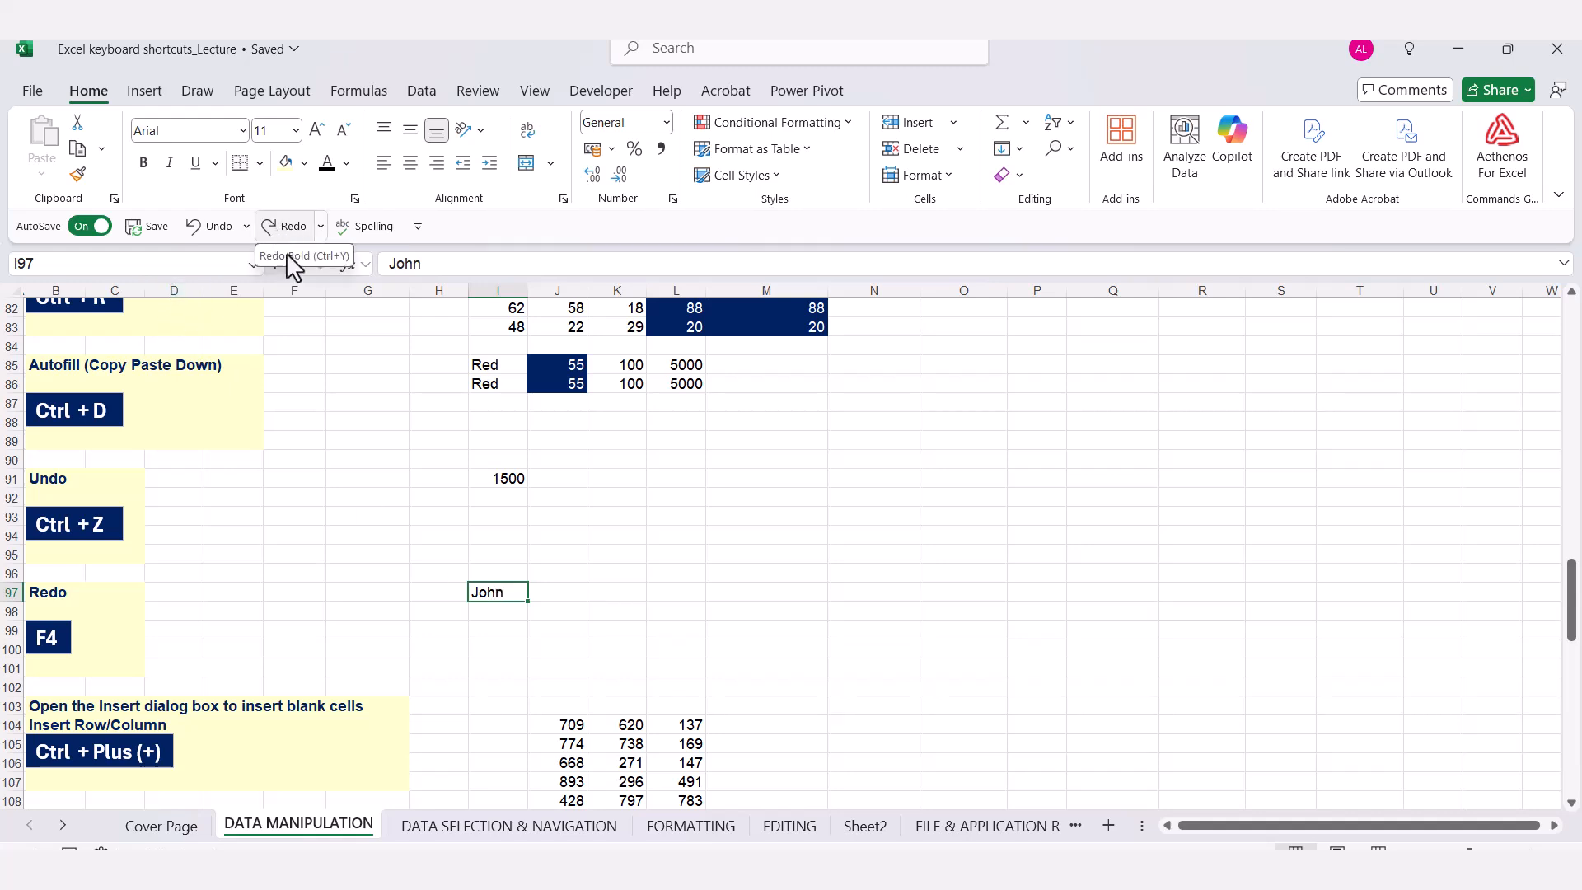
left_click(304, 162)
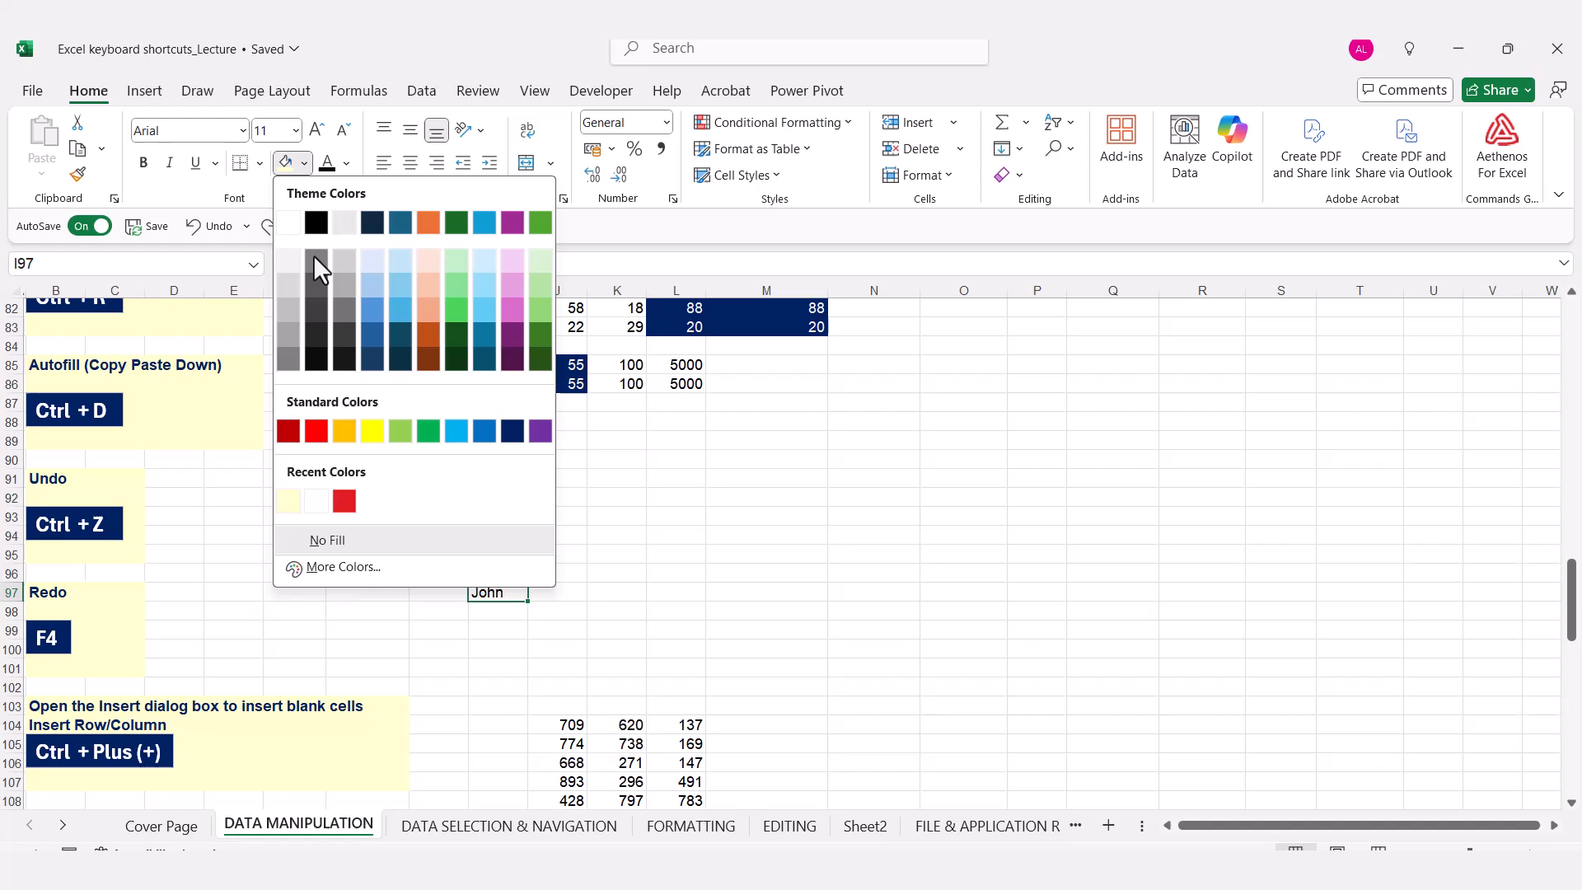
left_click(372, 430)
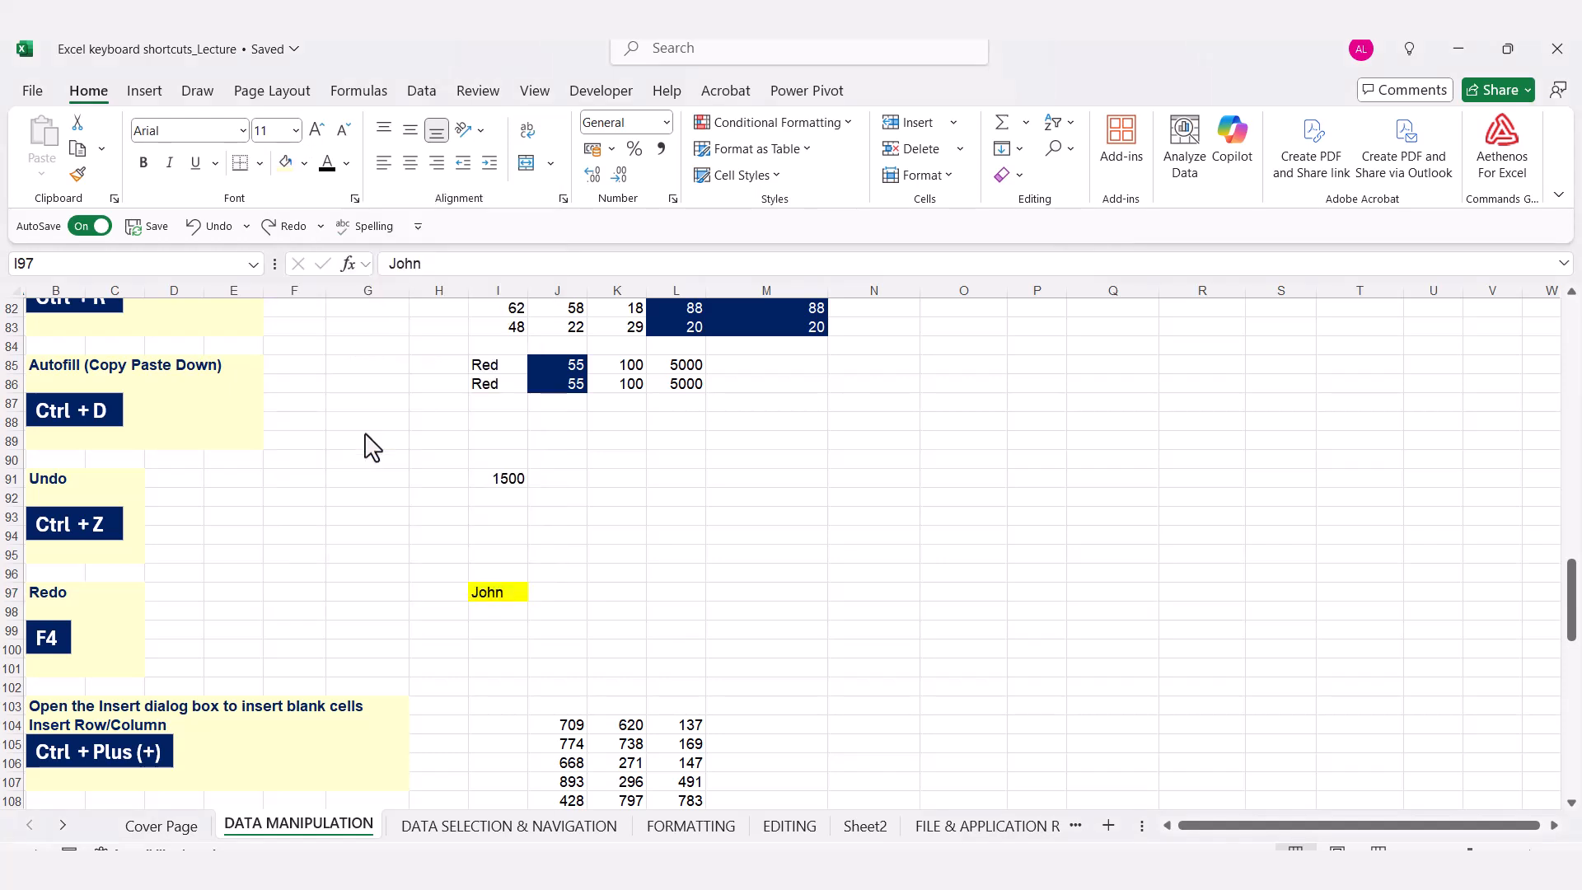
left_click(725, 613)
left_click(514, 591)
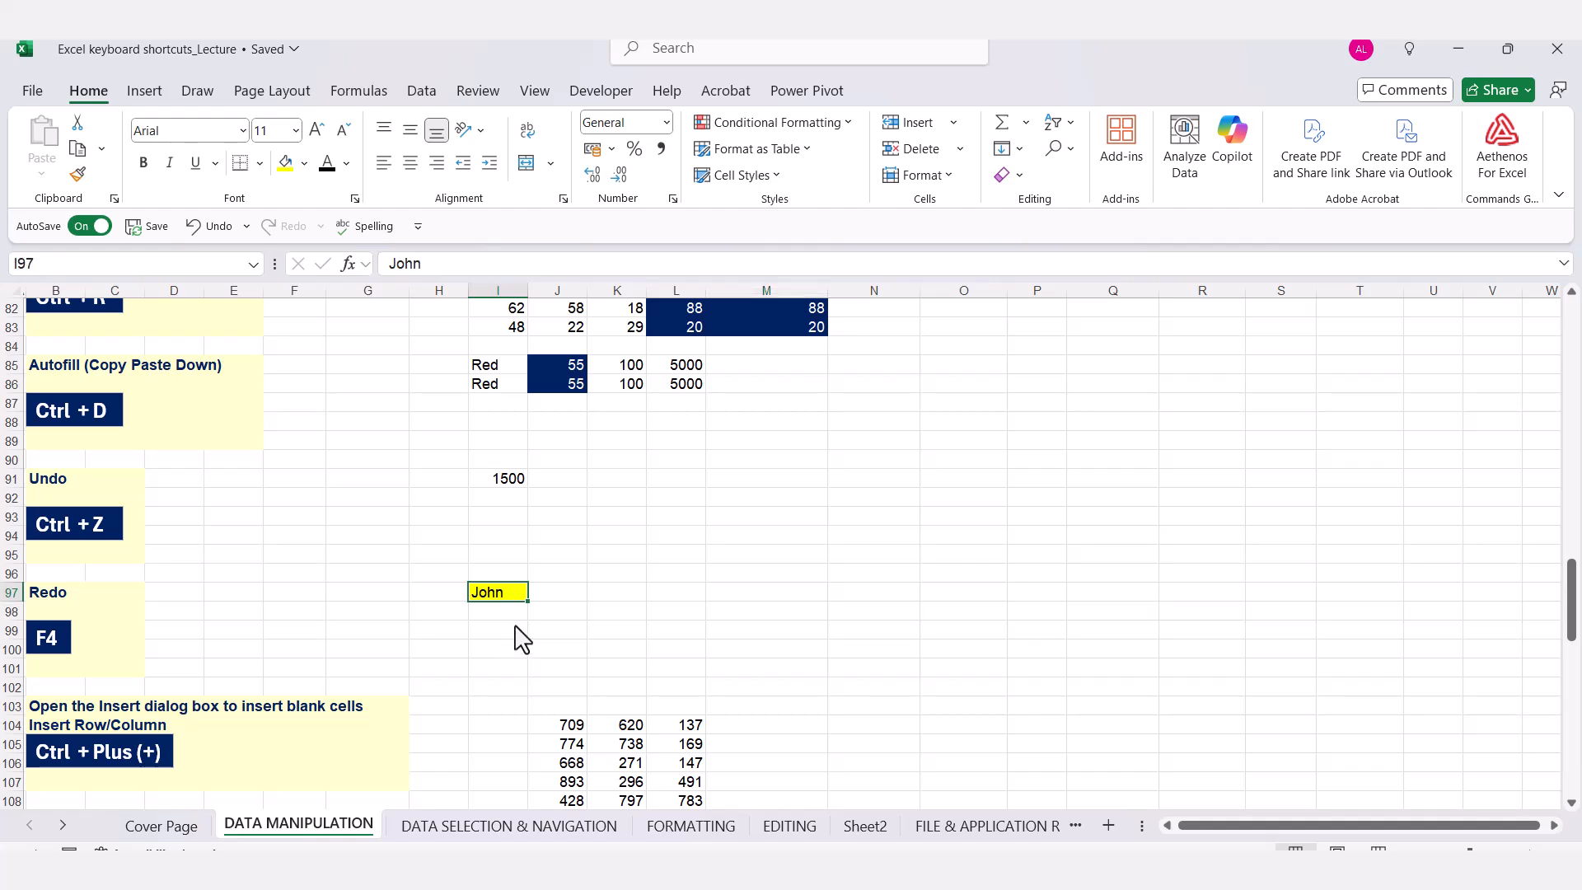
Repeat the last action, the yellow fill, on the empty cells L95:L99
left_click_drag(690, 554, 681, 647)
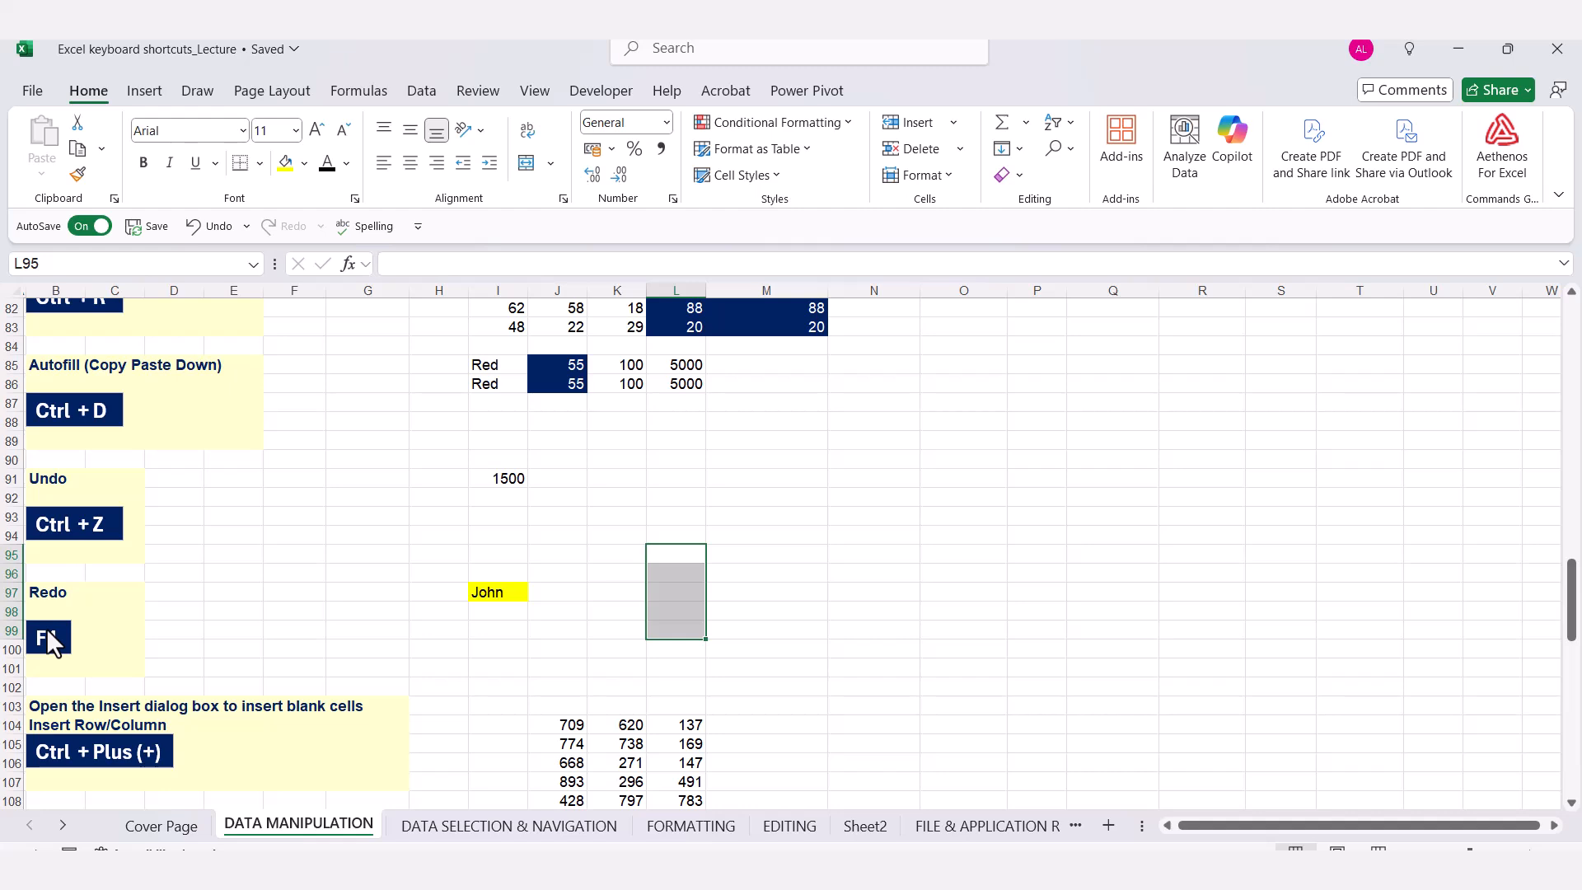
key("F4")
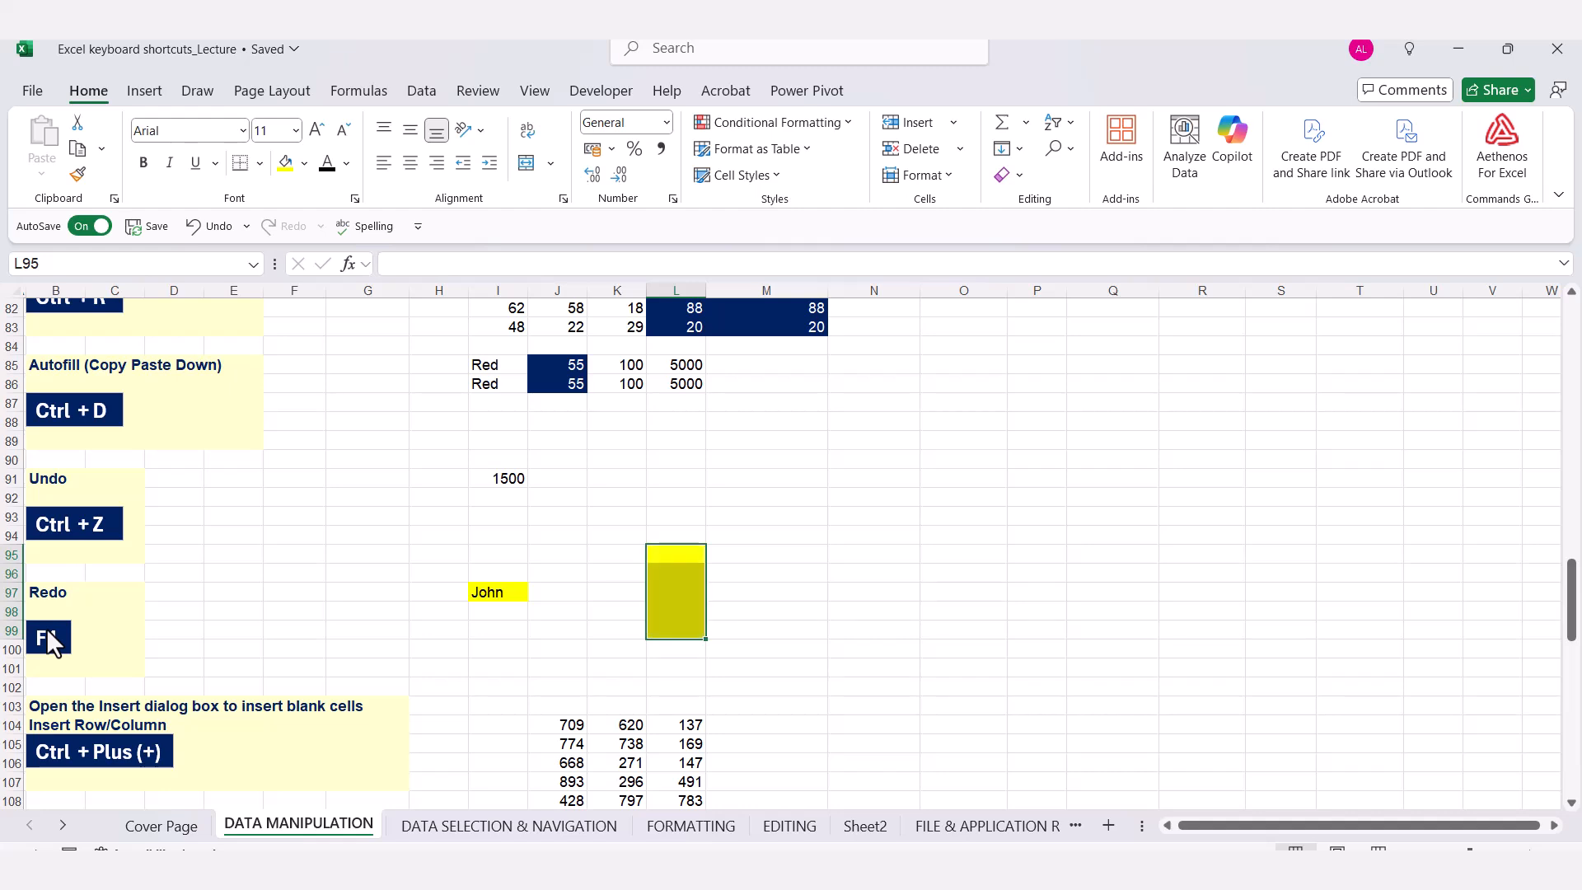
left_click(861, 517)
left_click_drag(861, 518, 859, 536)
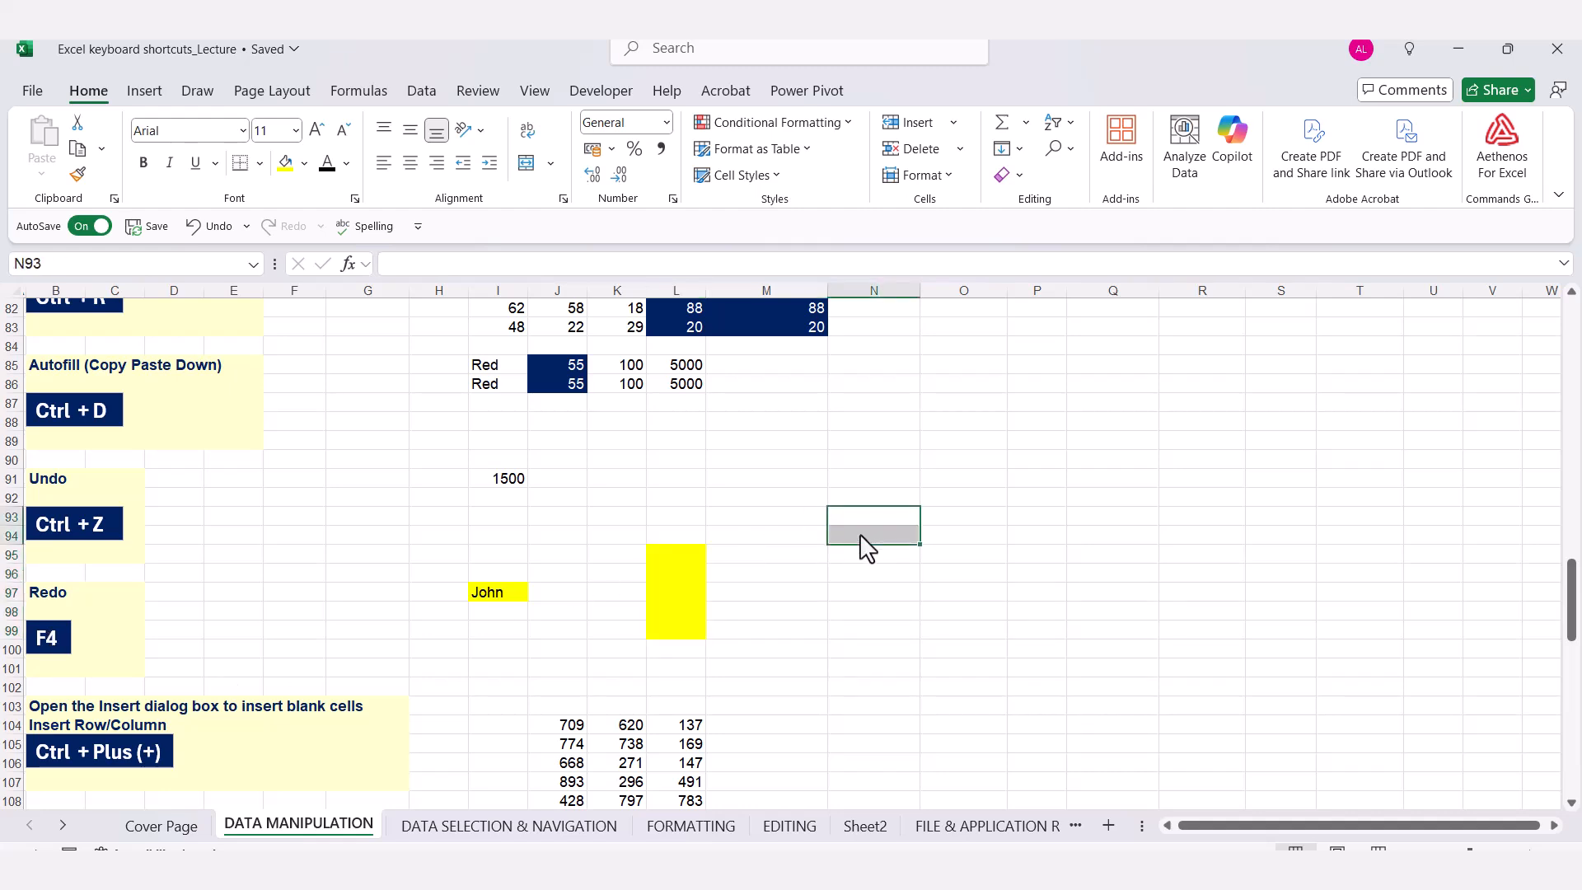
Repeat the yellow fill on the empty cells N93:N94
key("F4")
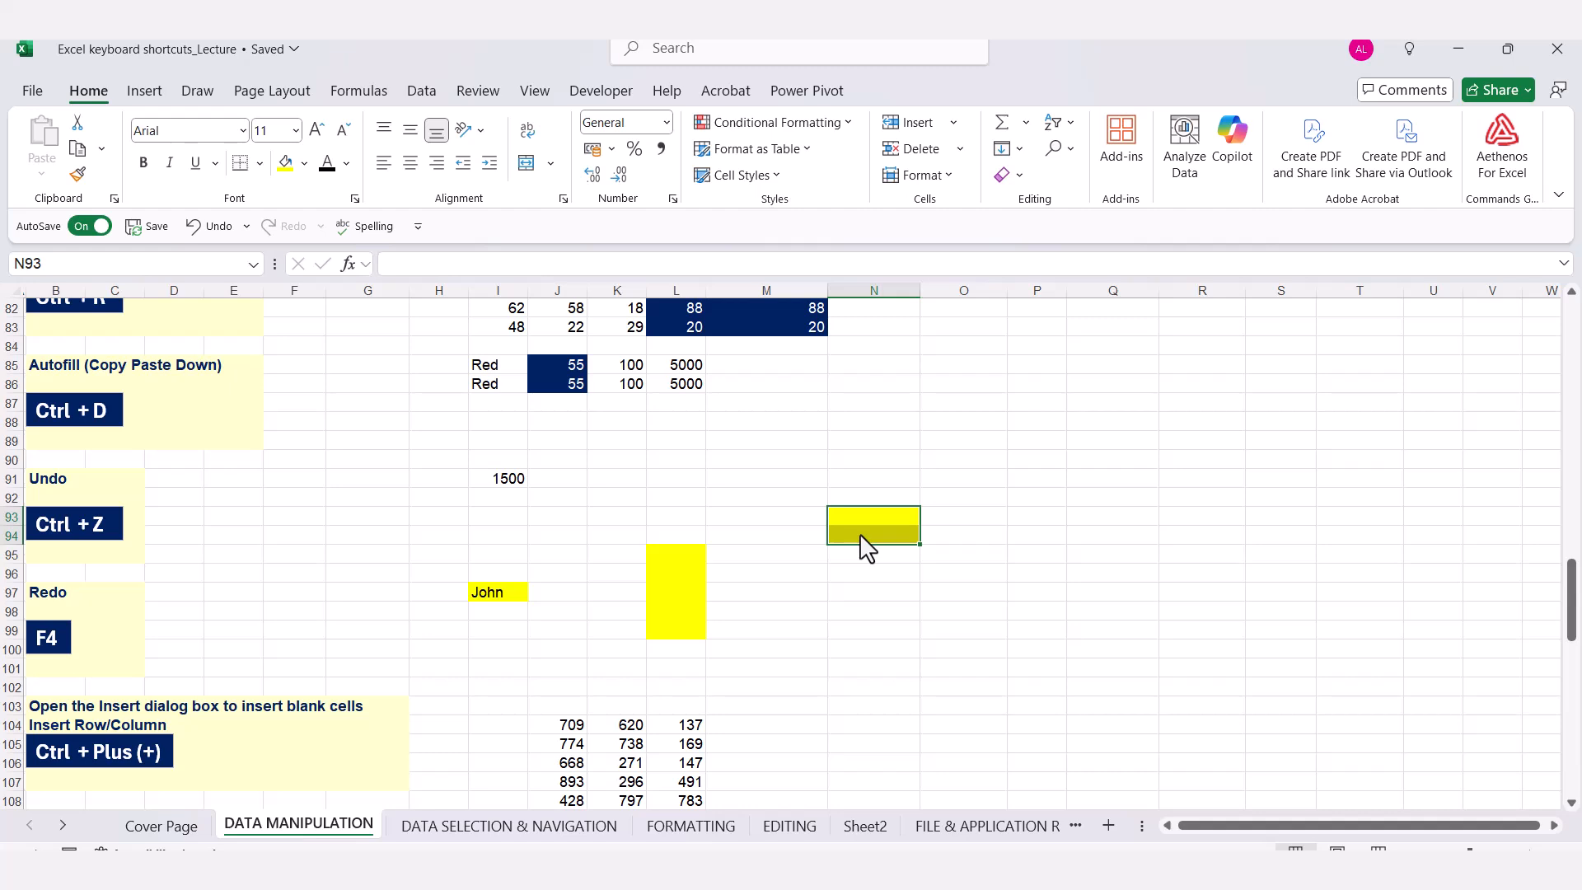
left_click(808, 537)
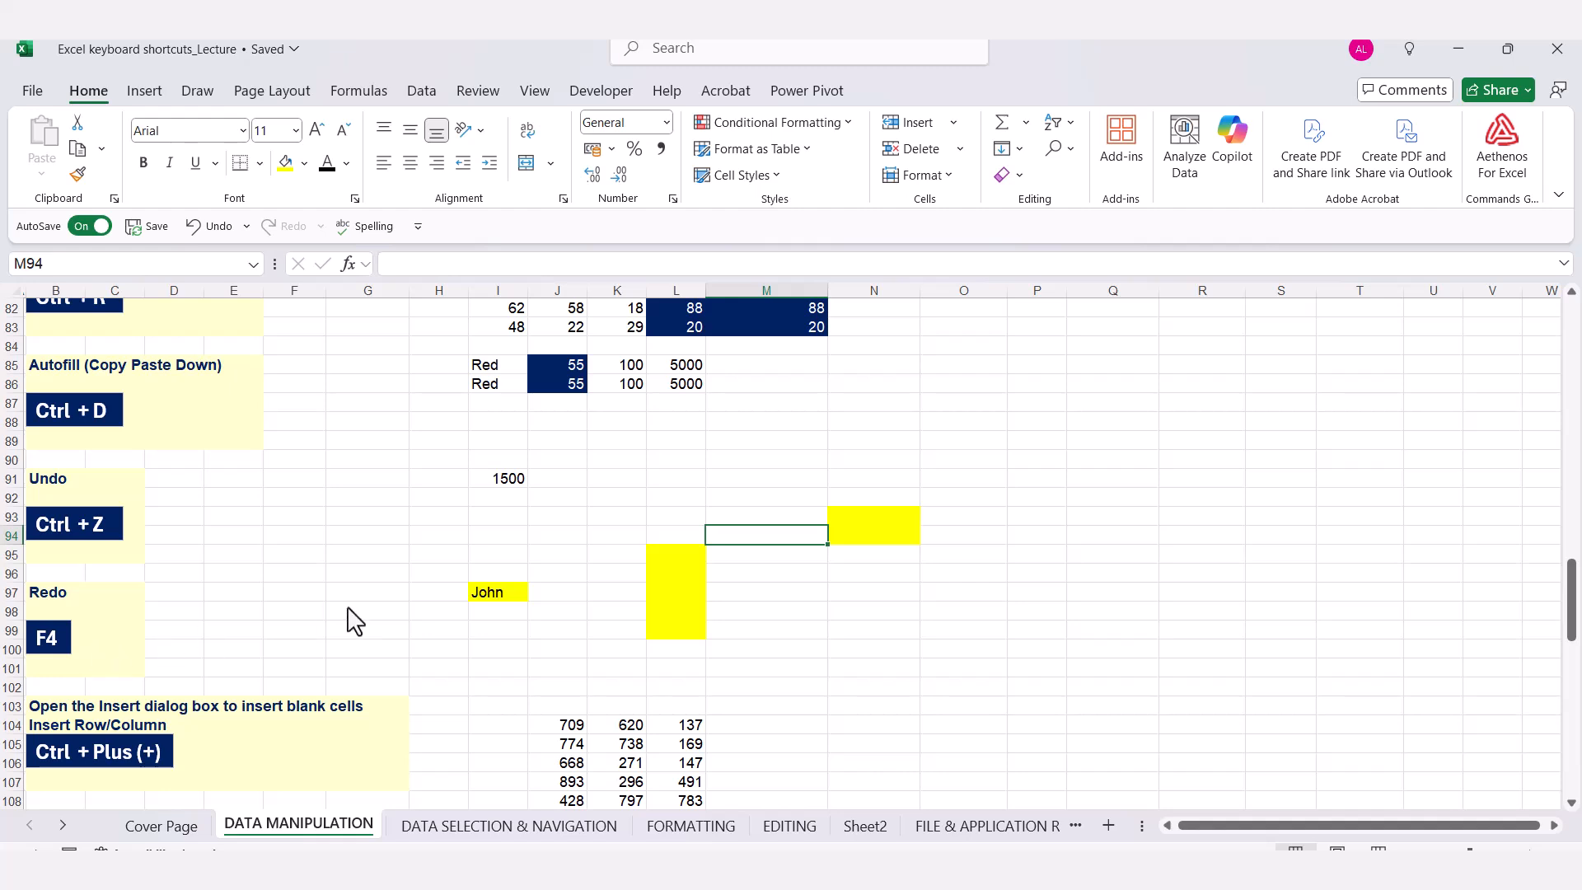
Undo the yellow fills on N93:N94, L95:L99 and I97 one after another
key("ctrl+z")
key("ctrl+z")
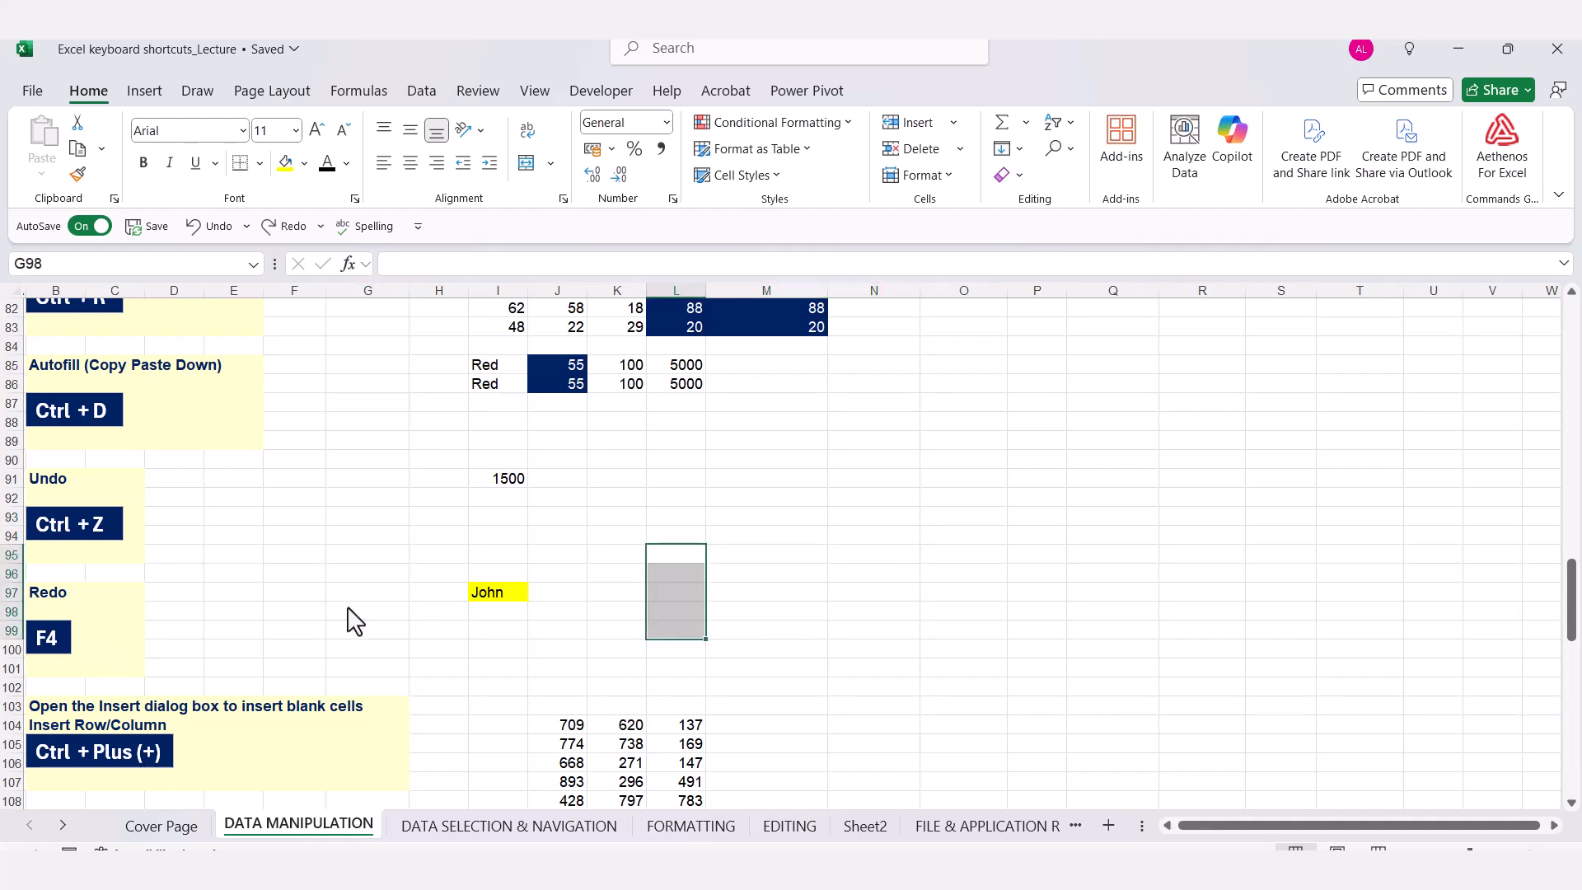
key("ctrl+z")
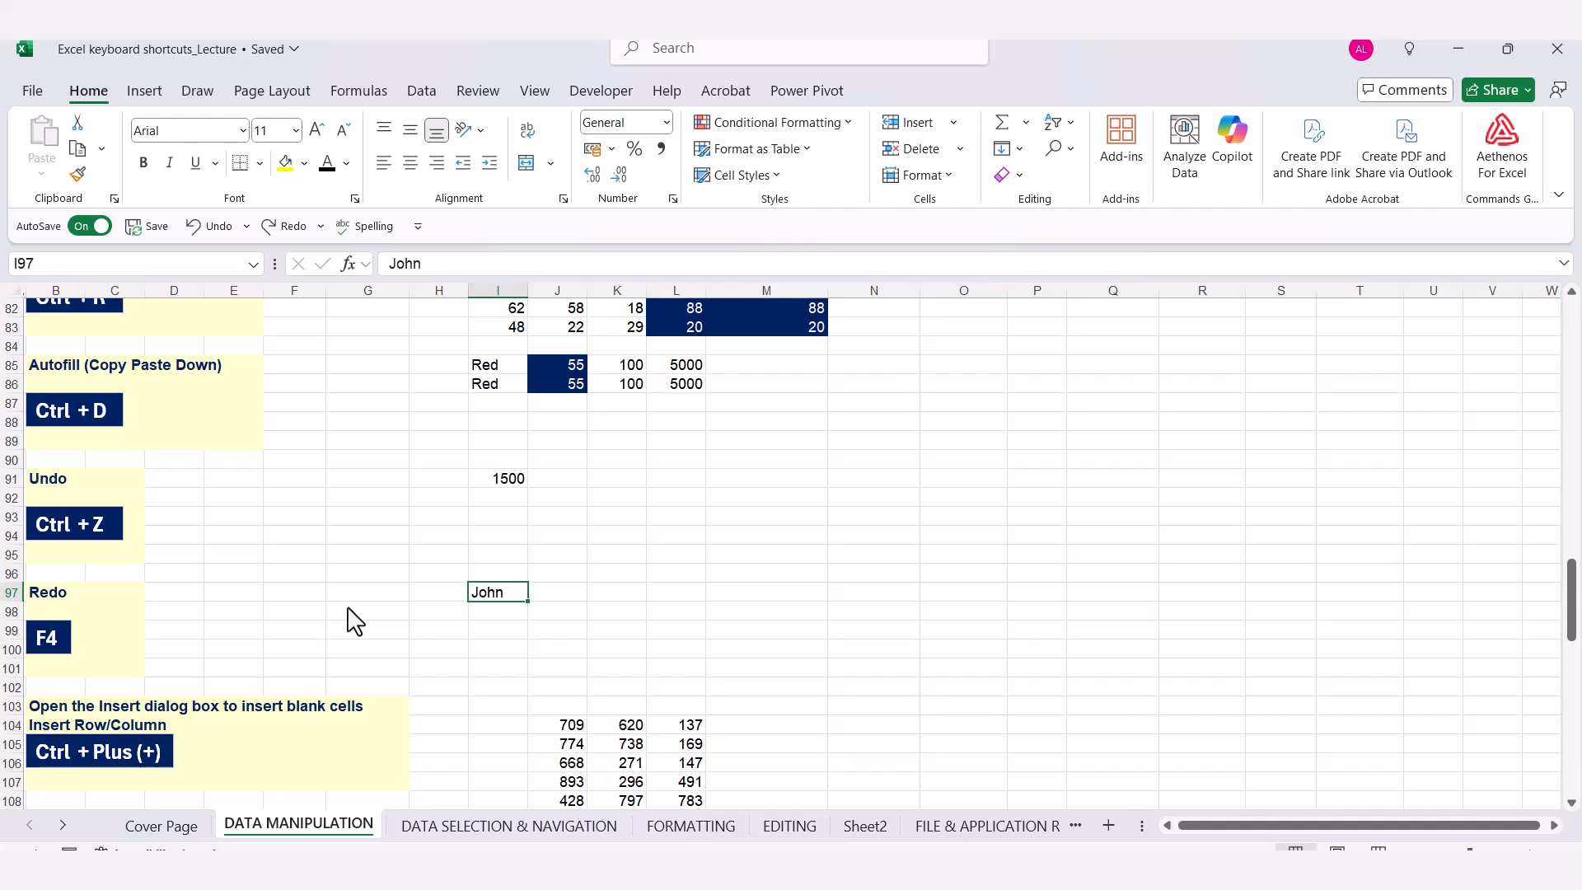
left_click(702, 561)
Insert an entire row at K106 in the Insert section's number block and undo the insertion
scroll(701, 560, "down", 4)
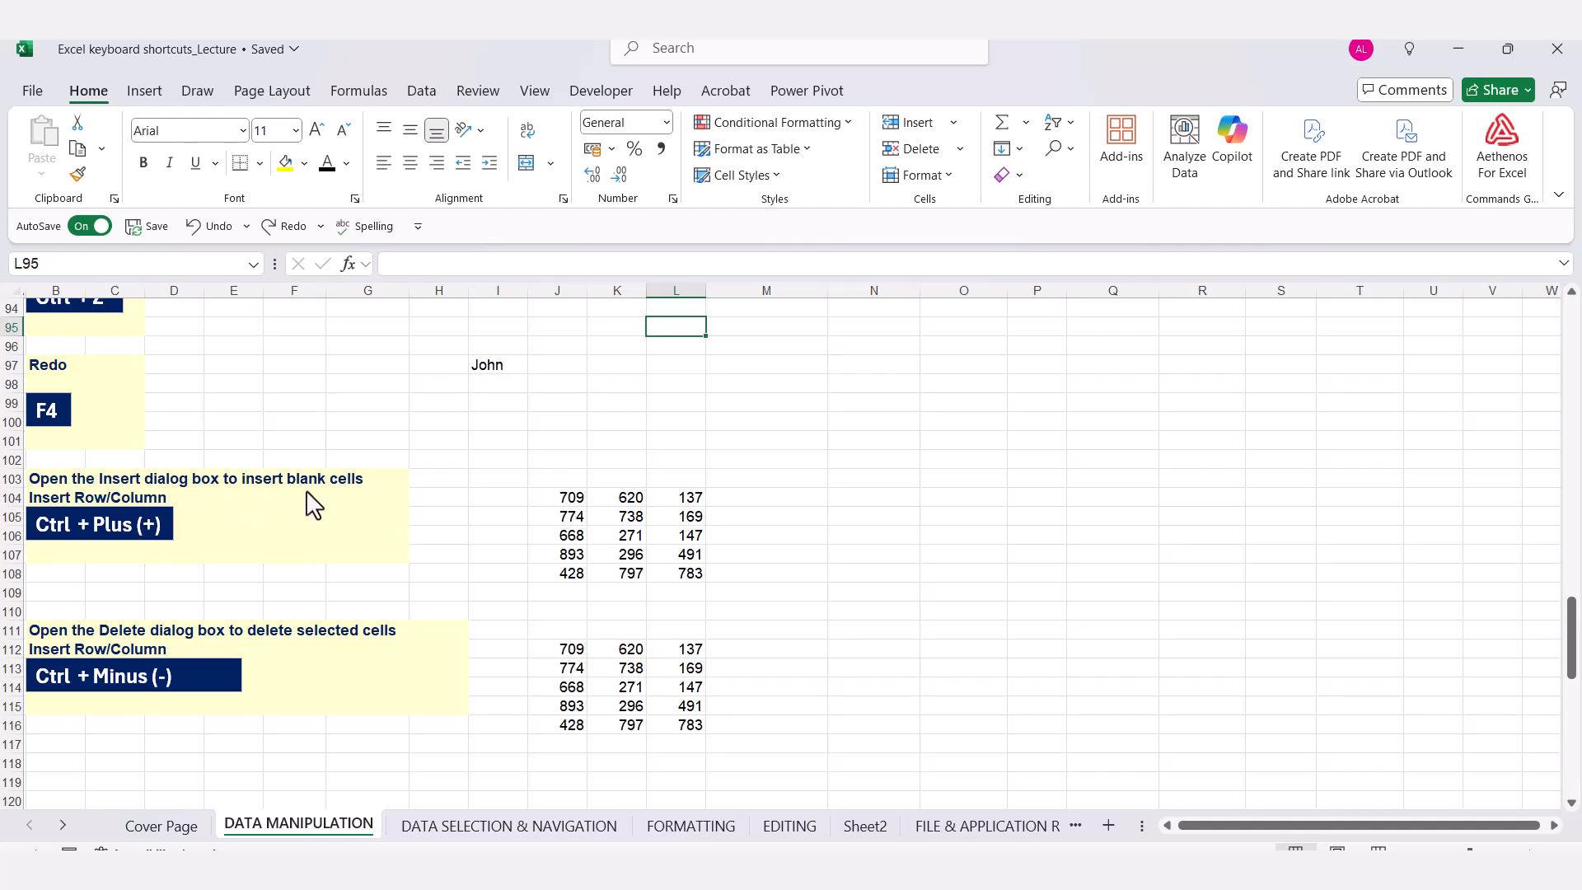
left_click(630, 540)
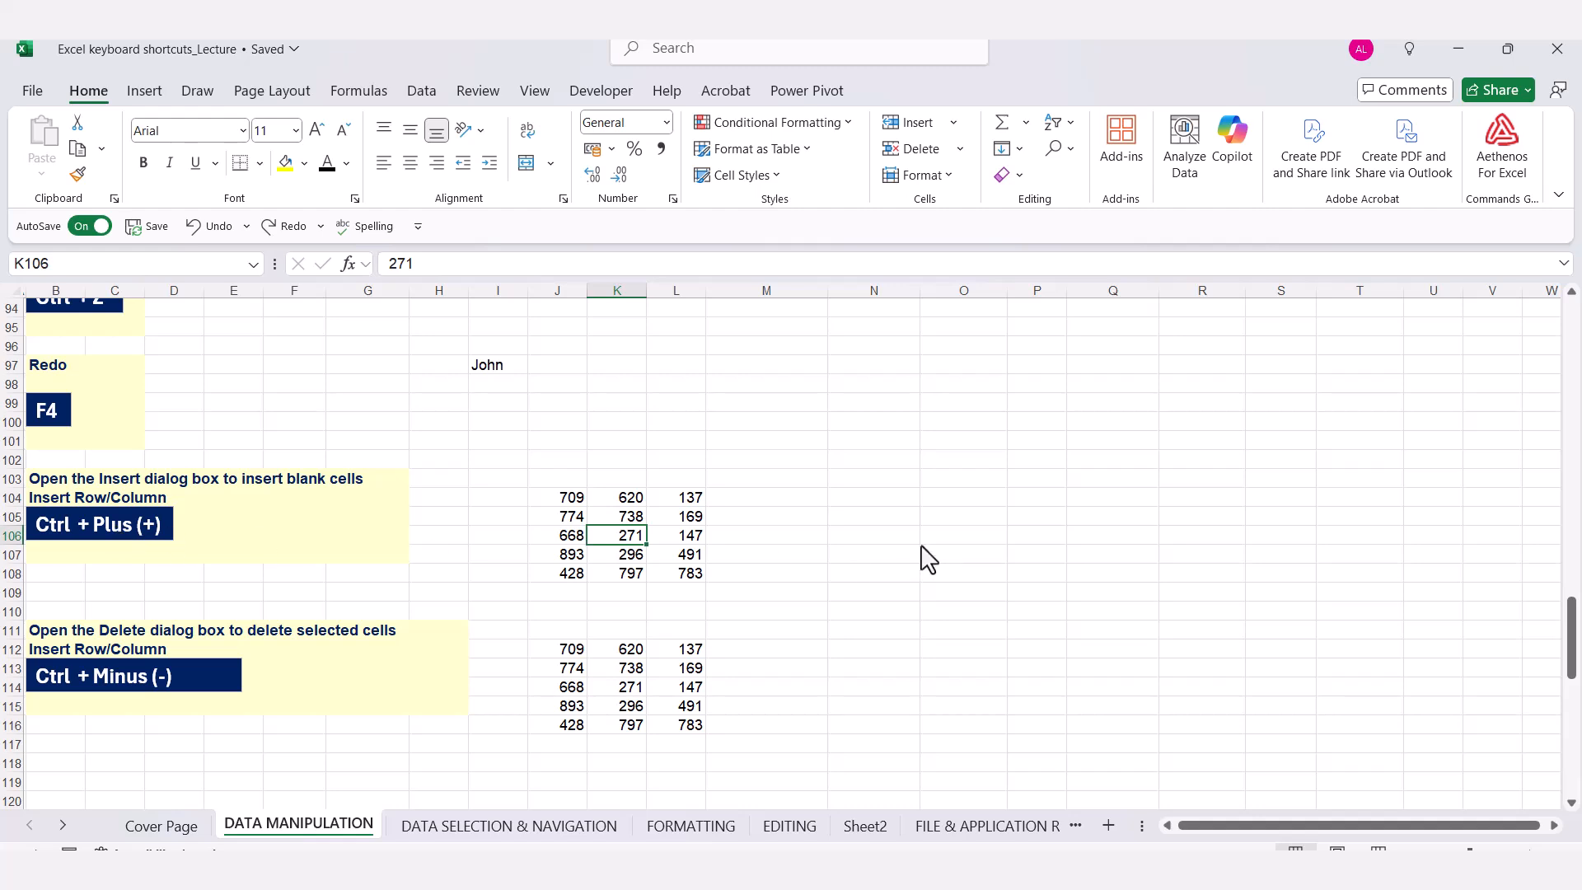
key("ctrl+plus")
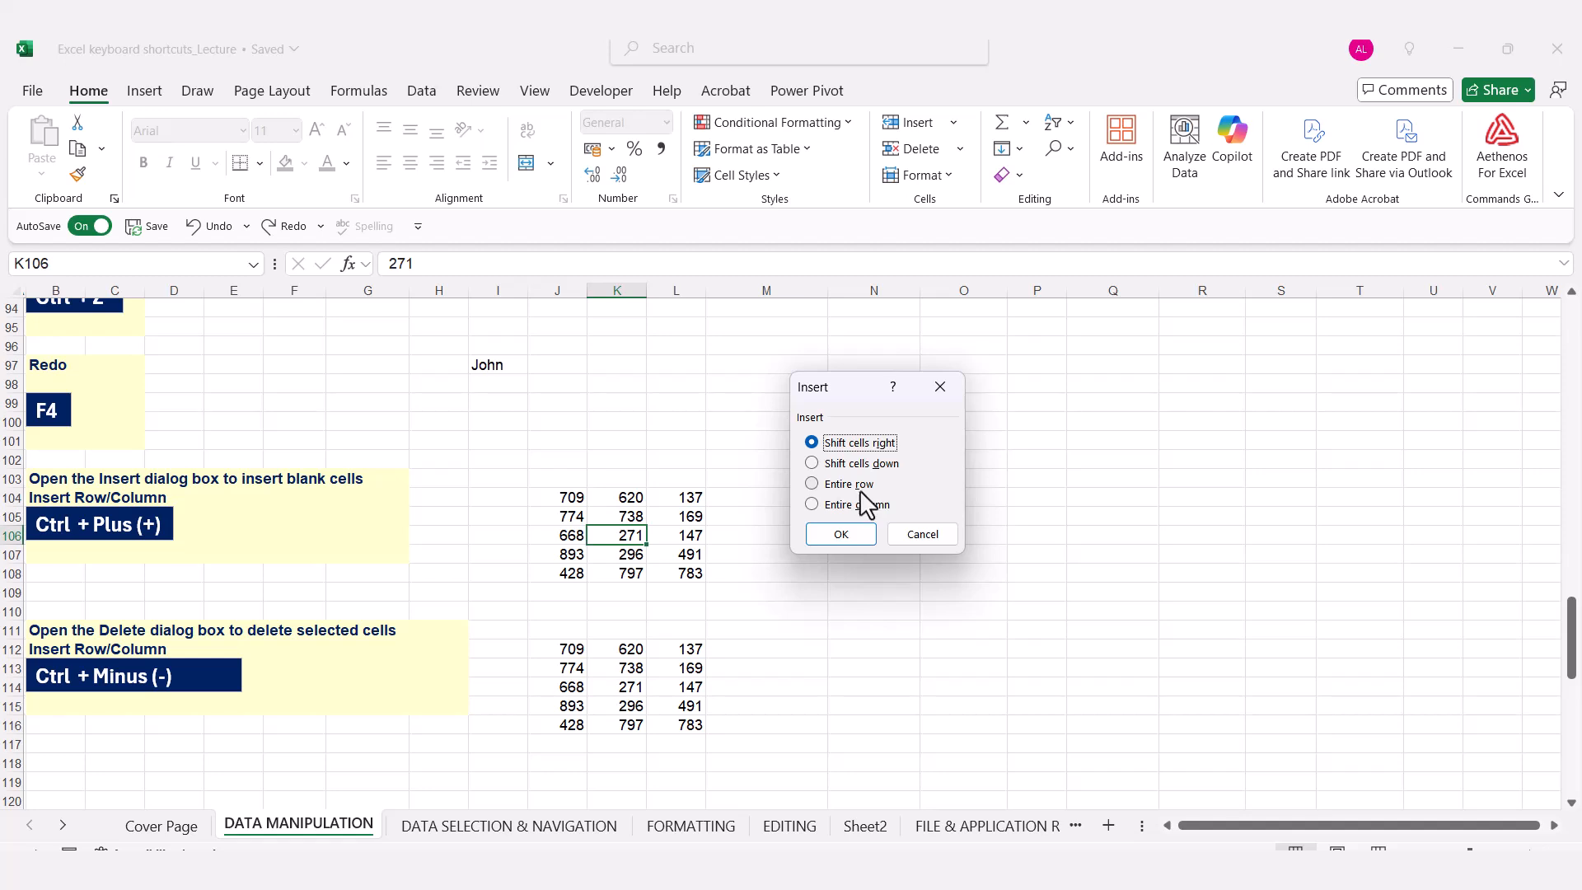
left_click(814, 486)
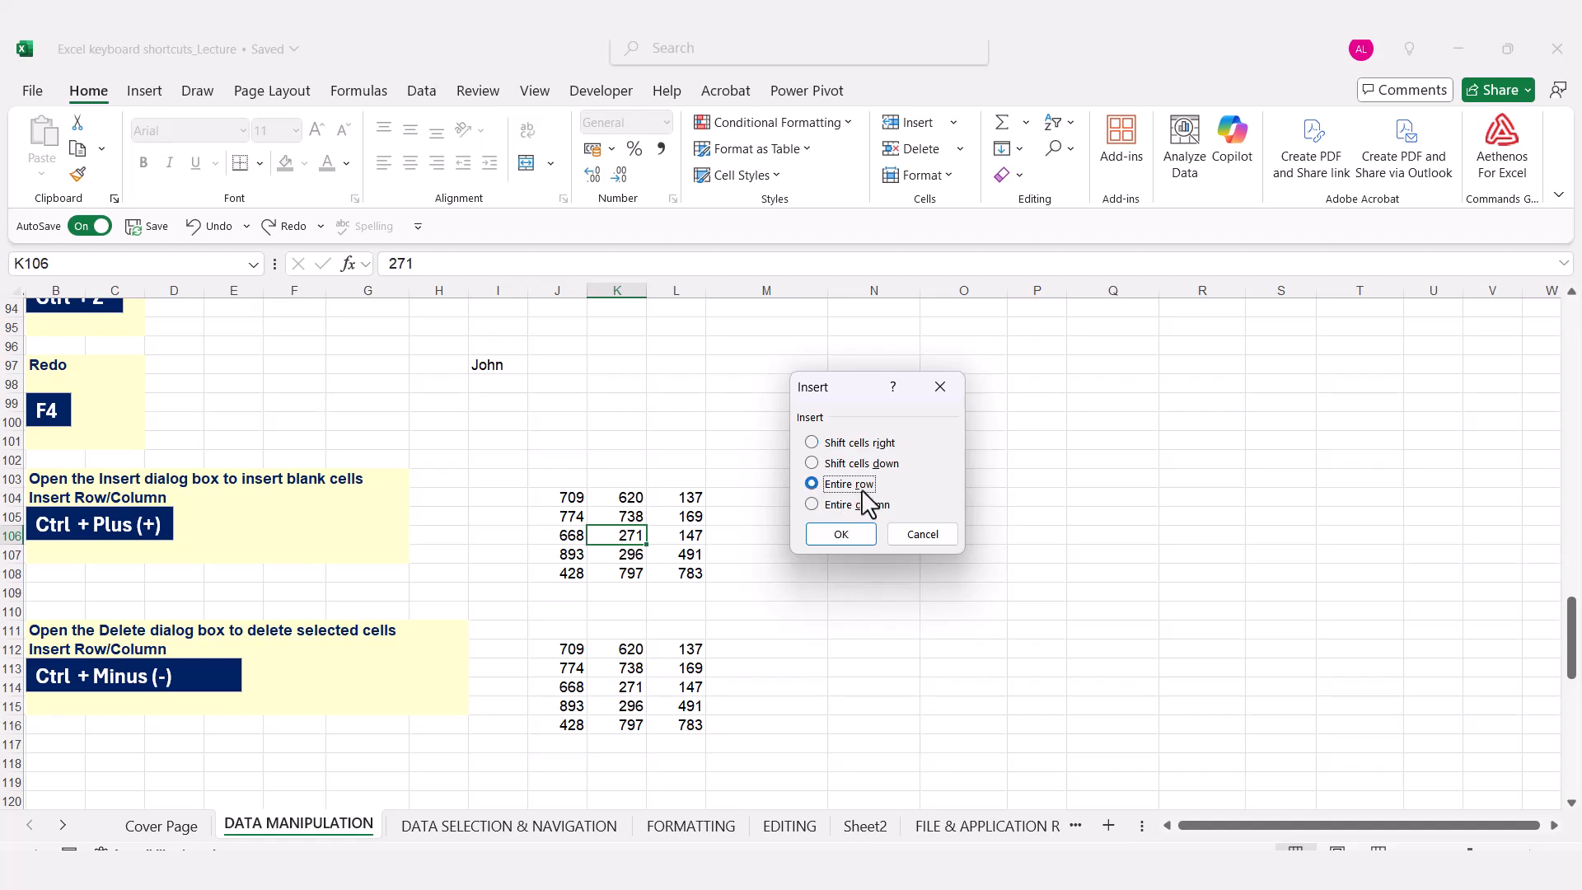
left_click(840, 533)
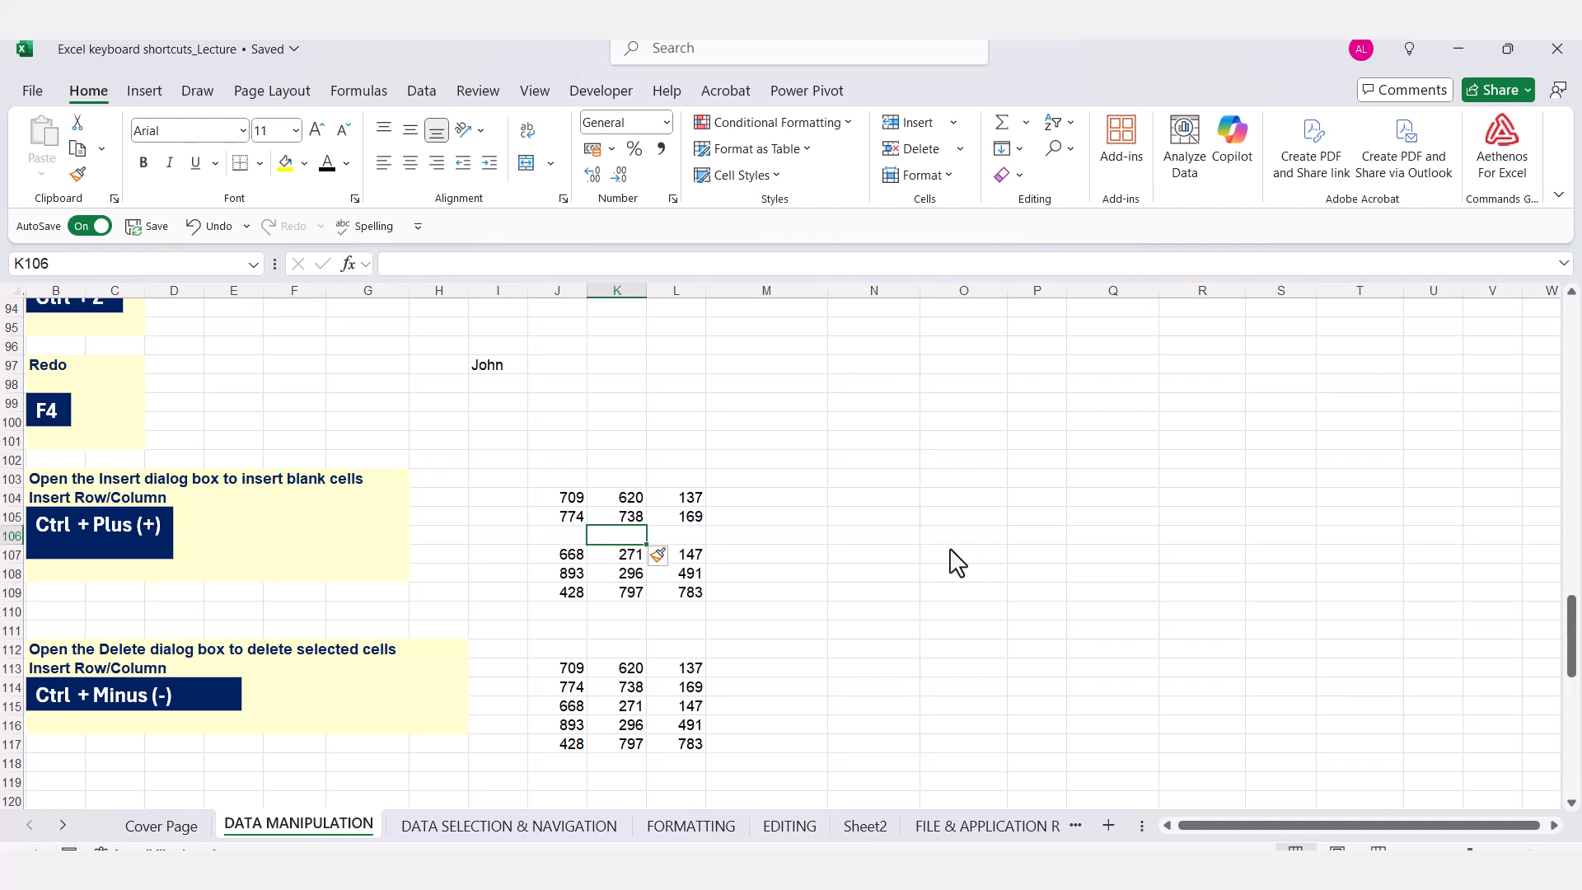
key("ctrl+z")
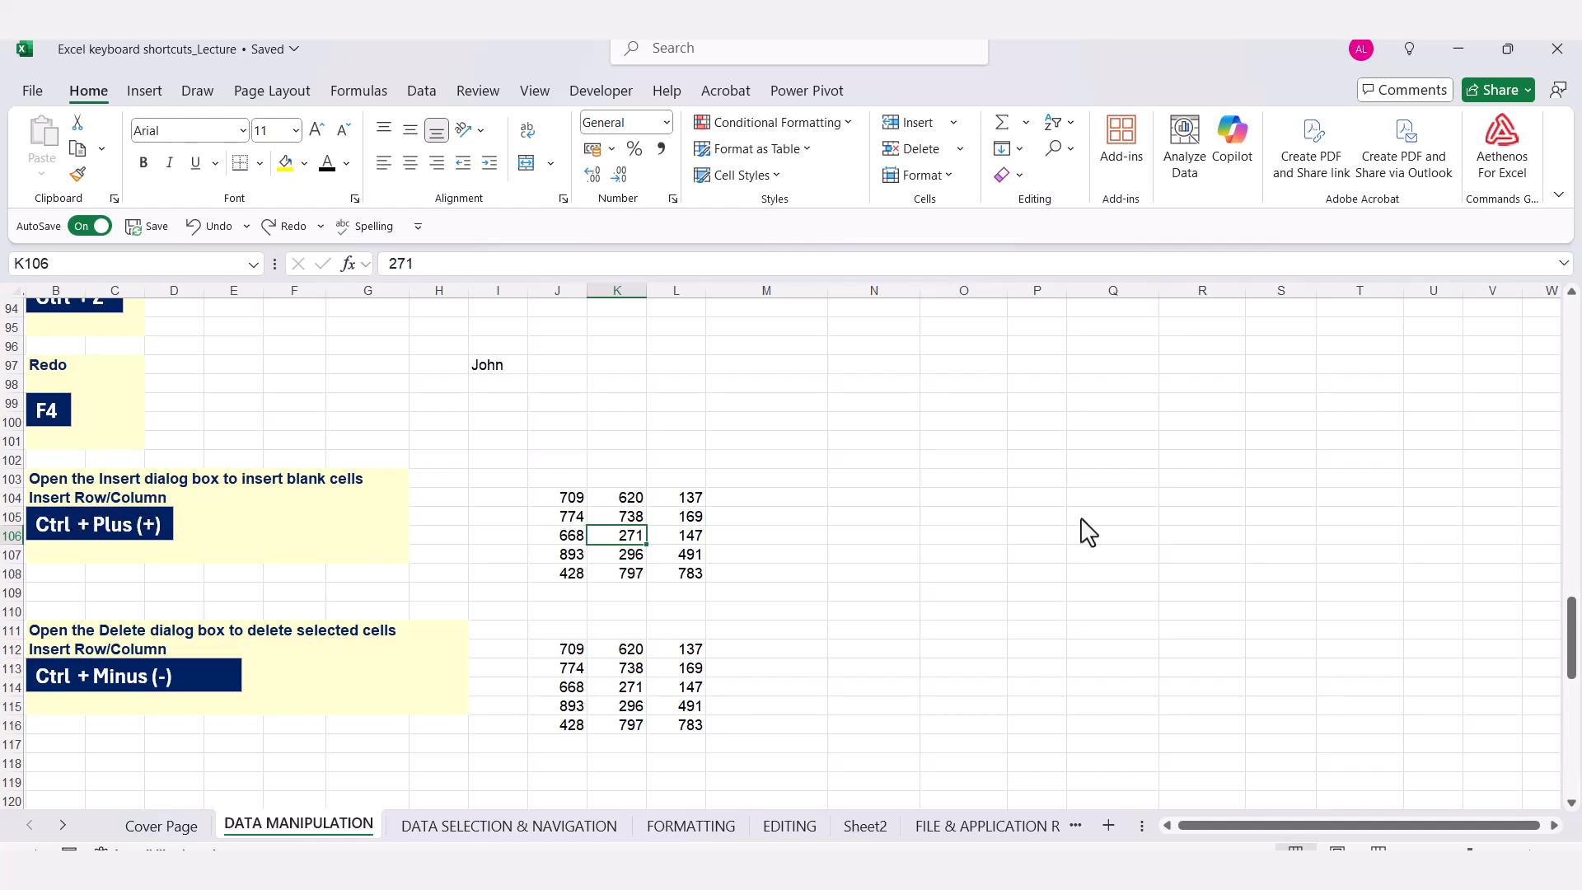
Insert a blank column before column N and undo the insertion
left_click(874, 291)
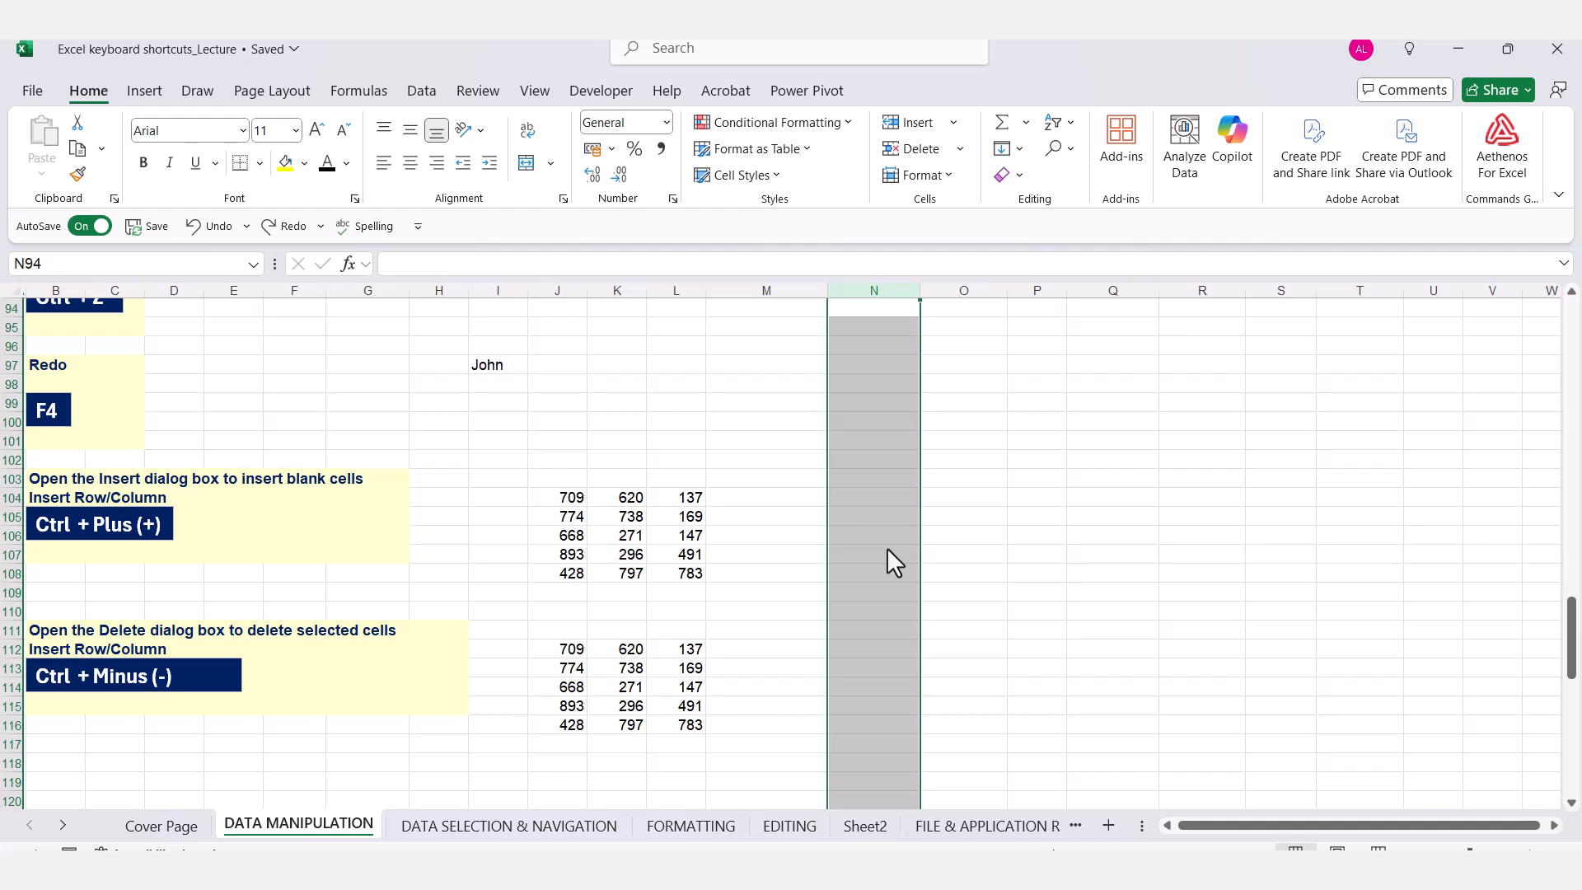
key("F4")
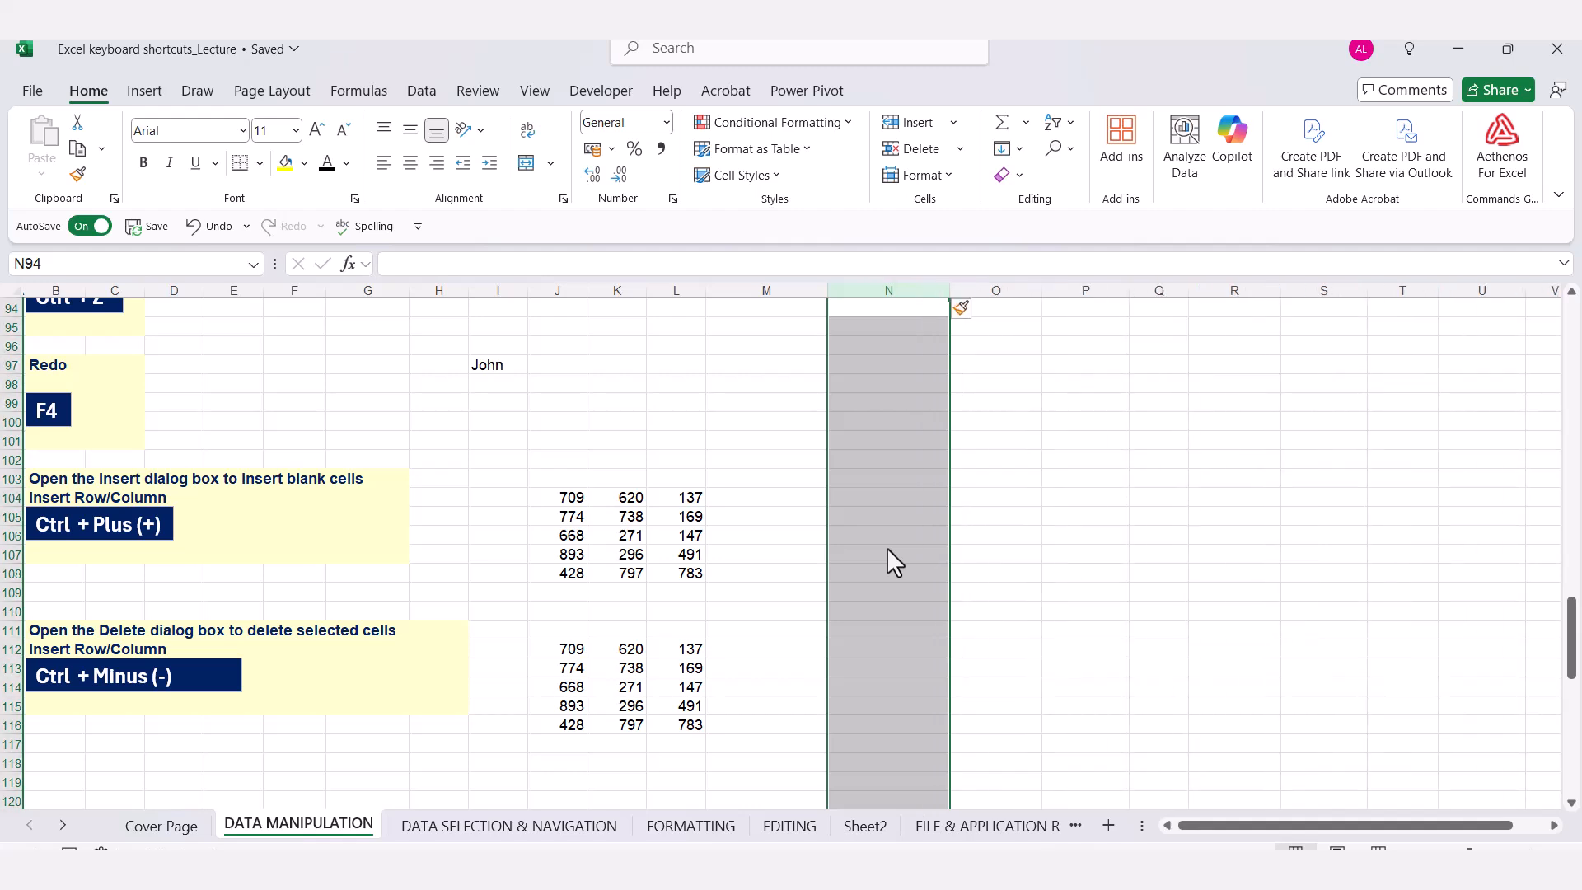
key("ctrl+plus")
key("ctrl+z")
left_click(887, 547)
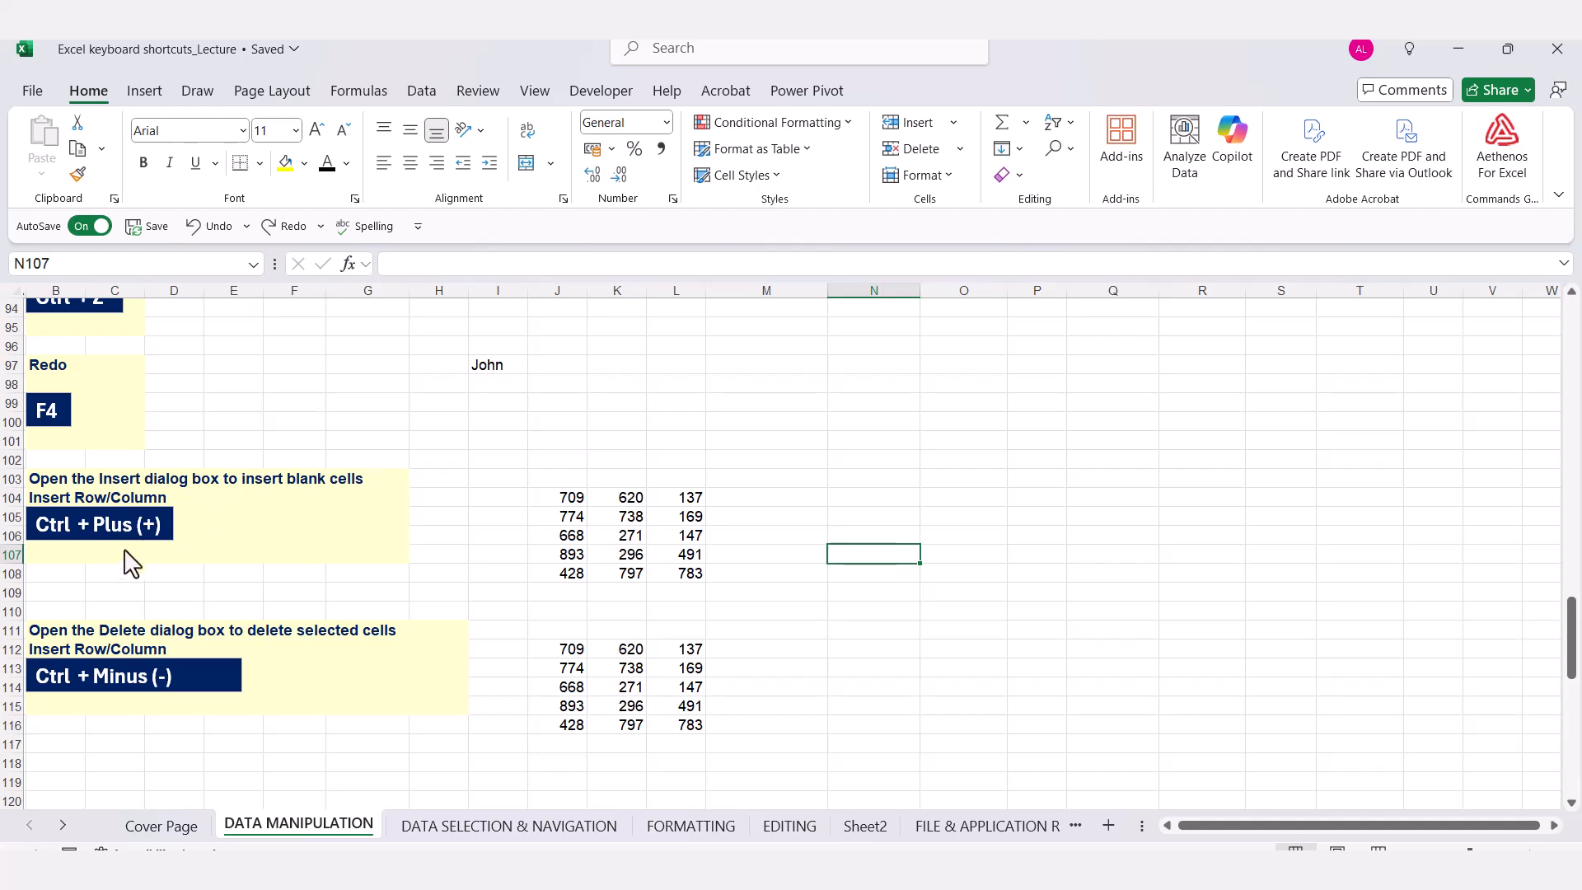
Insert a blank row above row 102 and undo the insertion
left_click(18, 461)
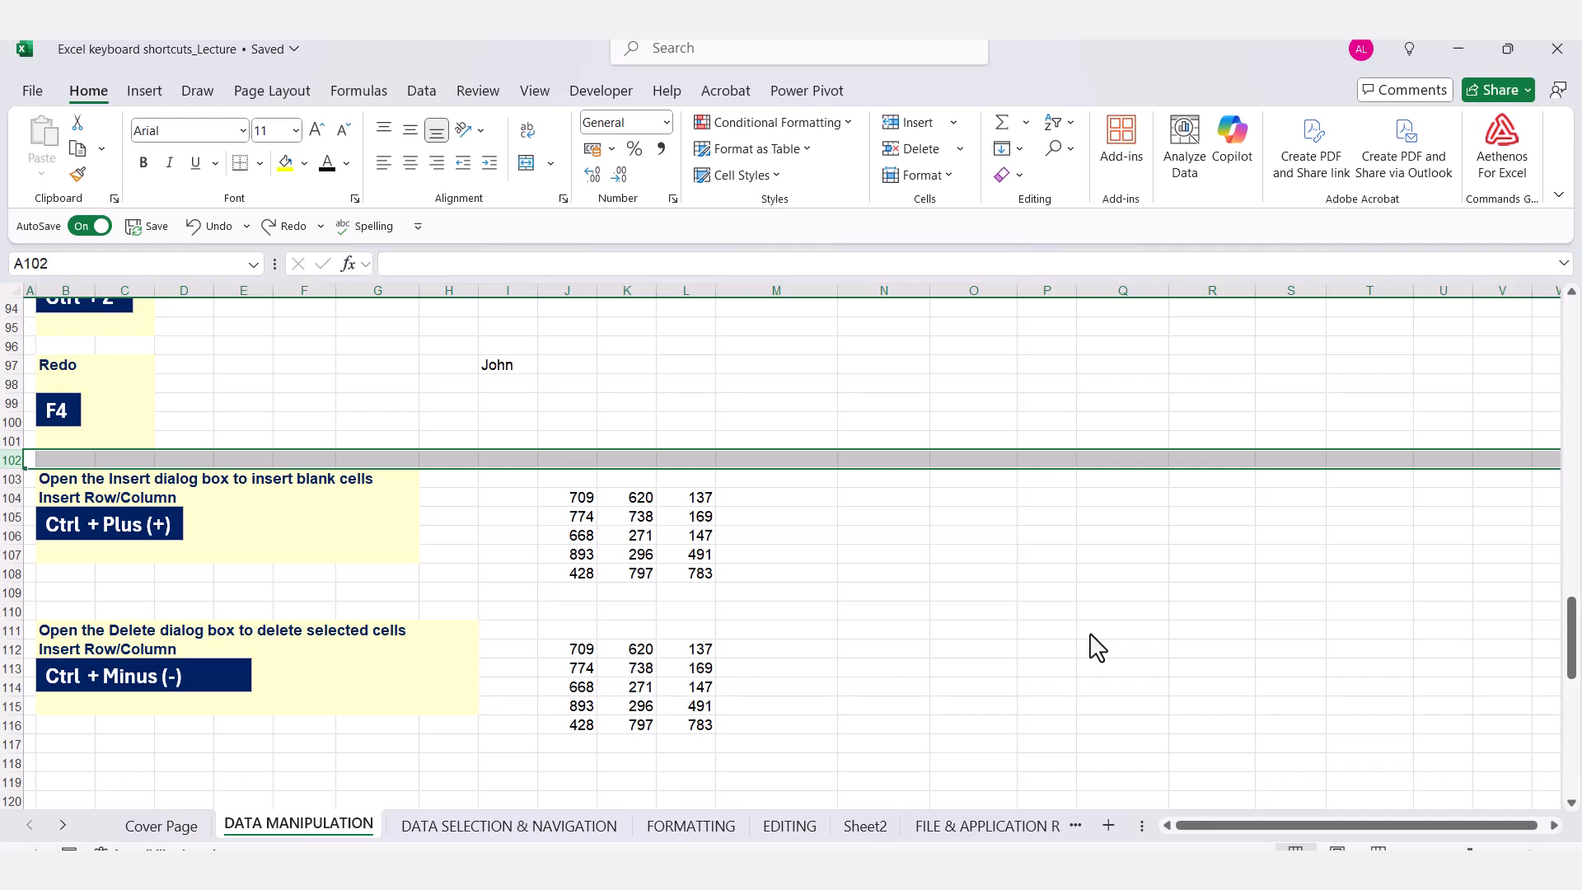
key("ctrl+plus")
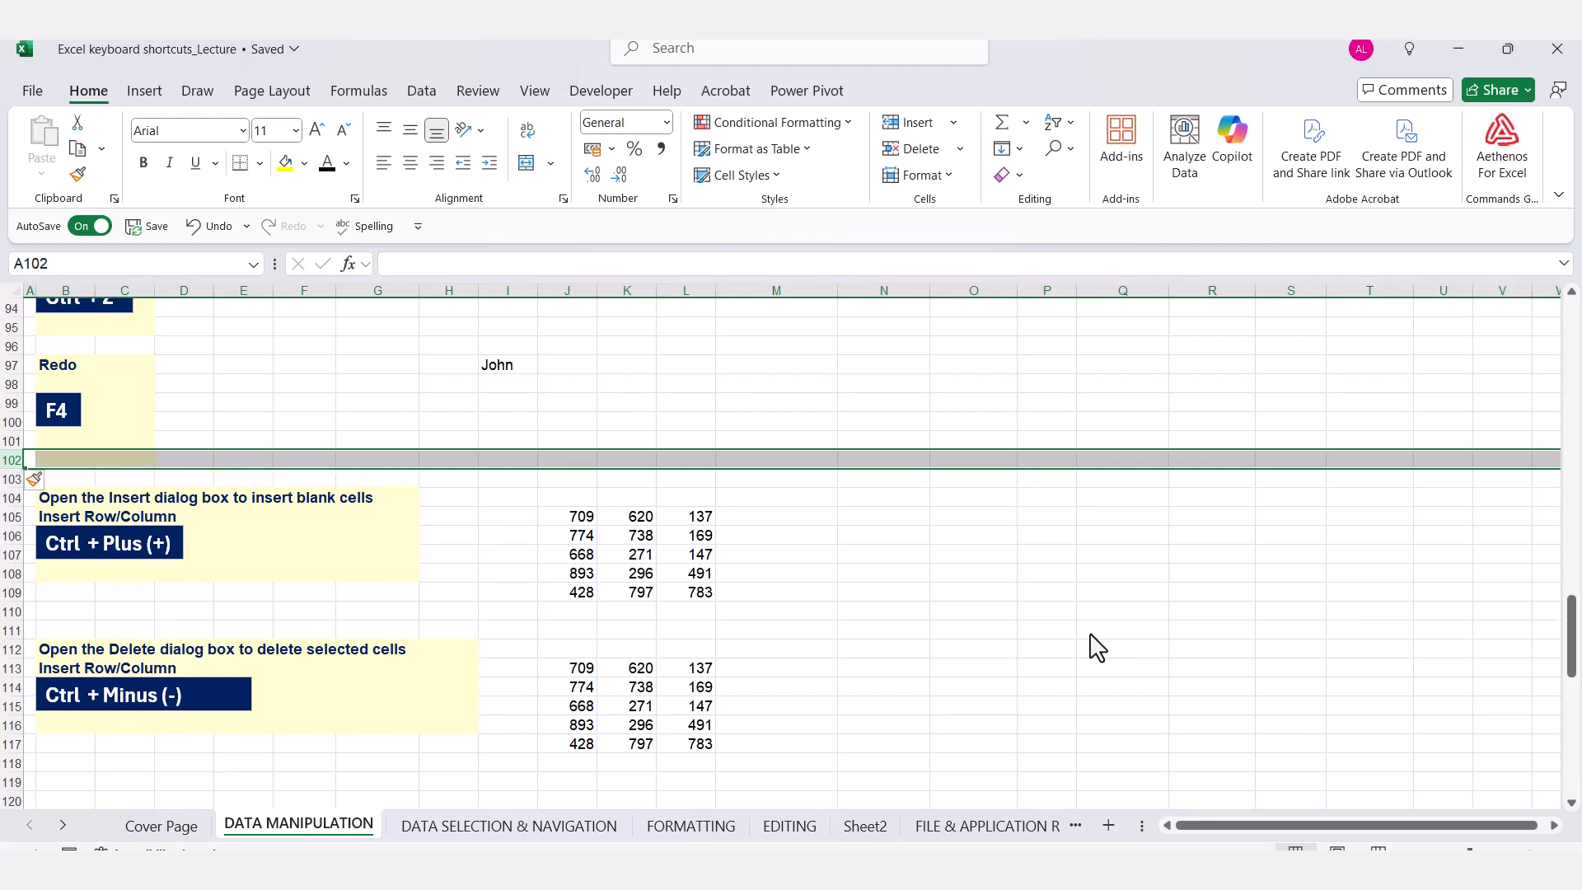
key("ctrl+z")
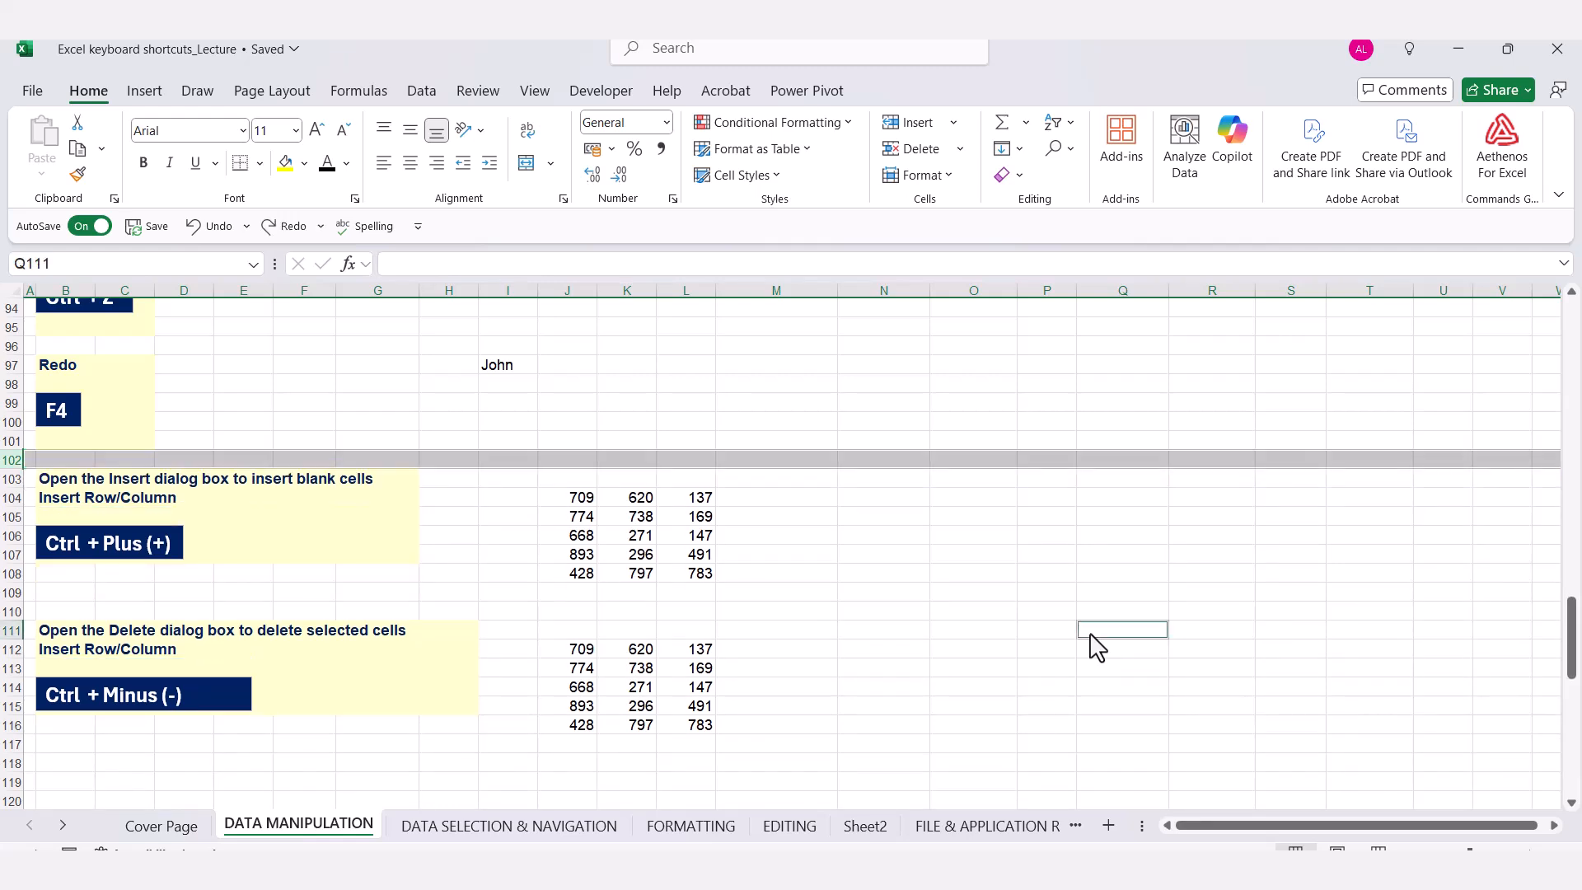
left_click(900, 558)
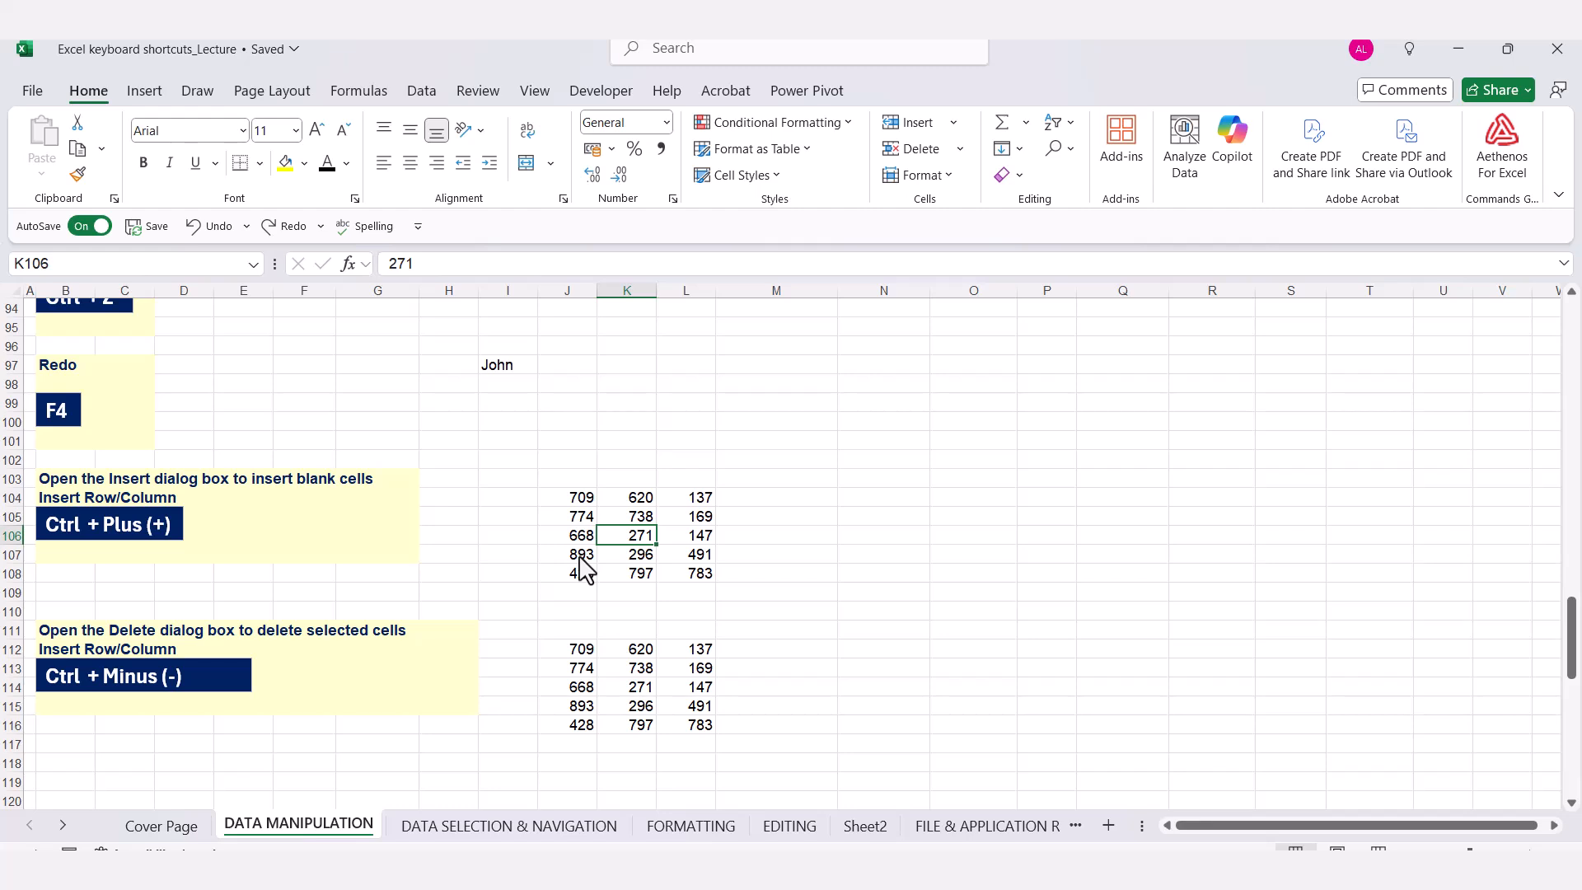
Delete the entire column of K114 in the Delete section's number block and undo the deletion
scroll(659, 607, "down", 2)
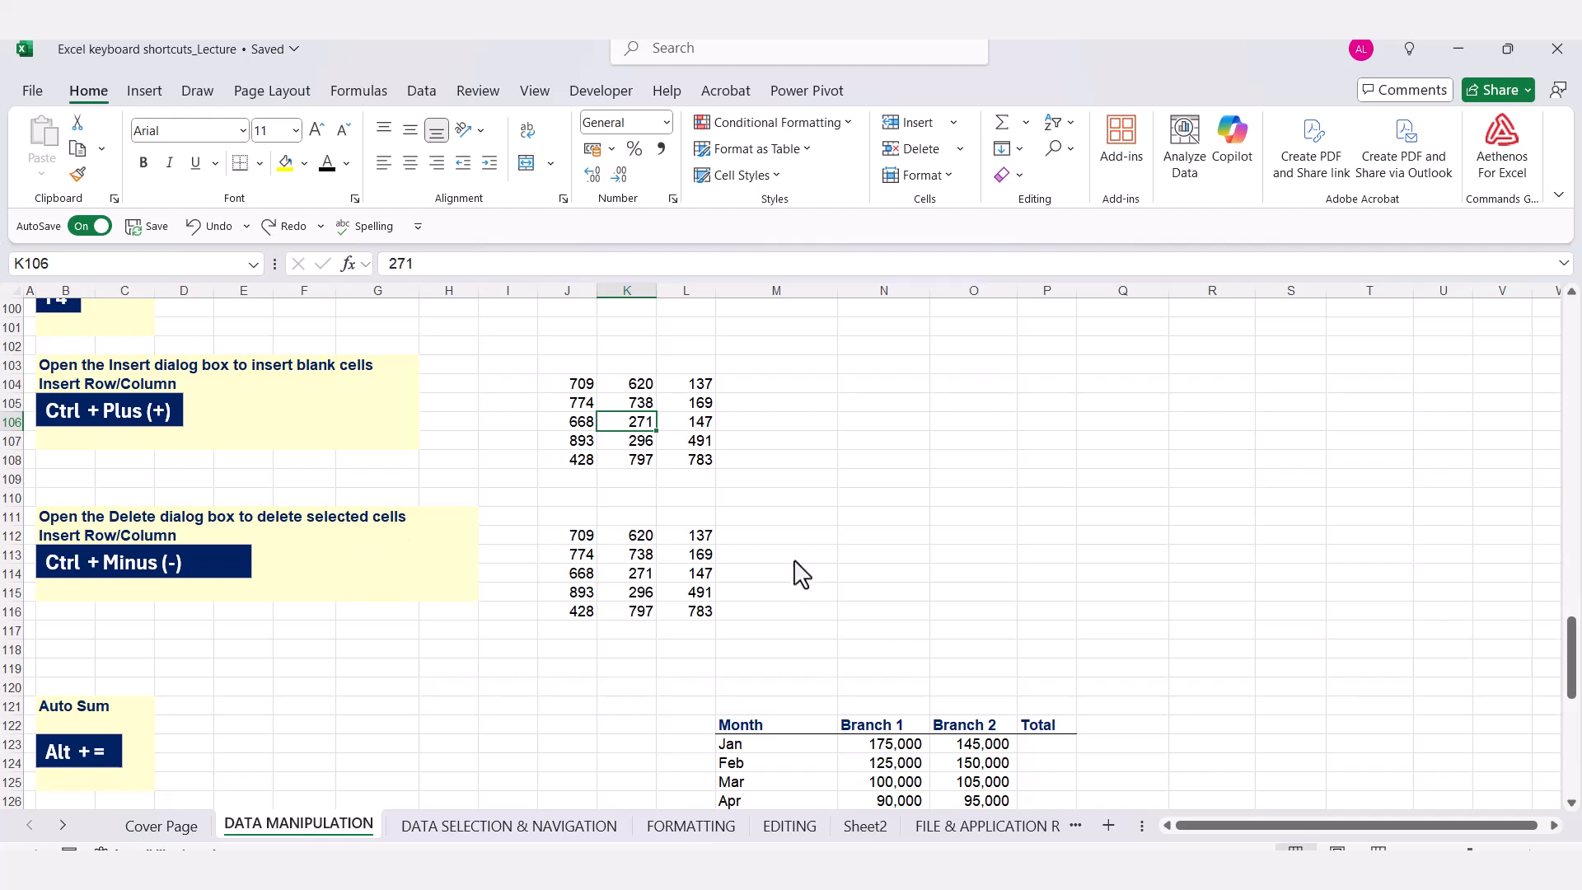
left_click(631, 577)
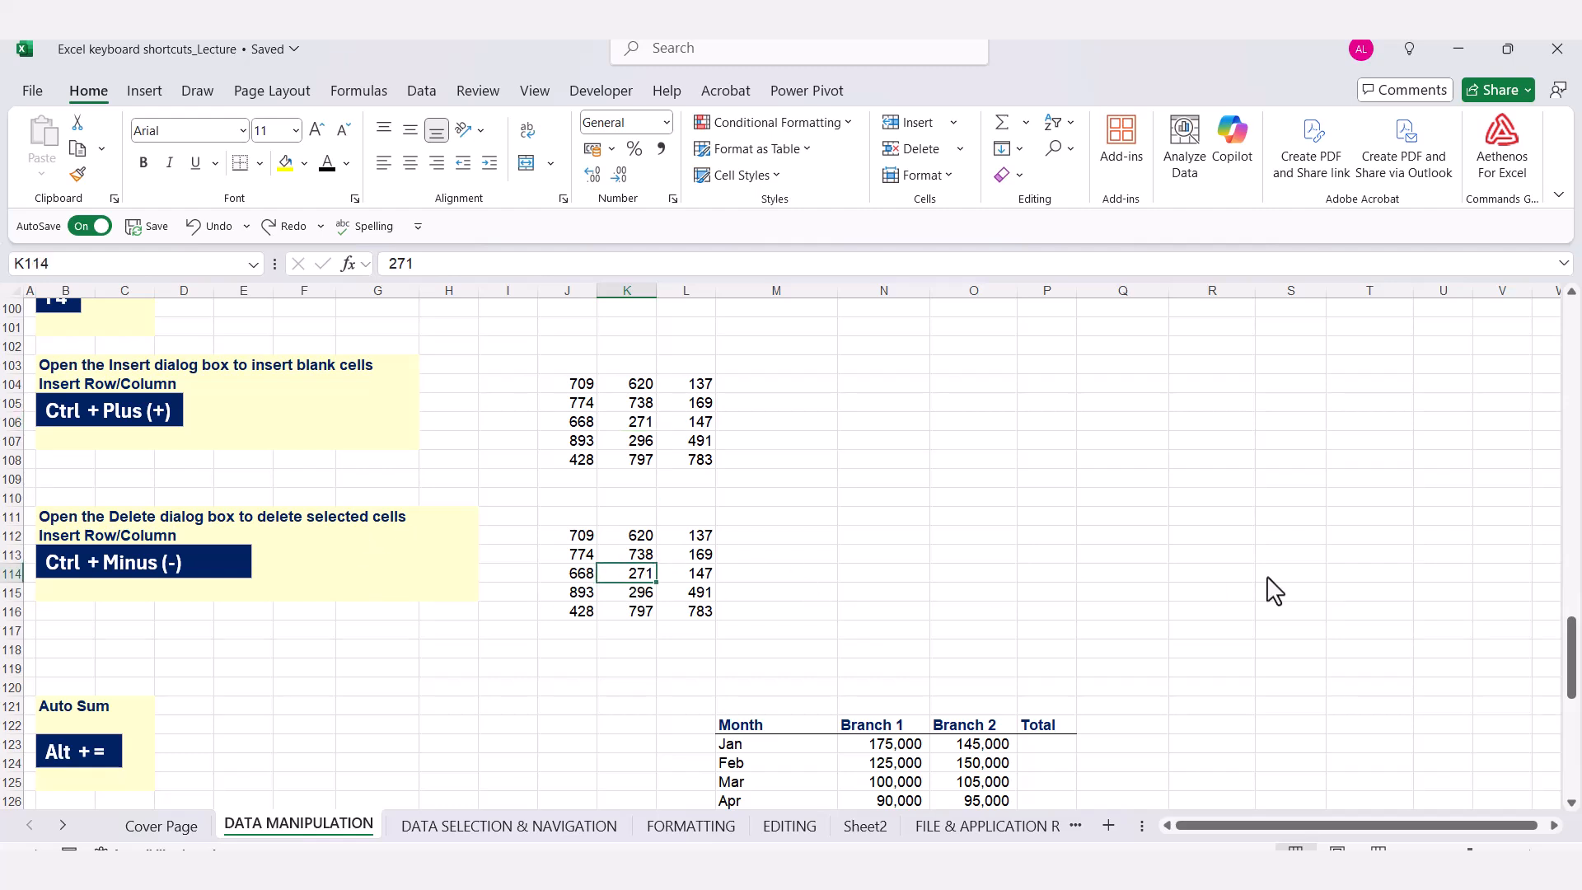
key("ctrl+minus")
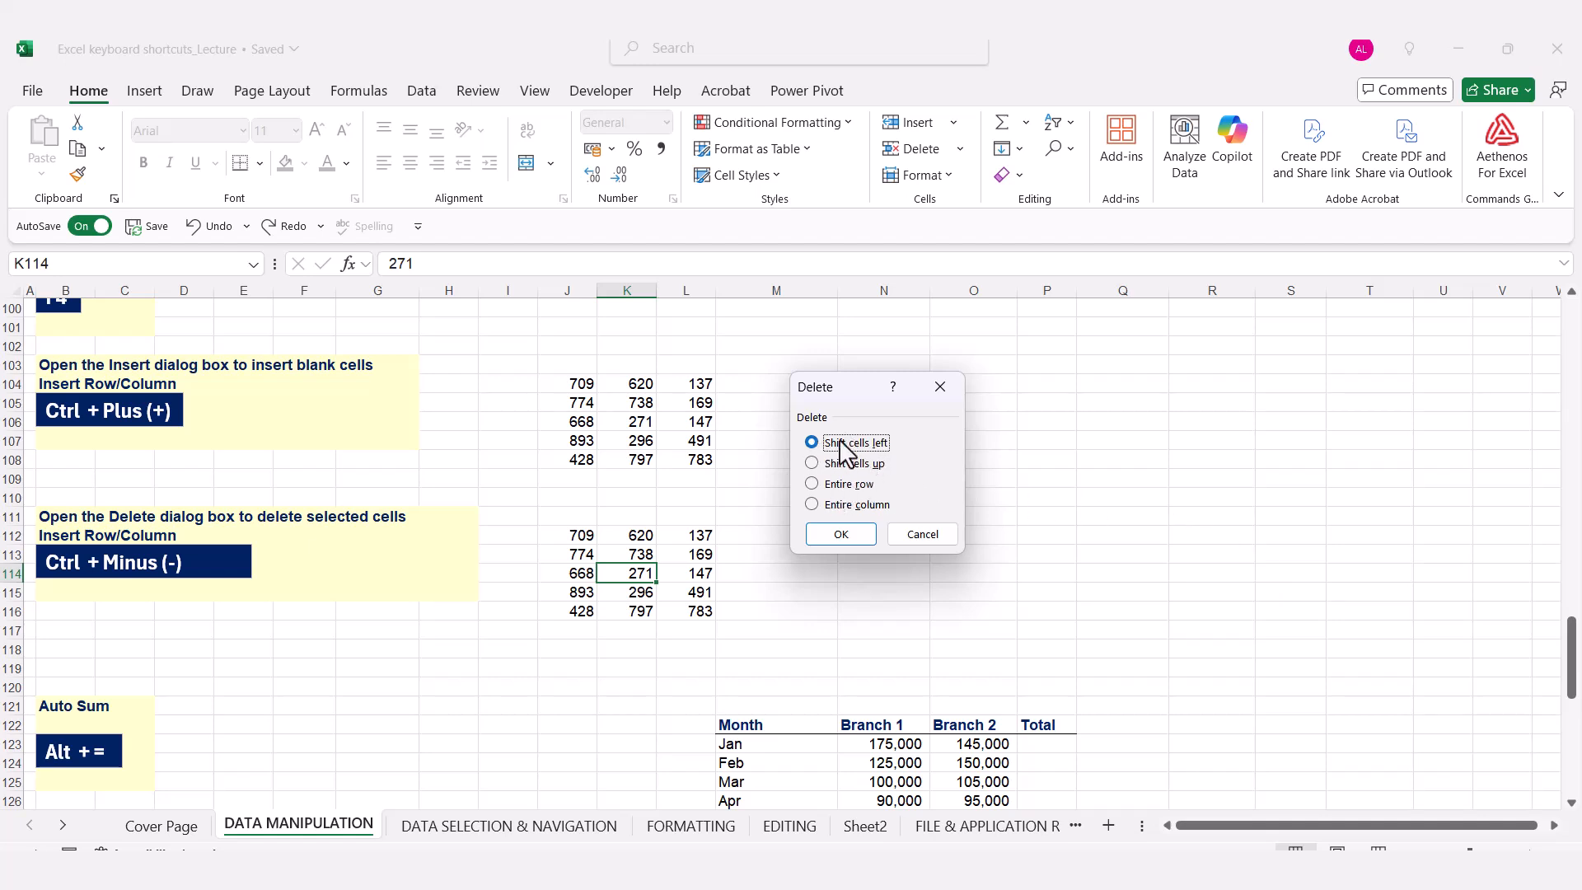
left_click(823, 504)
left_click(840, 534)
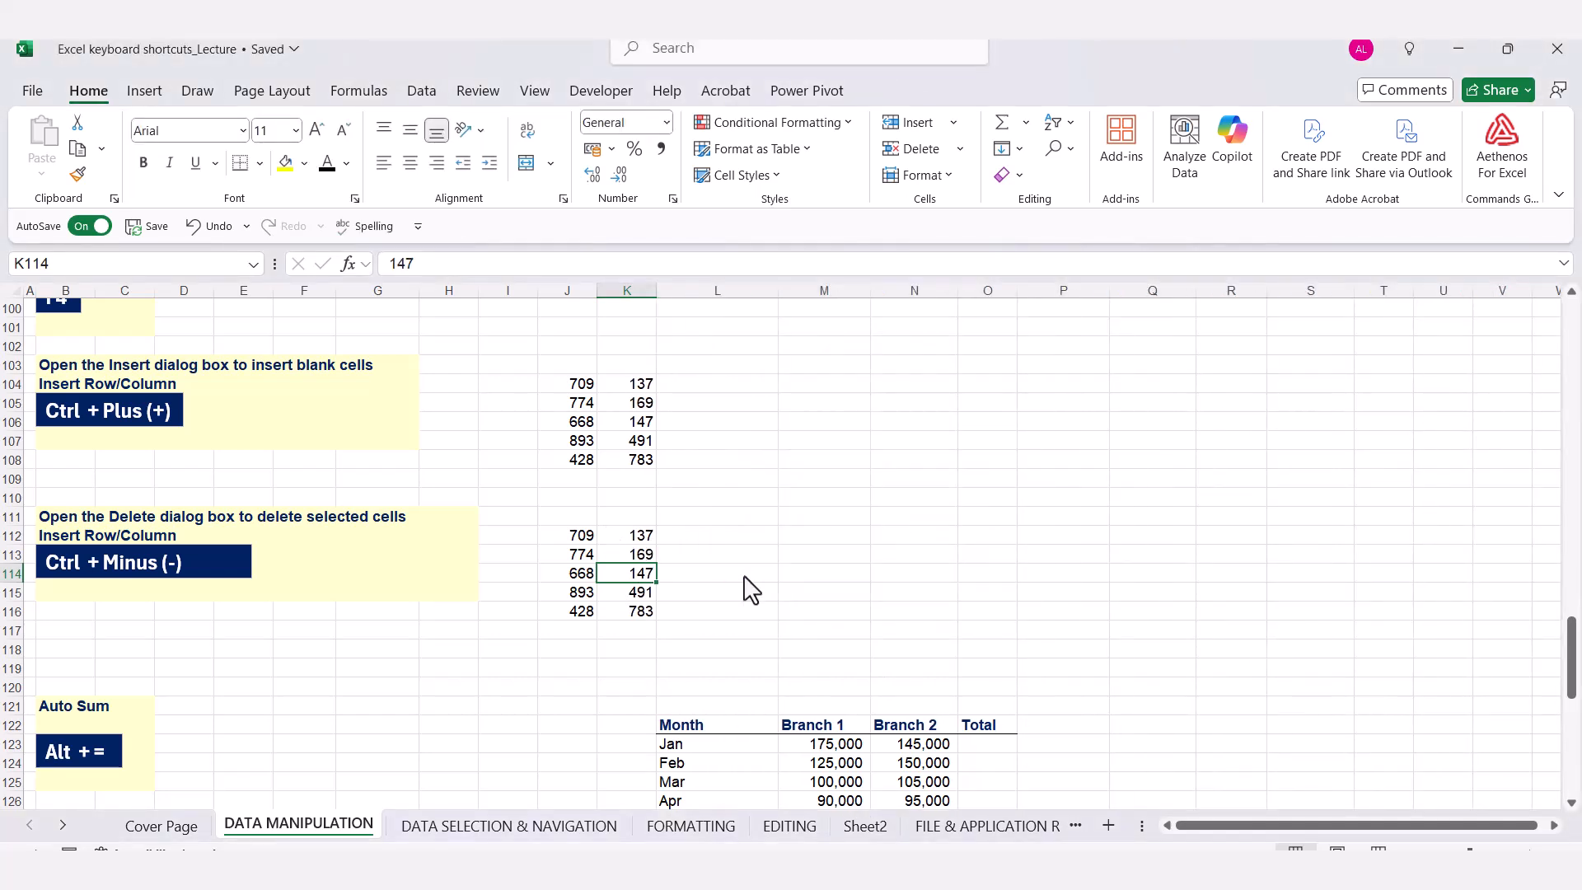
key("ctrl+z")
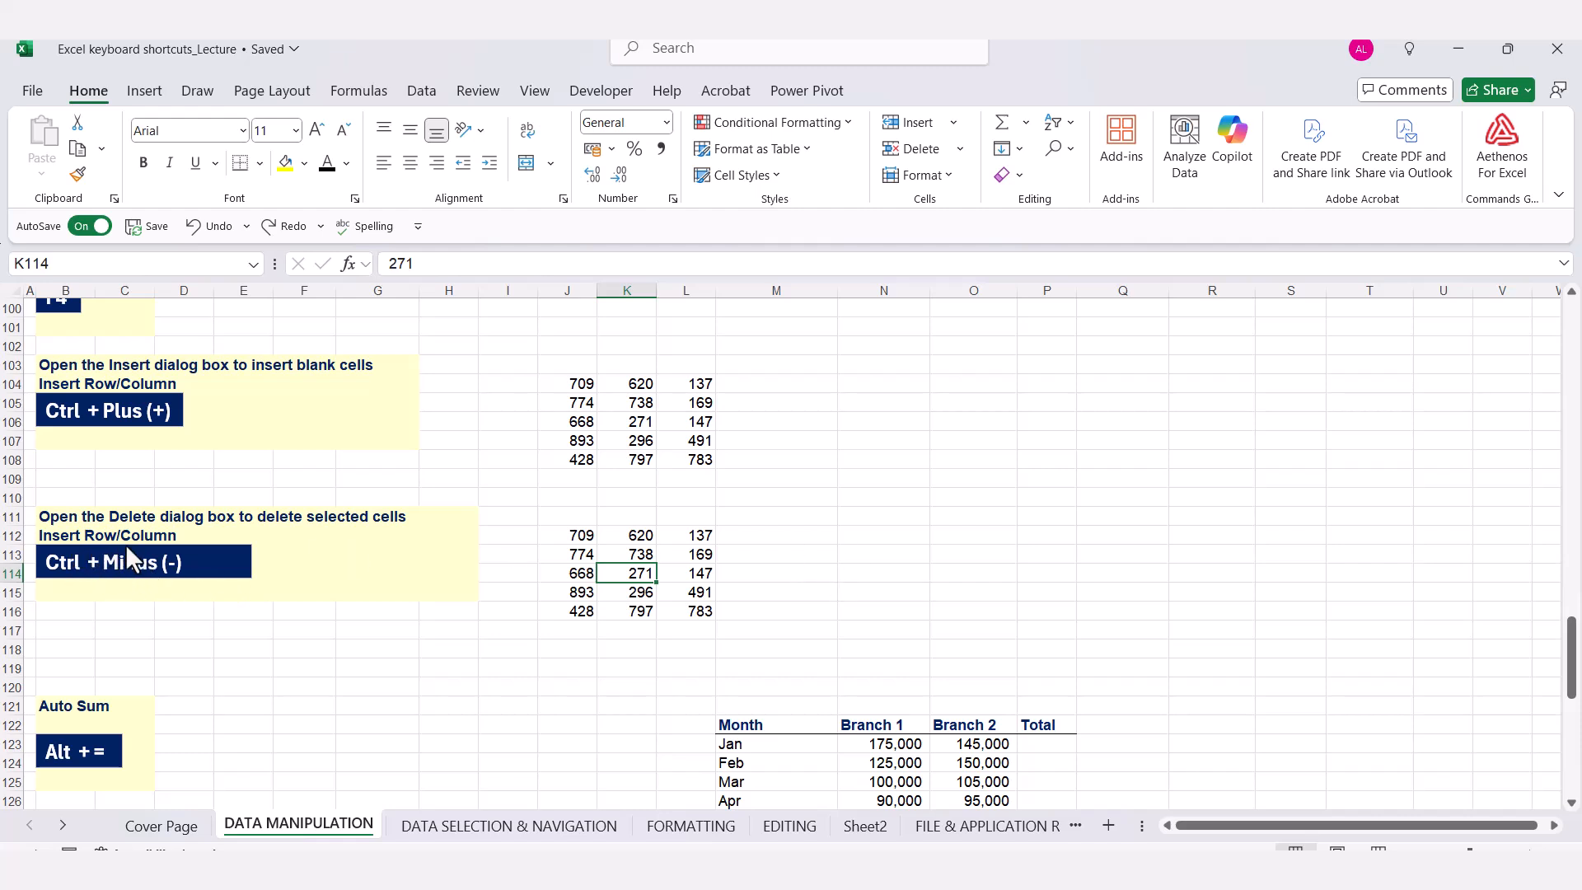
Change the subheading in B112 to "Delete Row/Column"
left_click(84, 533)
key("F2")
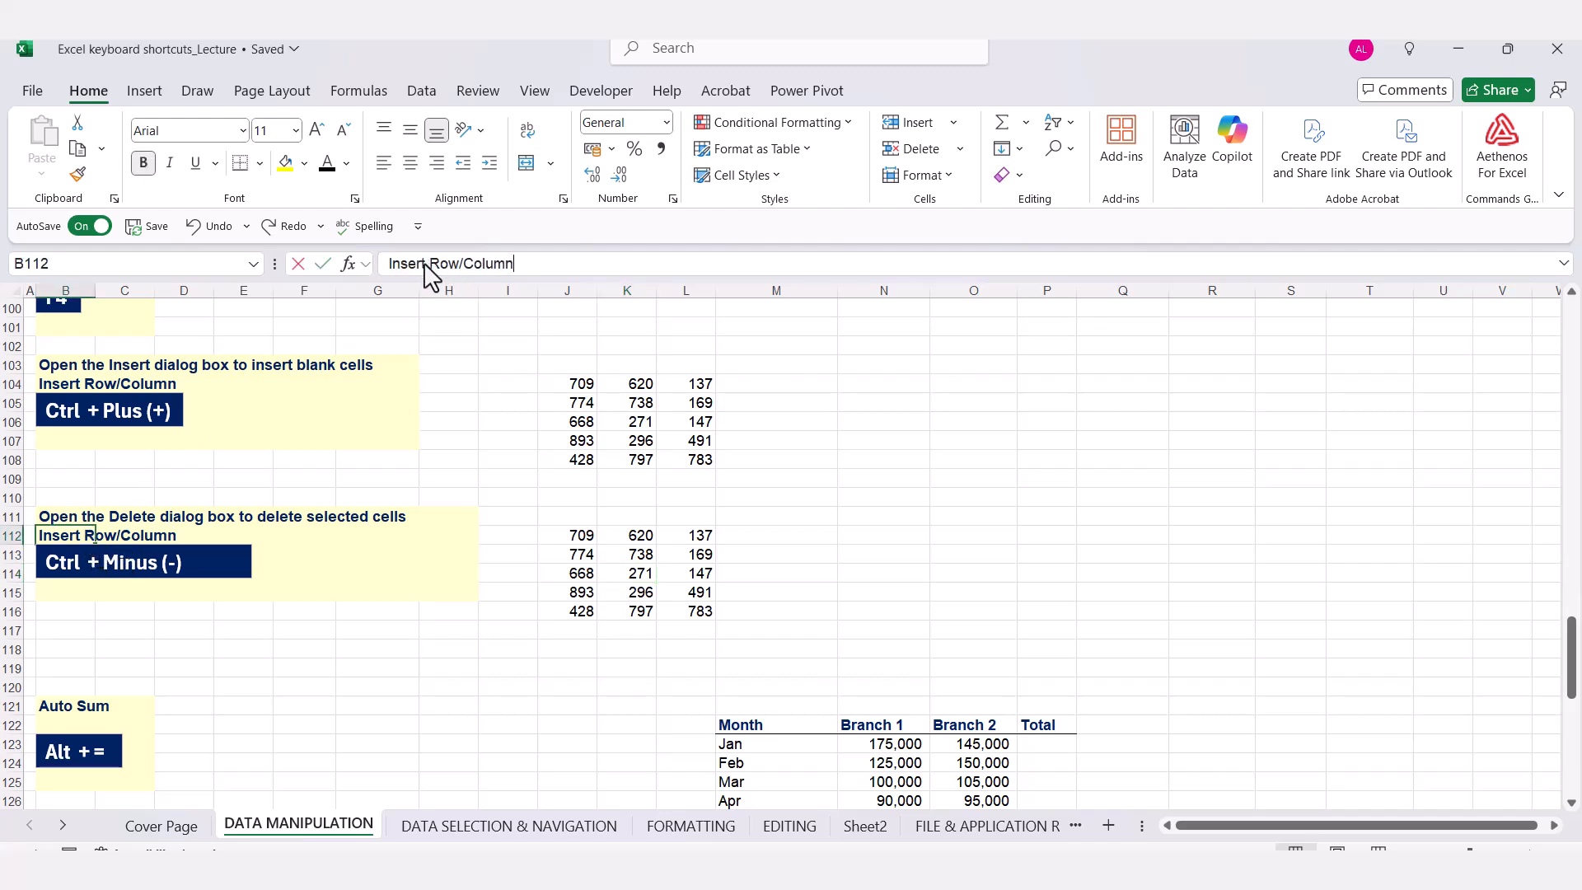
left_click_drag(424, 264, 350, 262)
type("De")
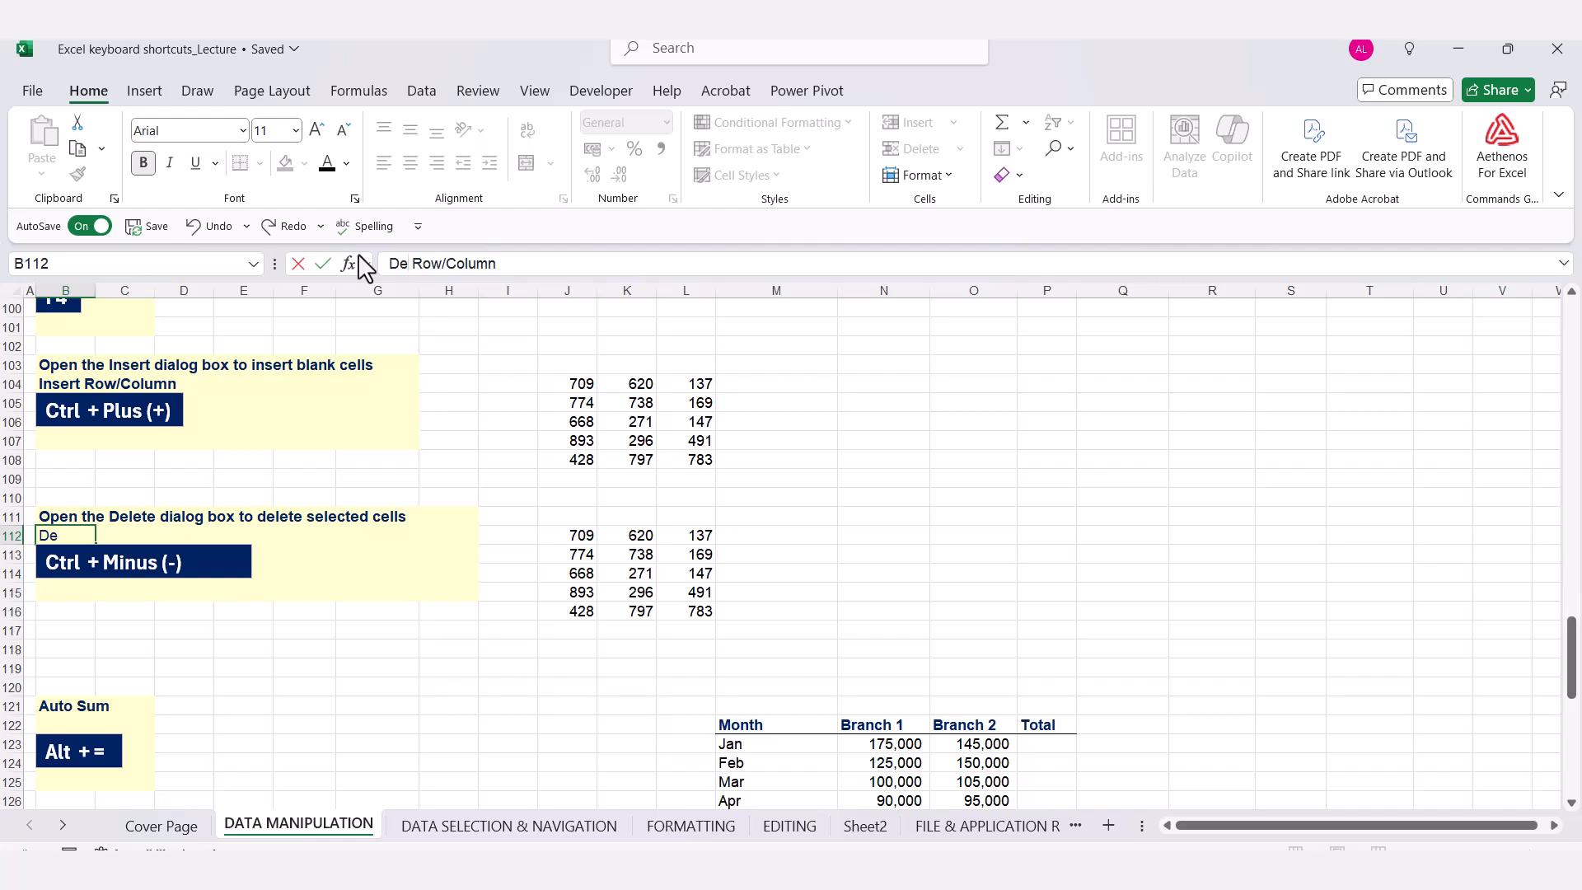
type("lete")
key("Return")
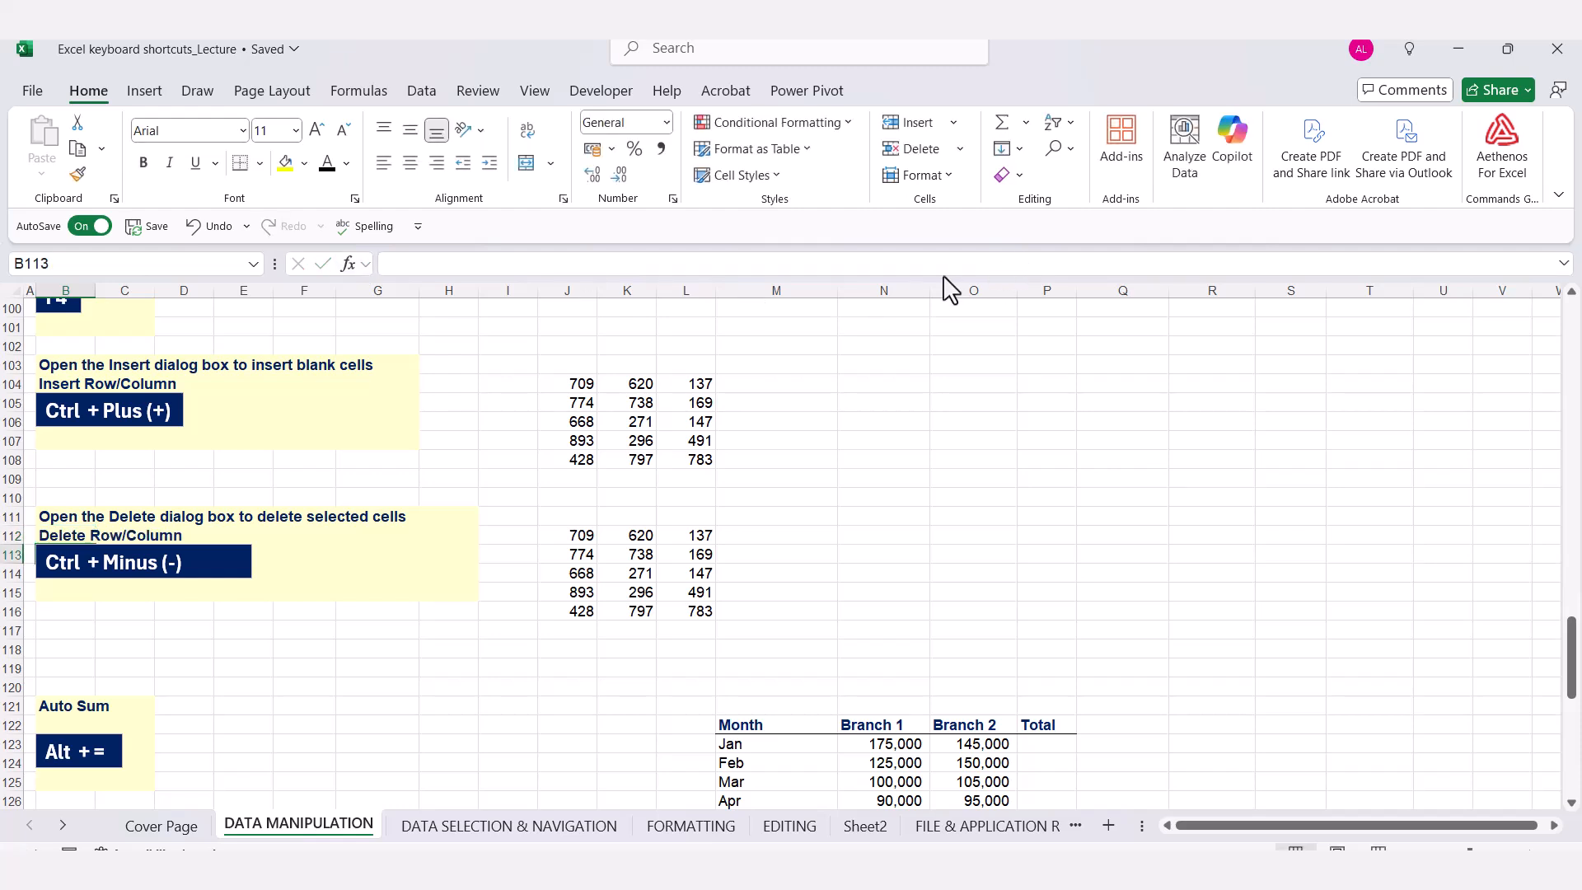
Delete the whole column N containing the Branch 1 figures and undo the deletion
left_click(898, 290)
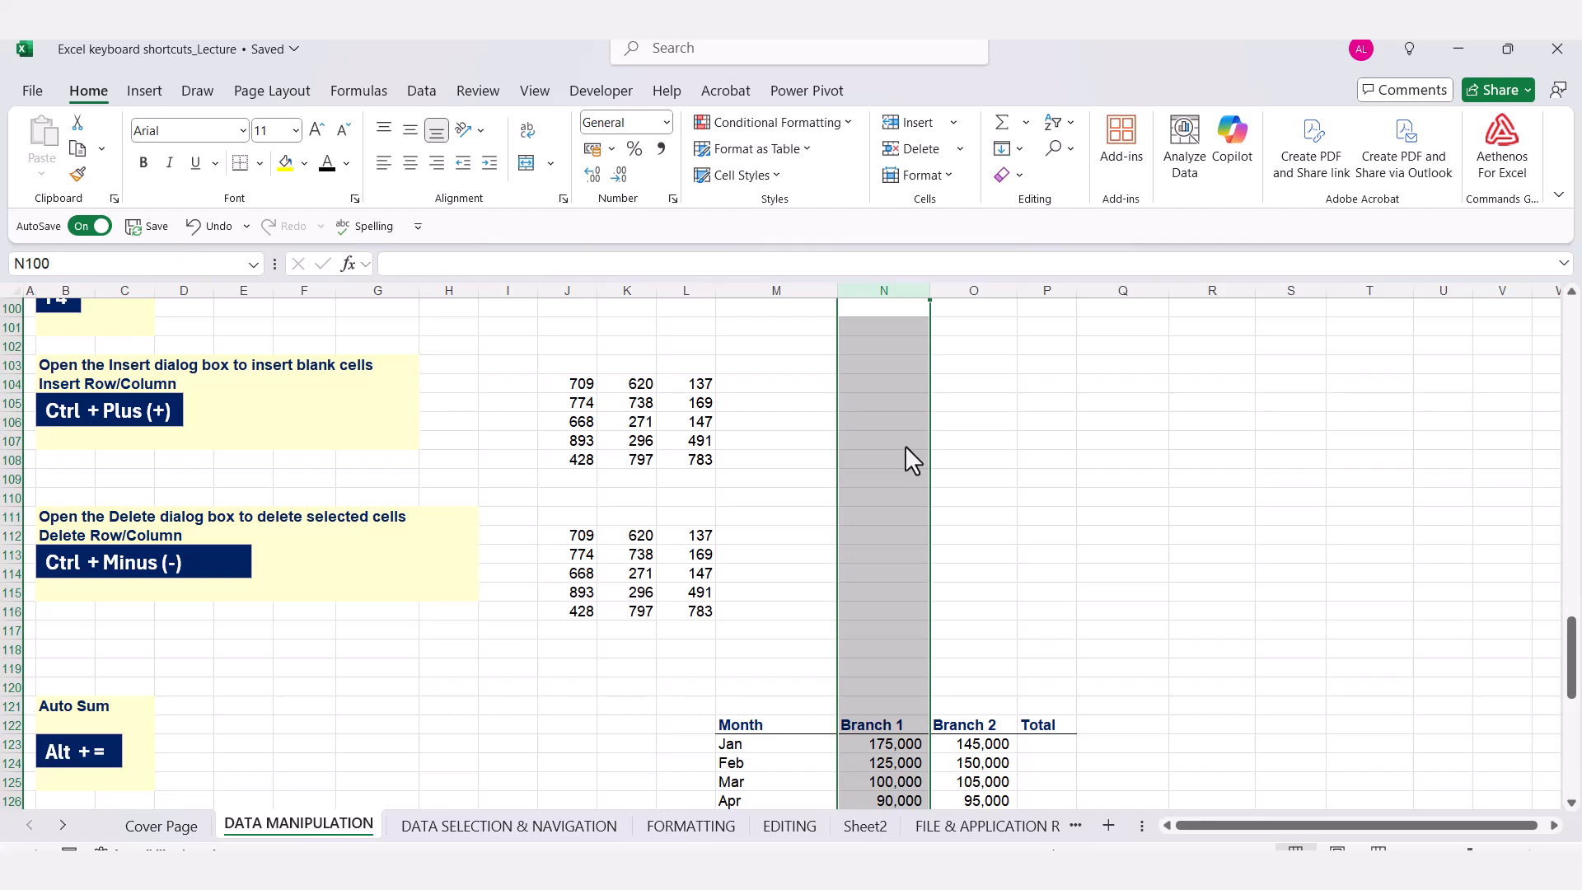
key("ctrl+minus")
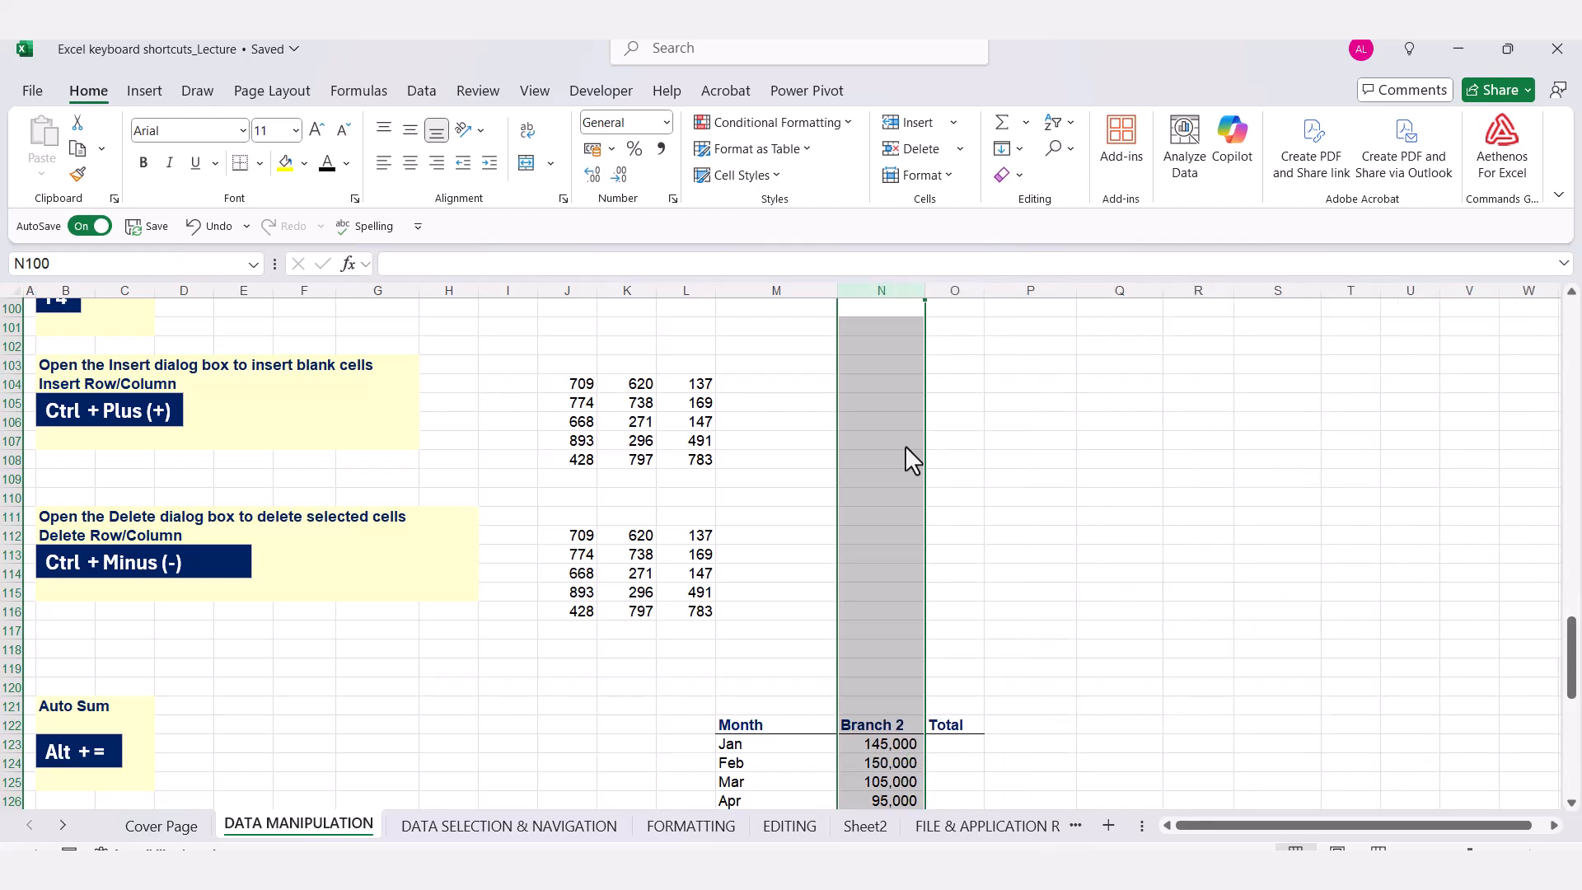
key("ctrl+z")
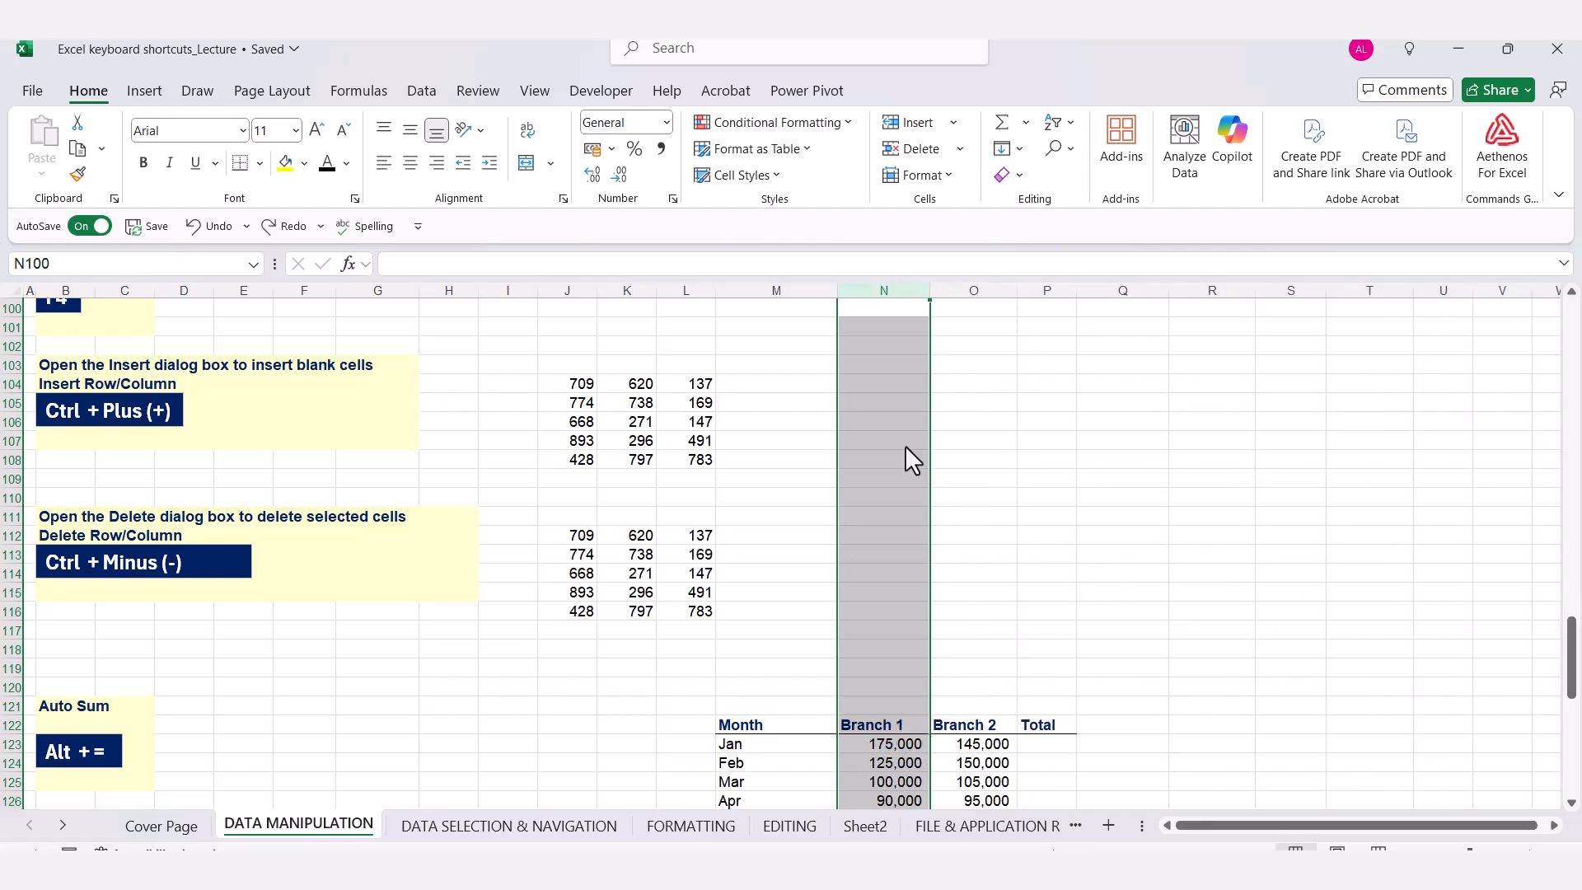
Delete the empty row 117 below the Delete section's number block
left_click(18, 630)
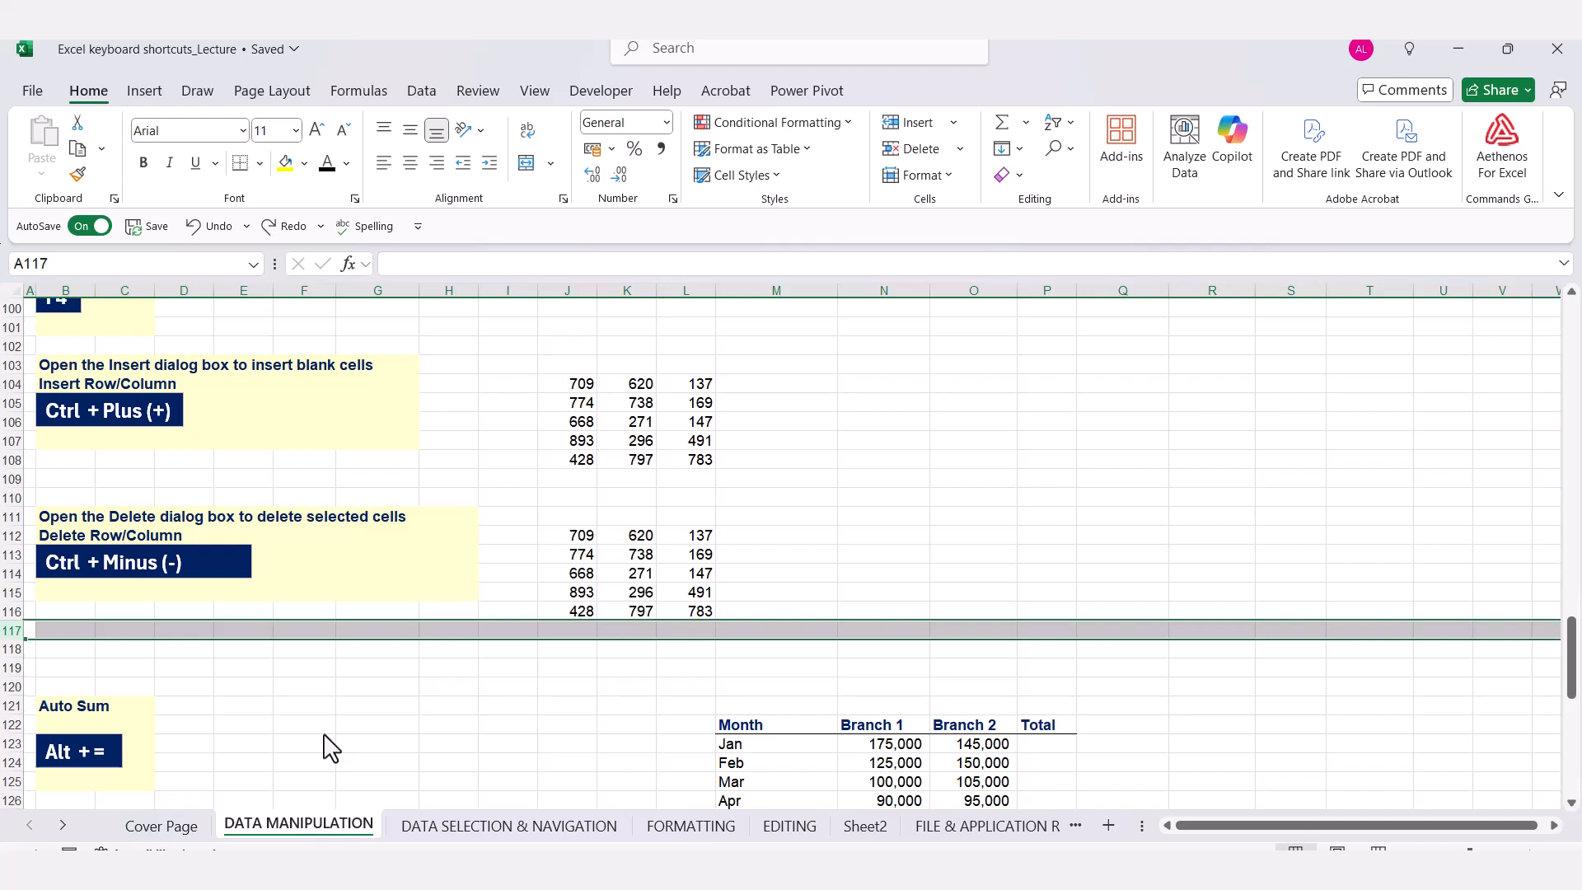
key("ctrl+minus")
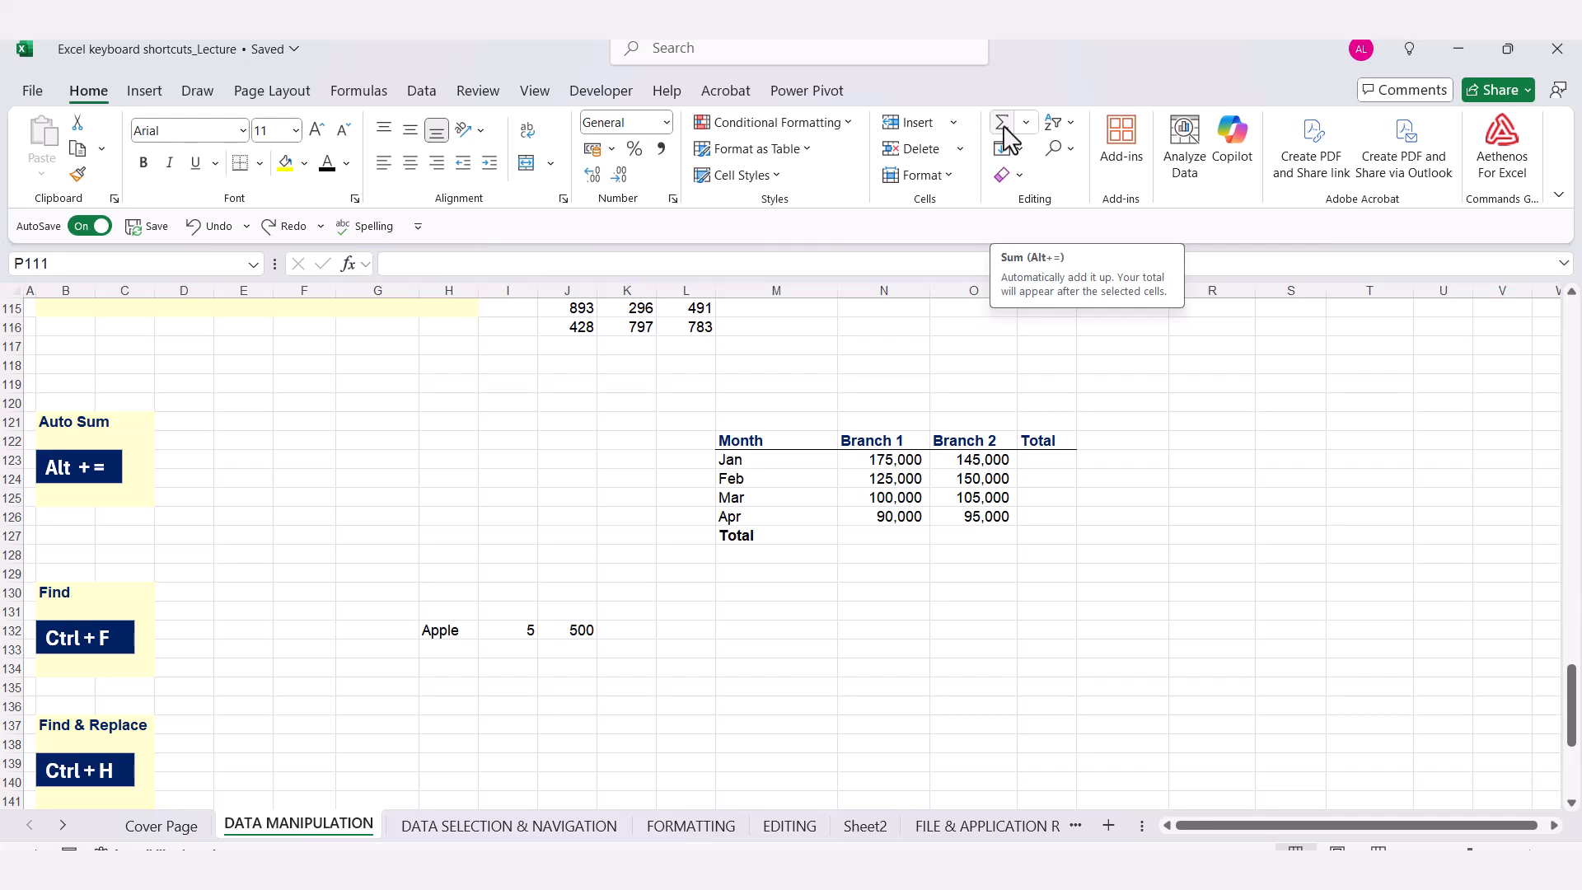
Total the Branch 1 column in N127 with AutoSum, using =SUM(N123:N126)
left_click(897, 537)
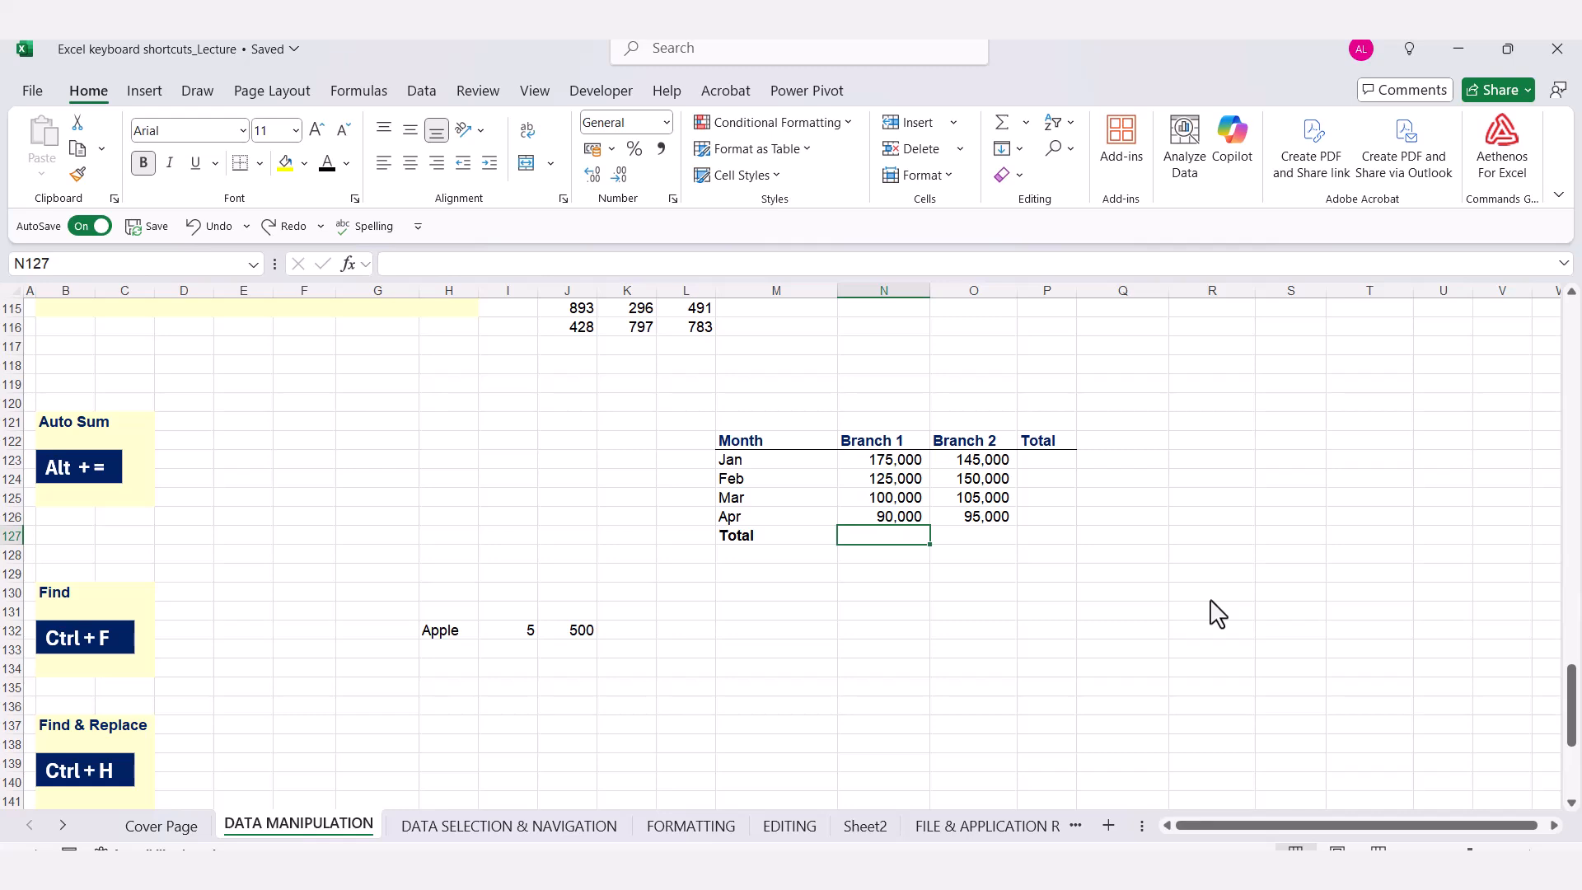
key("alt+equal")
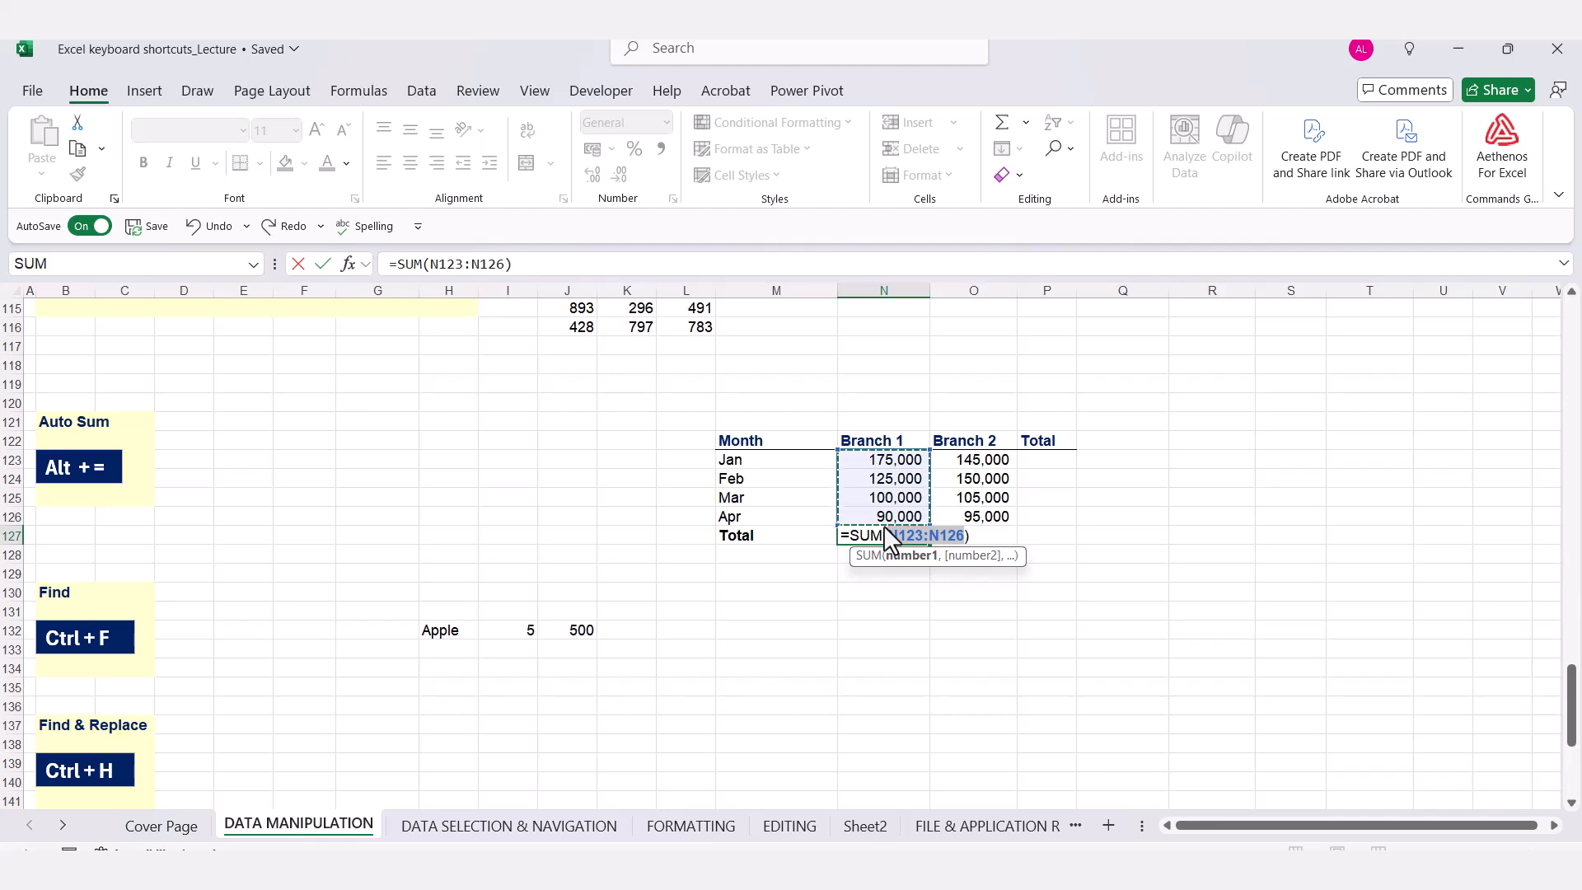
key("Return")
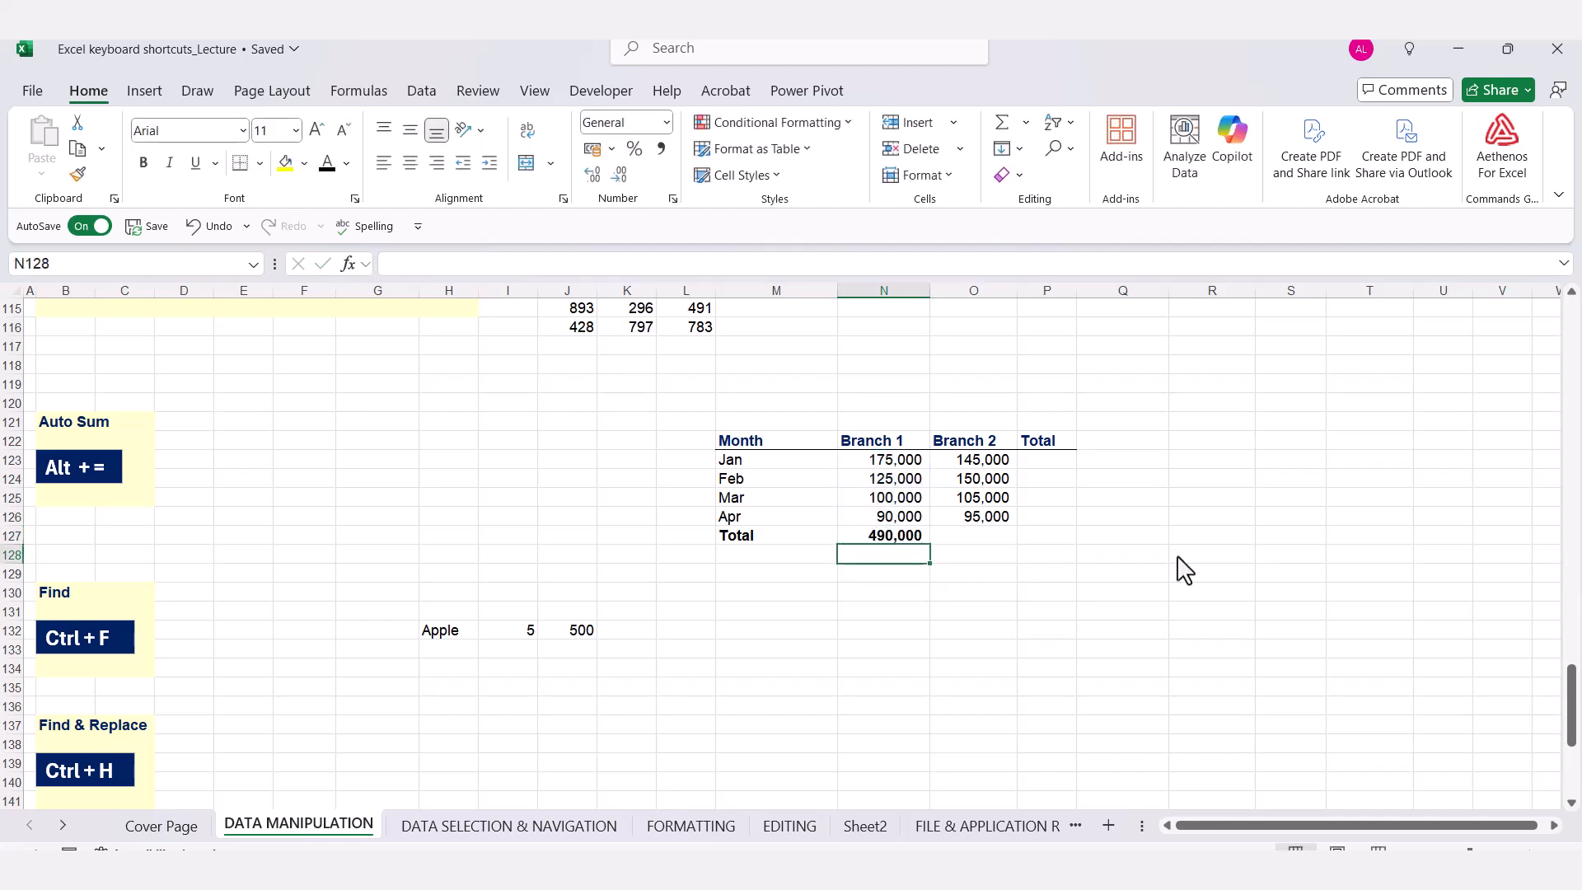
left_click(1056, 467)
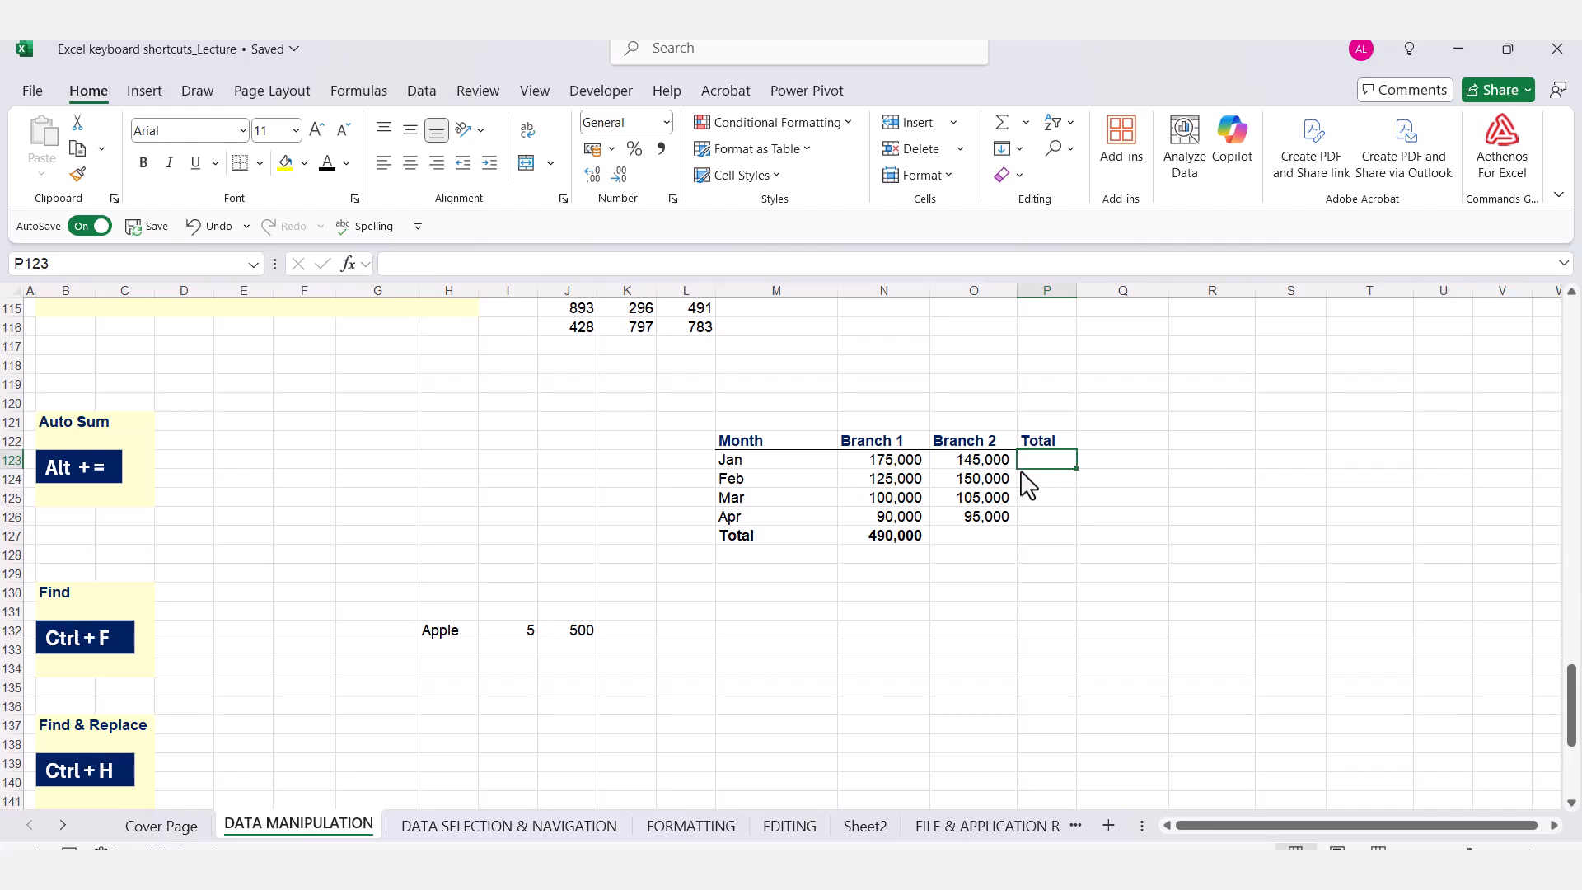
key("alt+equal")
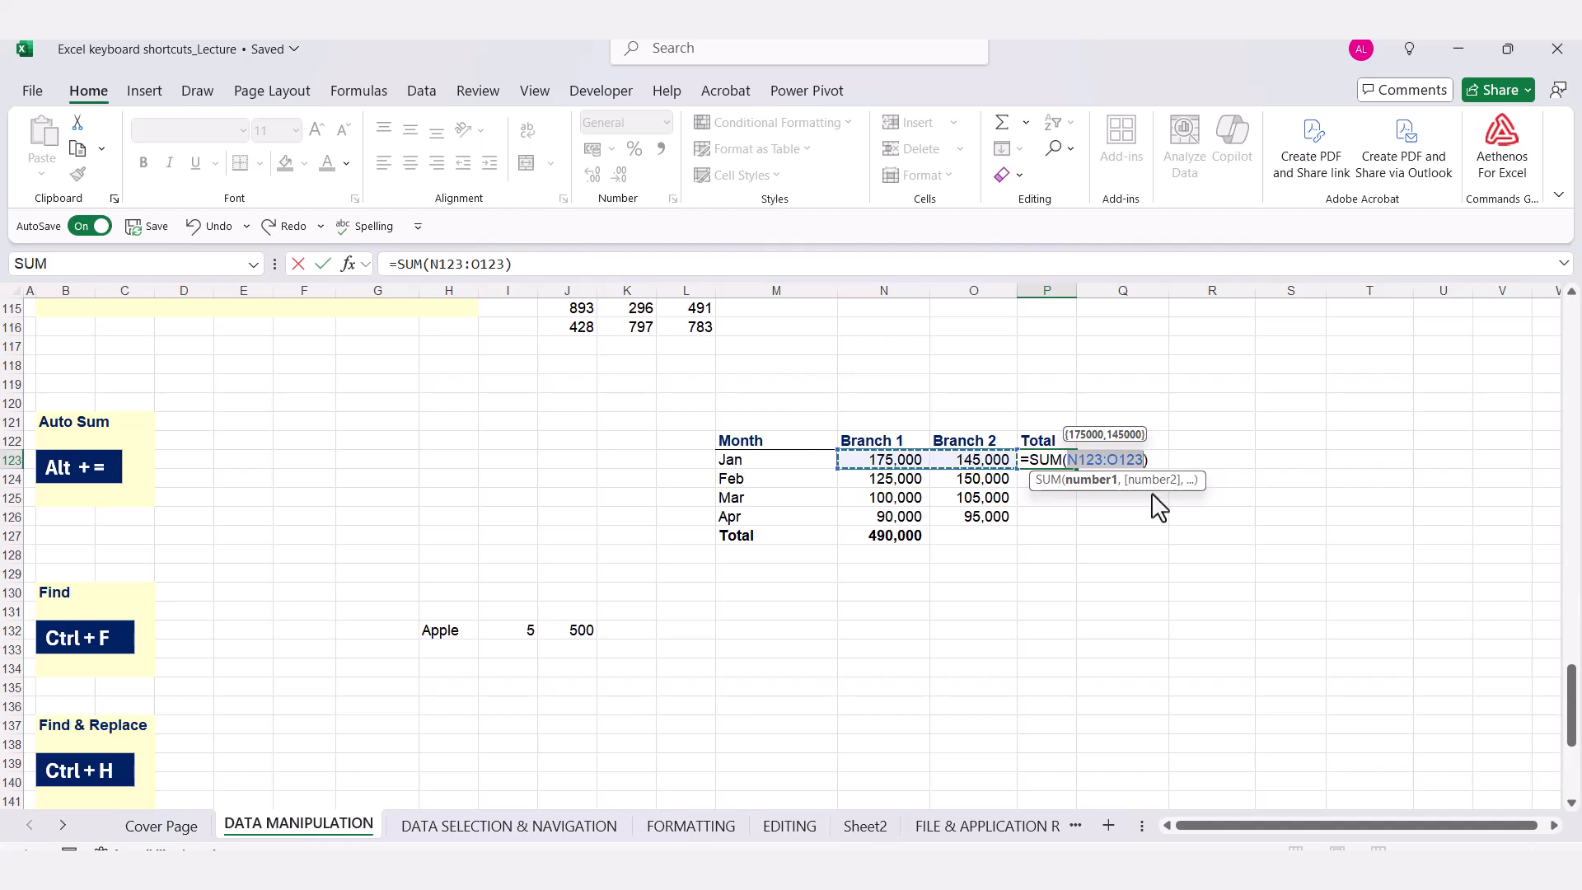
key("alt+Return")
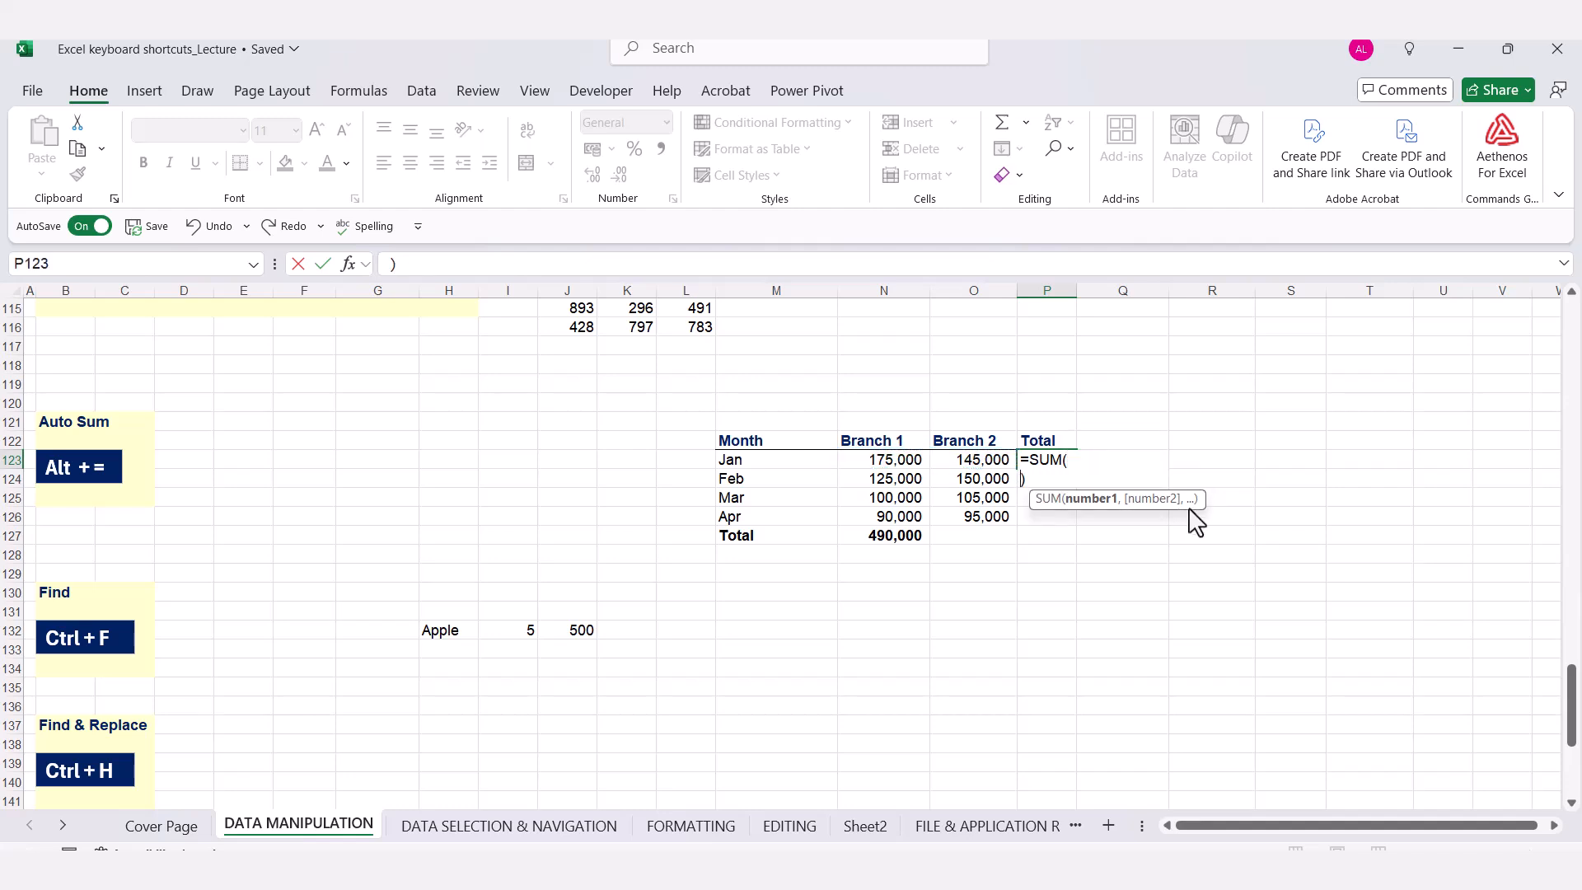
key("Escape")
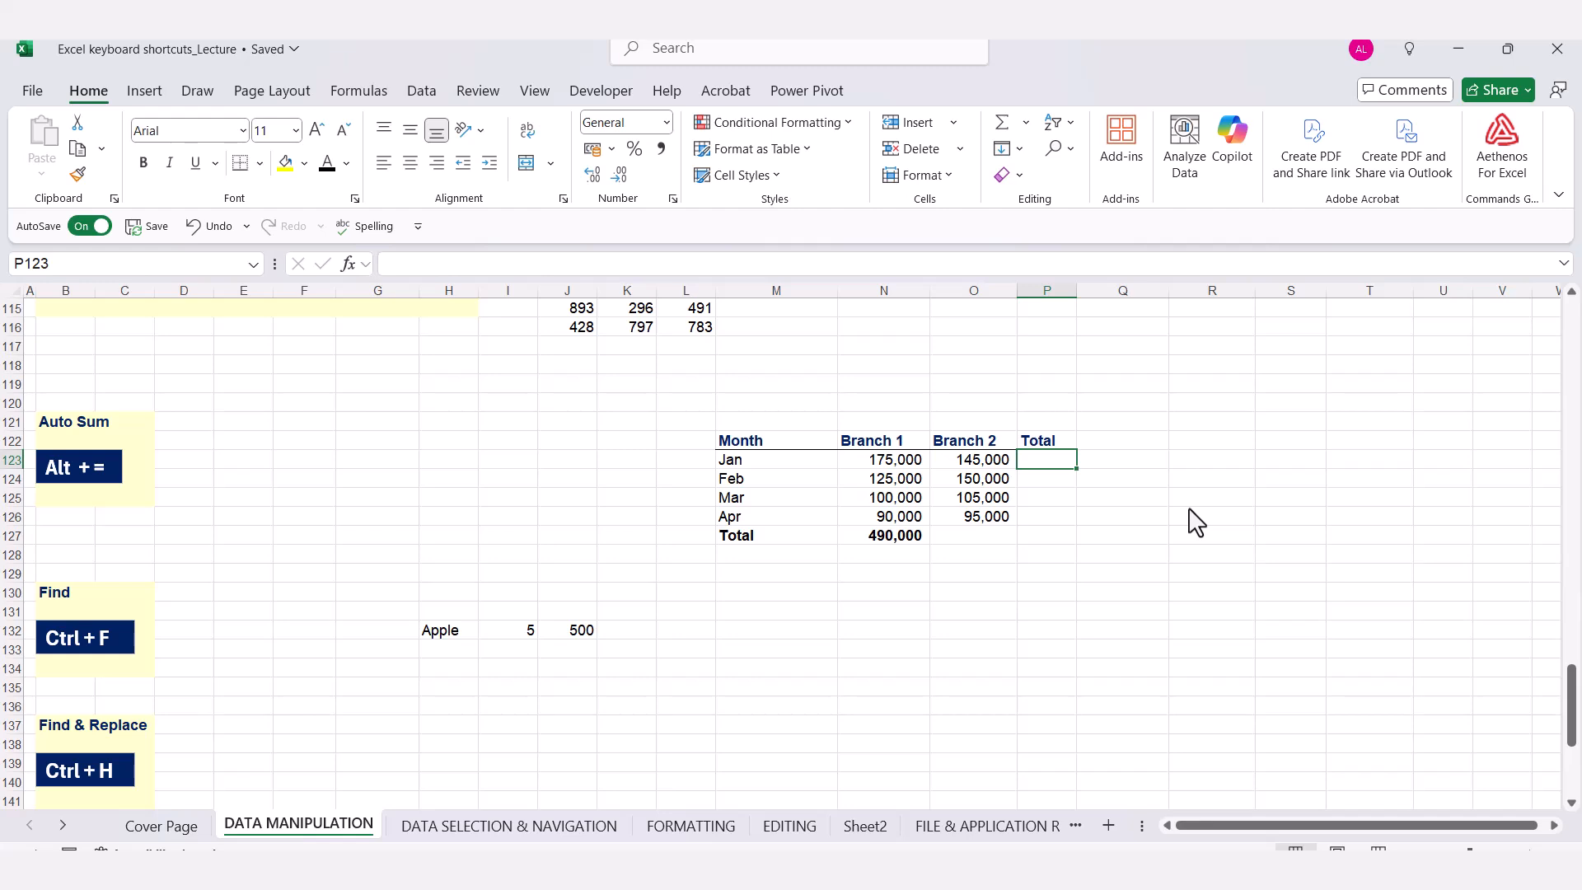
Undo the Branch 1 total and total both branch columns together in N127:O127 with AutoSum
key("ctrl+z")
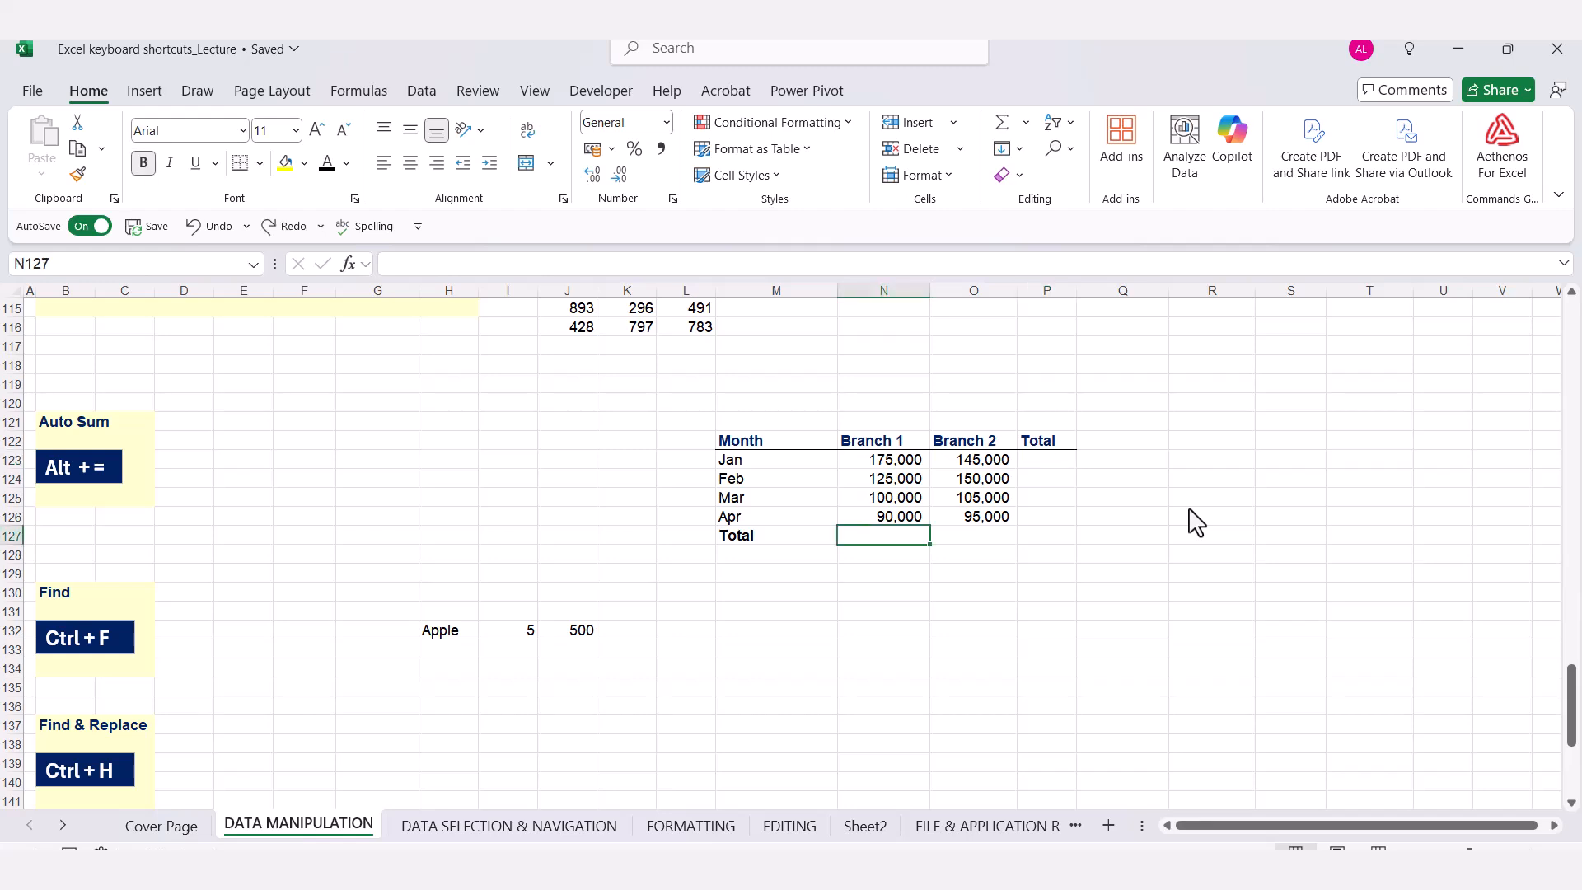
left_click(1192, 511)
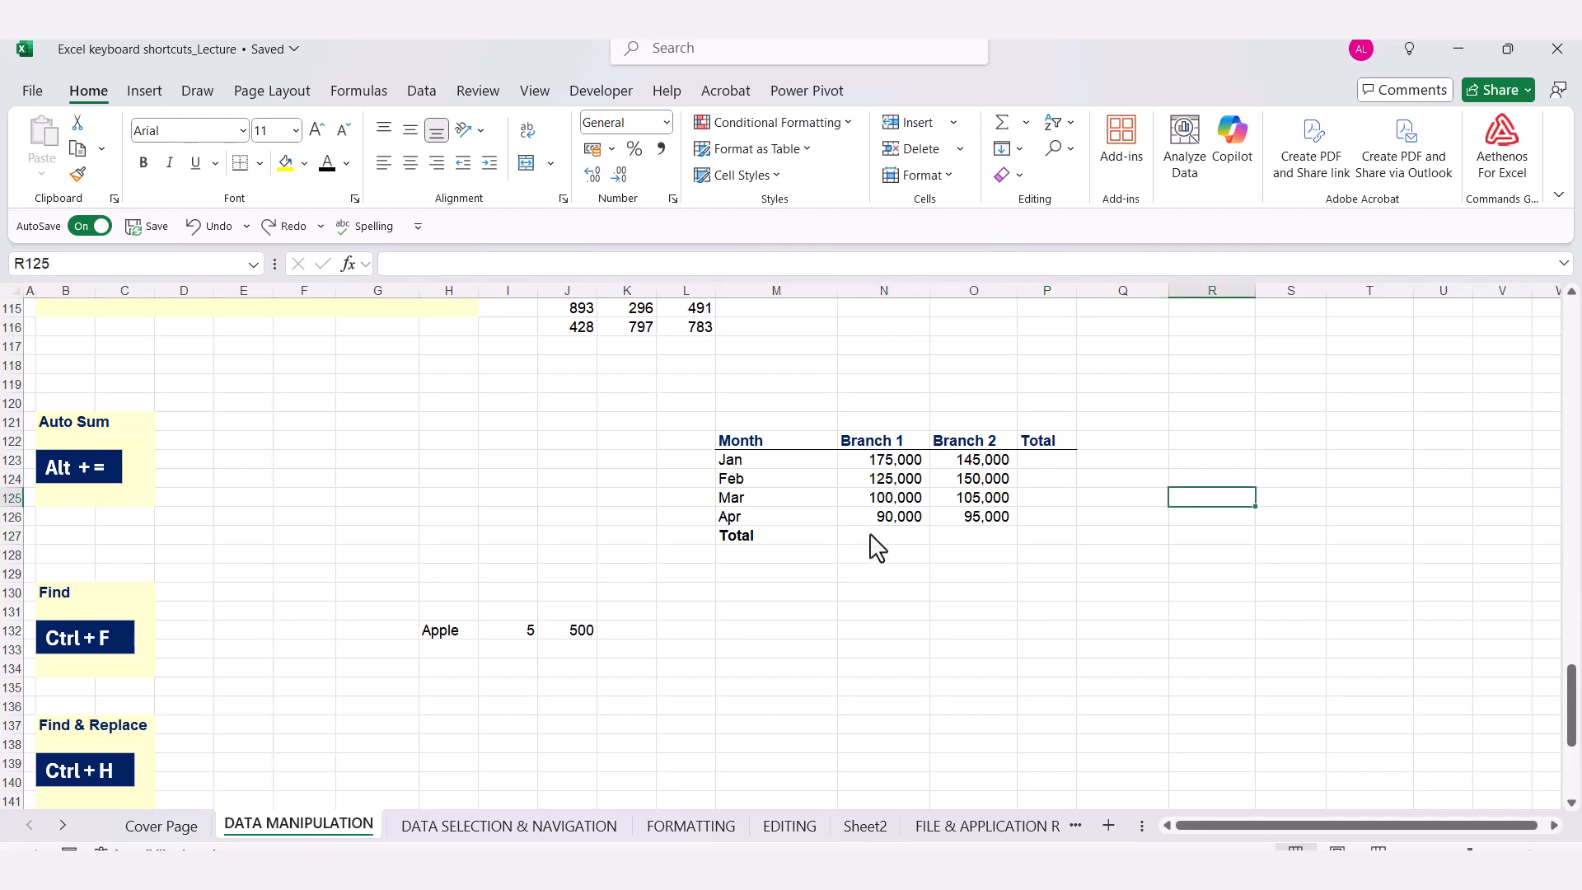
left_click(892, 537)
left_click_drag(896, 545, 964, 540)
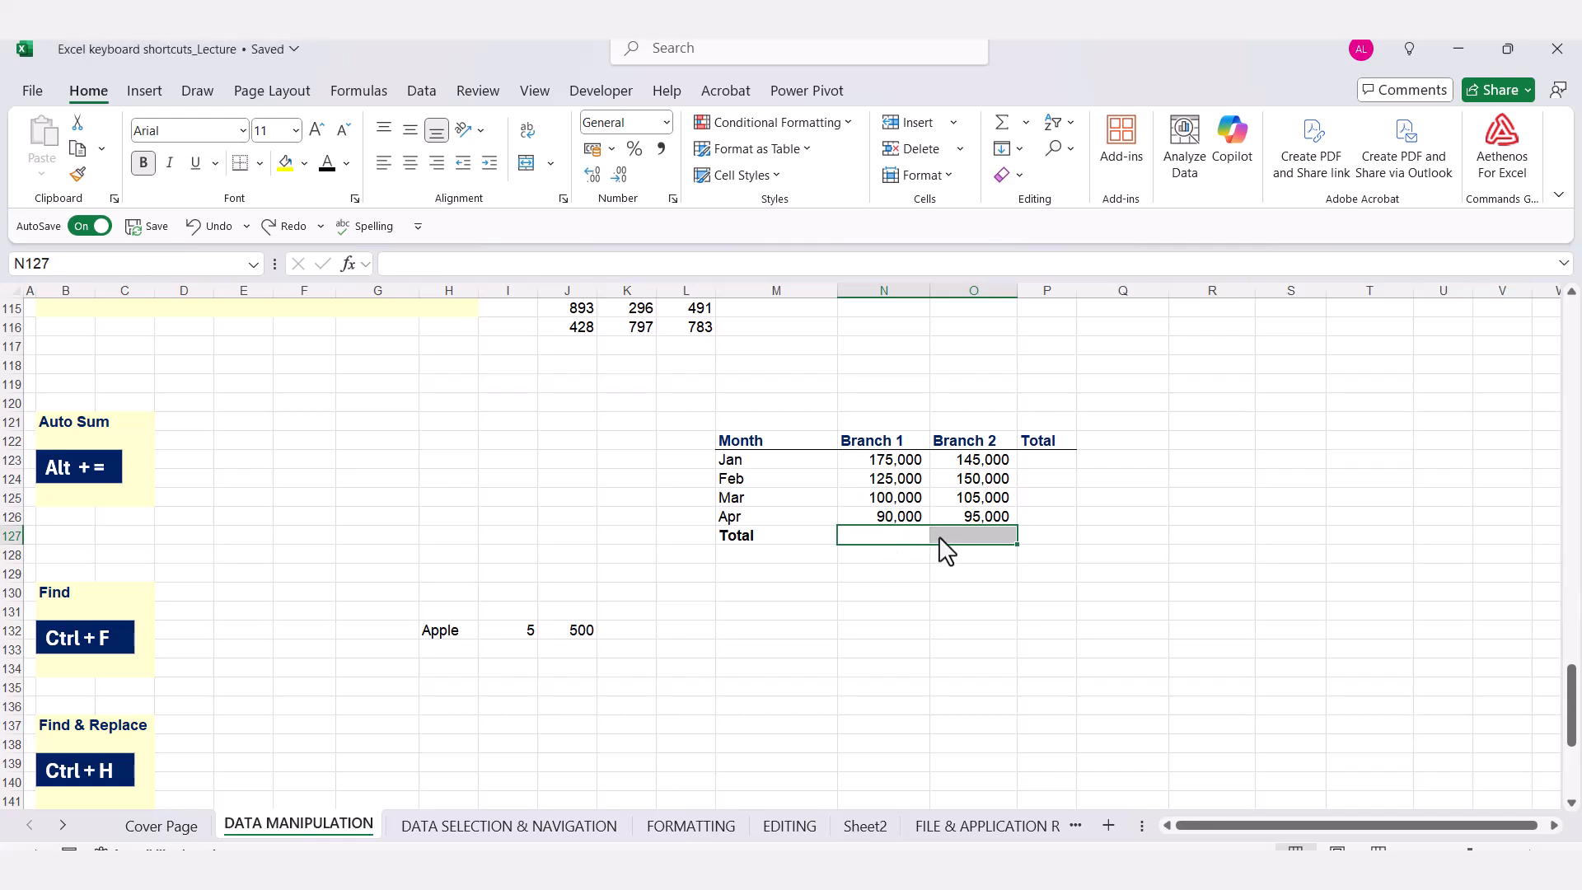
key("alt+equal")
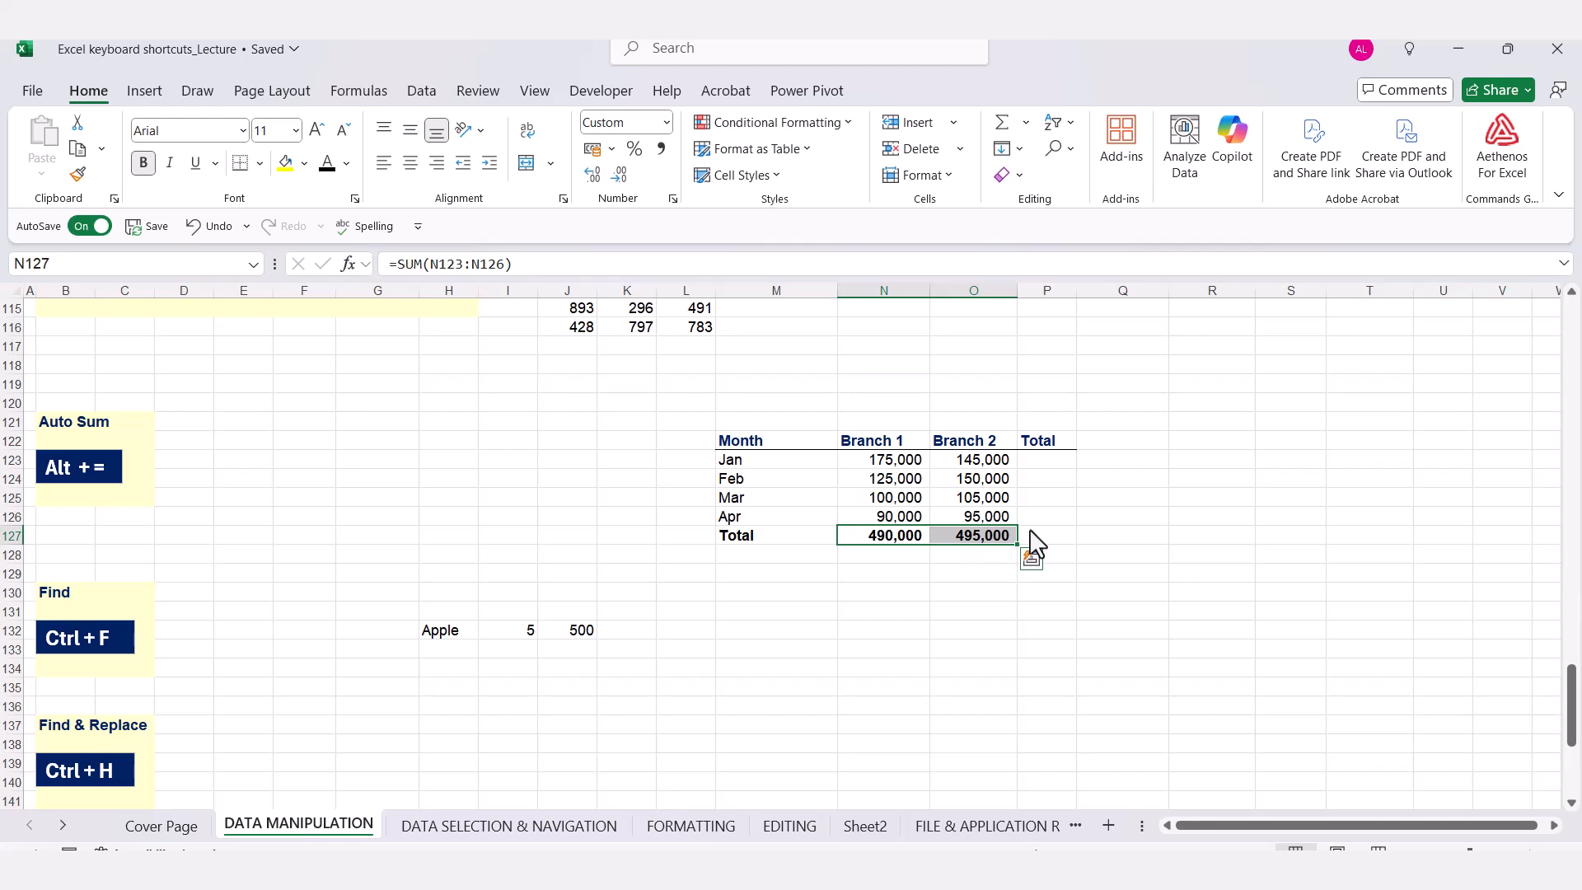
Total the rows in P123:P127 with AutoSum, fit column P's width to its contents, and check the April formula
left_click(1048, 464)
left_click_drag(1047, 471, 1047, 540)
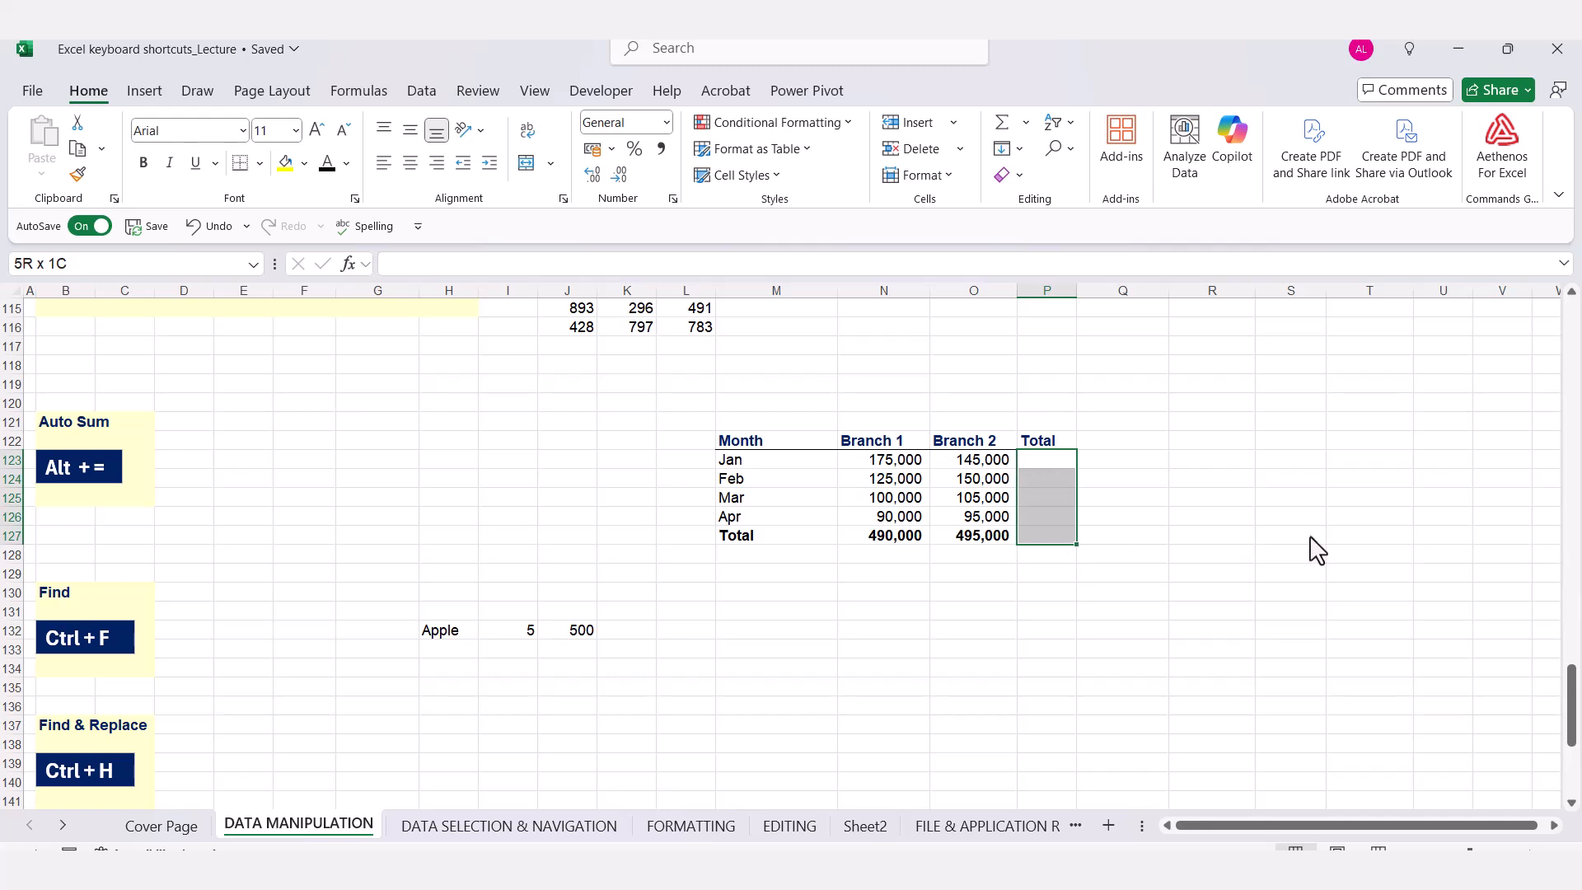
key("alt+equal")
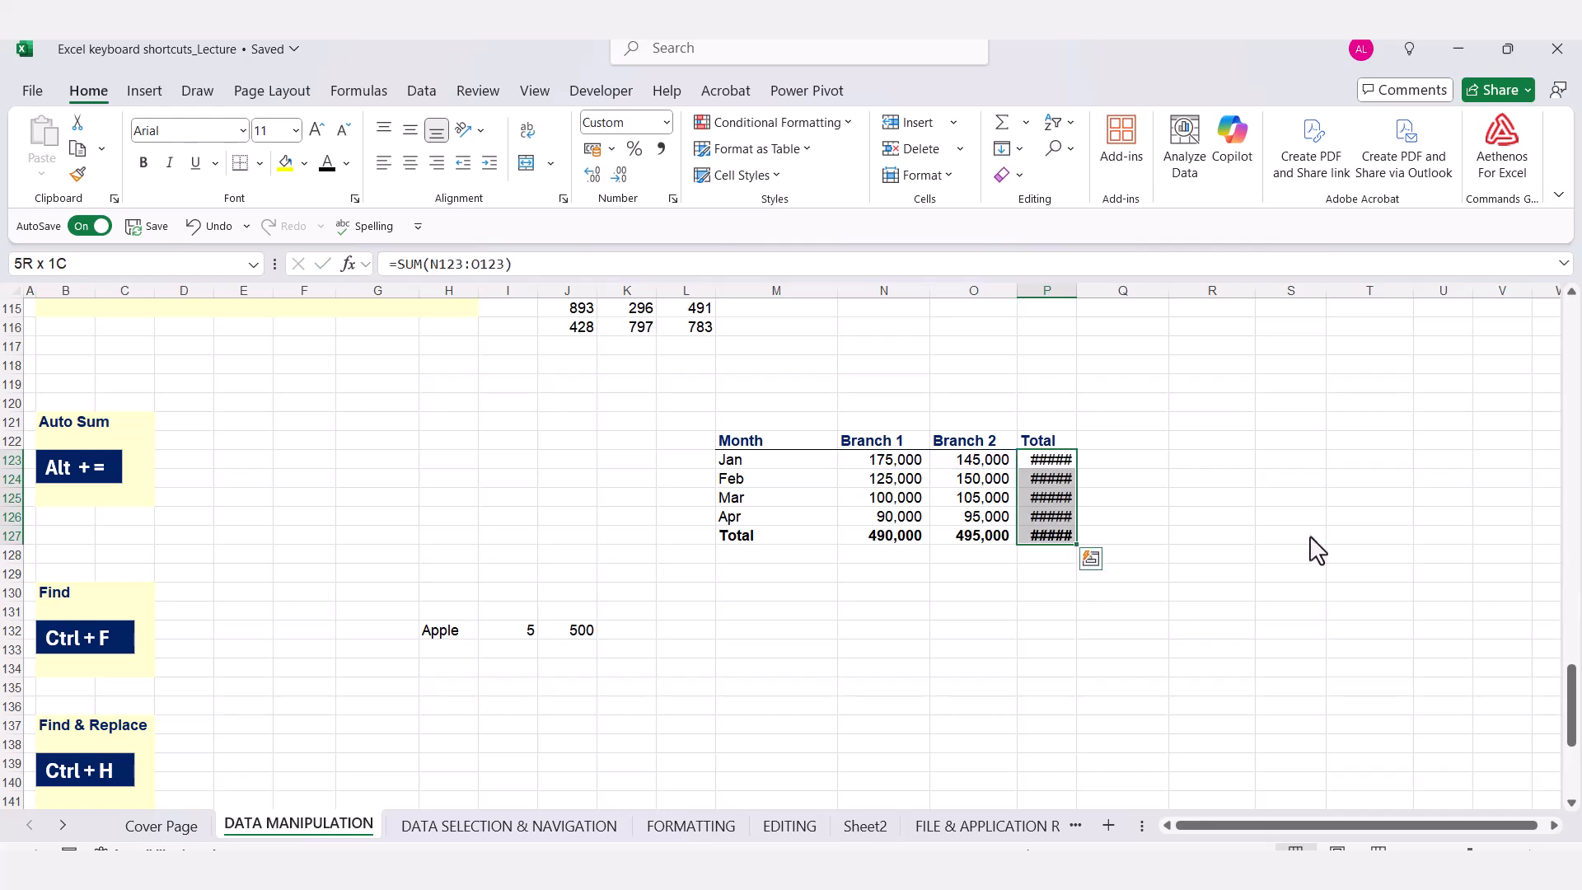
double_click(1076, 291)
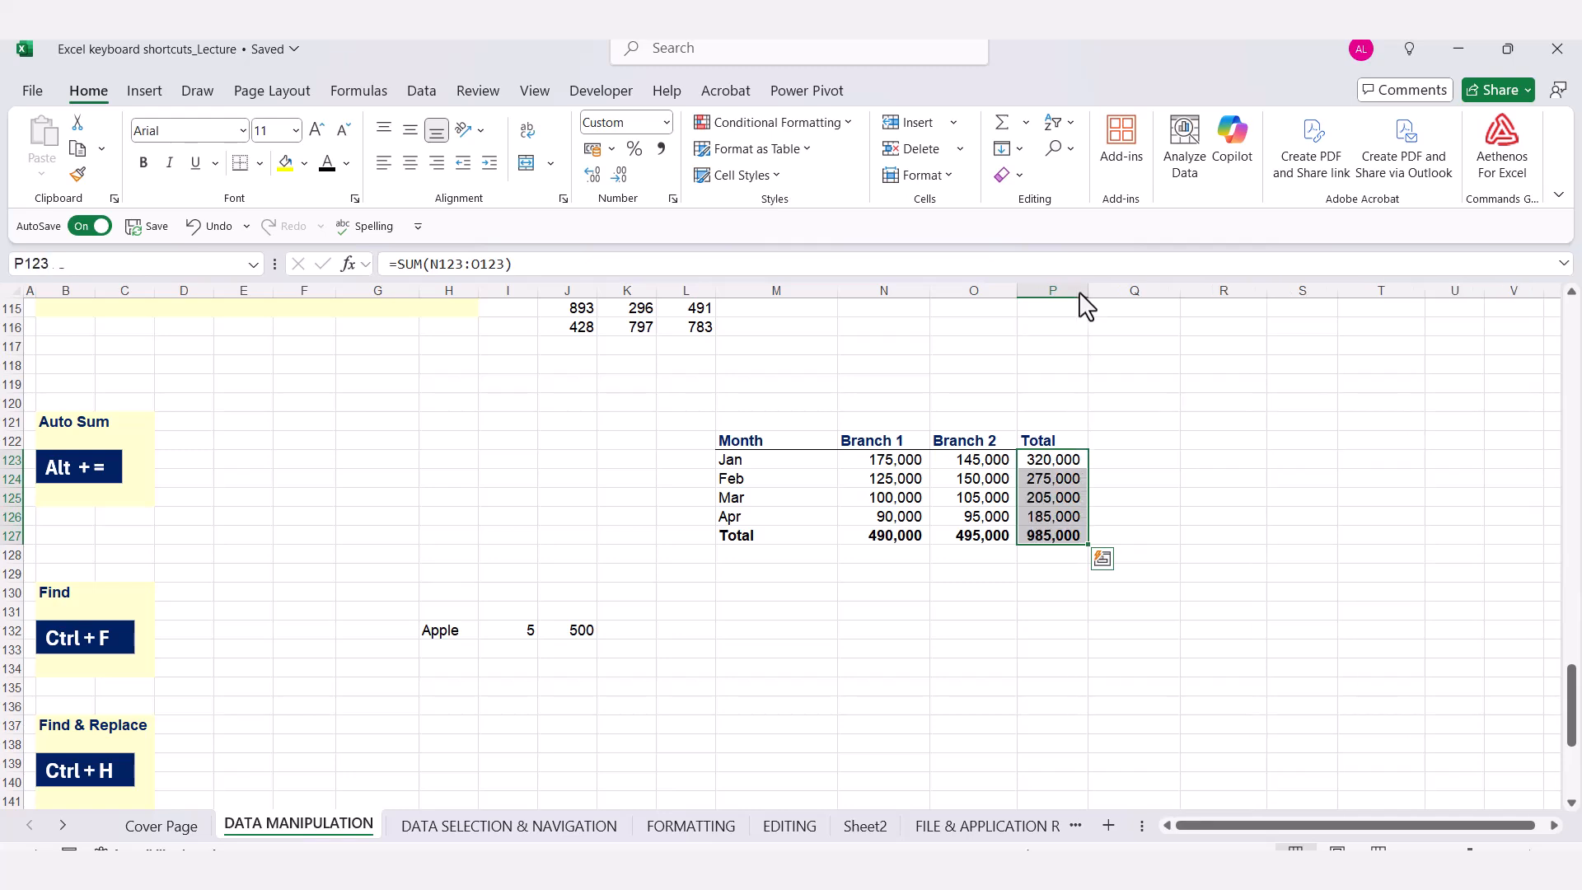
left_click(1211, 425)
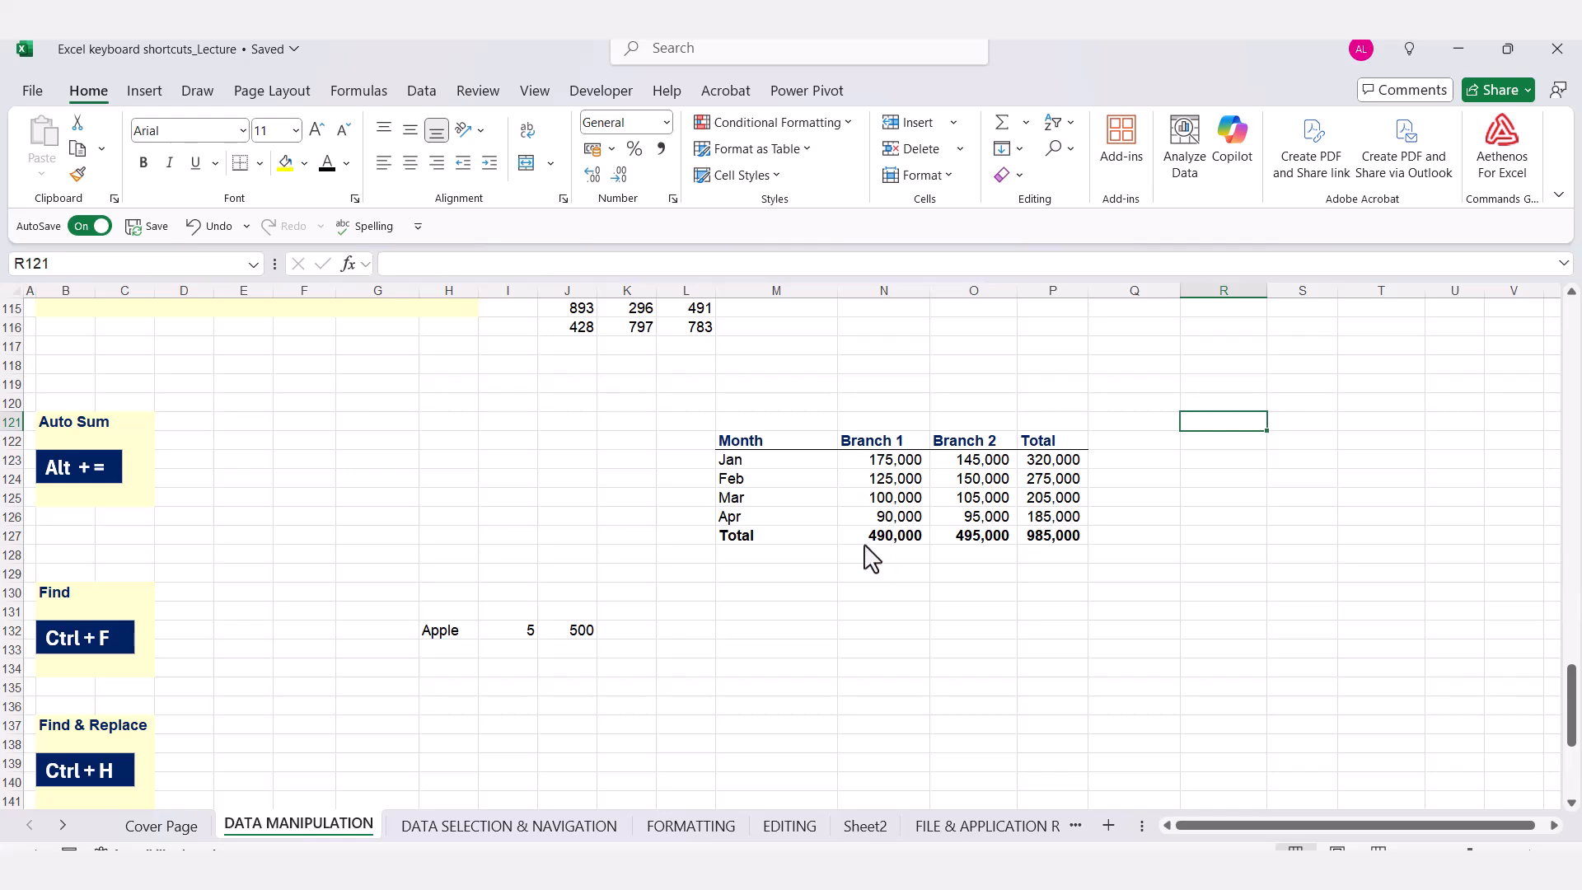
double_click(1055, 519)
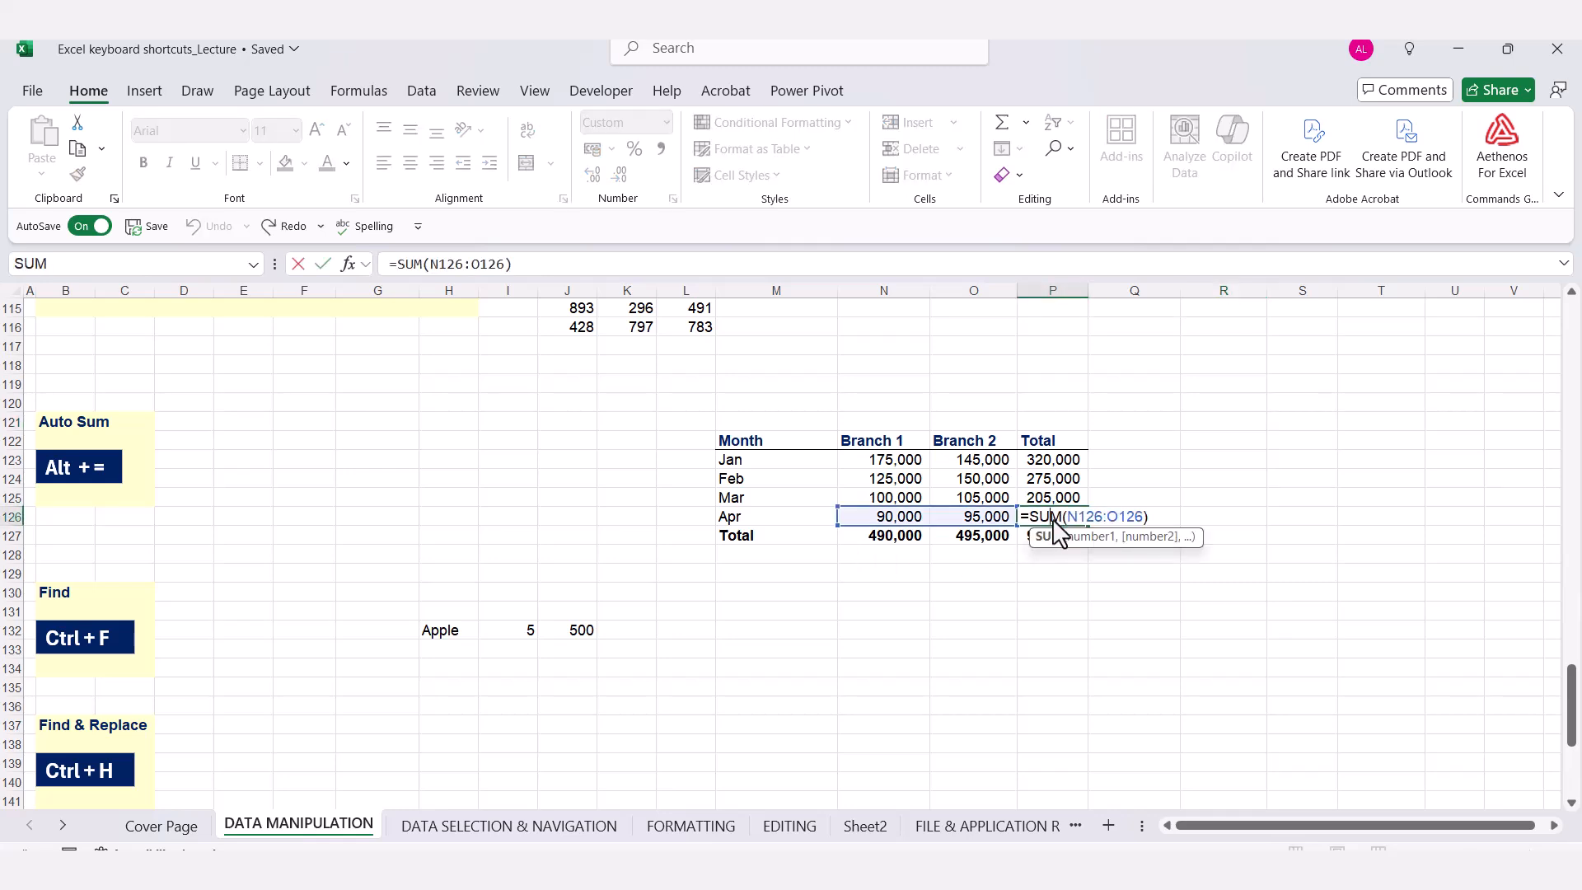
key("ctrl+Return")
Clear the totals from the Total row N127:P127 and the Total column P123:P126
left_click_drag(880, 537, 1053, 540)
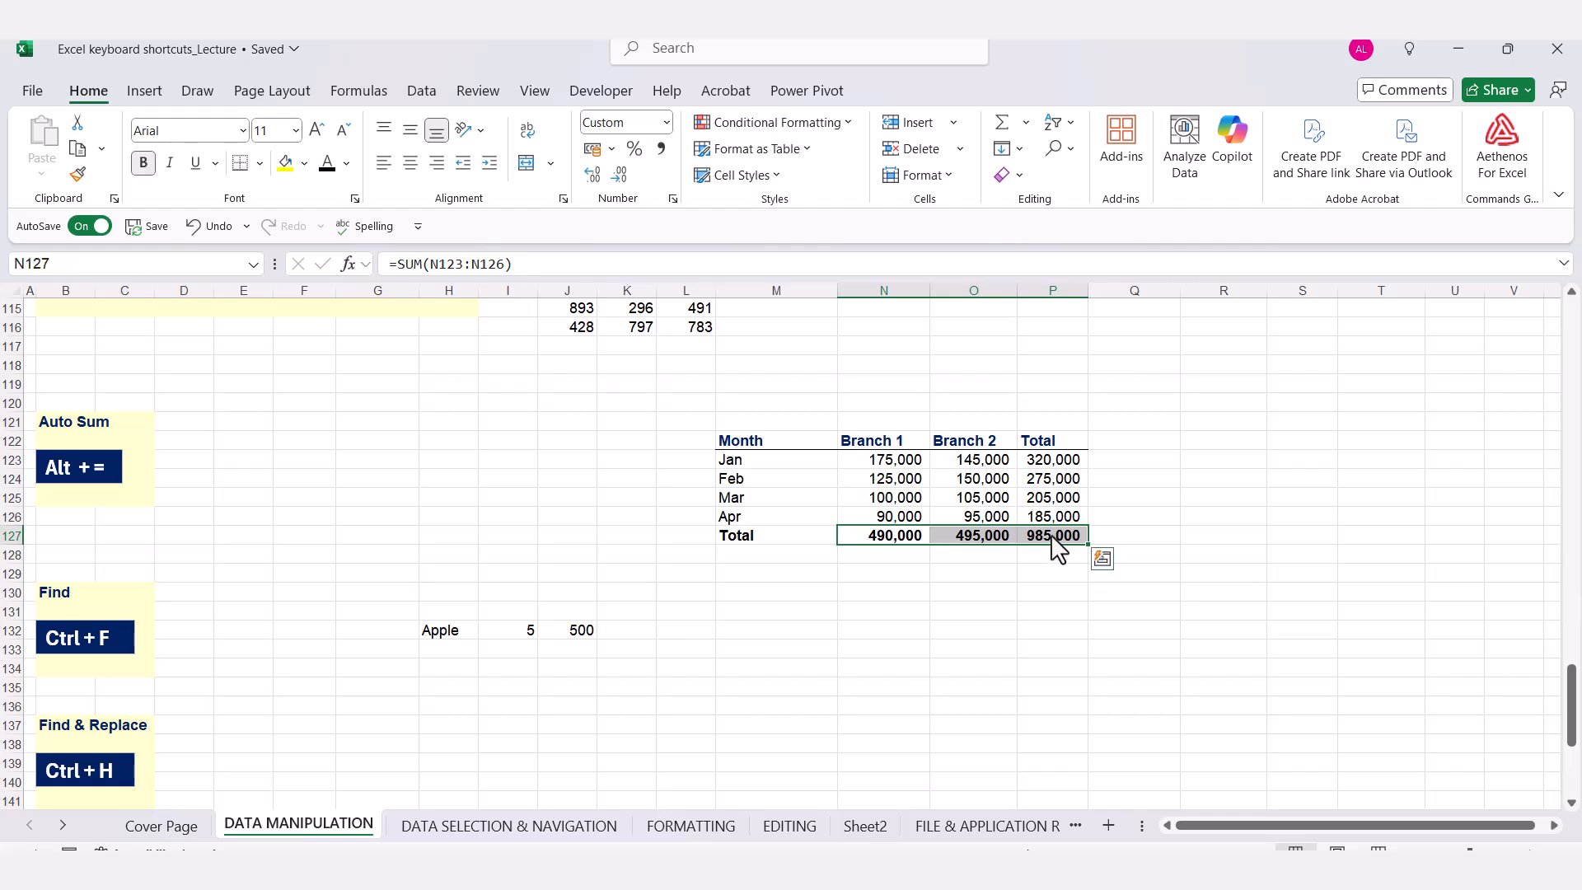
key("Delete")
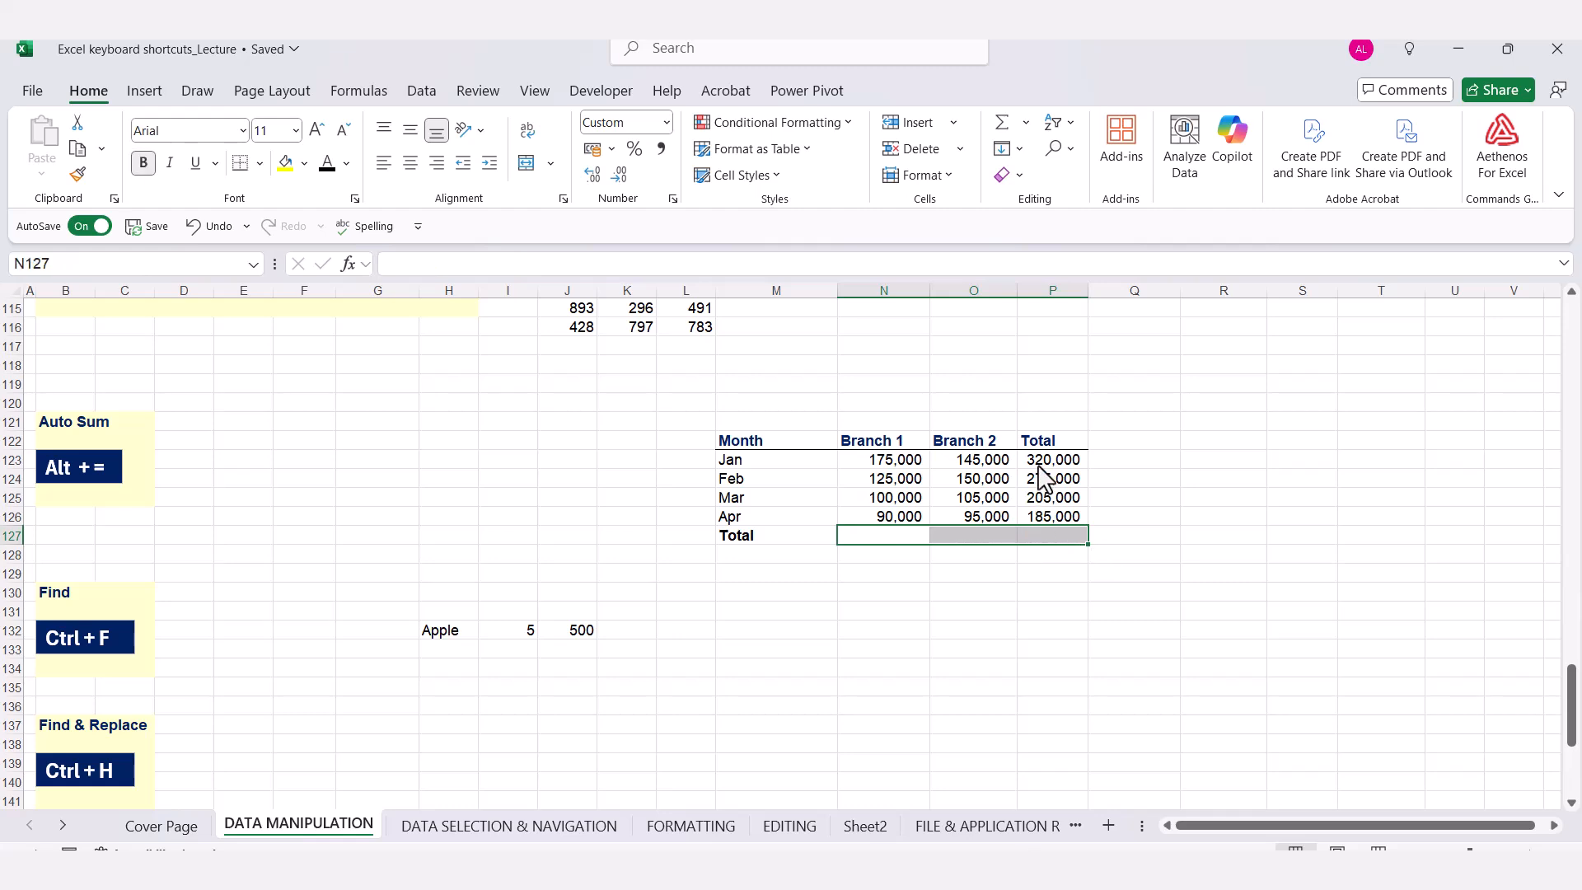
left_click_drag(1051, 461, 1048, 523)
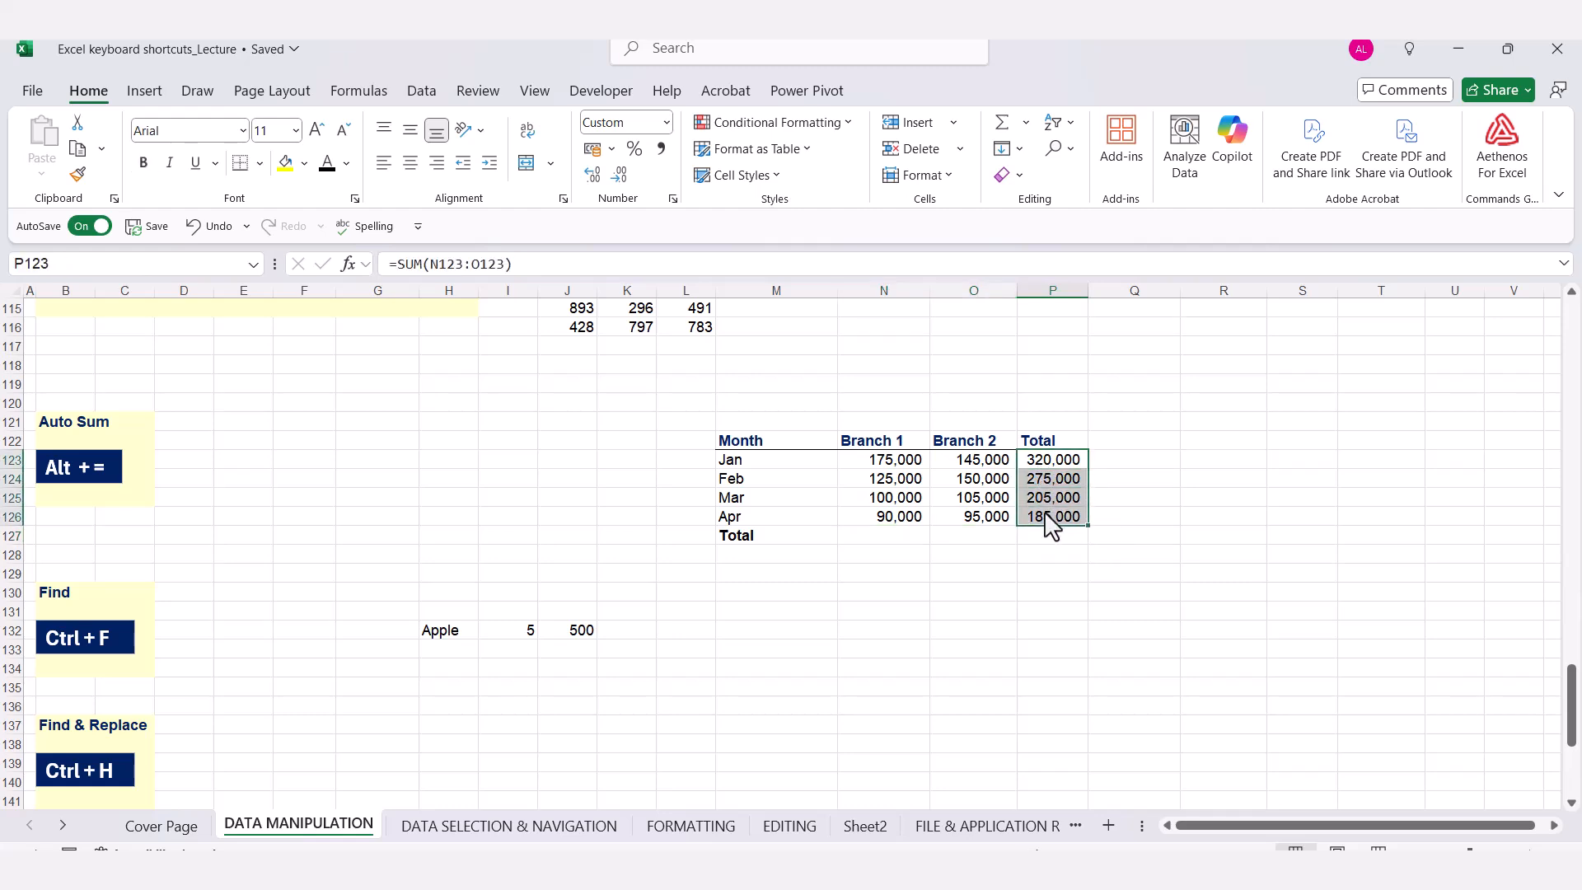
key("Delete")
left_click(1208, 445)
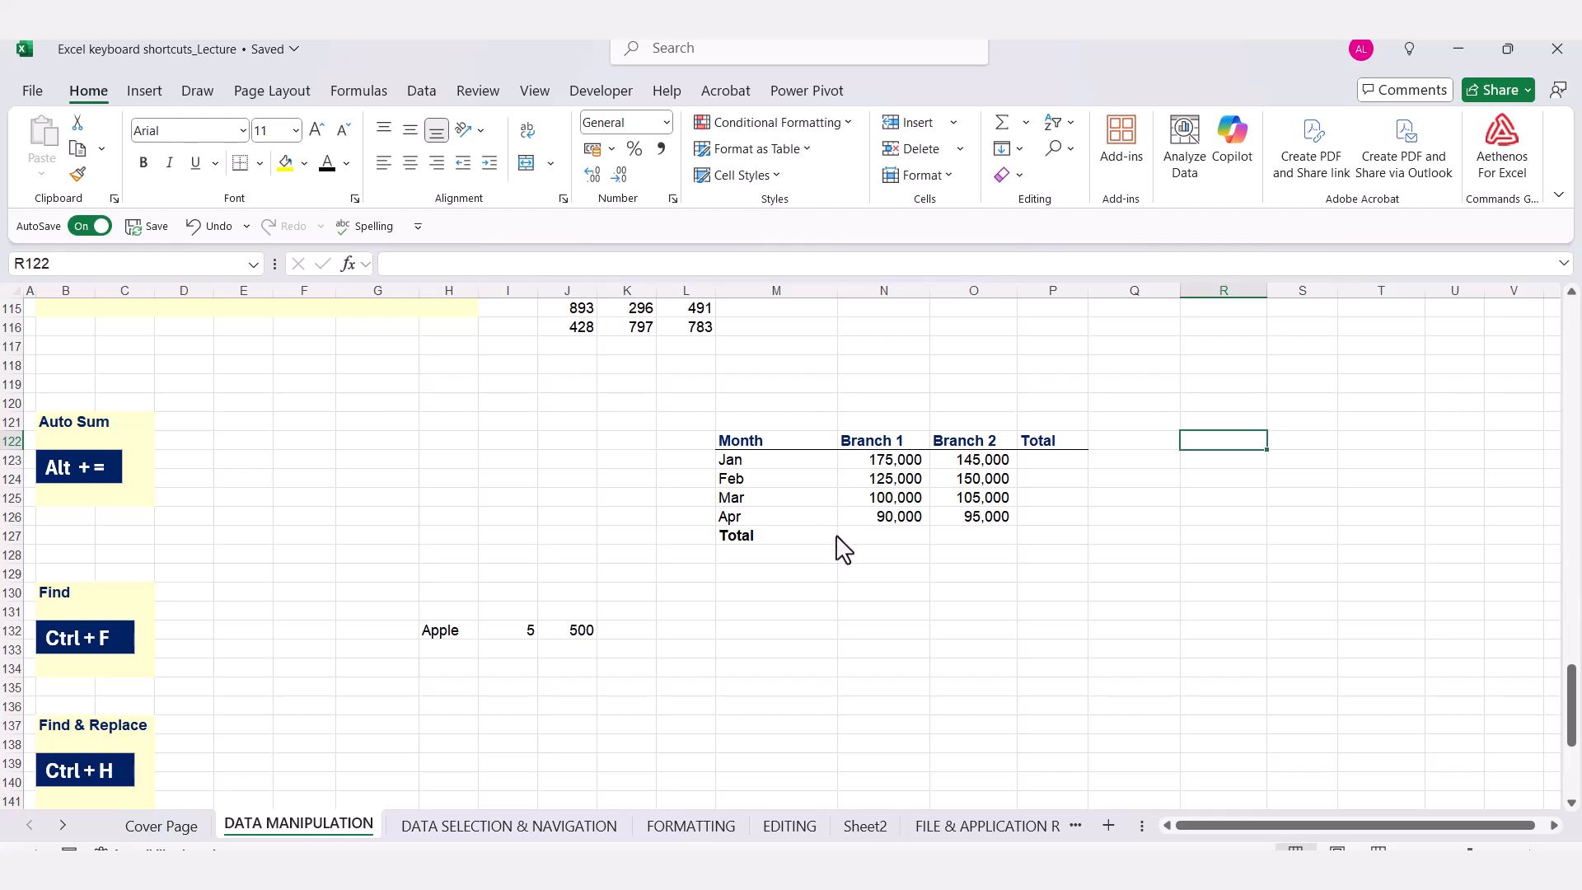
Fill the Total row and Total column in one go by applying AutoSum to the range N123:P127
left_click_drag(833, 543, 993, 550)
left_click_drag(1063, 445, 1061, 547)
left_click(867, 468)
left_click_drag(866, 468, 1039, 545)
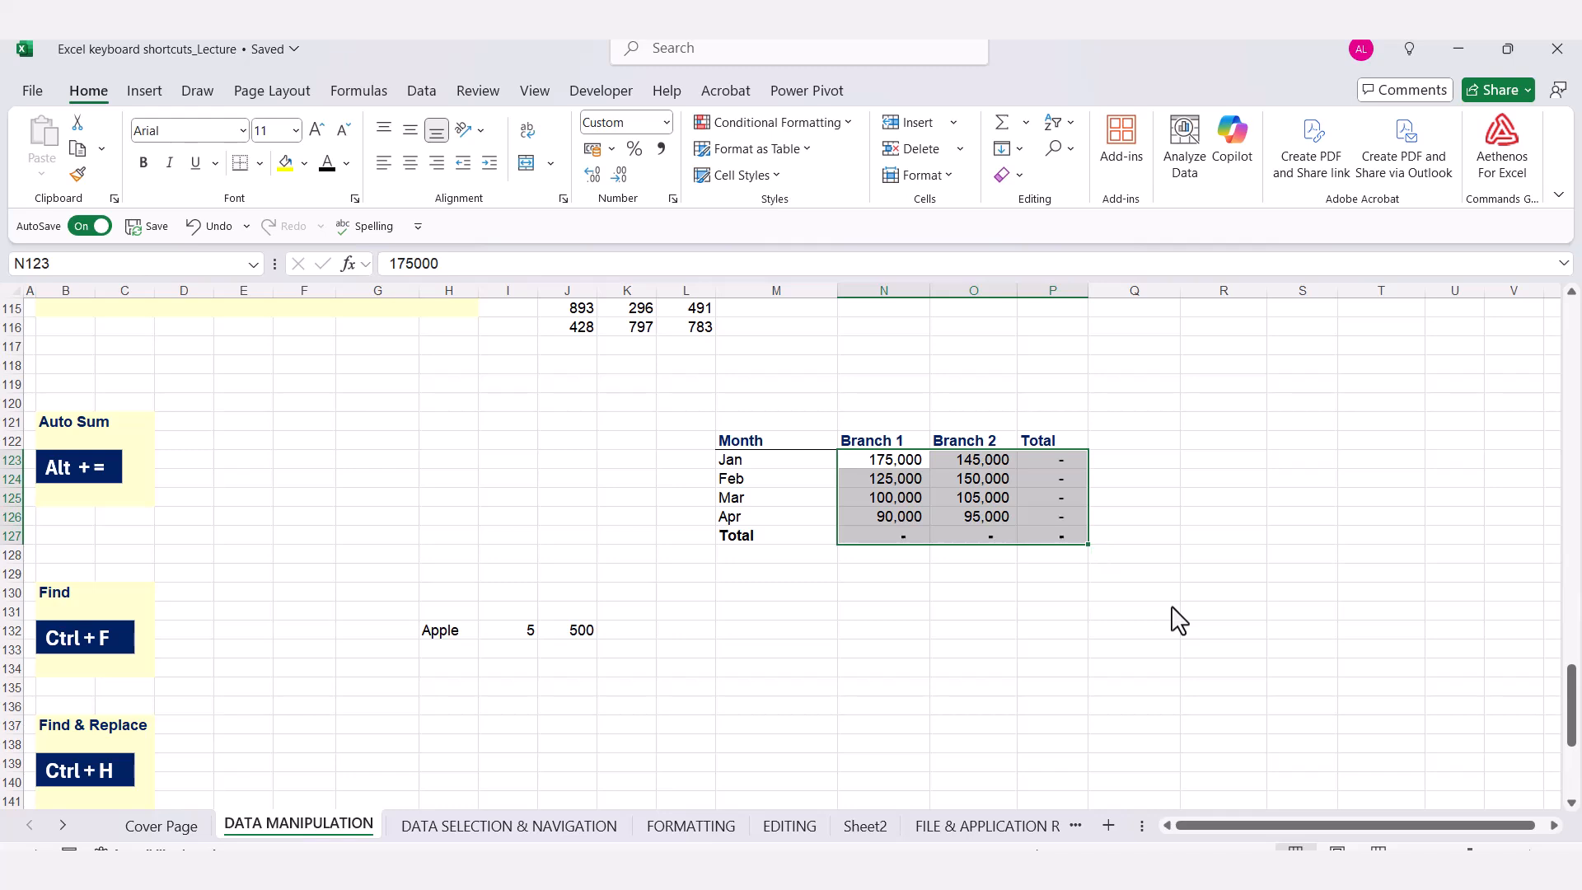
key("alt+equal")
left_click(1163, 448)
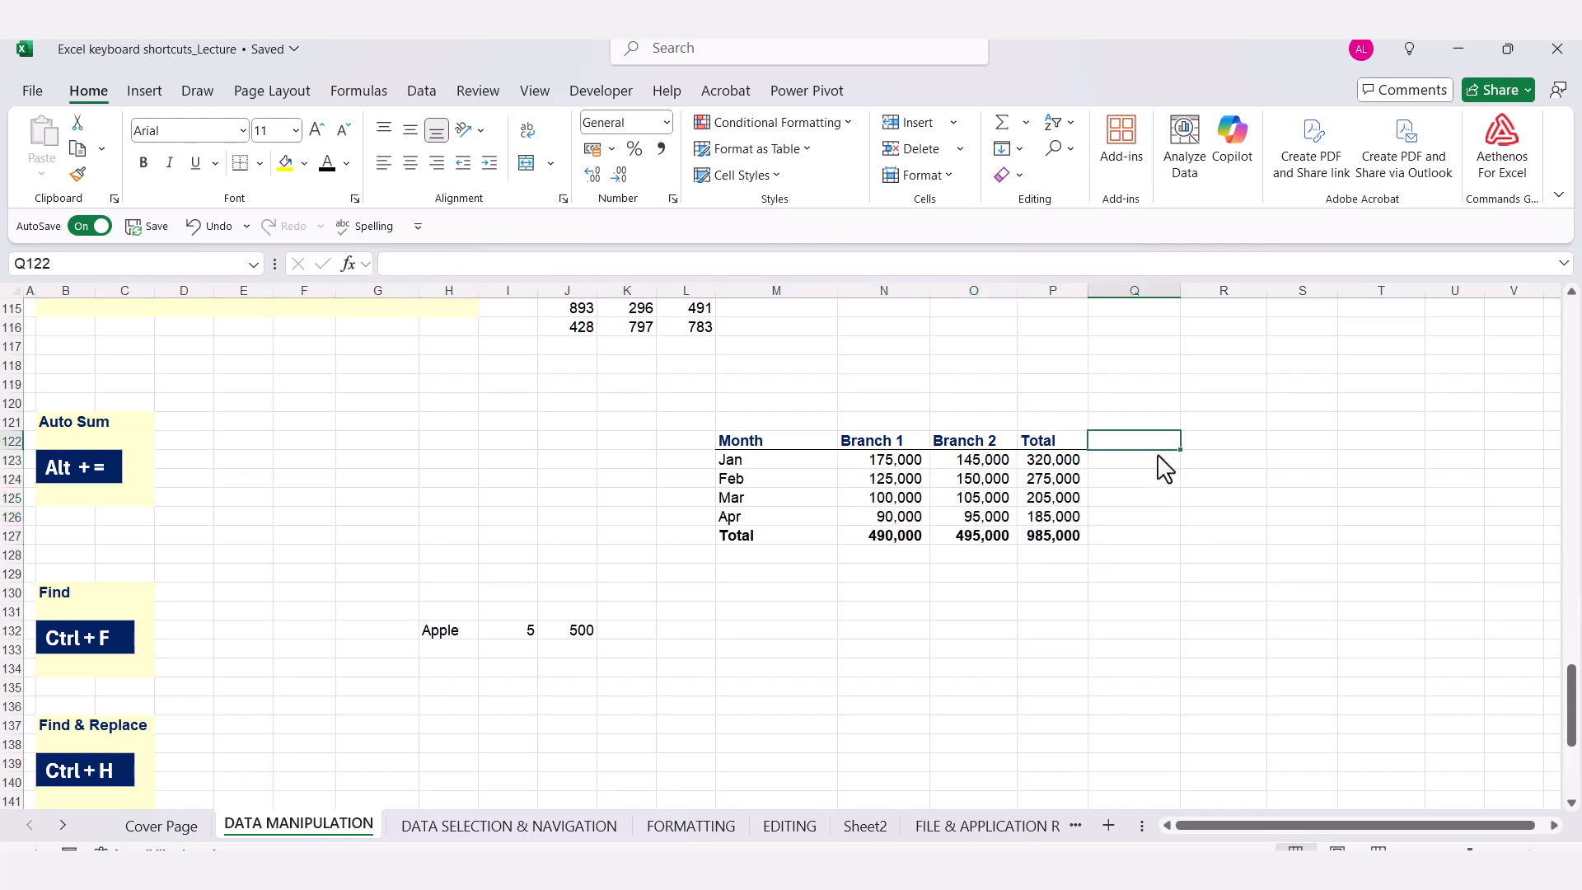
Examine the SUM formulas in the Total row for Branch 1, Branch 2 and the grand total
left_click(1057, 535)
left_click(886, 535)
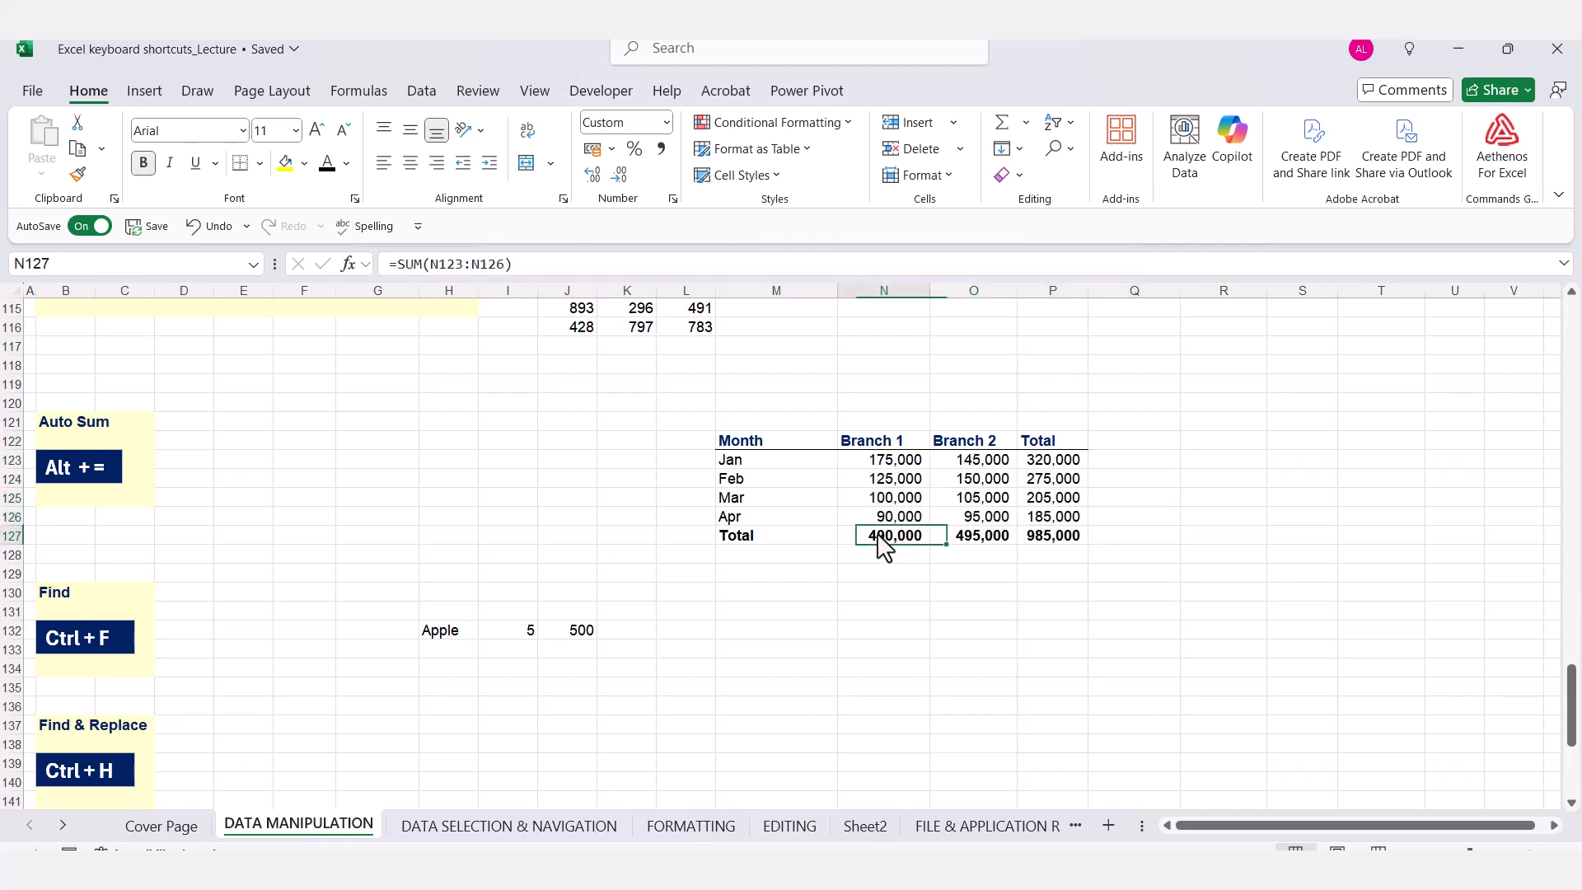
key("F2")
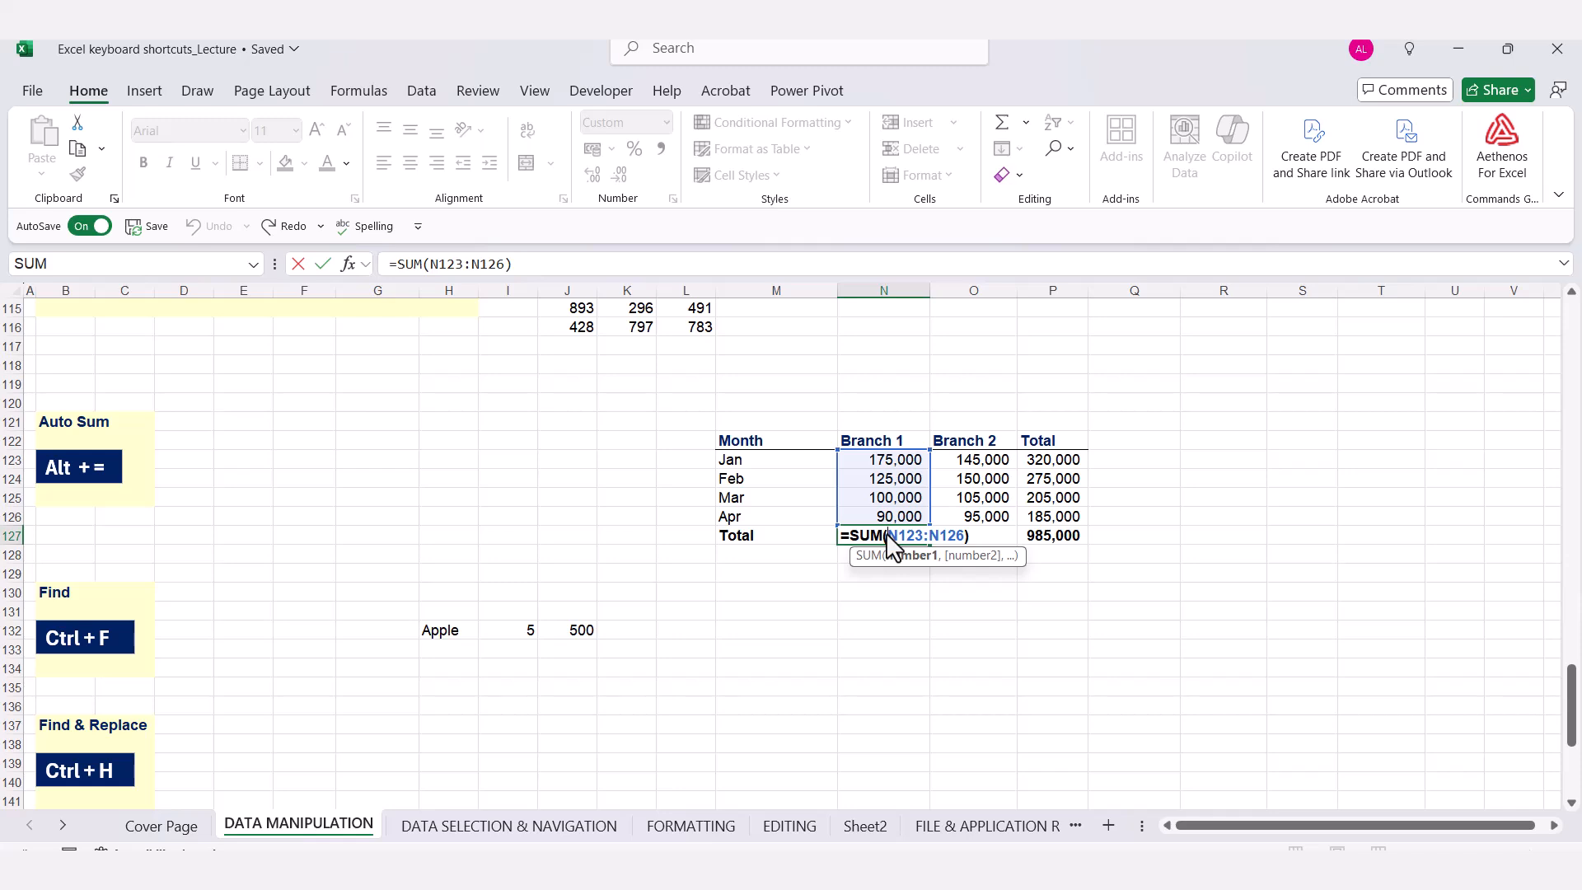
left_click(989, 535)
key("F2")
key("Escape")
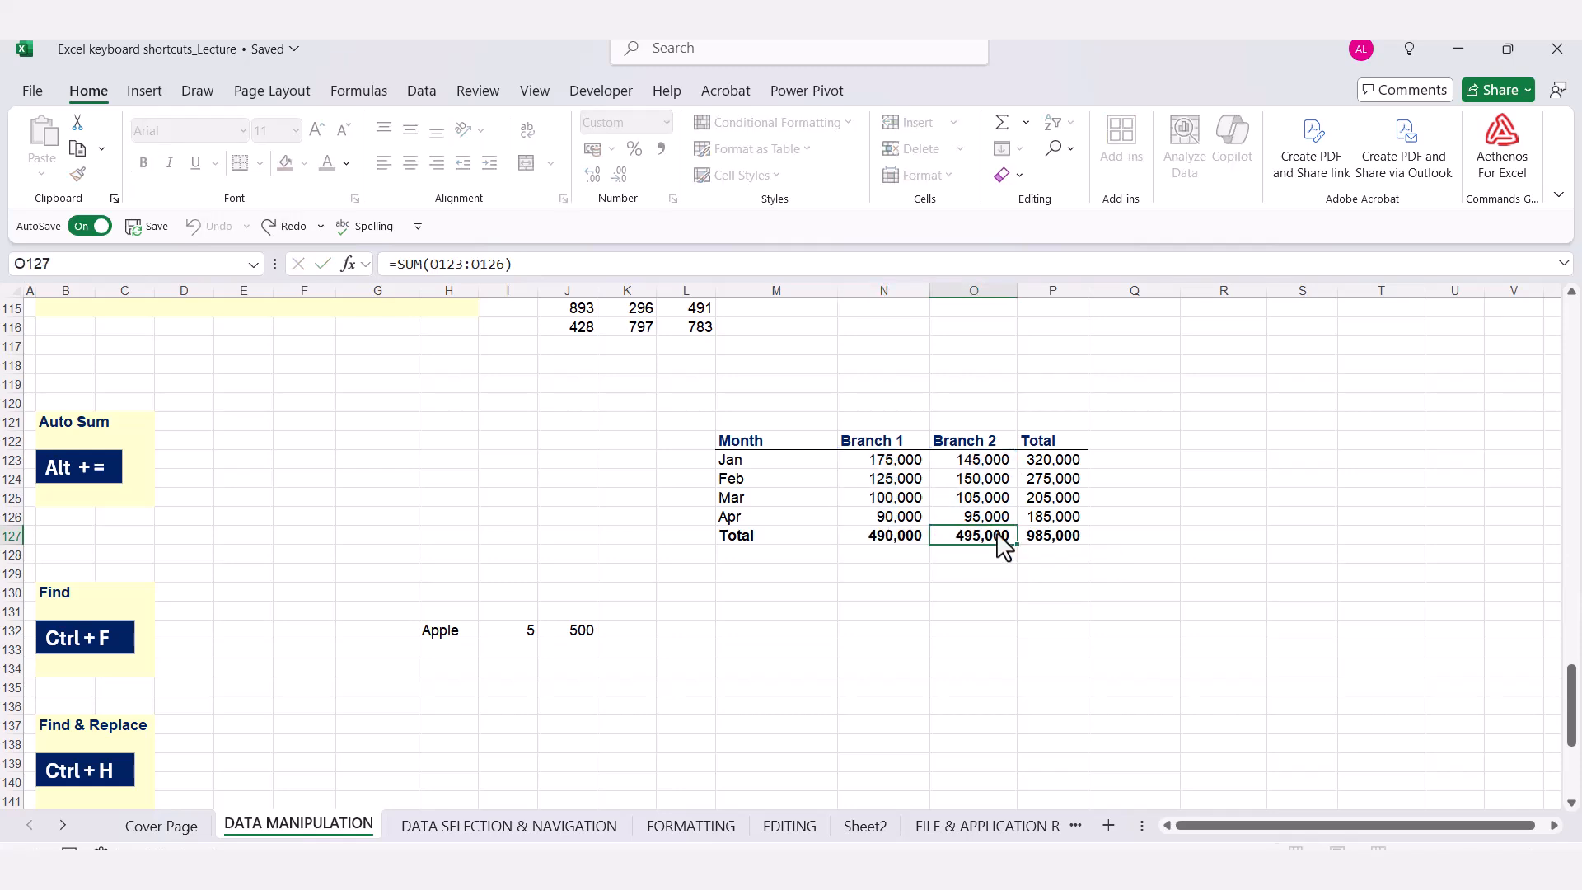
double_click(1055, 528)
left_click(1051, 541)
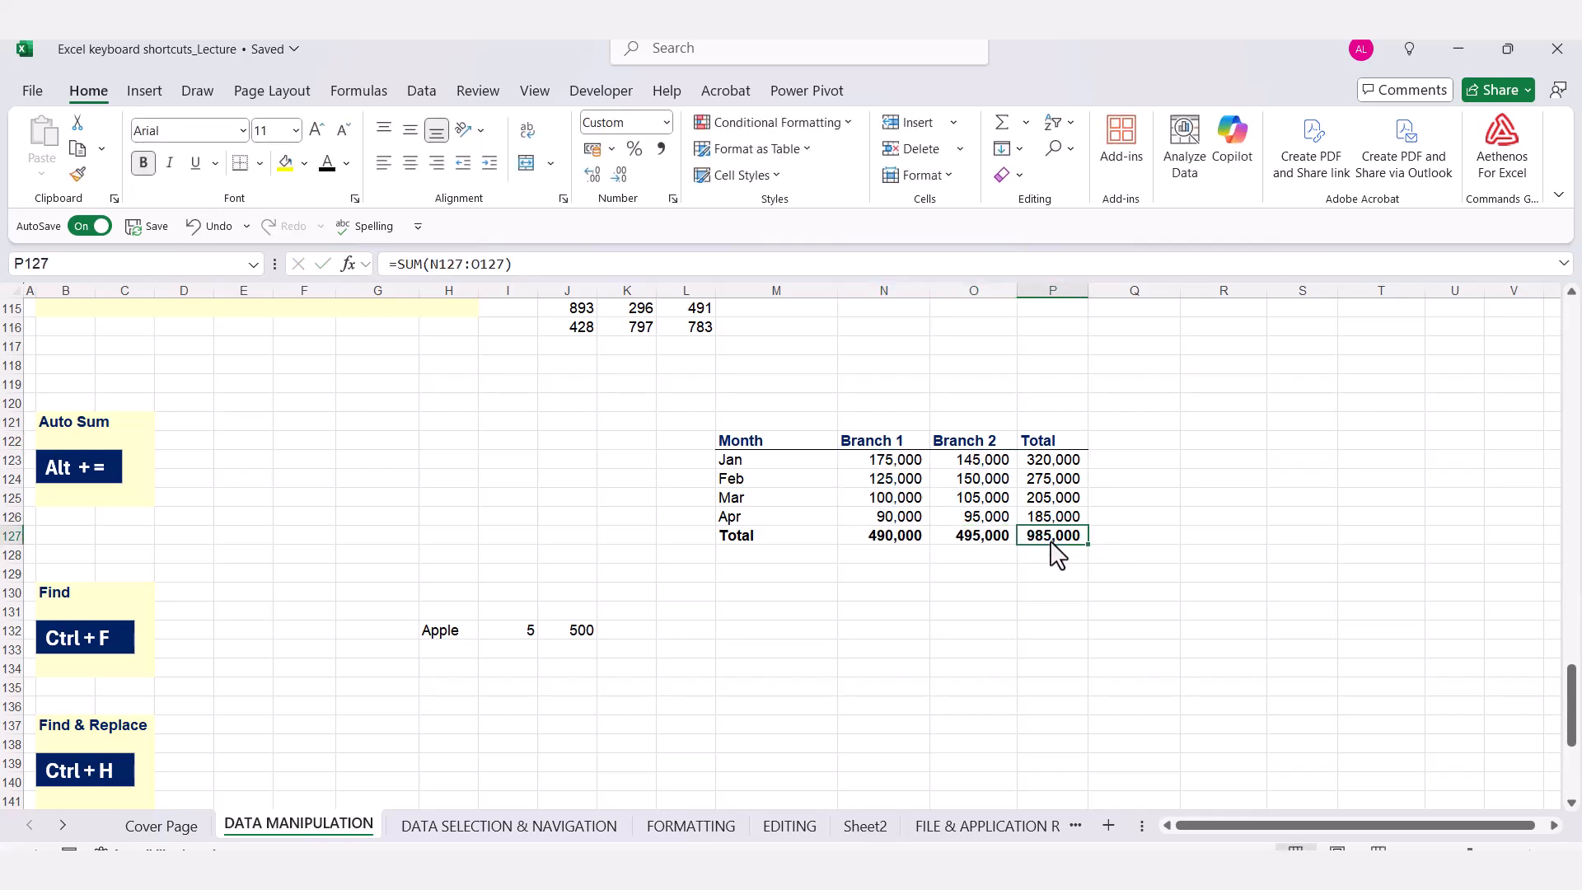
double_click(1050, 537)
key("Escape")
Examine the SUM formulas for March and January in the Total column
double_click(1051, 499)
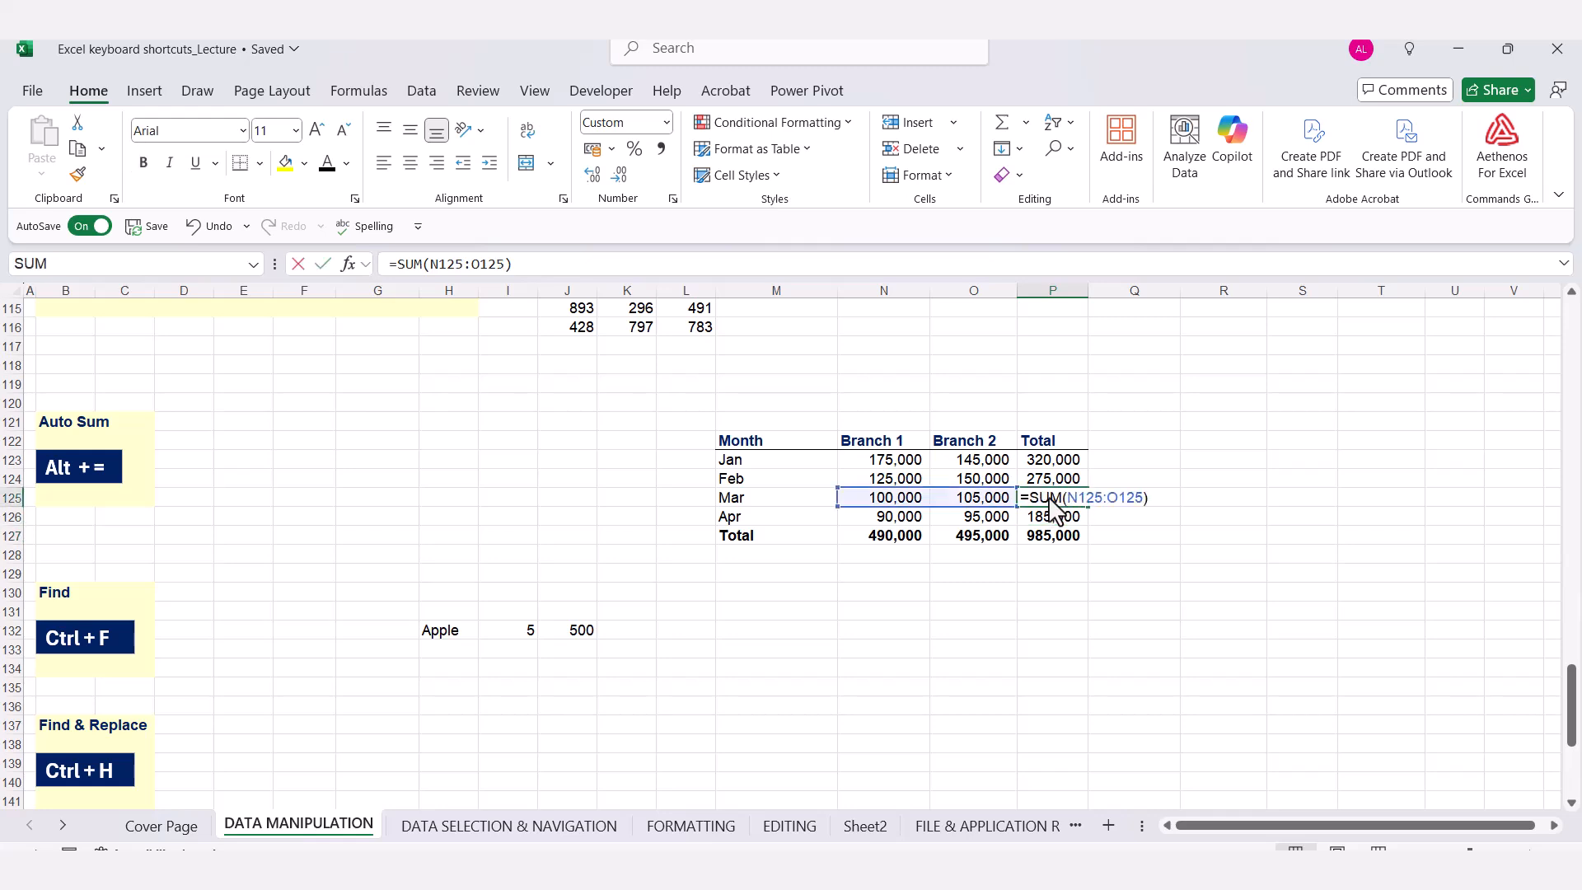
key("Escape")
key("Down")
key("Down")
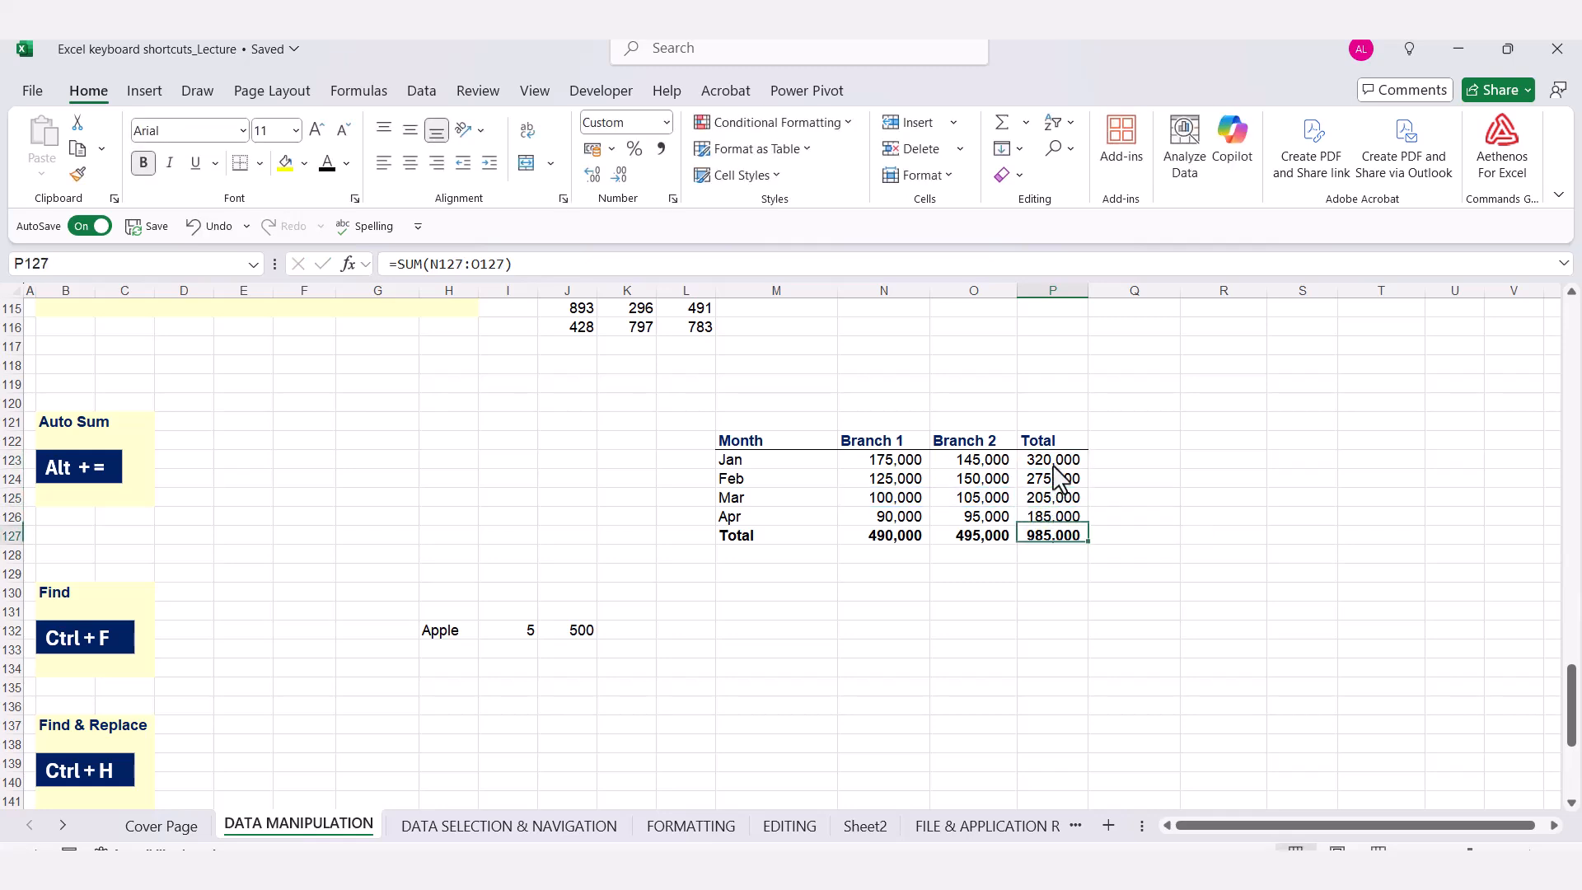
double_click(1058, 470)
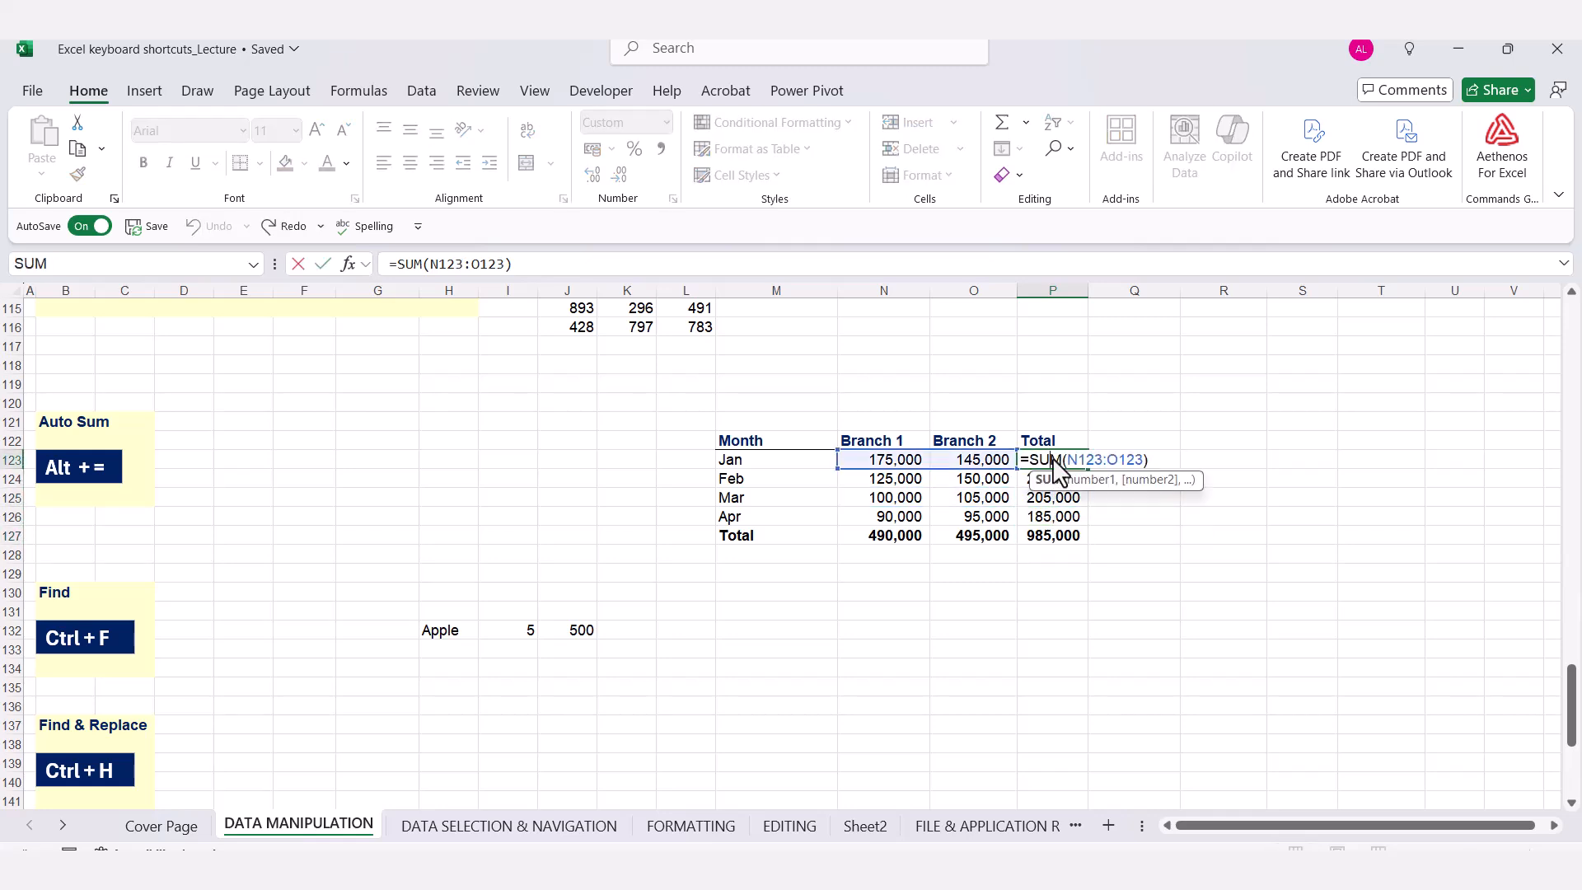
key("Escape")
left_click(1035, 601)
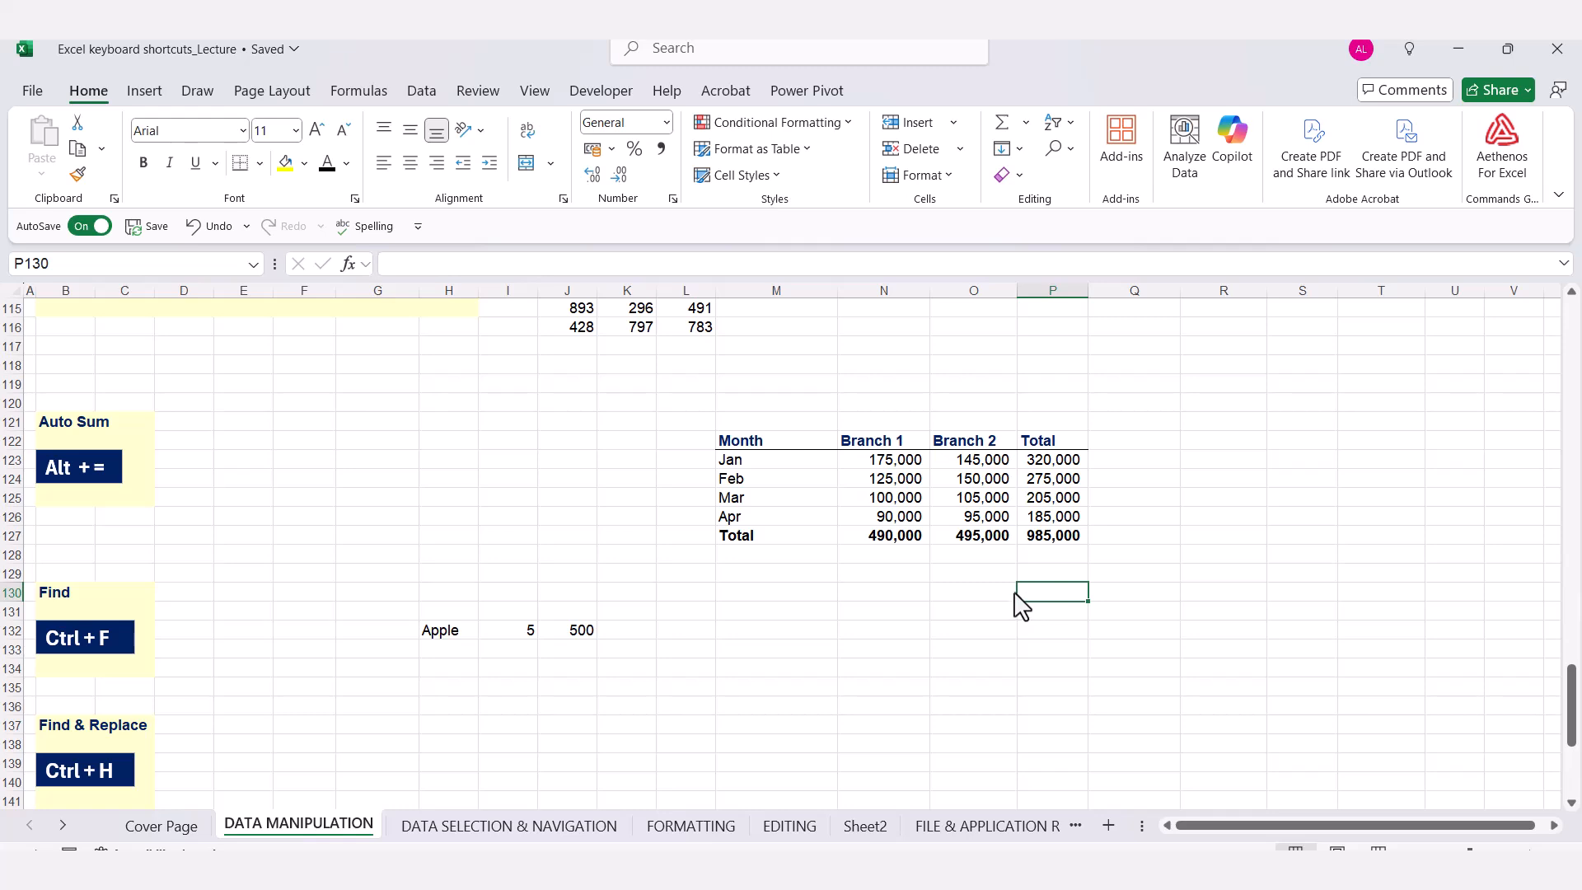
Find all cells containing "Apple" on the sheet, then close the search
scroll(189, 507, "down", 3)
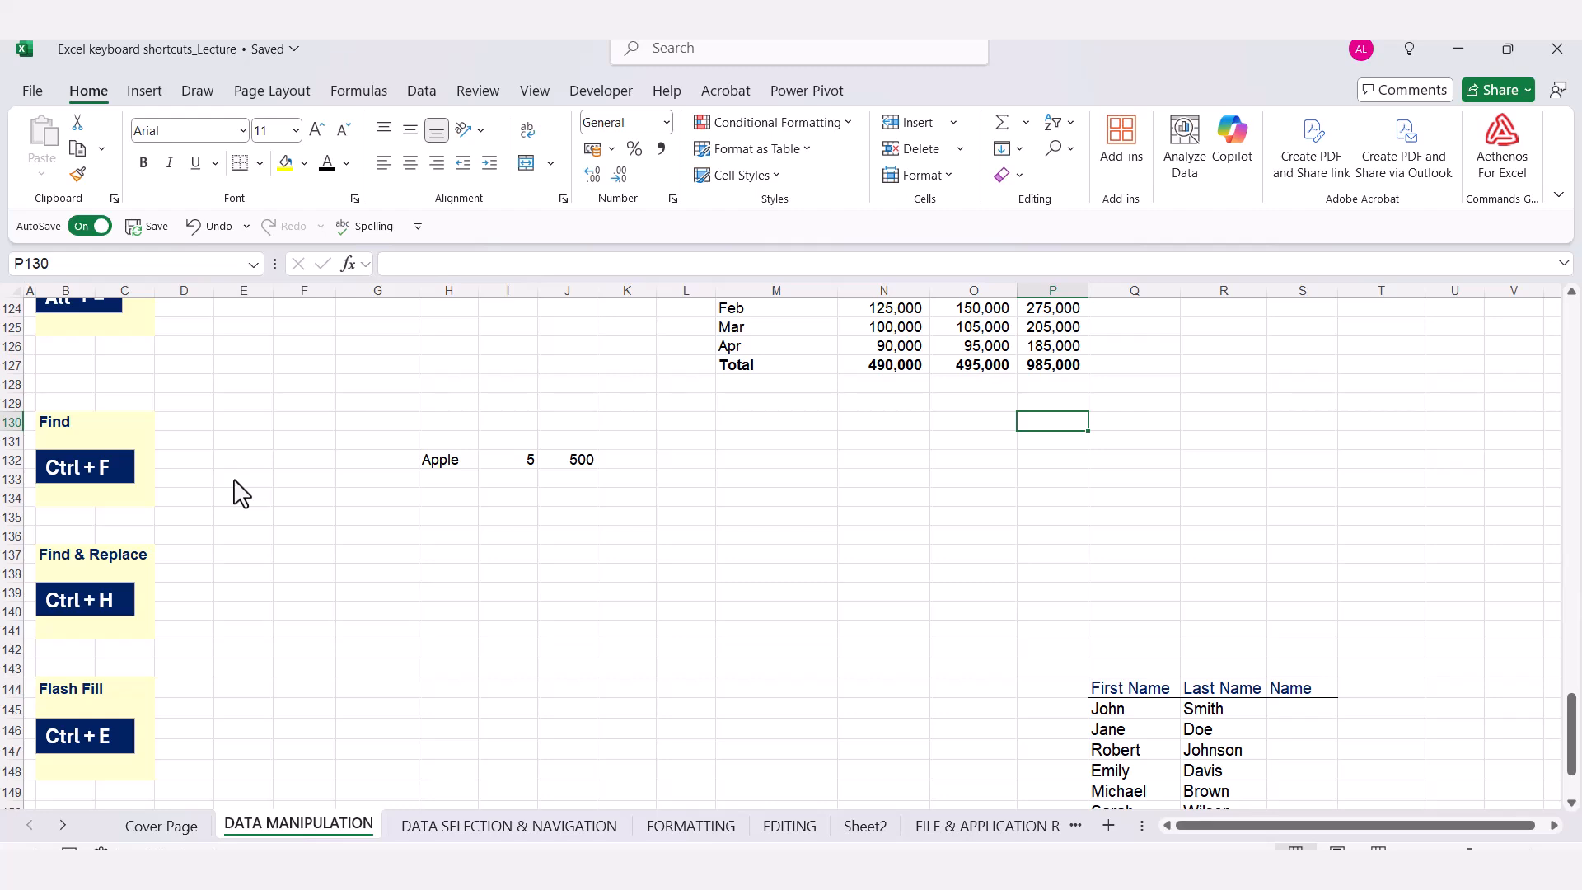
left_click(552, 519)
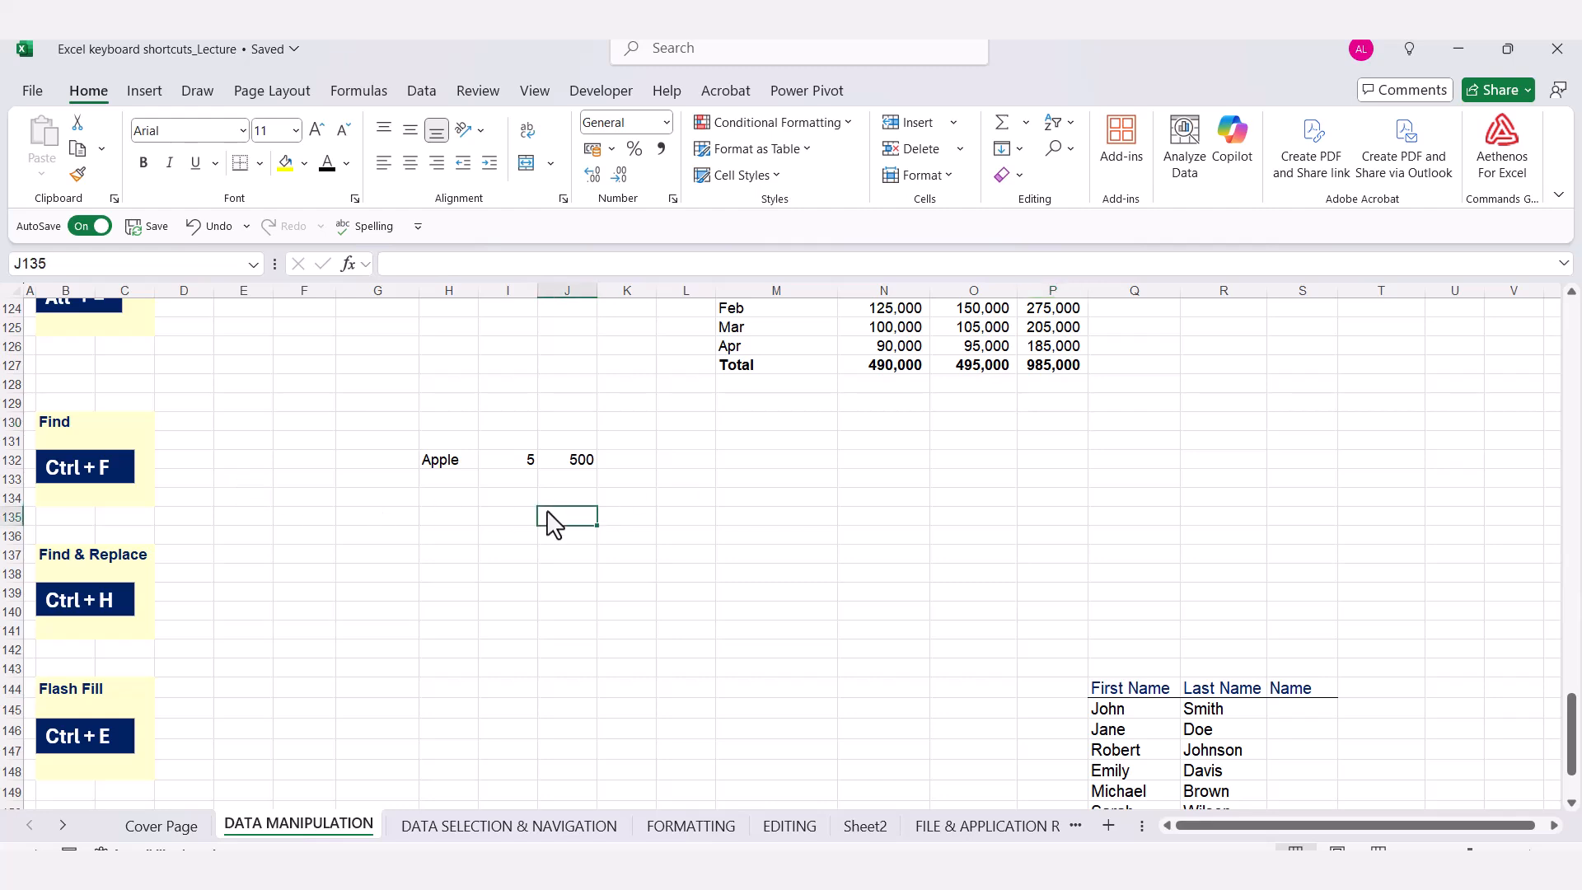
key("ctrl+f")
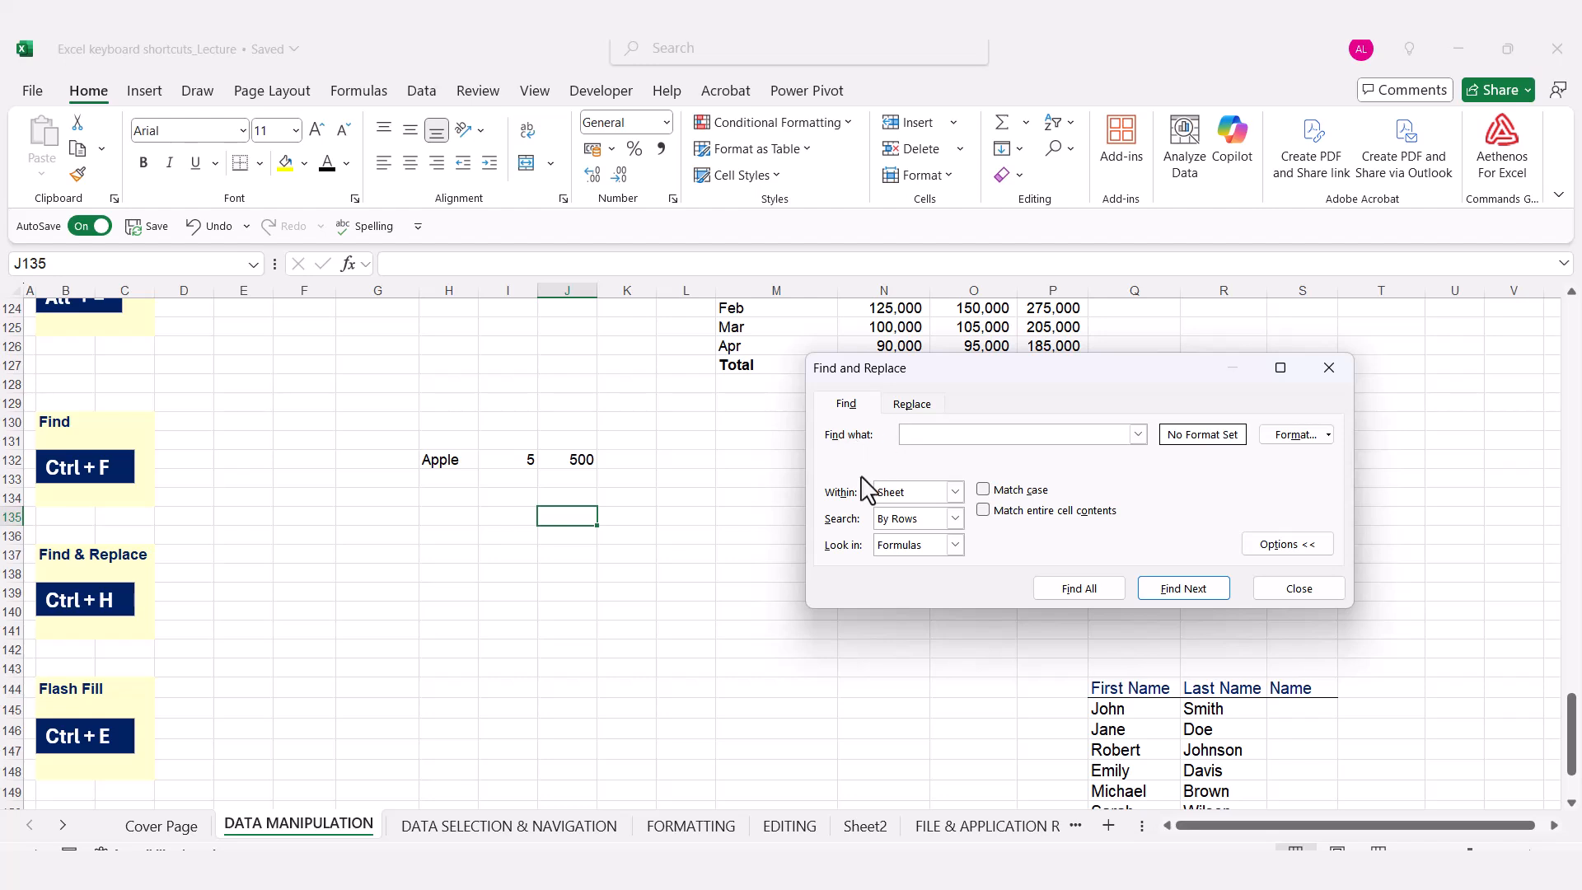
type("Apple")
left_click(1061, 590)
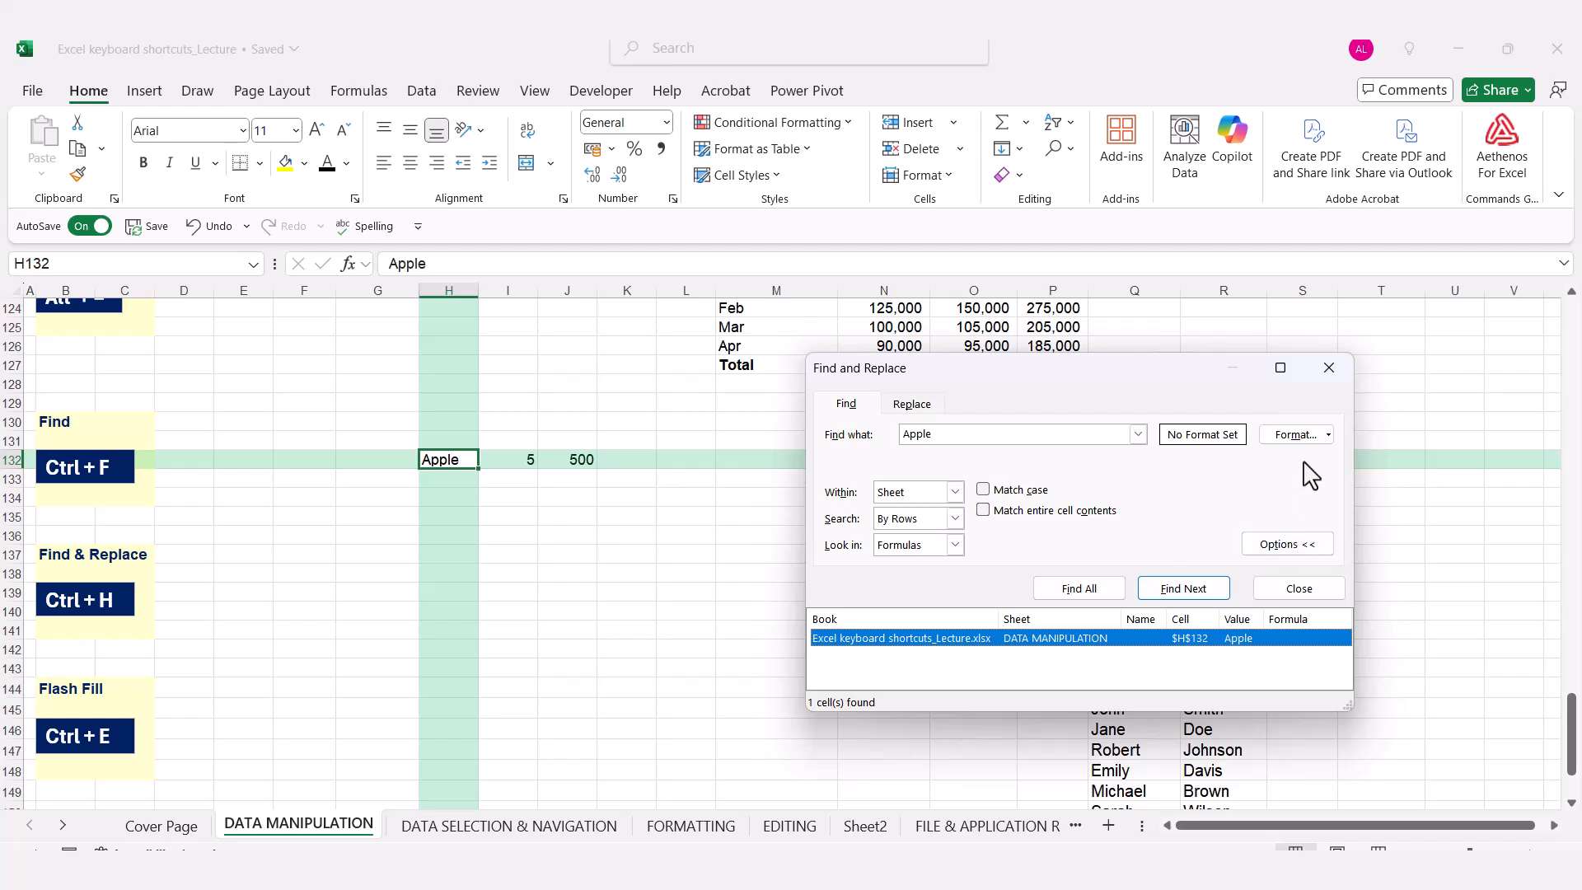
left_click(1326, 378)
left_click(689, 518)
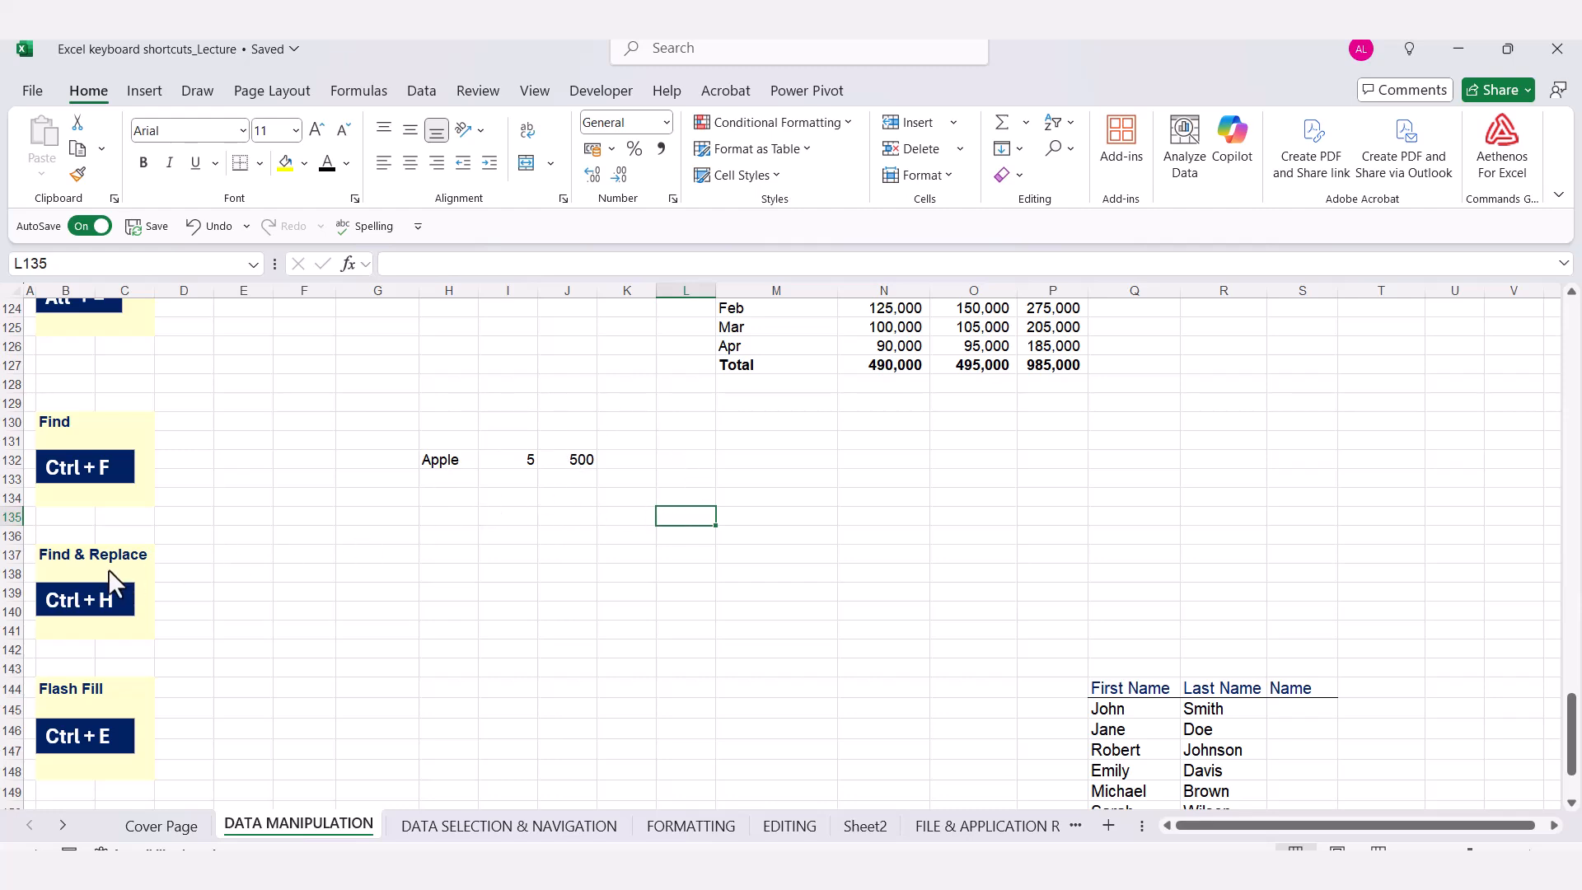
Replace all occurrences of "Apple" on the sheet with "Orange", then close the dialog and select the replaced cell H132
left_click(451, 562)
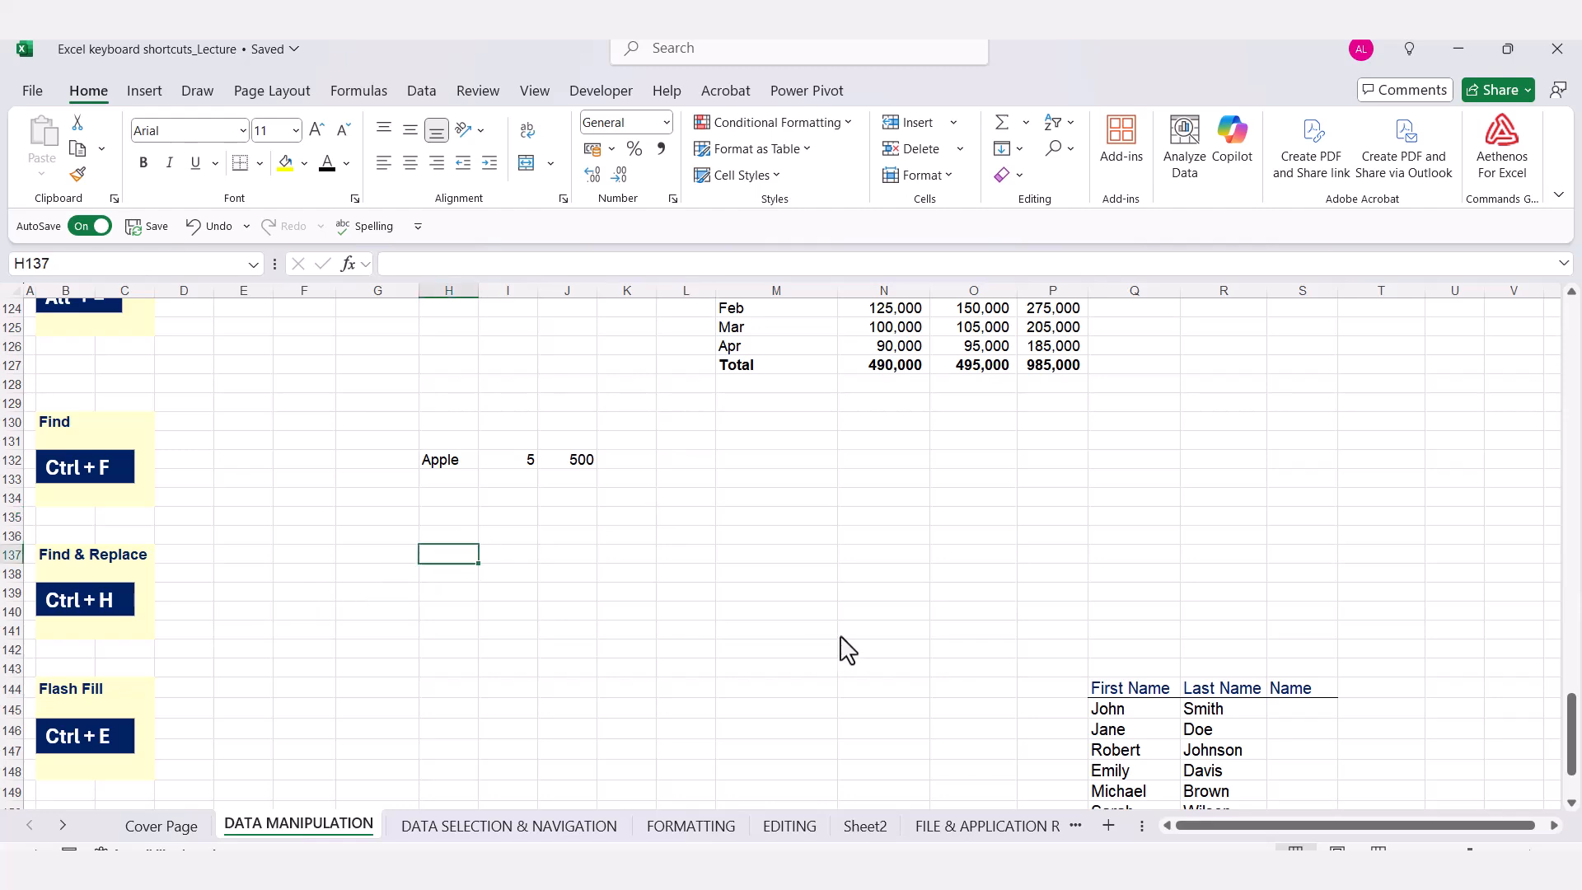
key("ctrl+h")
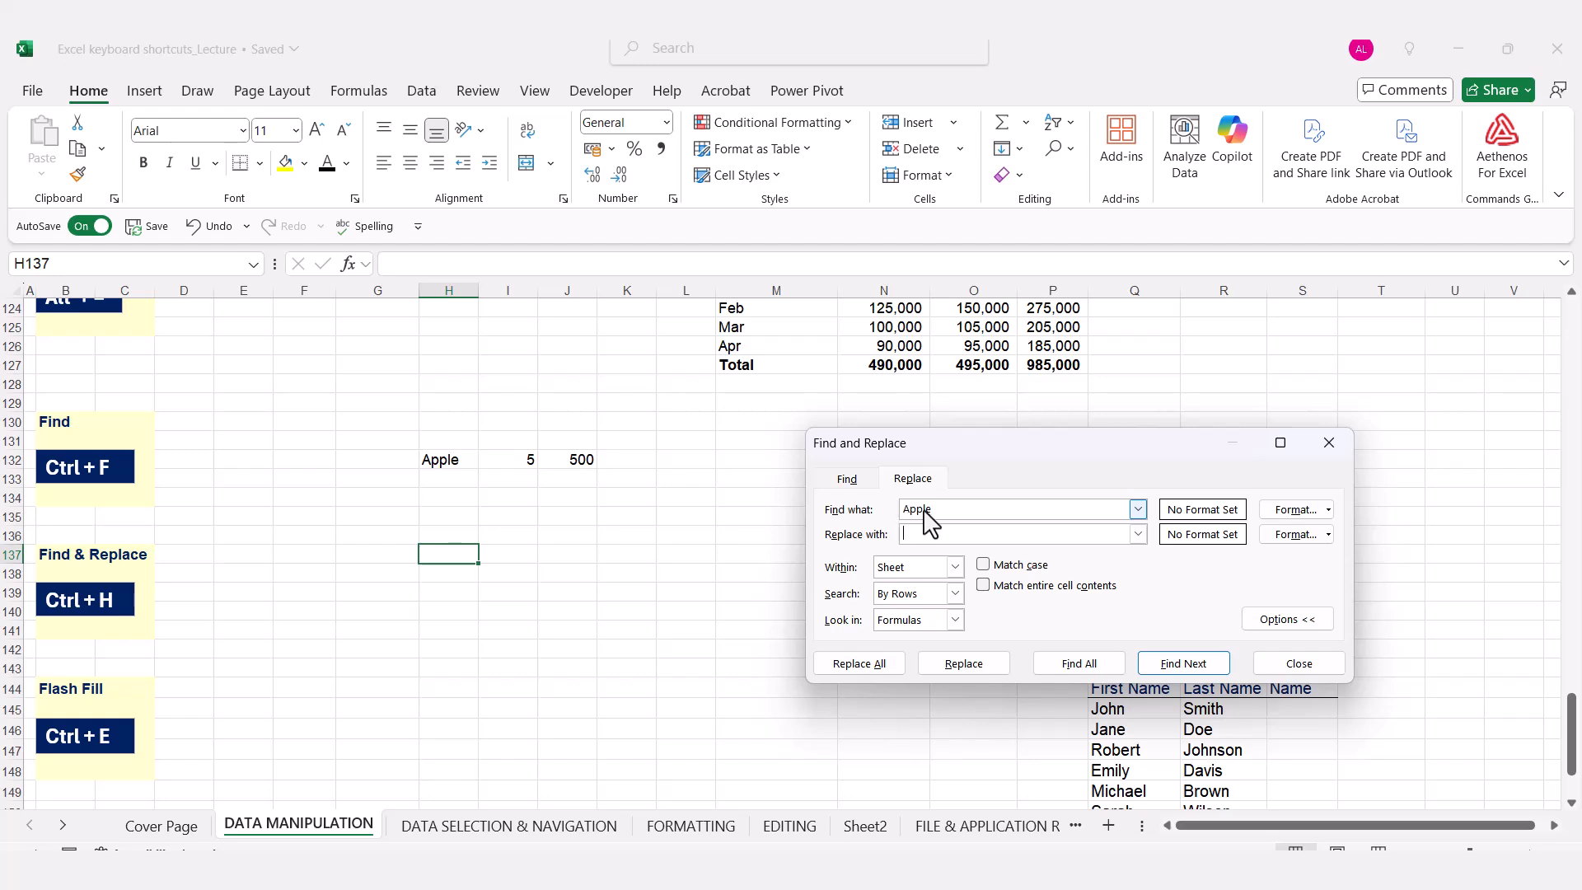
type("O")
type("reng")
key("BackSpace")
key("BackSpace")
key("BackSpace")
key("BackSpace")
type("ange")
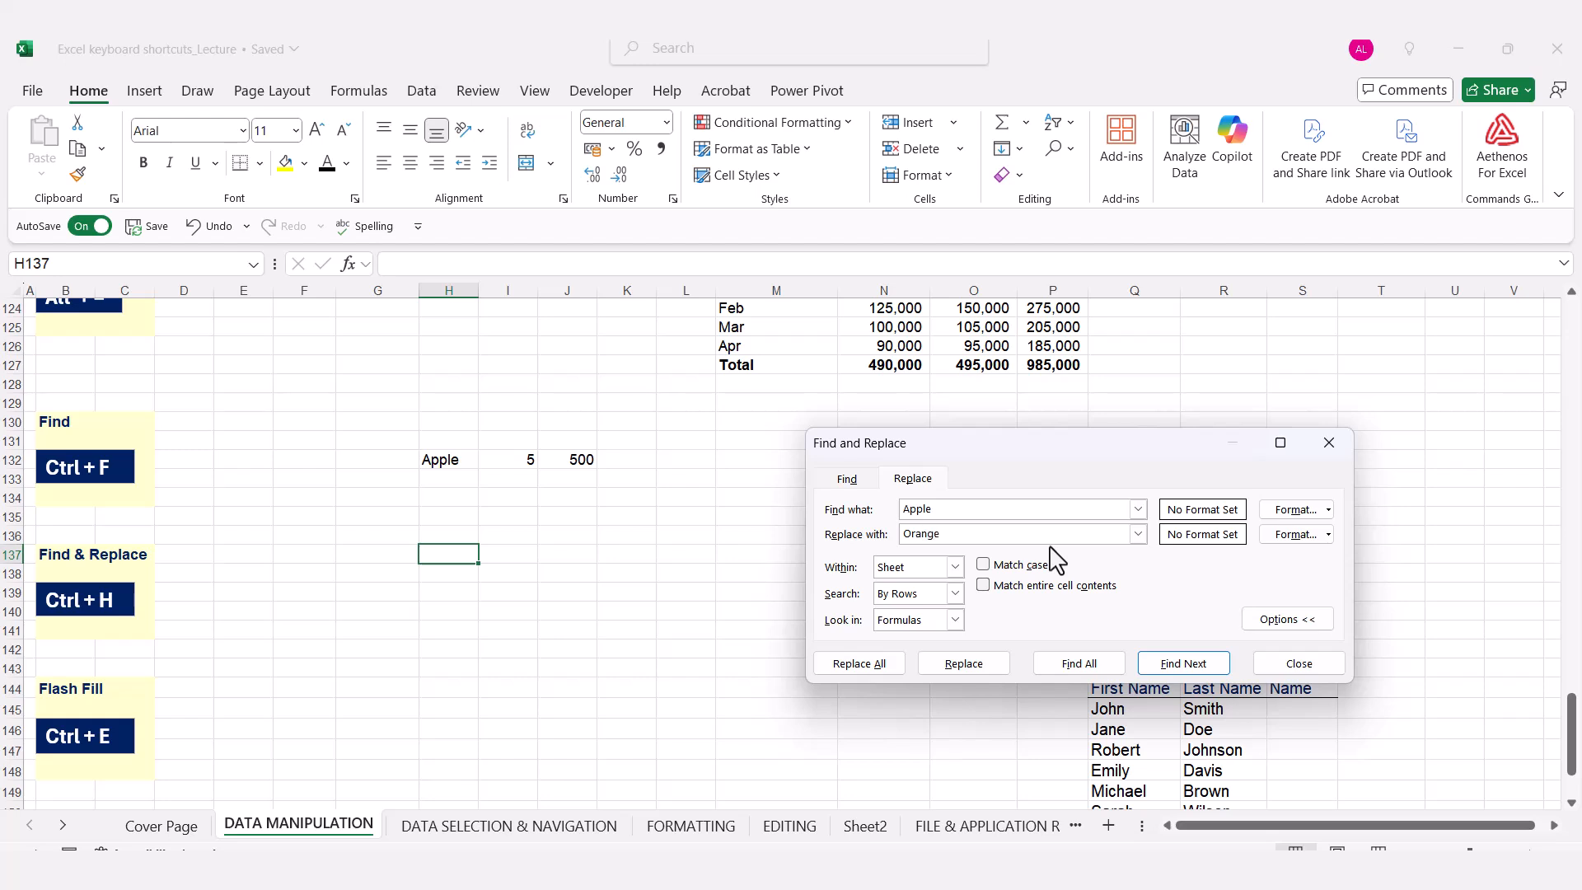
left_click(851, 664)
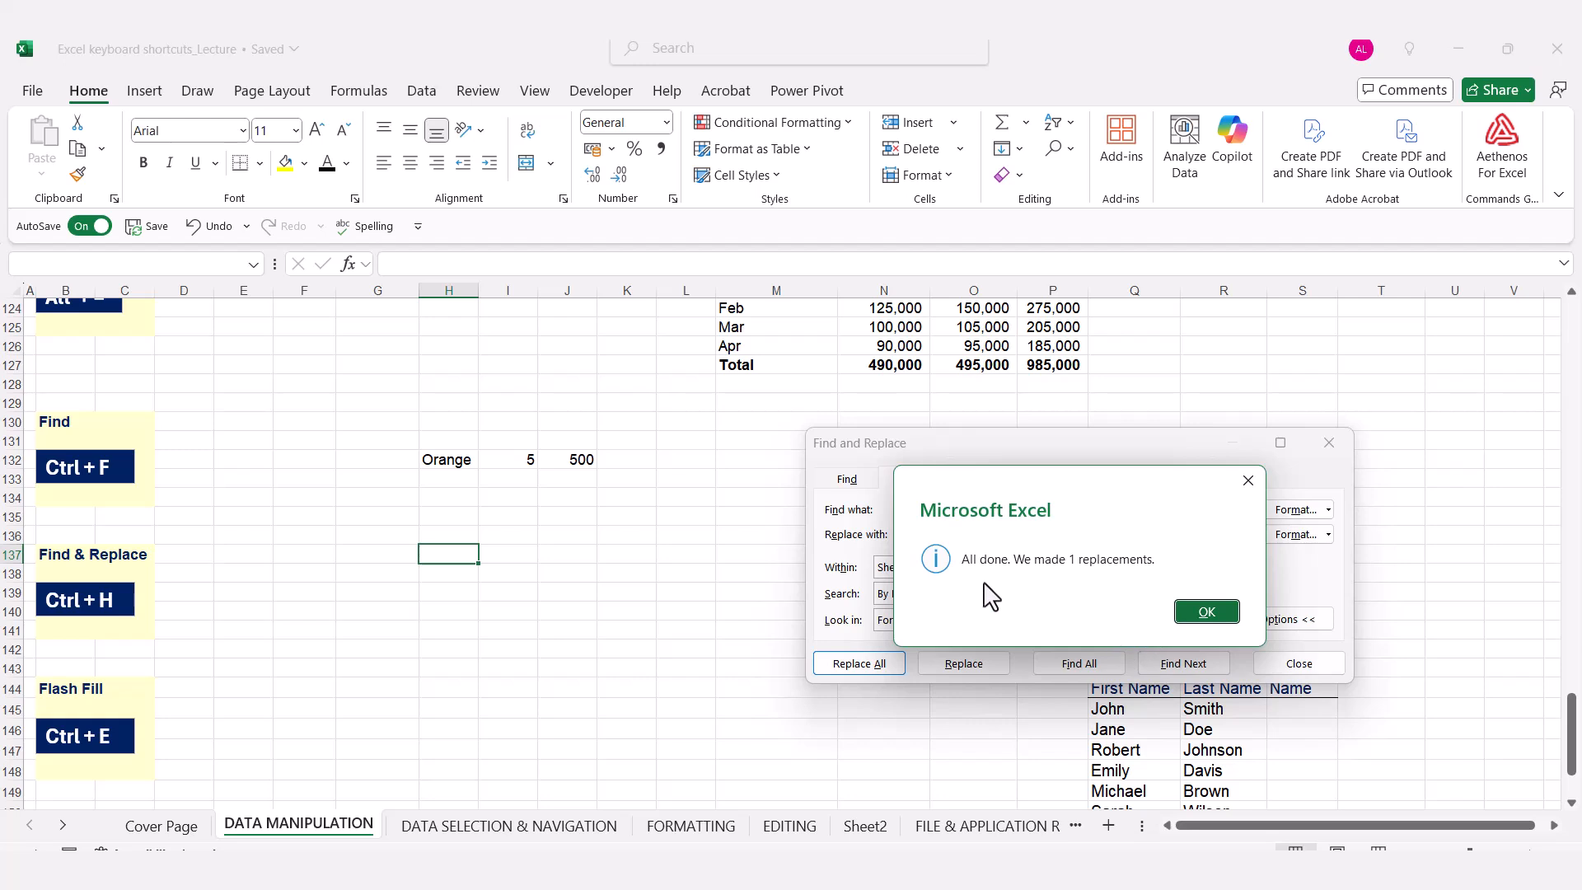
left_click(1196, 616)
left_click(1329, 442)
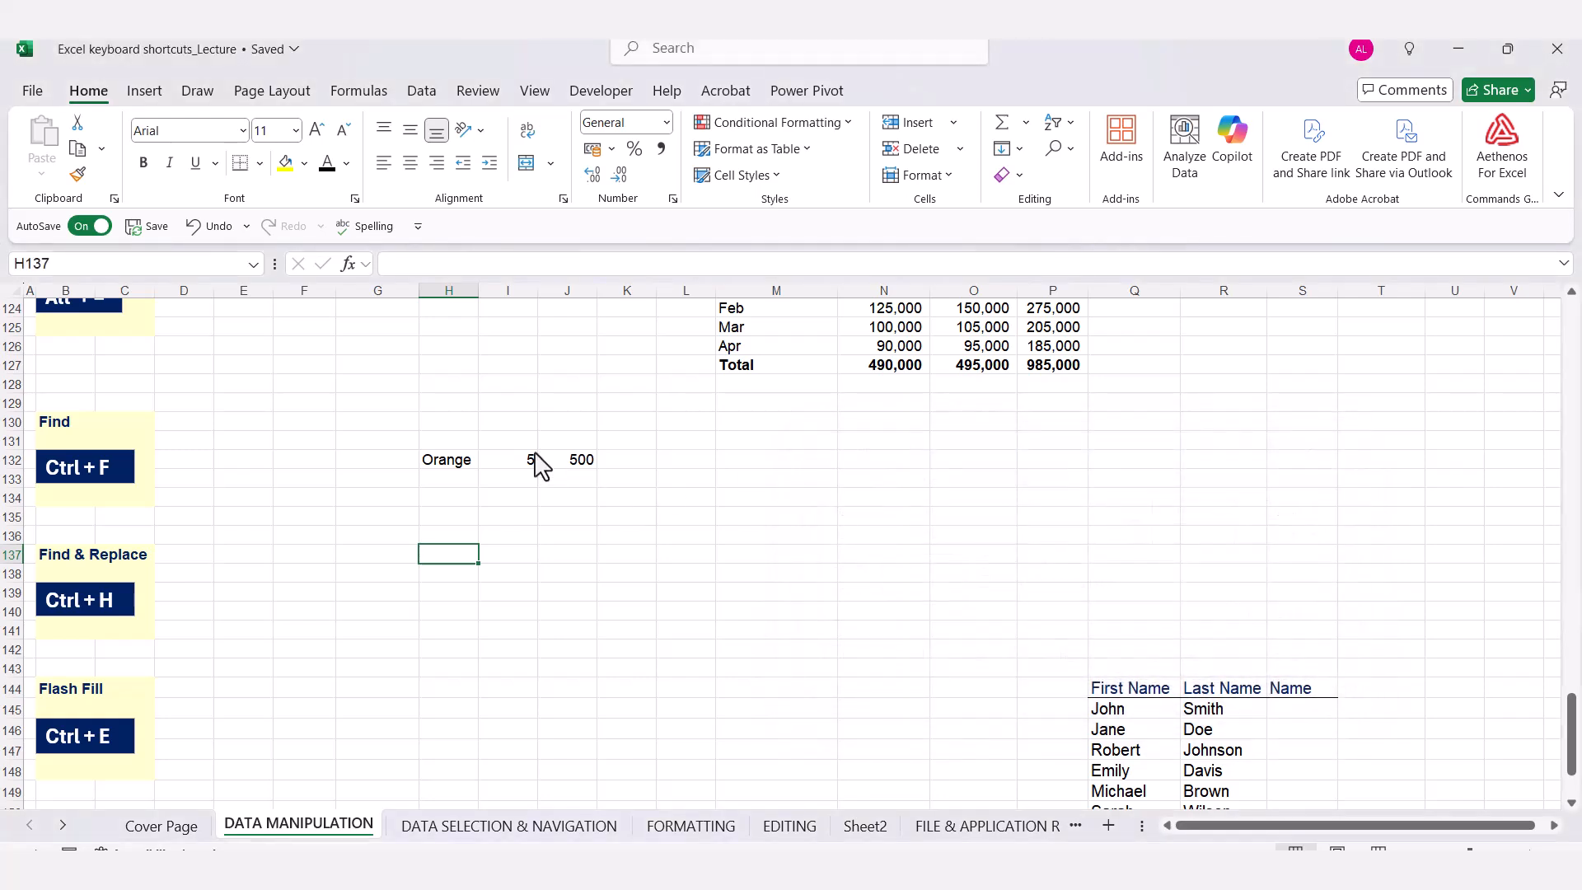
left_click(448, 461)
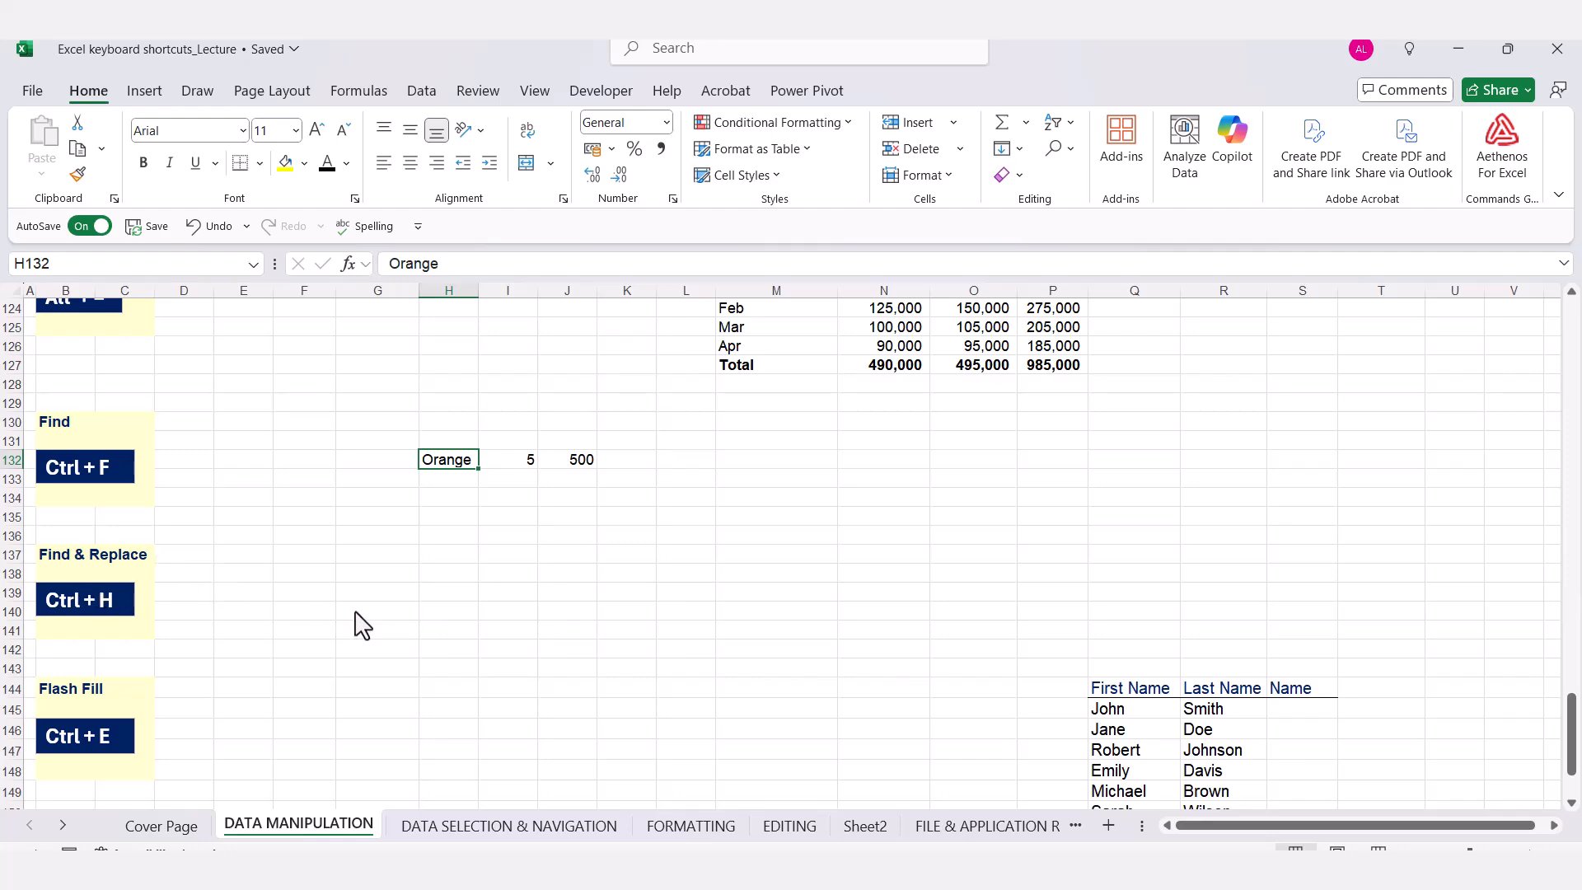
Enter the first person's full name in S145, combining the first and last names with a space
scroll(363, 626, "down", 4)
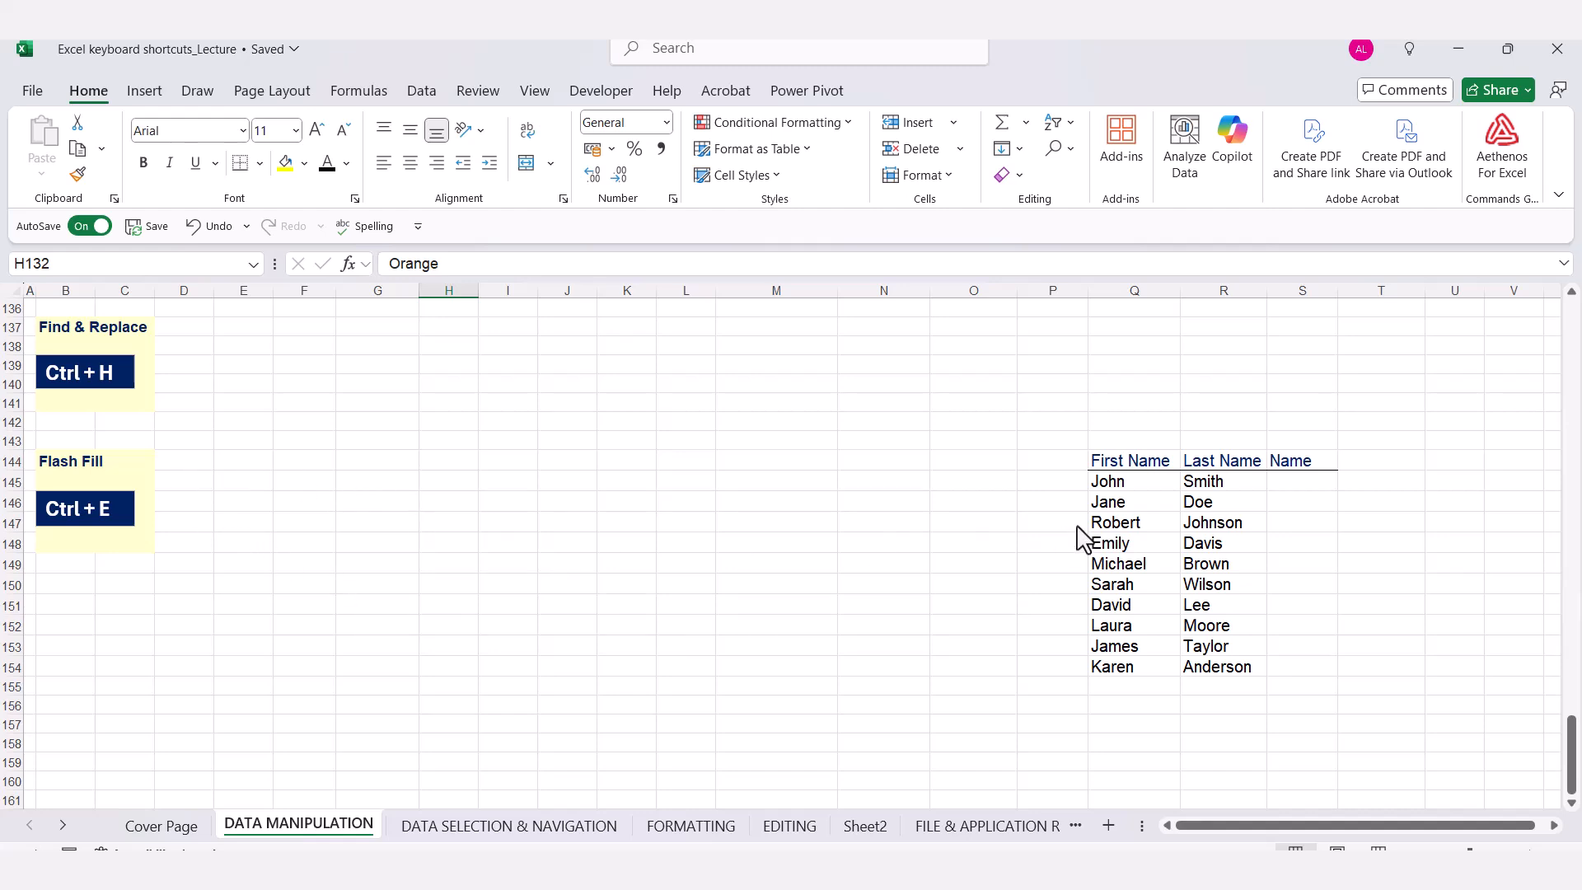
left_click(1279, 486)
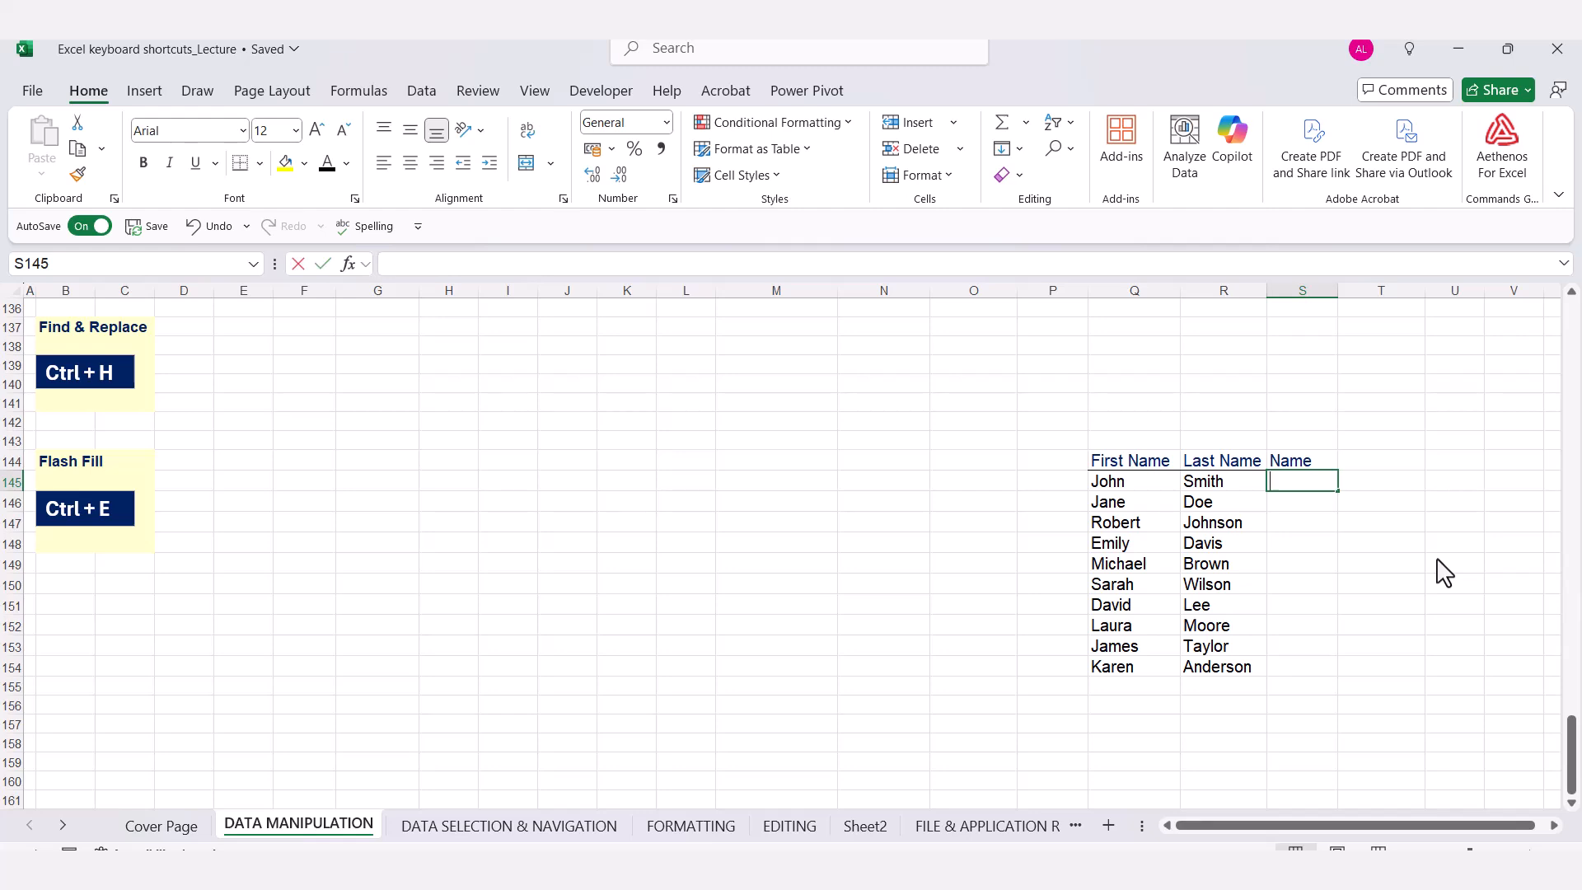
type("John")
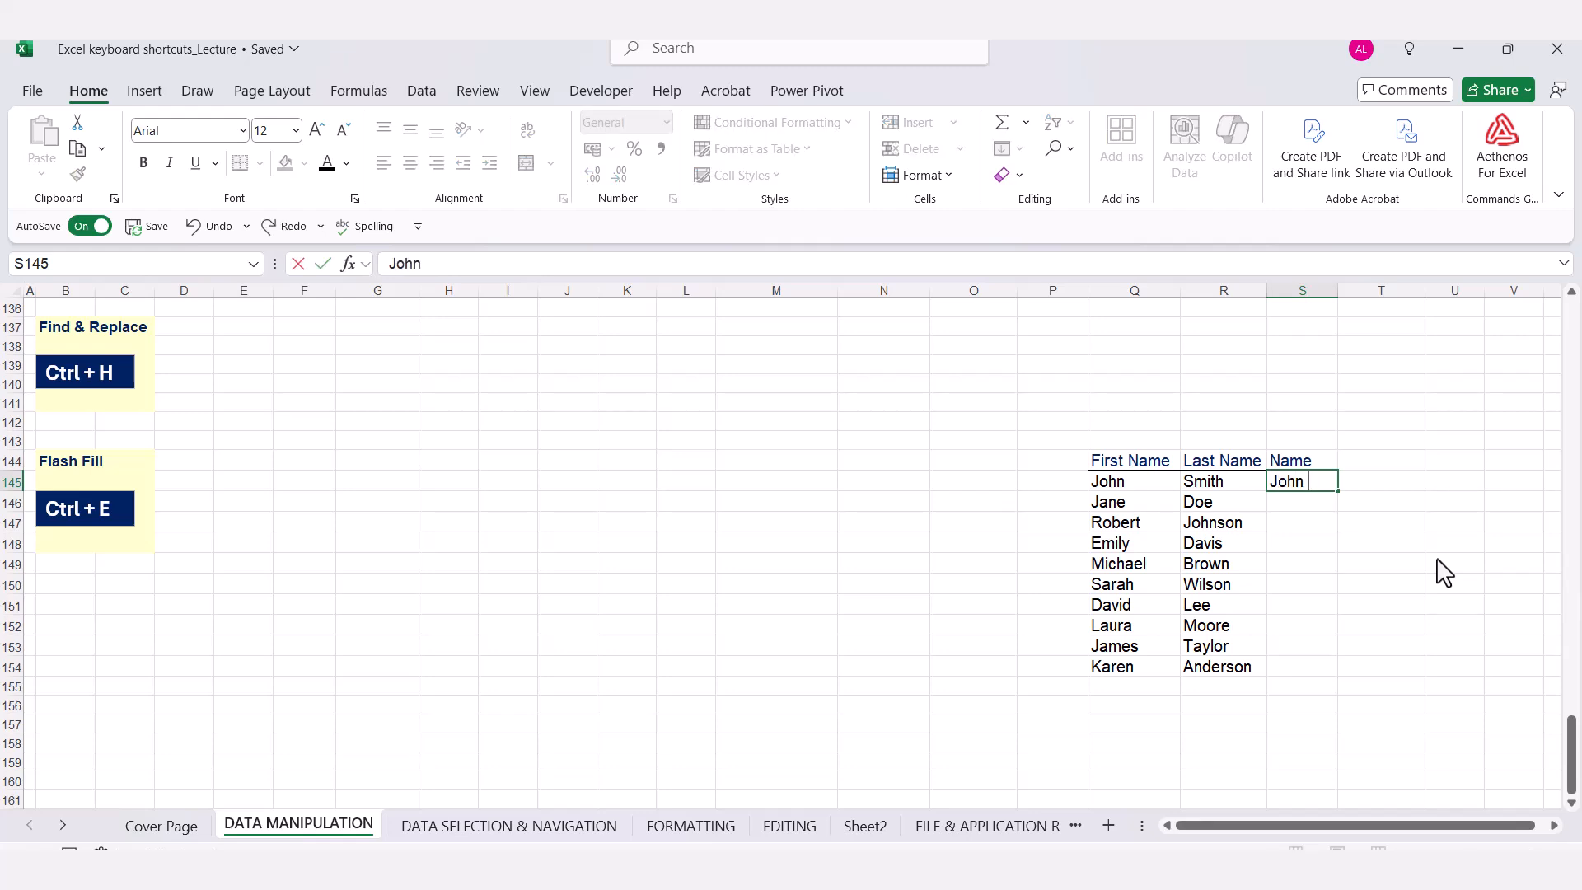
type(" Smo")
key("BackSpace")
key("BackSpace")
type("ith")
key("Return")
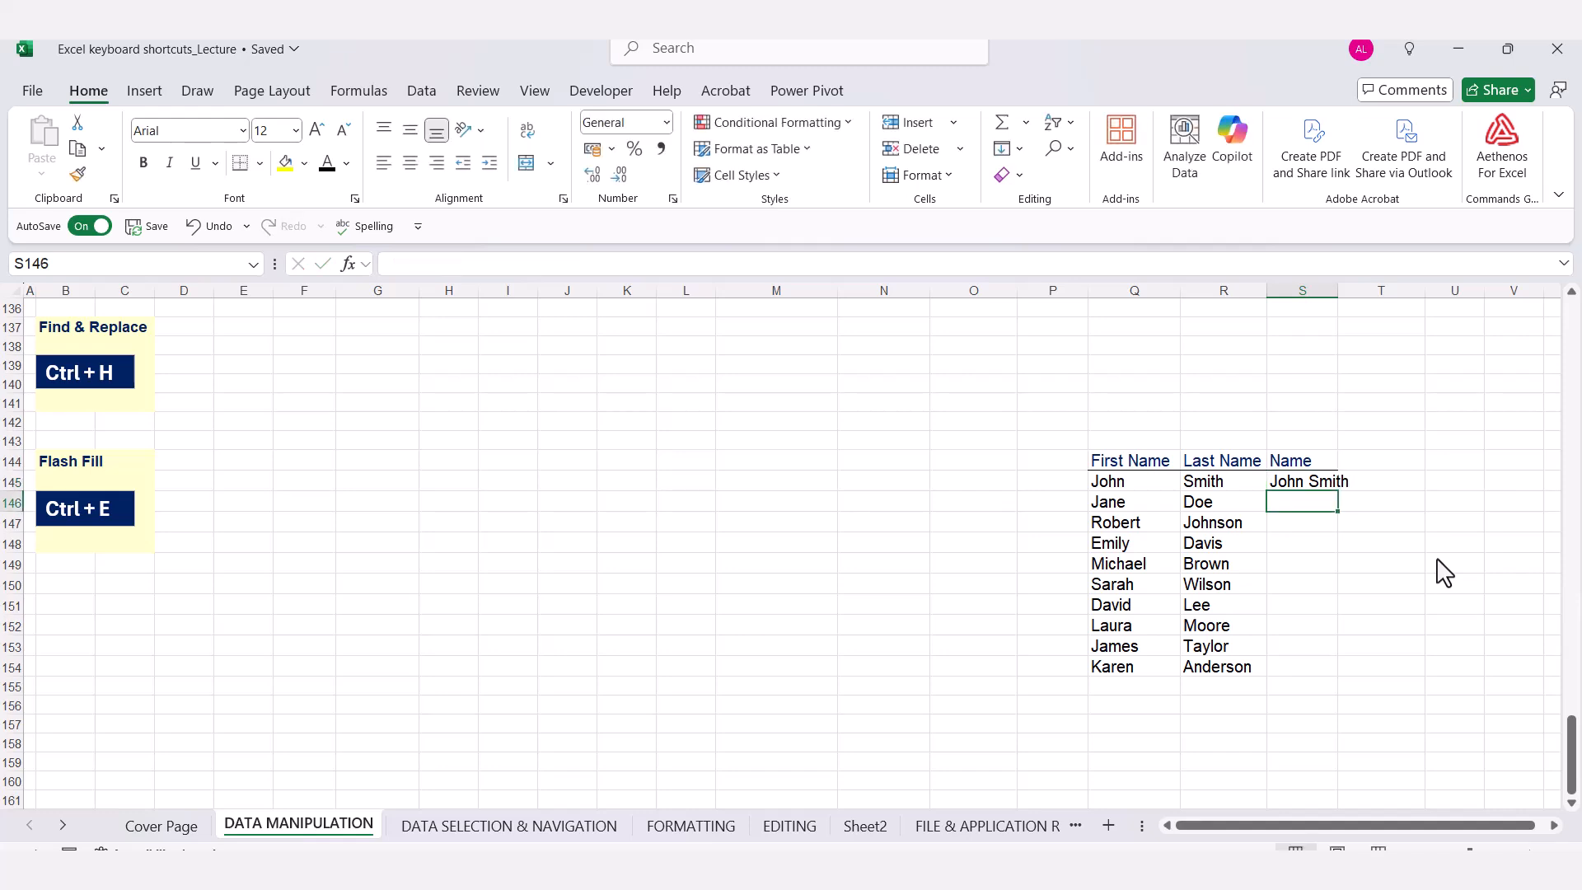
Enter the second person's full name in S146 and accept the suggested Flash Fill entries for the rest of the Name column
type("J")
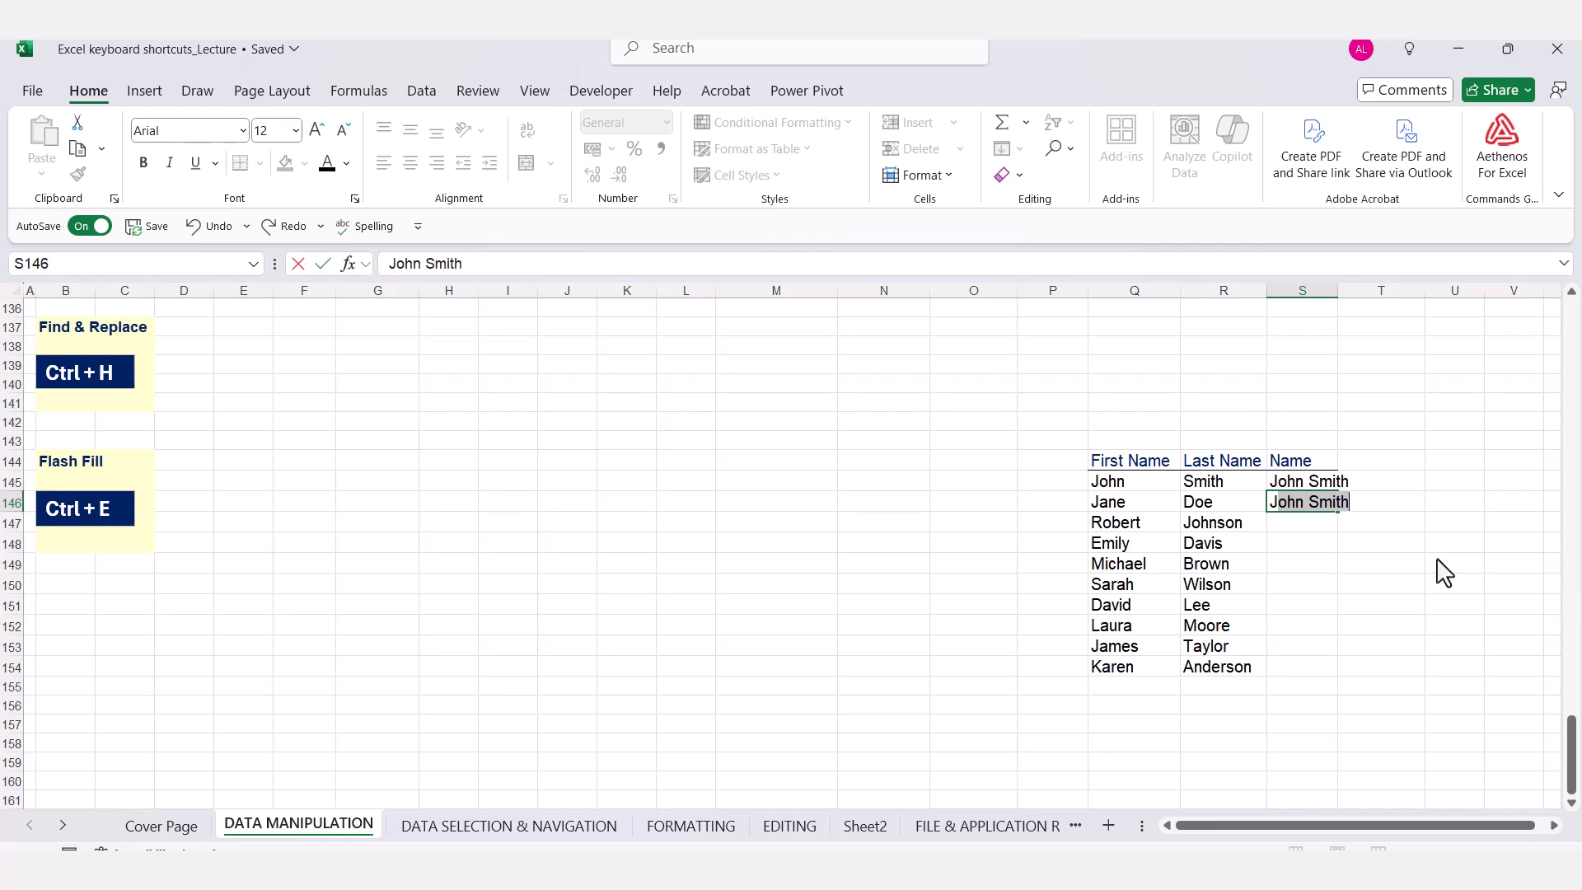
type("ane Doe")
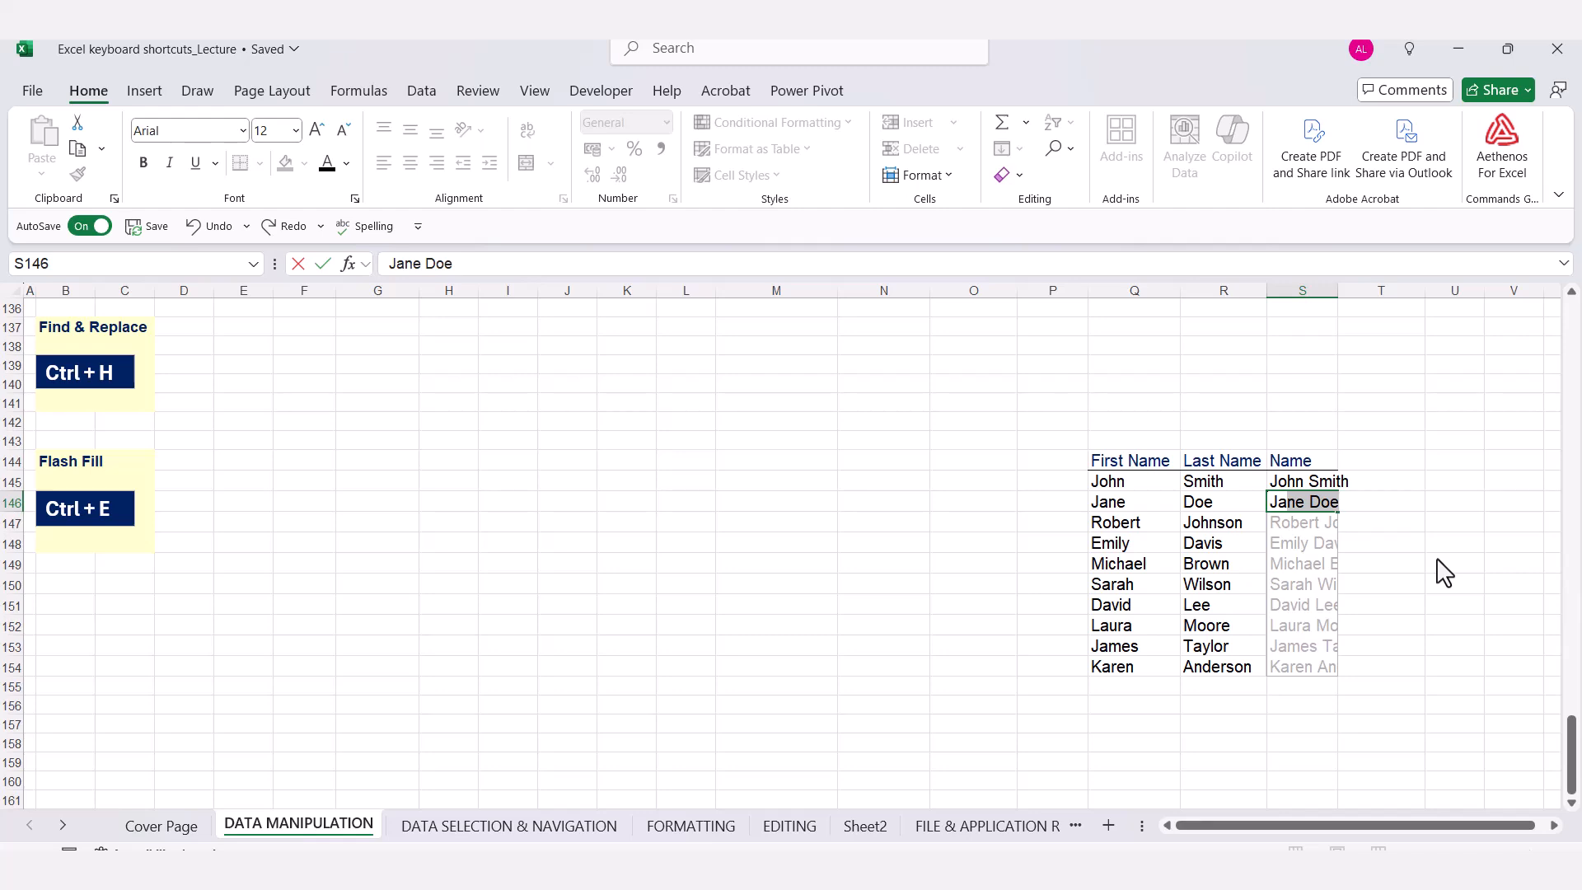
key("Return")
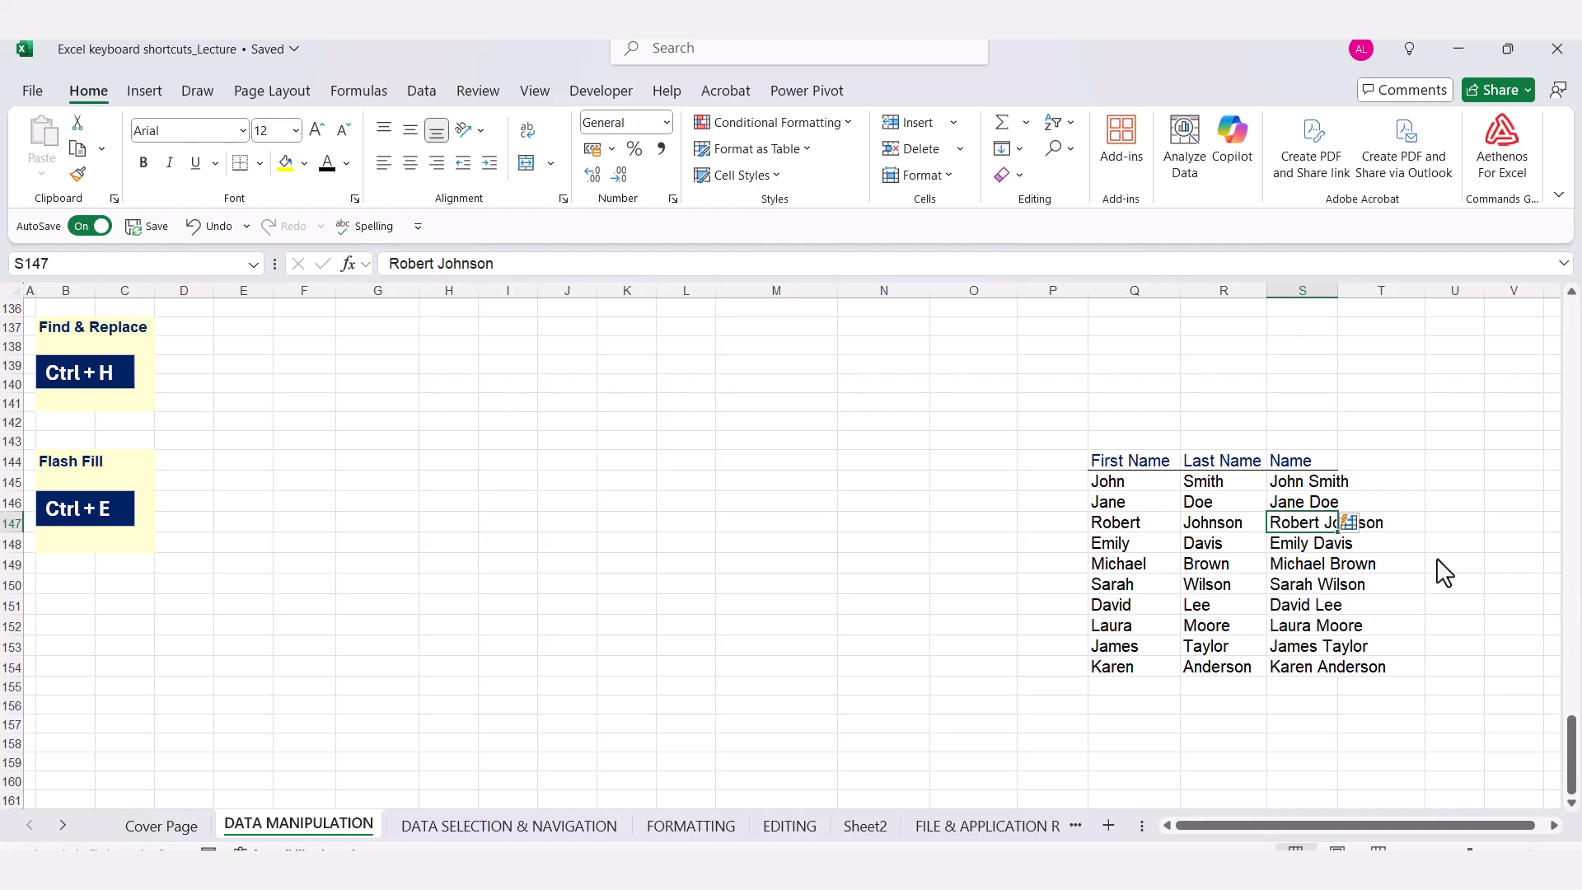
left_click(1454, 608)
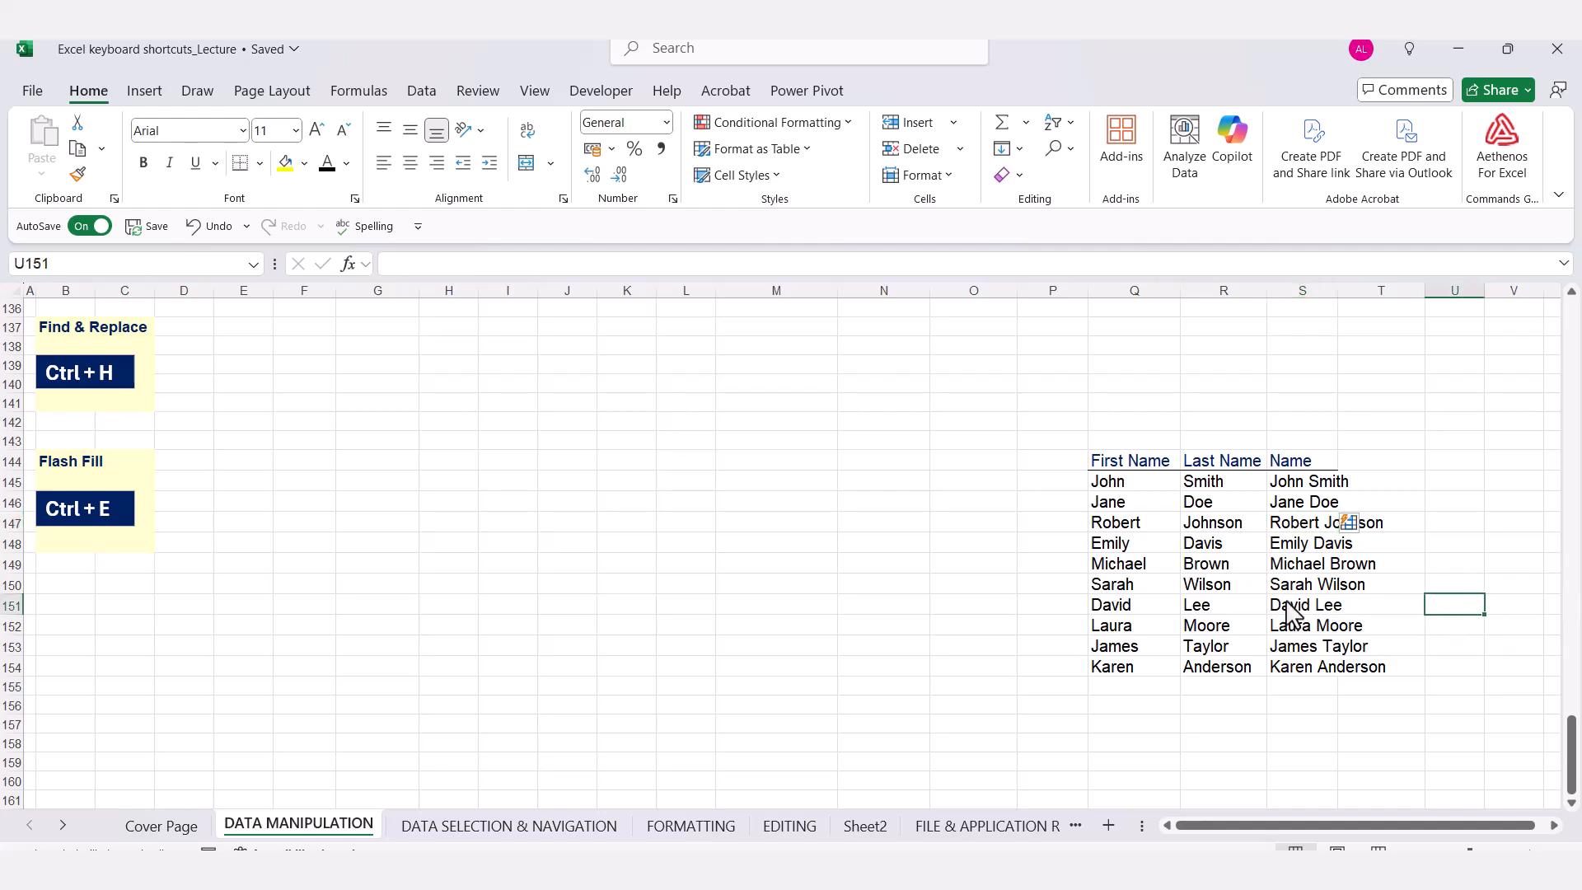
Clear all full names from the Name column, S145:S154
left_click(1298, 549)
left_click_drag(1301, 482, 1302, 688)
key("Delete")
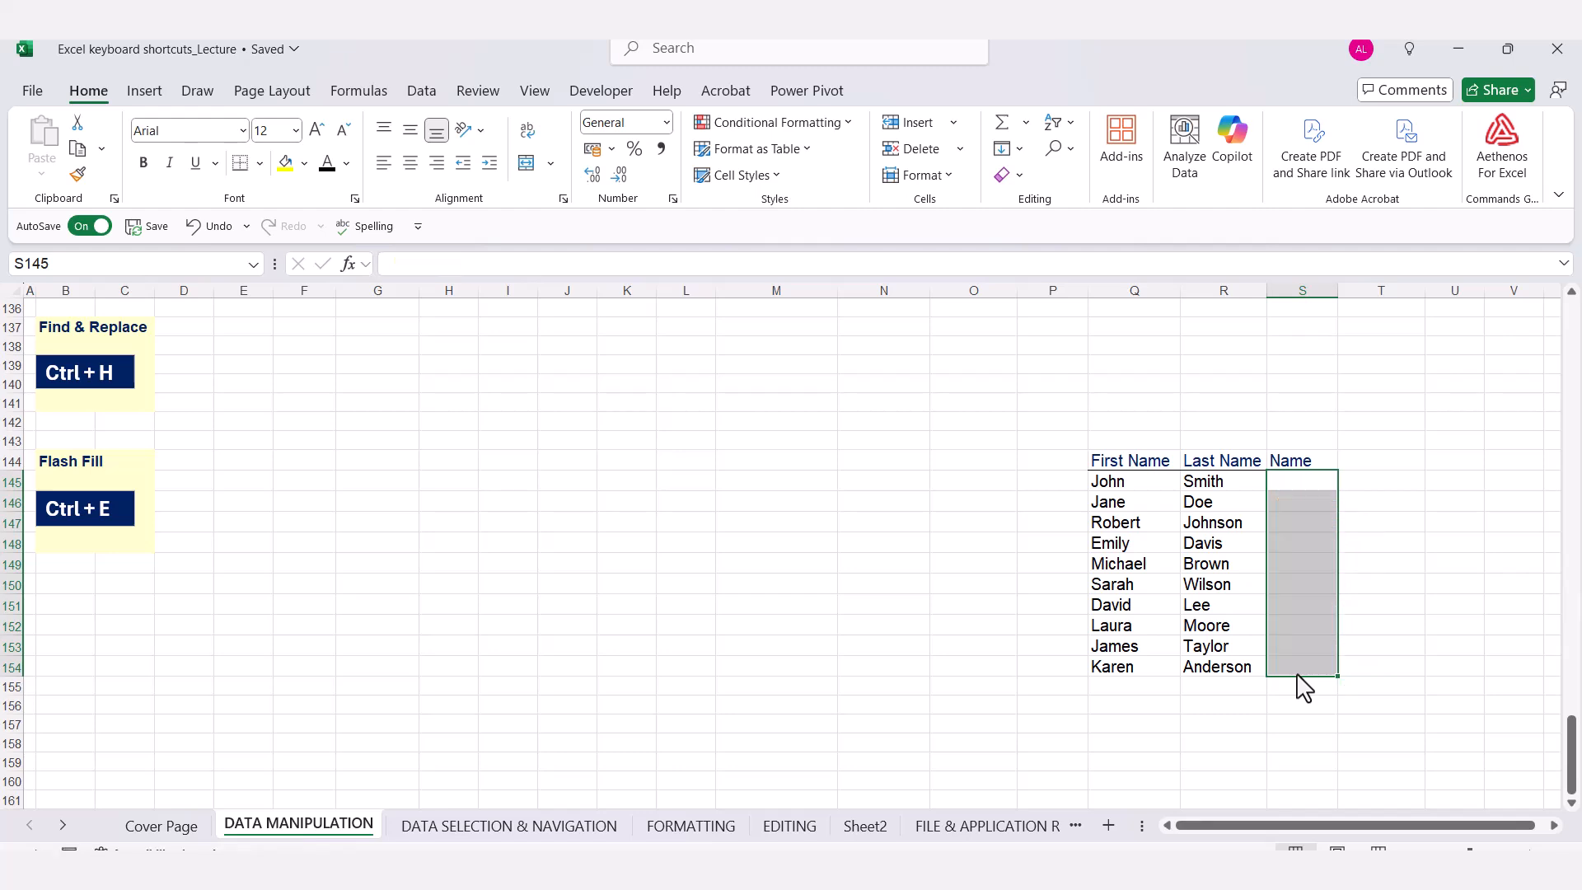
left_click(1373, 542)
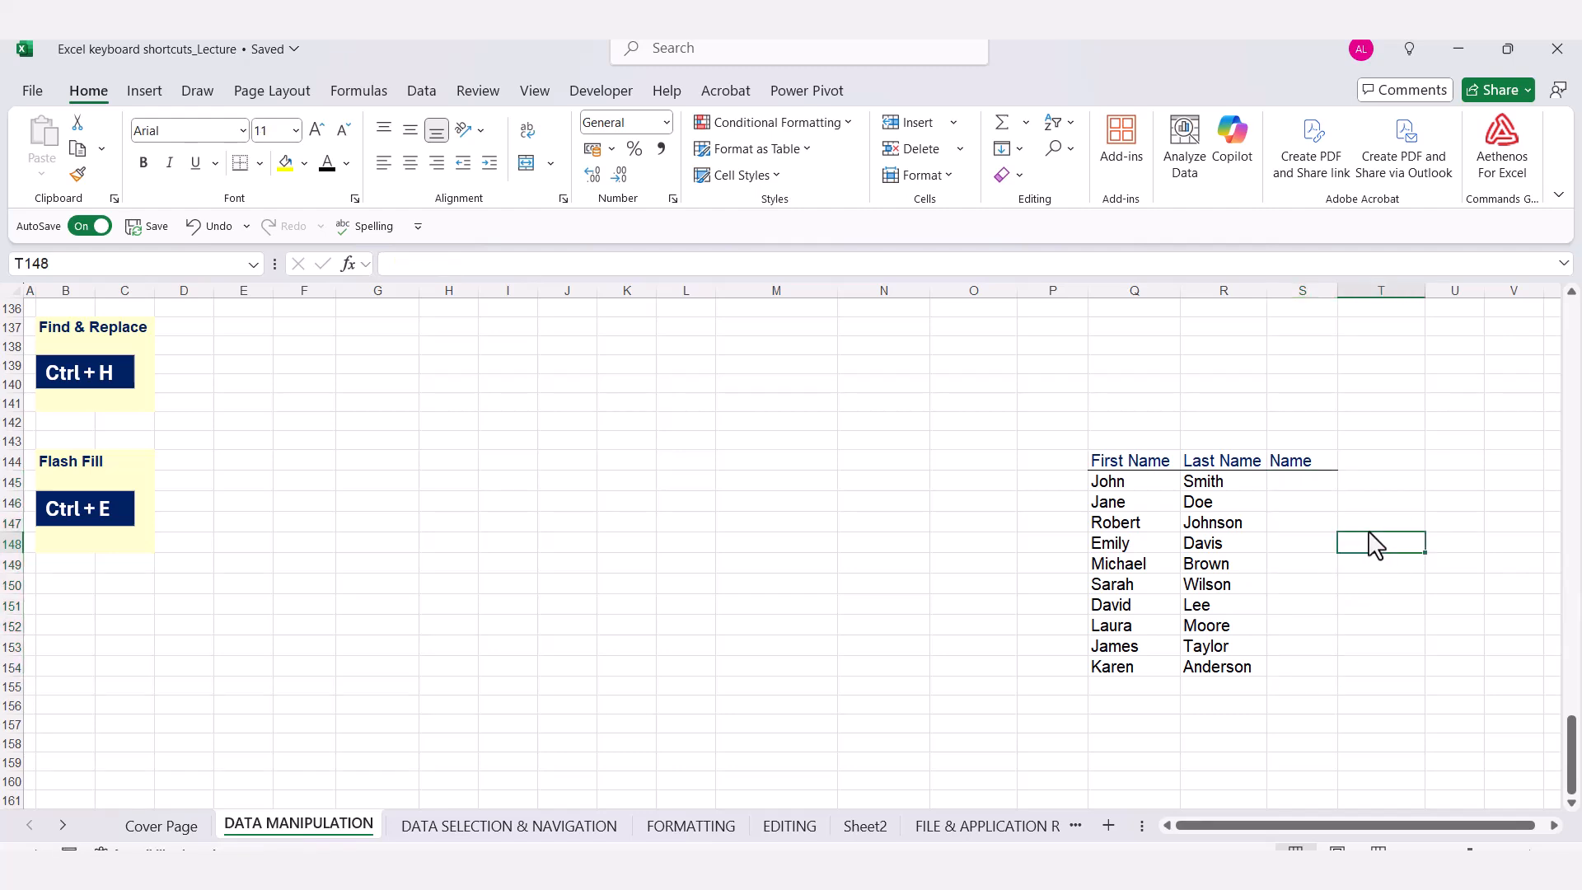
Enter the first person's full name in S145 and Flash Fill the remaining Name column from S146 down
left_click(1318, 488)
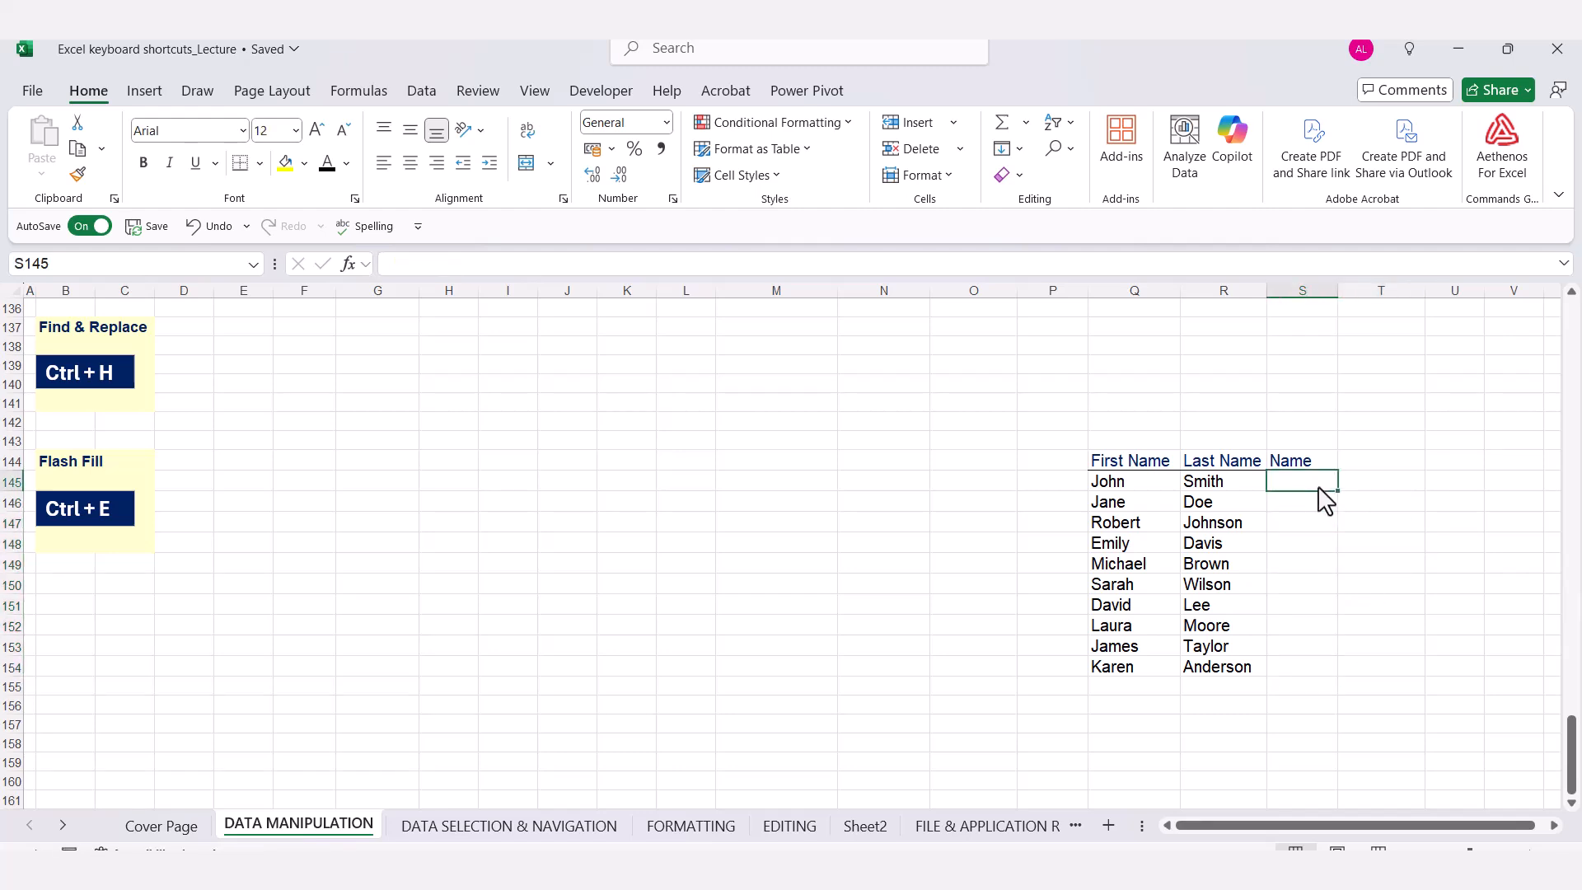
type("Jo")
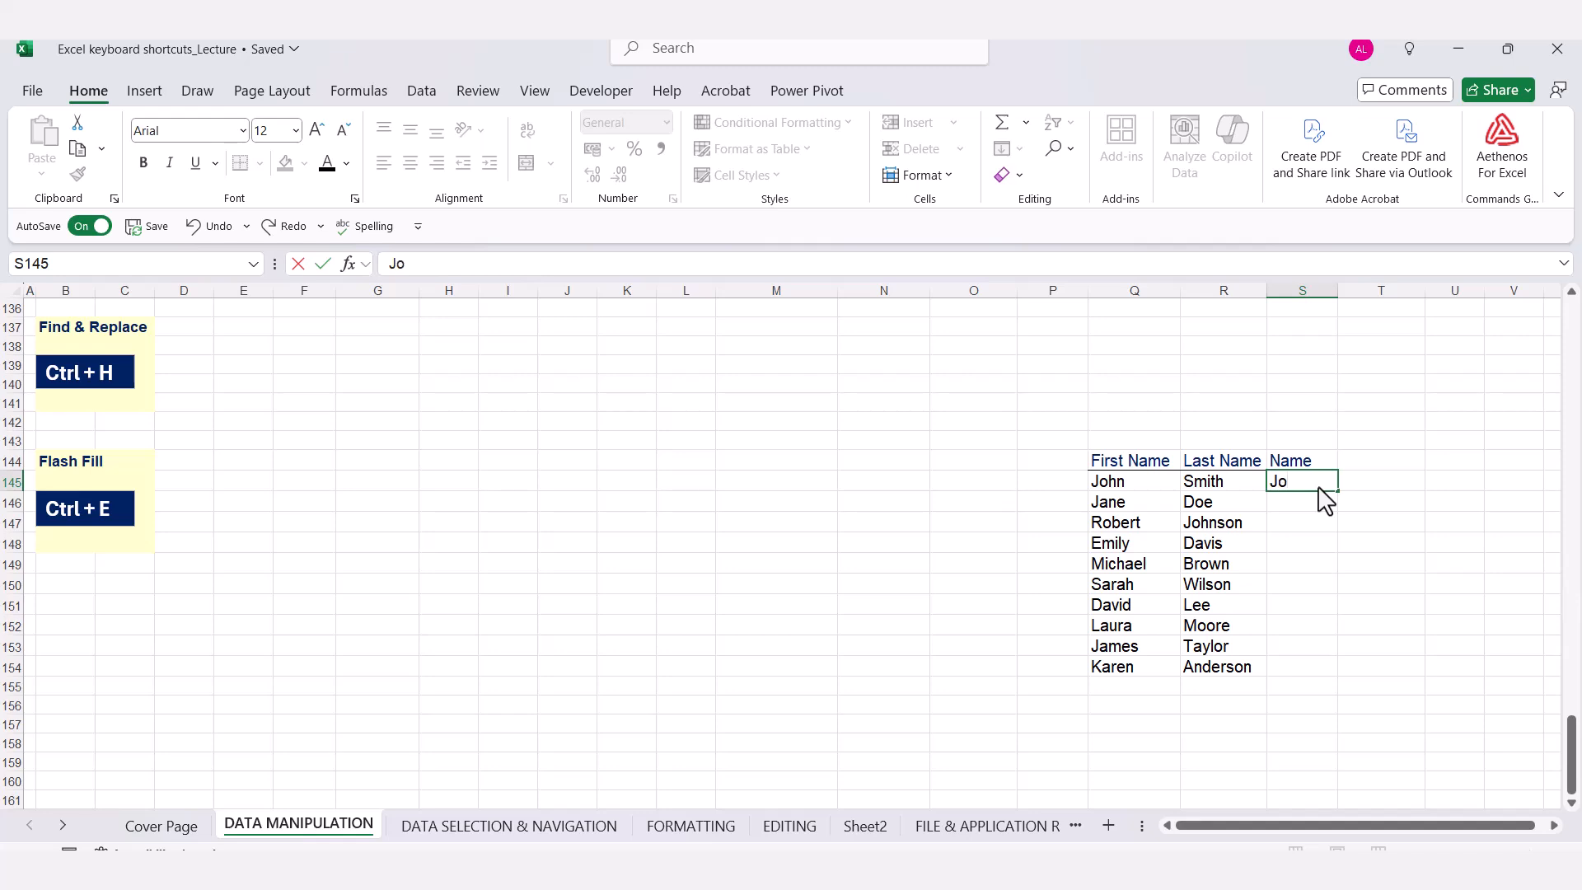
type("hn Smith")
key("Return")
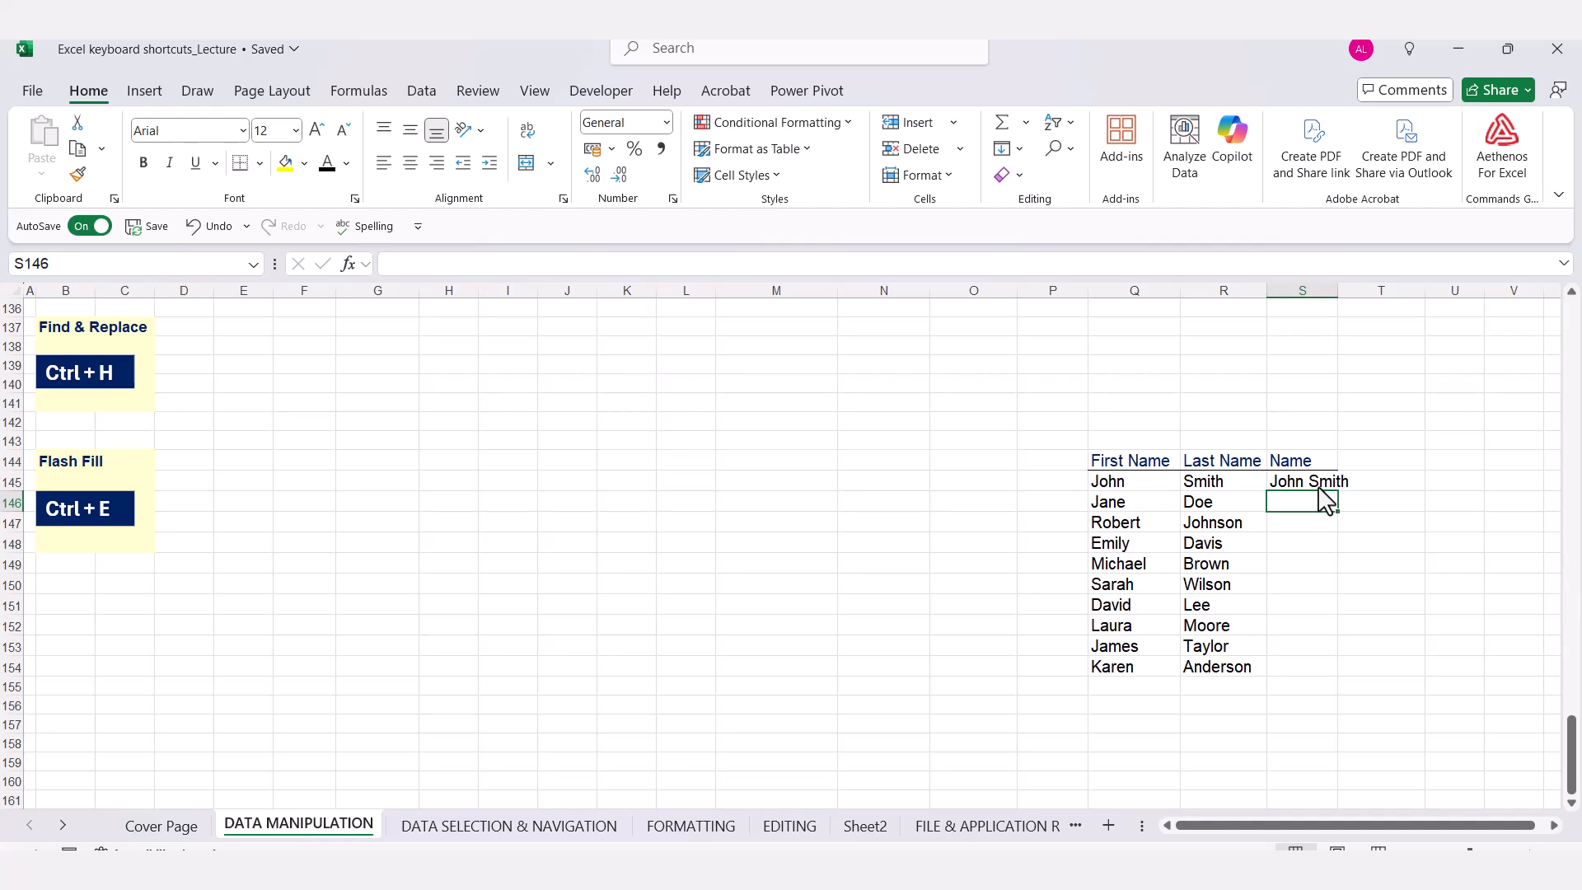
key("ctrl+e")
left_click(1355, 425)
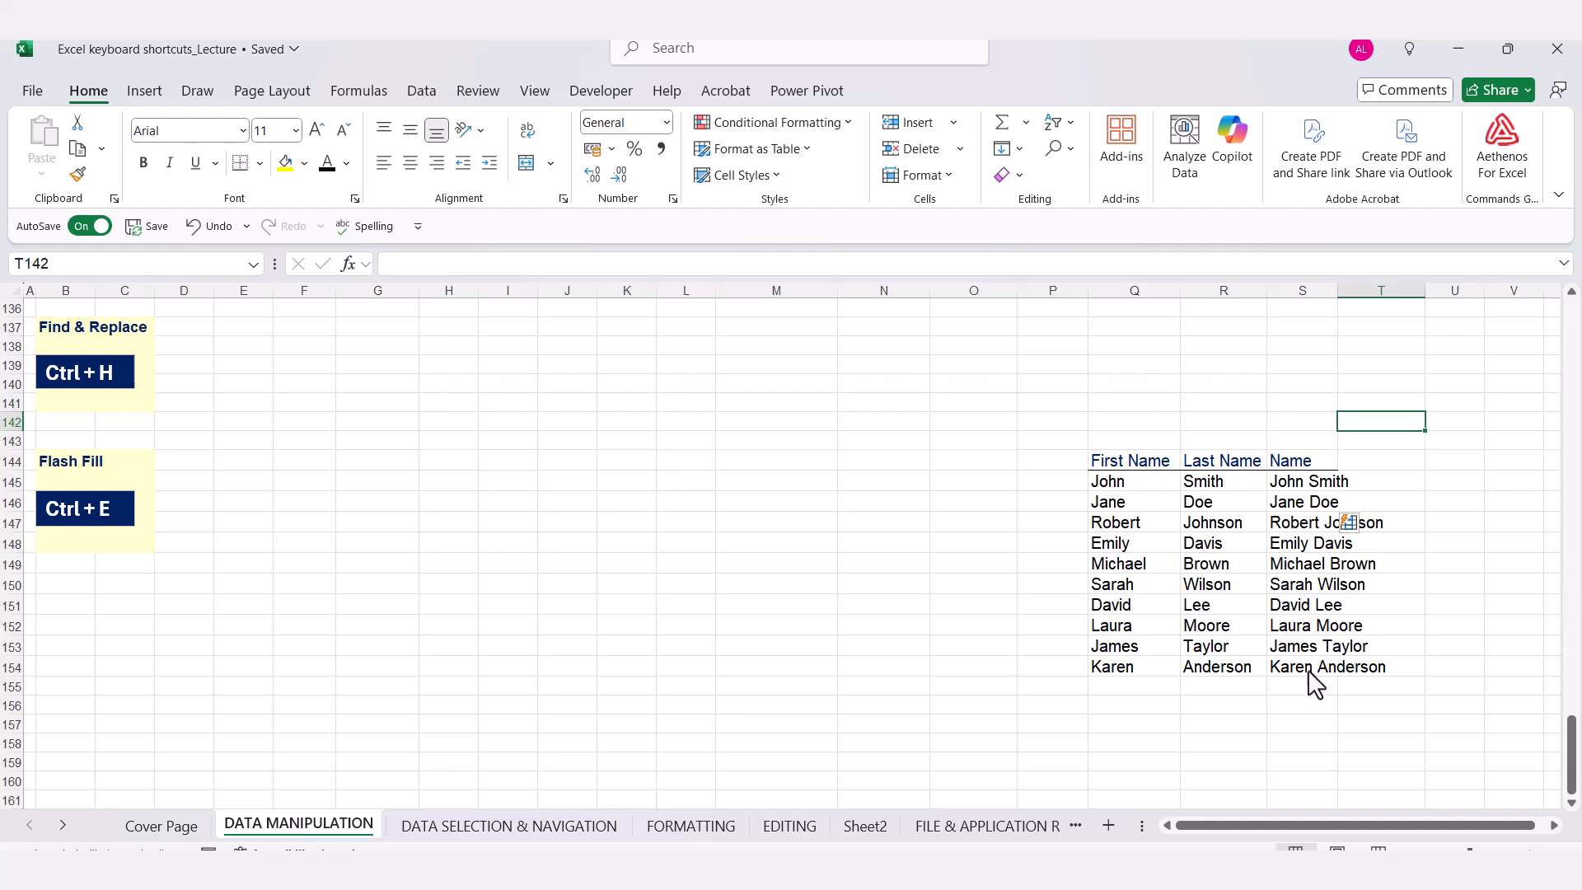